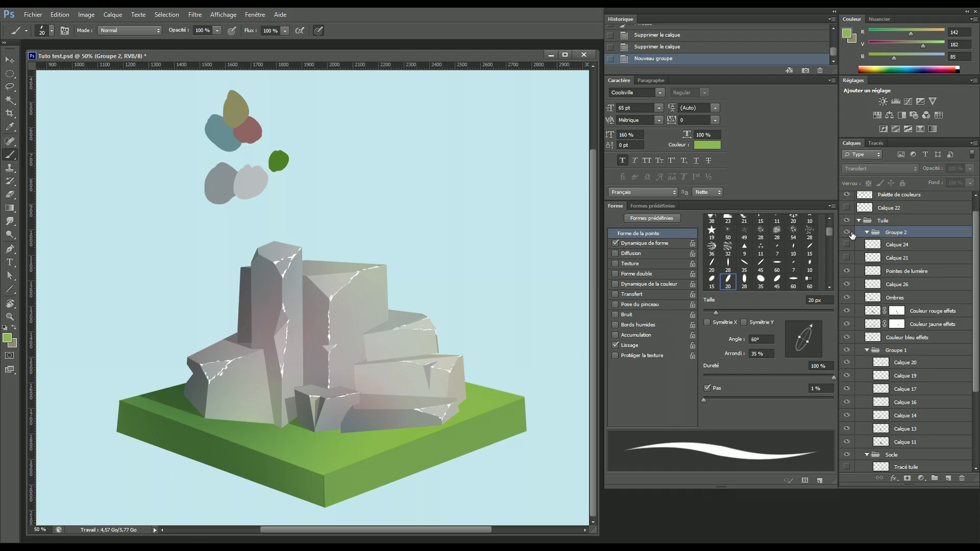
- Rename the new layer group as Herbes and add an empty layer inside it
{"action": "double_click", "coordinate": [898, 233]}
{"action": "type", "text": "Herbes"}
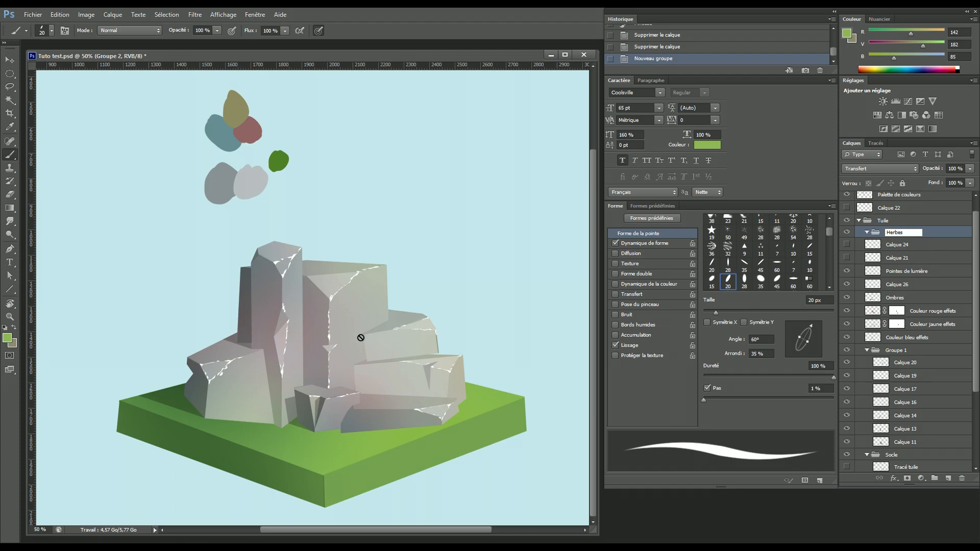
{"action": "key", "text": "Return"}
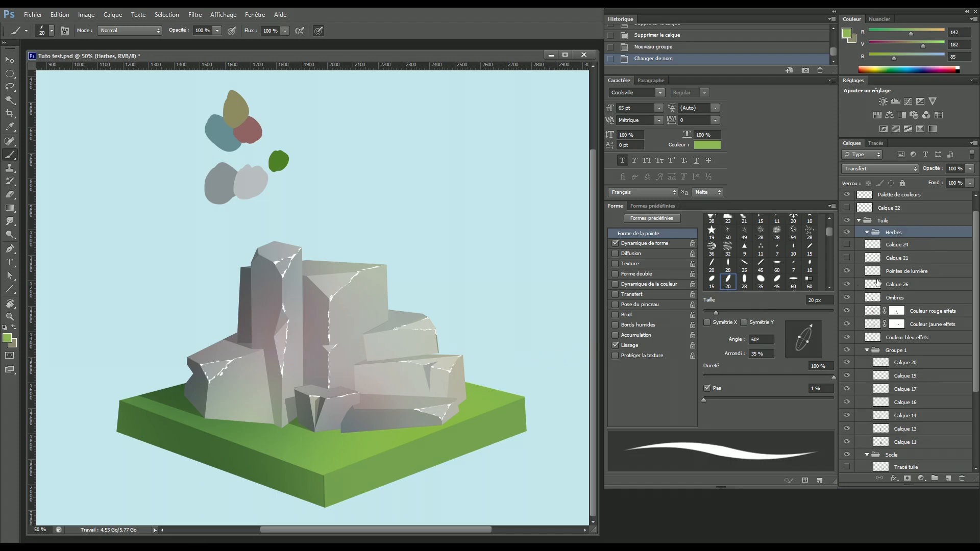
{"action": "left_click", "coordinate": [947, 478]}
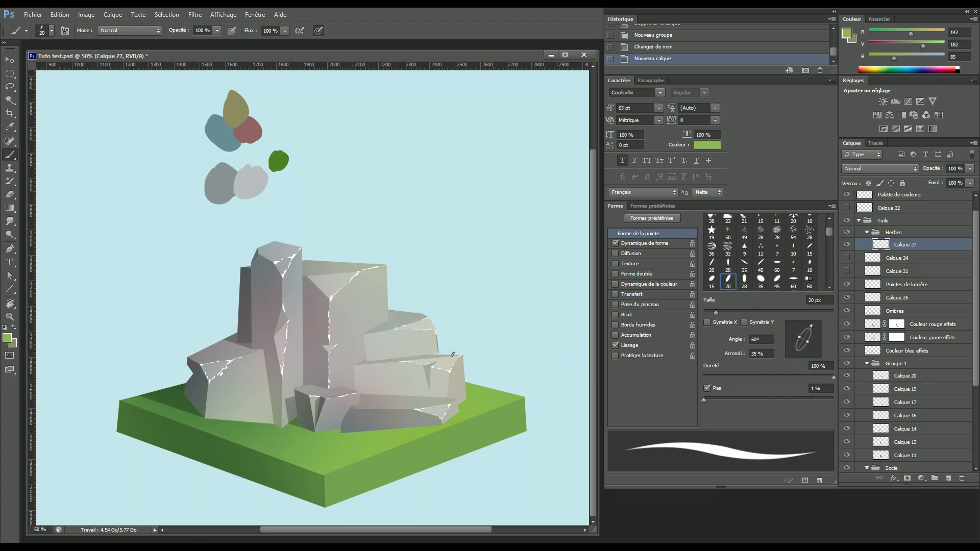
- Draw three light green (#acdb61) radial gradients over the grass at the rear right, front centre and left of the rocks
{"action": "left_click", "coordinate": [7, 338]}
{"action": "left_click", "coordinate": [322, 444]}
{"action": "left_click", "coordinate": [715, 281]}
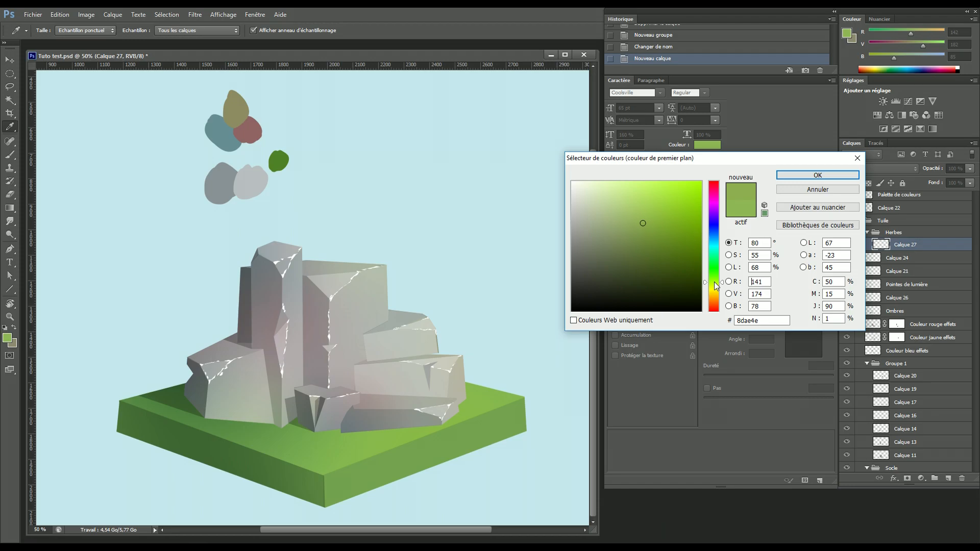
{"action": "left_click", "coordinate": [644, 203]}
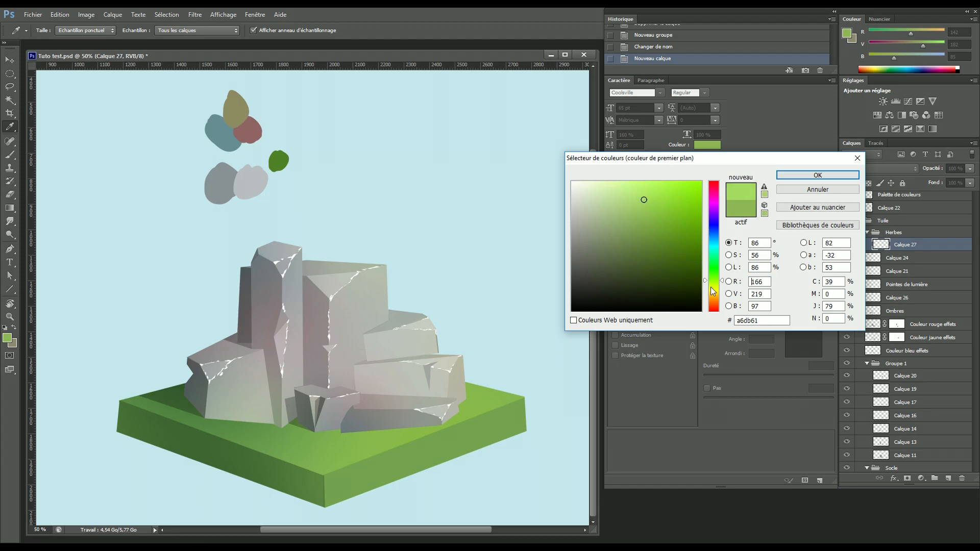
{"action": "left_click", "coordinate": [714, 282]}
{"action": "left_click", "coordinate": [714, 281]}
{"action": "left_click", "coordinate": [817, 175]}
{"action": "key", "text": "g"}
{"action": "left_click_drag", "start_coordinate": [459, 398], "coordinate": [541, 401]}
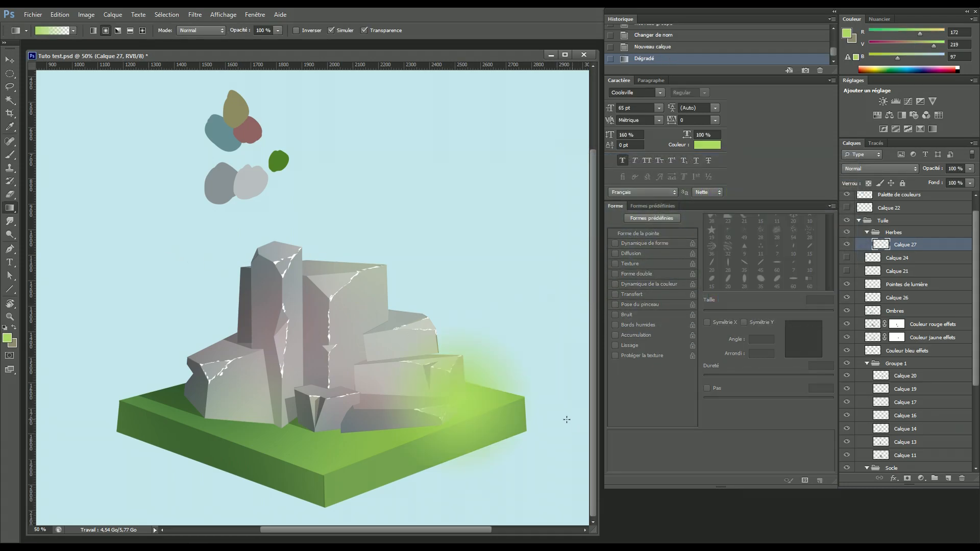
{"action": "left_click_drag", "start_coordinate": [397, 444], "coordinate": [398, 445]}
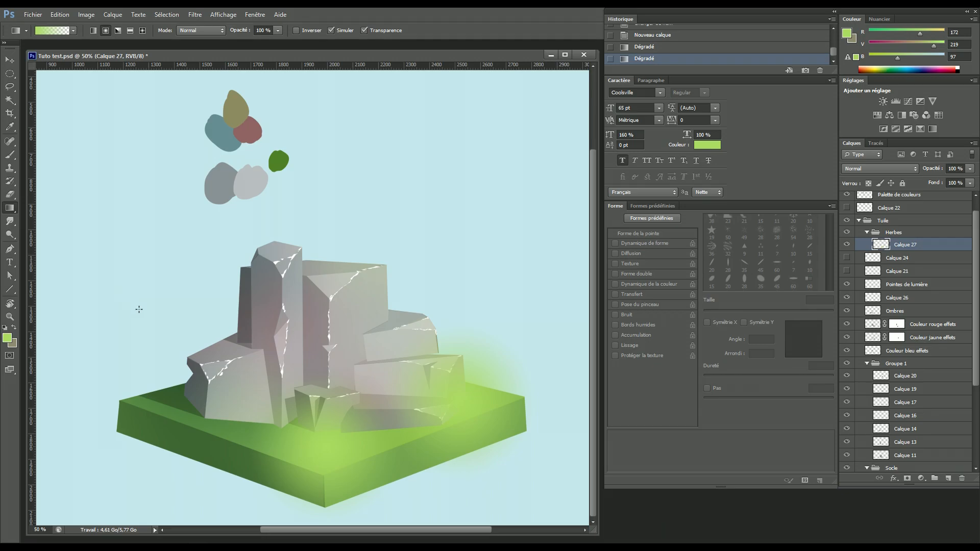
{"action": "left_click_drag", "start_coordinate": [219, 425], "coordinate": [258, 426]}
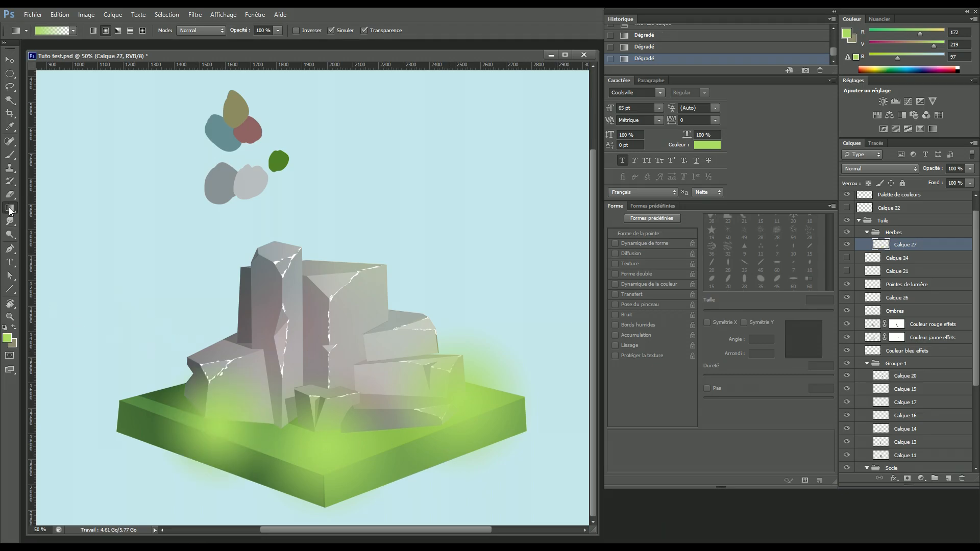
- Add three yellow-green (#c6e94e) radial gradients on the grass at the front right, right corner and front left of the rocks
{"action": "left_click", "coordinate": [7, 338]}
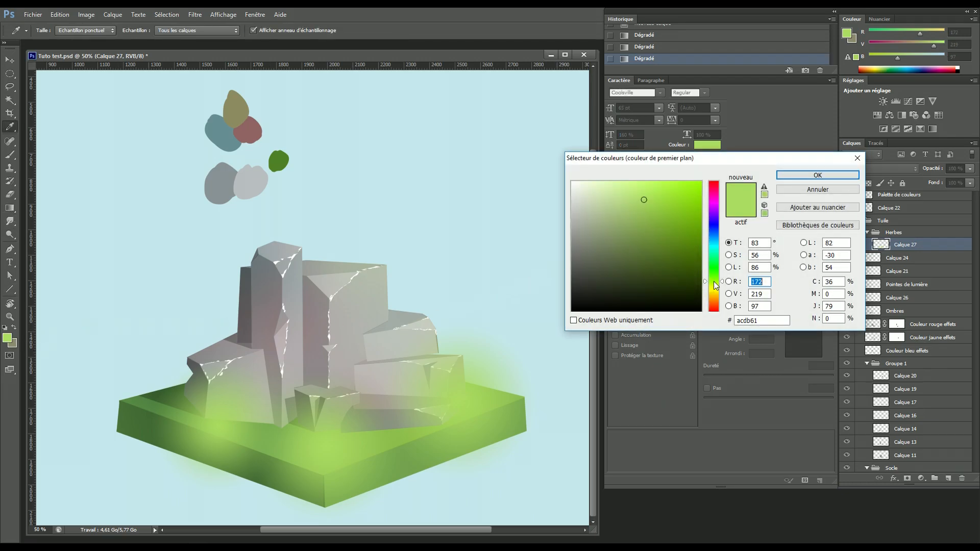
{"action": "left_click", "coordinate": [714, 286]}
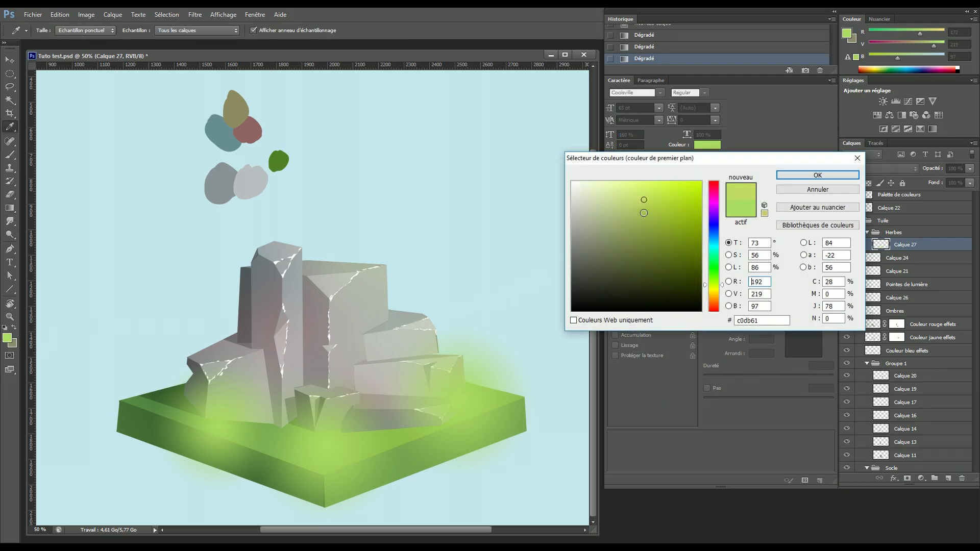
{"action": "left_click", "coordinate": [658, 193]}
{"action": "left_click", "coordinate": [817, 175]}
{"action": "left_click_drag", "start_coordinate": [406, 435], "coordinate": [489, 410]}
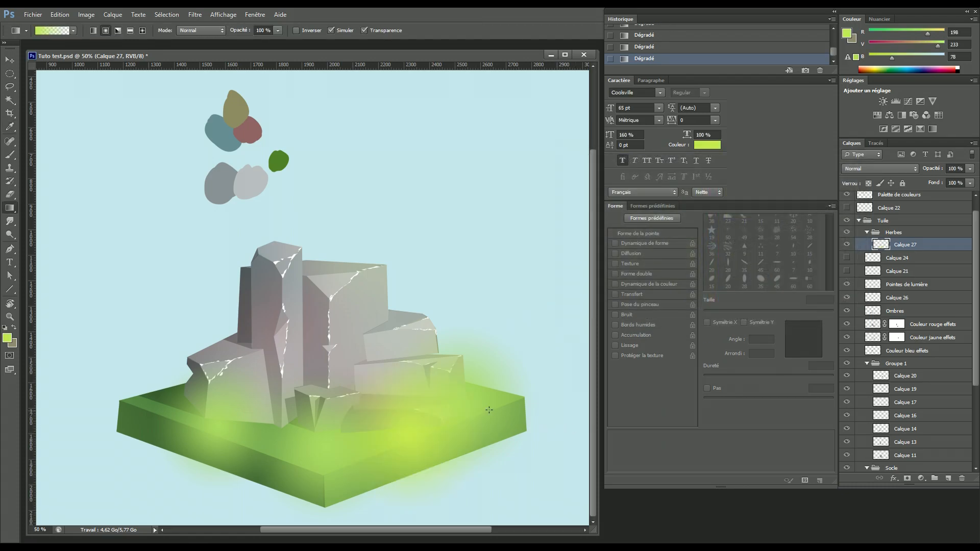
{"action": "left_click_drag", "start_coordinate": [540, 393], "coordinate": [539, 393]}
{"action": "left_click_drag", "start_coordinate": [284, 439], "coordinate": [293, 403]}
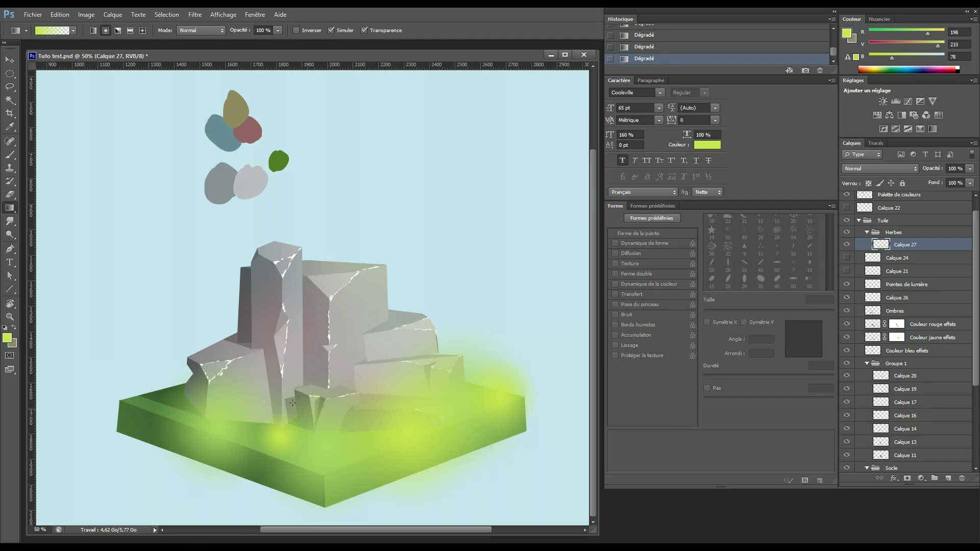
- Add three teal (RGB 60, 178, 129) radial gradients on the grass at the left corner, front left and front centre
{"action": "left_click", "coordinate": [7, 338]}
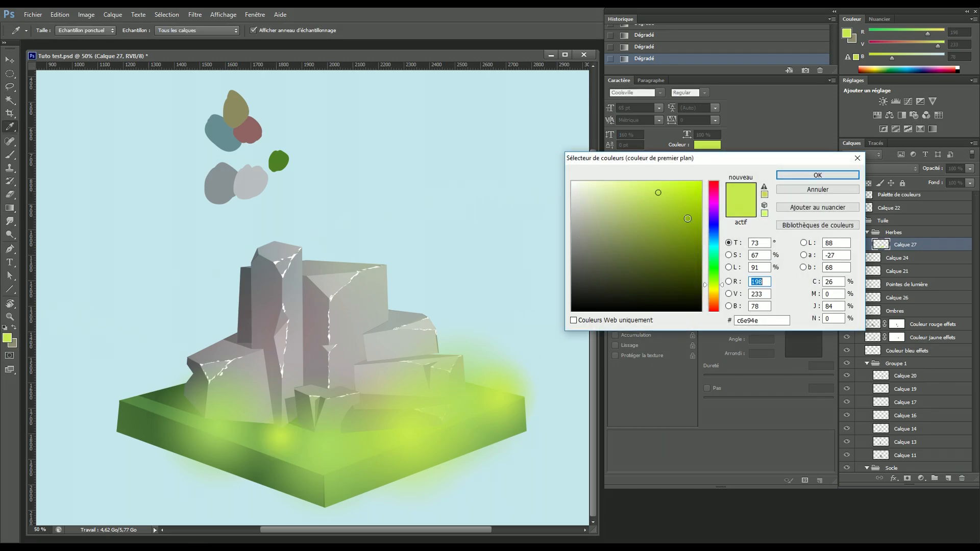
{"action": "left_click", "coordinate": [714, 255]}
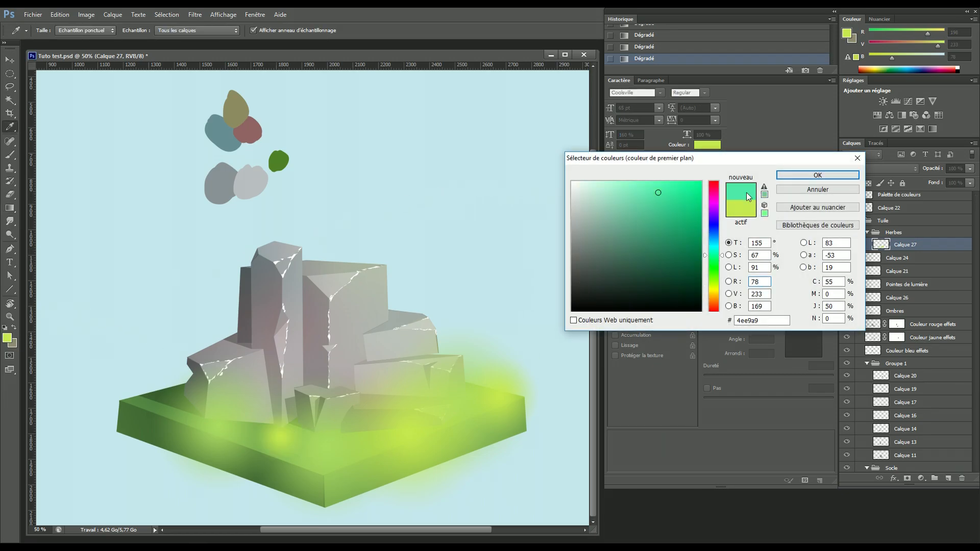
{"action": "left_click", "coordinate": [658, 221]}
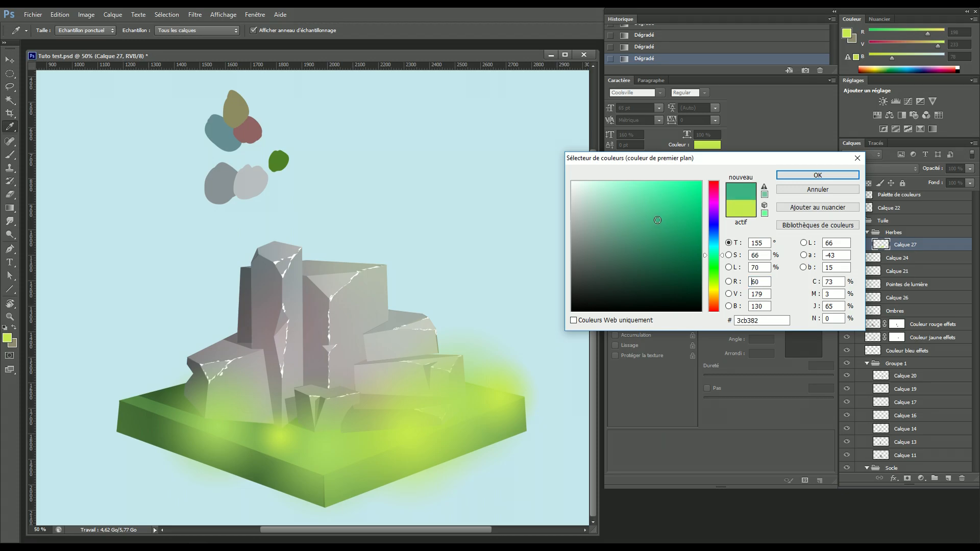
{"action": "left_click", "coordinate": [658, 221]}
{"action": "left_click", "coordinate": [835, 176]}
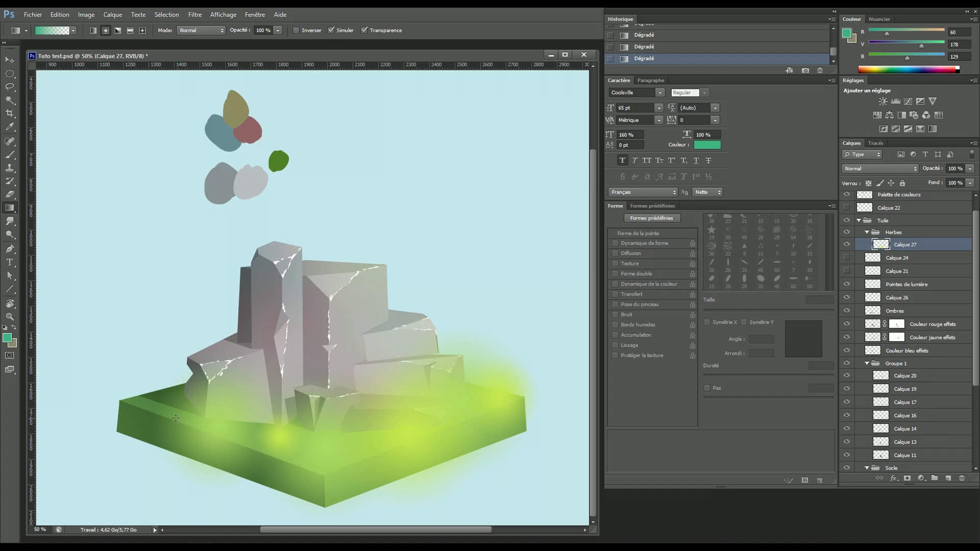
{"action": "left_click_drag", "start_coordinate": [246, 428], "coordinate": [280, 432]}
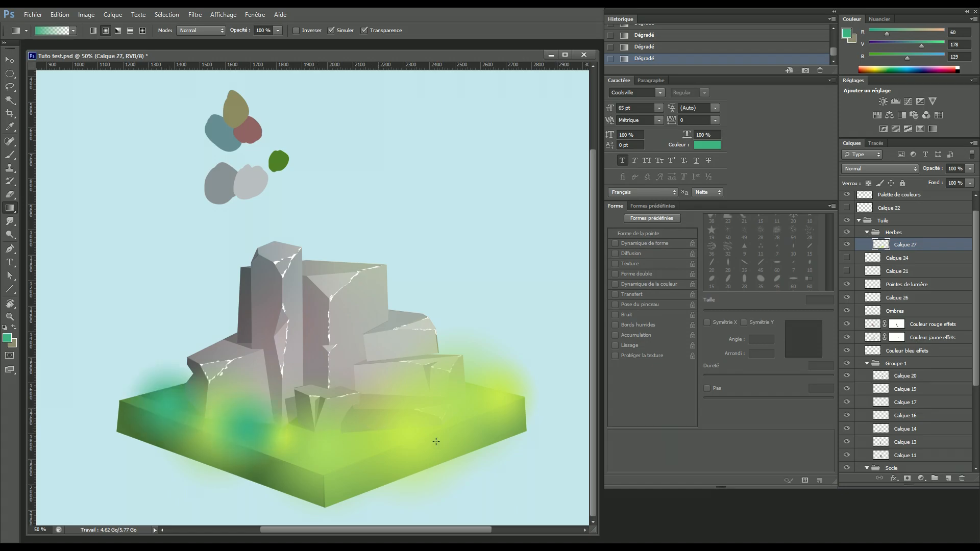
{"action": "left_click_drag", "start_coordinate": [358, 438], "coordinate": [392, 439]}
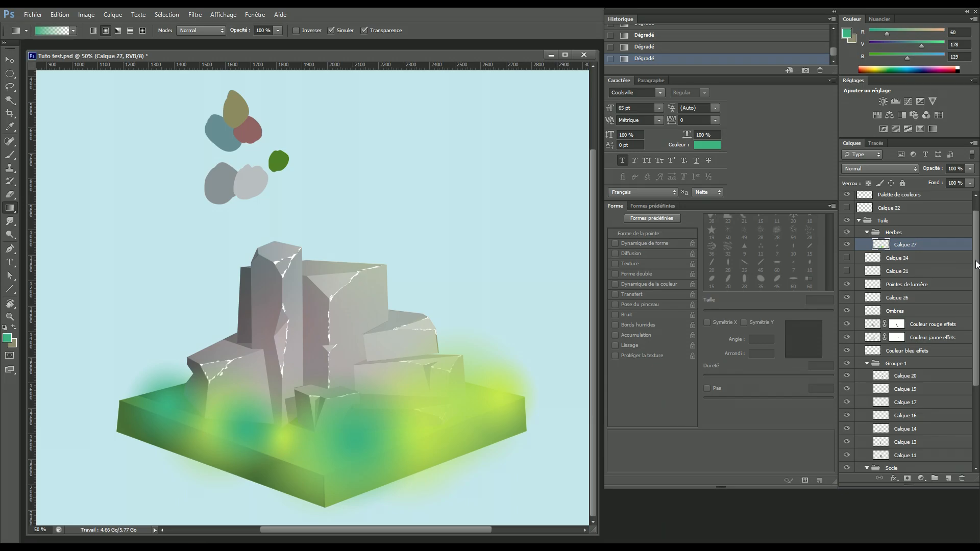
- Load the outline of Calque 23 as a selection, invert it and cut the gradient pixels outside the tile
{"action": "scroll", "coordinate": [870, 448], "scroll_direction": "down", "scroll_amount": 5}
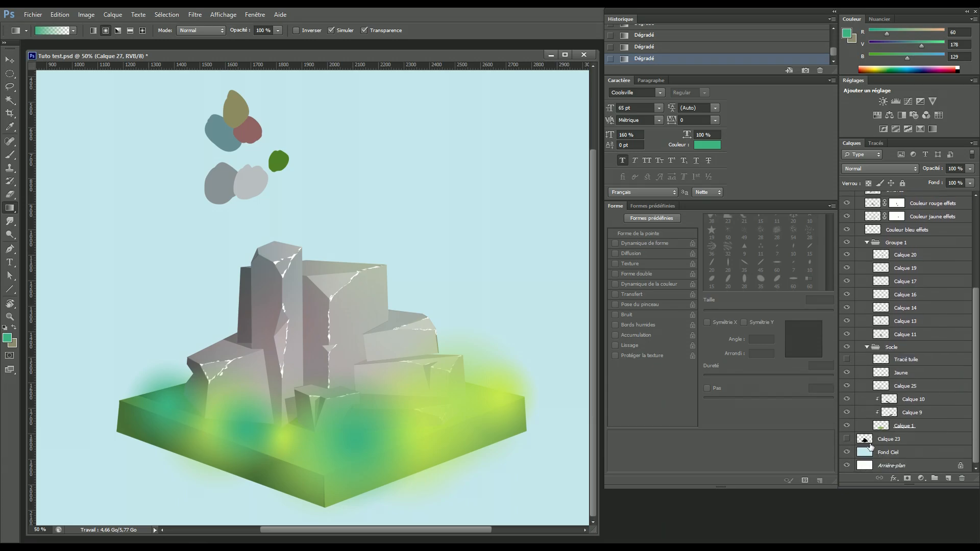
{"action": "left_click", "coordinate": [865, 439], "text": "ctrl"}
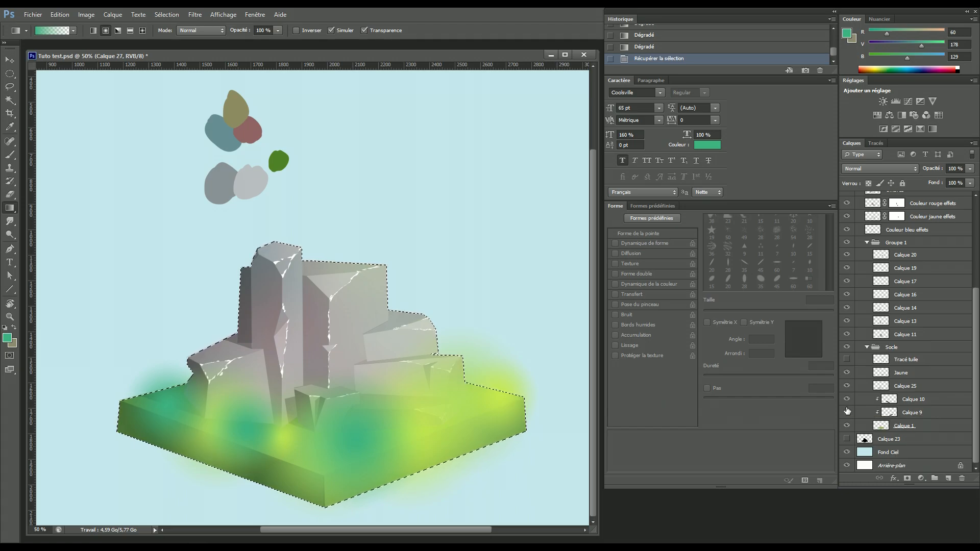
{"action": "key", "text": "ctrl+shift+i"}
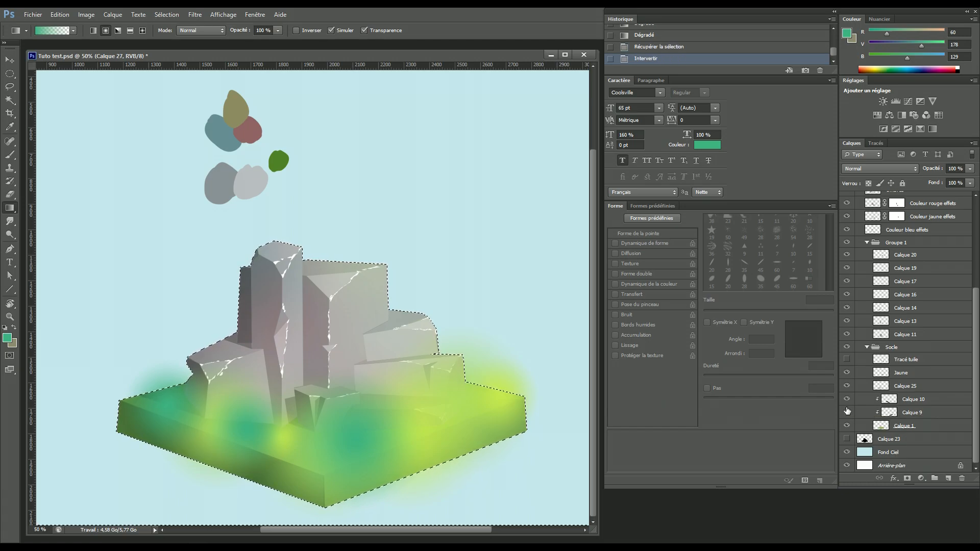
{"action": "key", "text": "ctrl+x"}
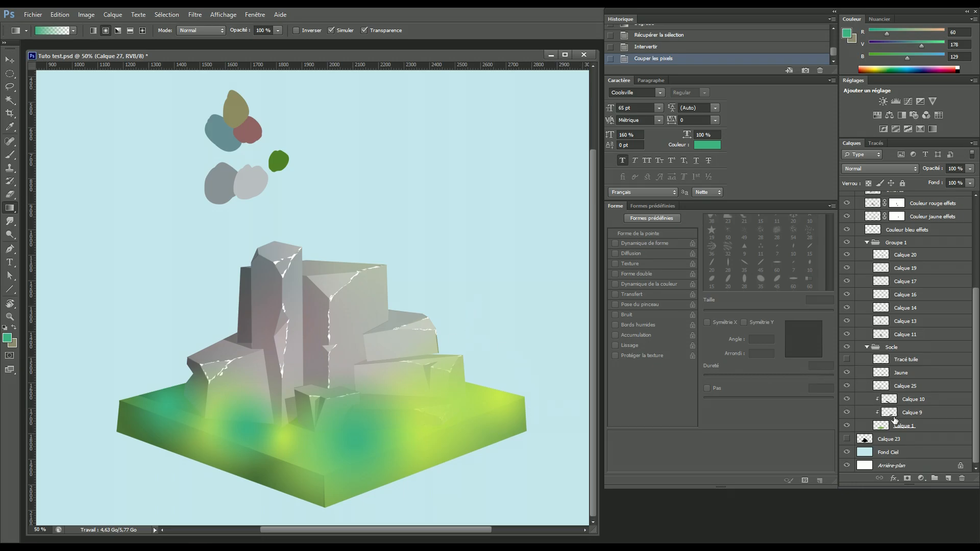
- Load the selections of the base's right and left side faces in turn and cut the gradient pixels from each
{"action": "key", "text": "ctrl+shift+d"}
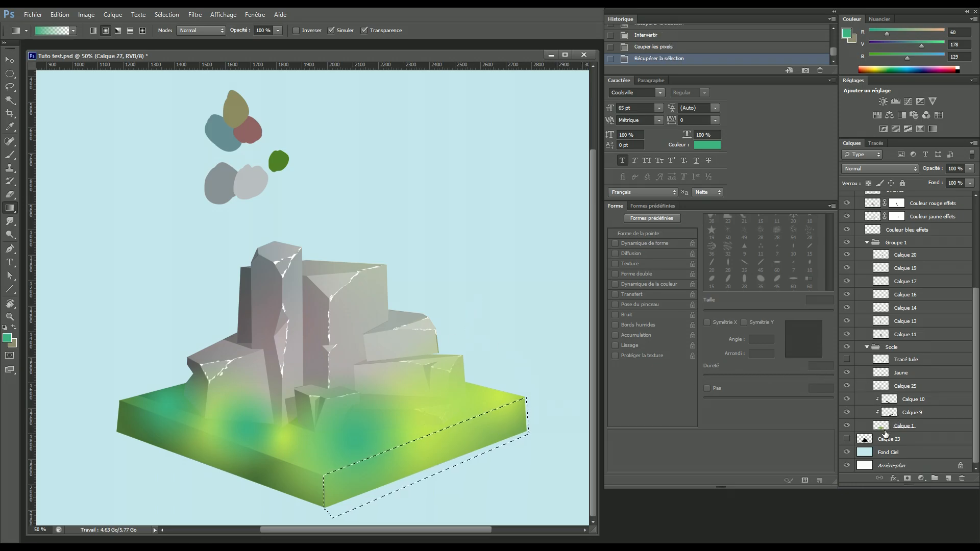
{"action": "key", "text": "ctrl+x"}
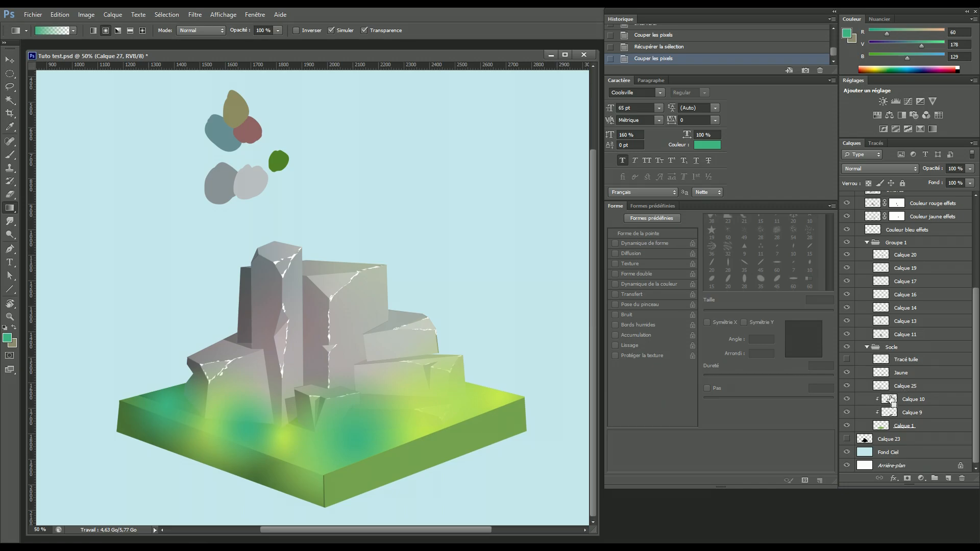
{"action": "key", "text": "ctrl+shift+d"}
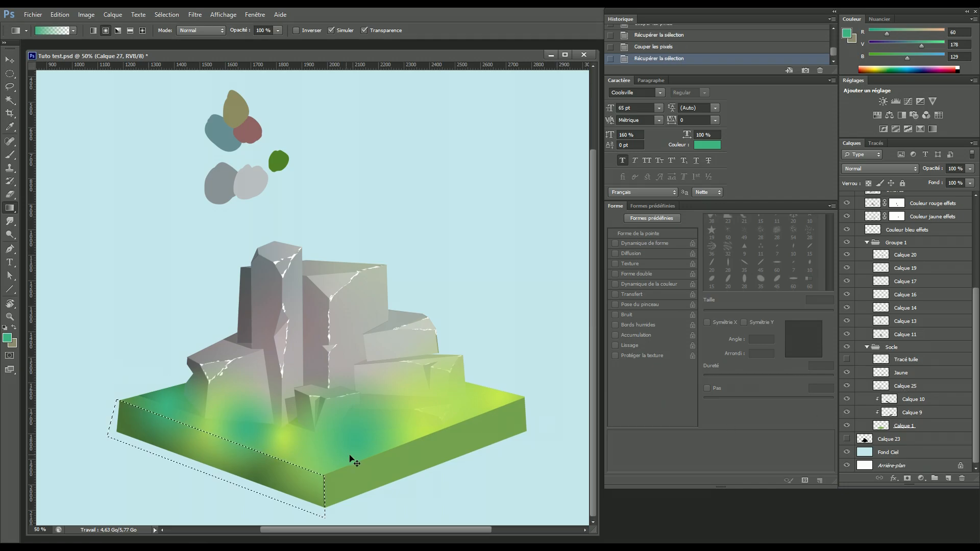
{"action": "key", "text": "ctrl+x"}
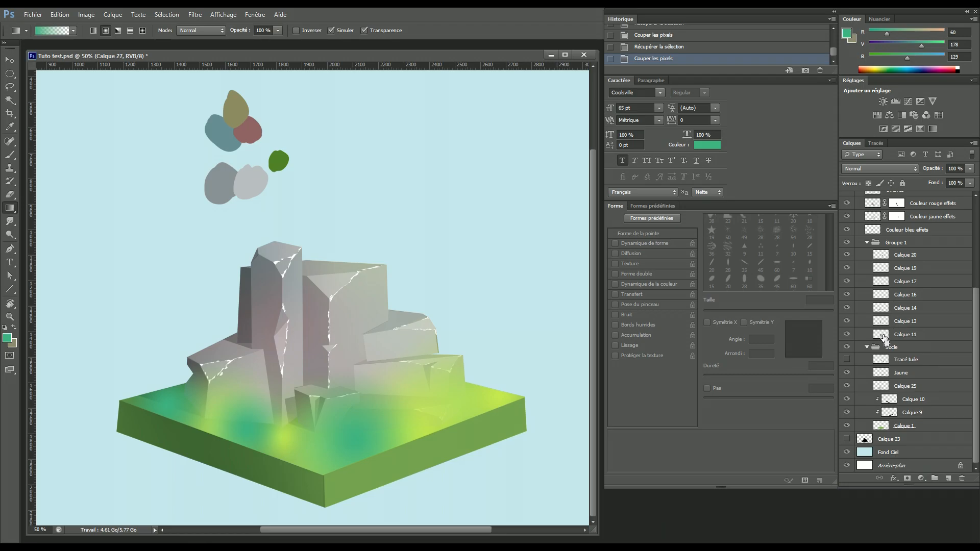
- Load the combined outline of the rock layers in Groupe 1 as a selection and cut the gradients covering the rocks
{"action": "left_click", "coordinate": [882, 334], "text": "ctrl"}
{"action": "left_click", "coordinate": [885, 319], "text": "ctrl+shift"}
{"action": "left_click", "coordinate": [876, 295], "text": "ctrl+shift"}
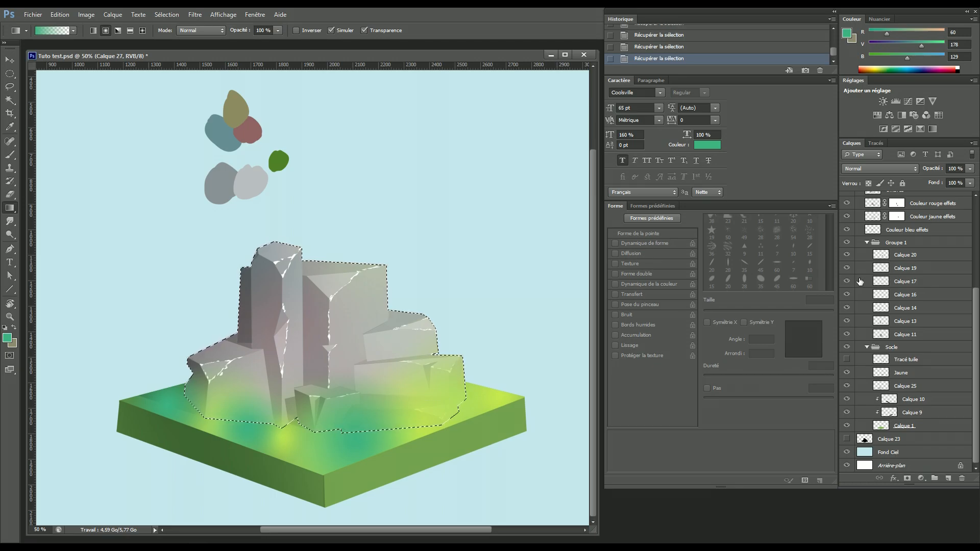
{"action": "key", "text": "ctrl+x"}
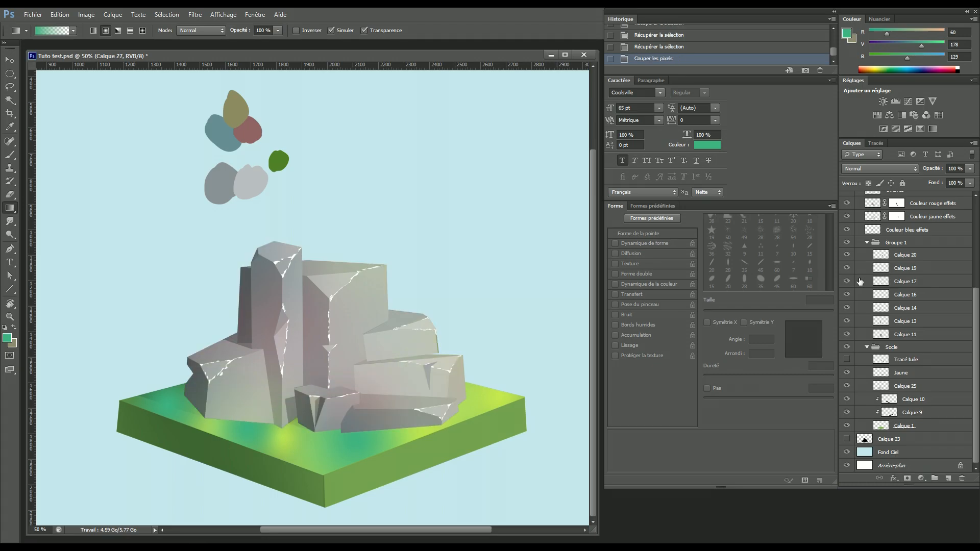
- Try 51% opacity on the grass gradient layer and restore it to 100%
{"action": "key", "text": "ctrl+plus"}
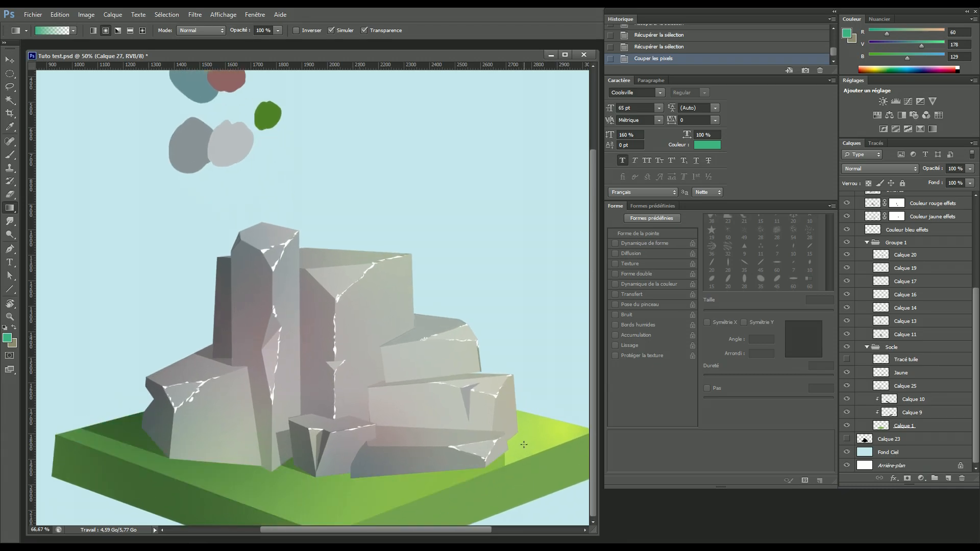
{"action": "left_click_drag", "start_coordinate": [375, 403], "coordinate": [380, 265]}
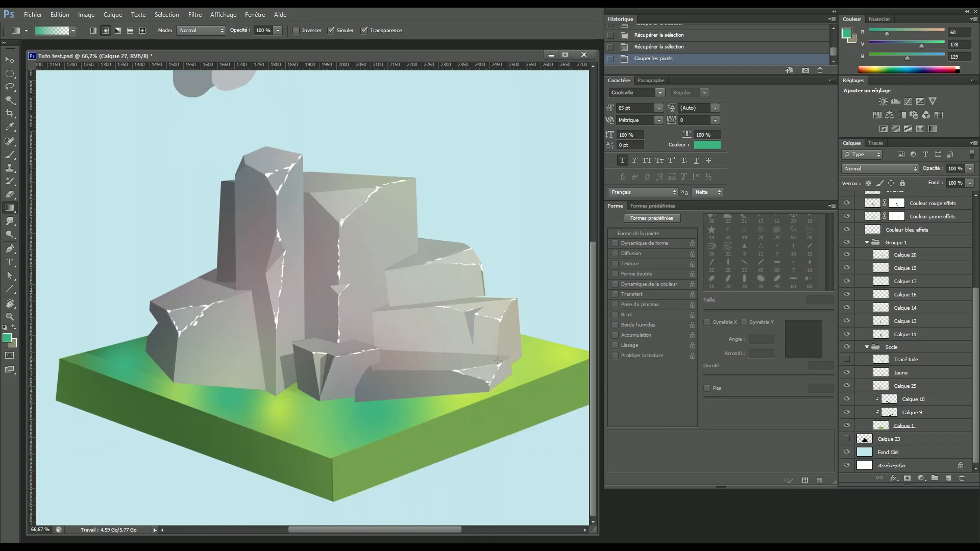
{"action": "key", "text": "ctrl+plus"}
{"action": "left_click_drag", "start_coordinate": [367, 389], "coordinate": [422, 274]}
{"action": "scroll", "coordinate": [976, 309], "scroll_direction": "up", "scroll_amount": 5}
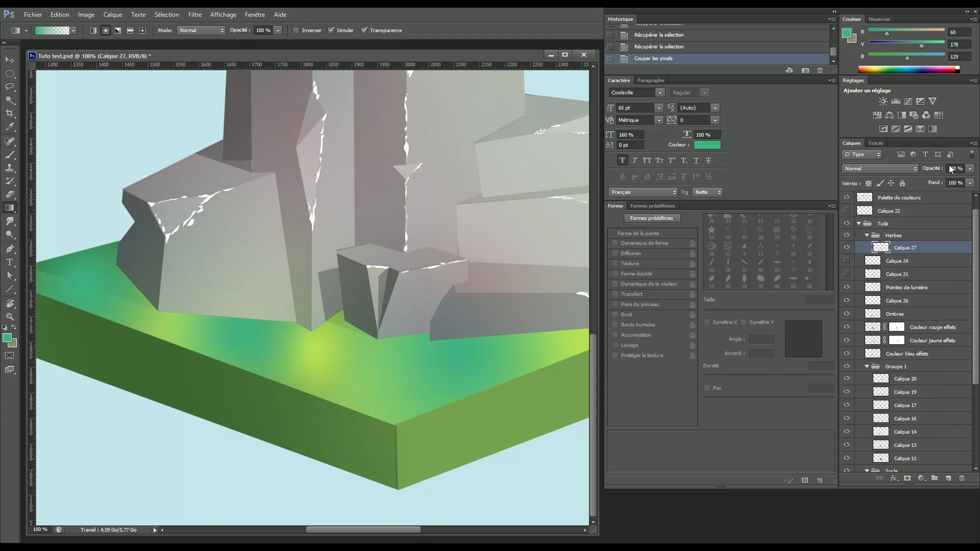
{"action": "left_click_drag", "start_coordinate": [945, 180], "coordinate": [943, 180]}
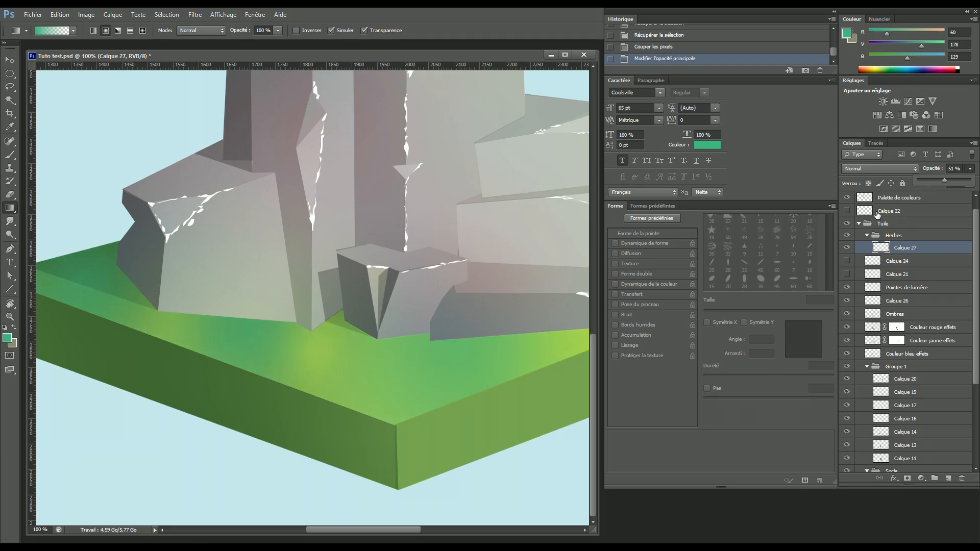
{"action": "key", "text": "ctrl+minus"}
{"action": "left_click", "coordinate": [969, 170]}
{"action": "left_click_drag", "start_coordinate": [949, 181], "coordinate": [977, 182]}
- Try the Produit, Incrustation, Lumière crue and Eclaircir blend modes on the grass gradient layer Calque 27 and restore Normal
{"action": "left_click", "coordinate": [887, 171]}
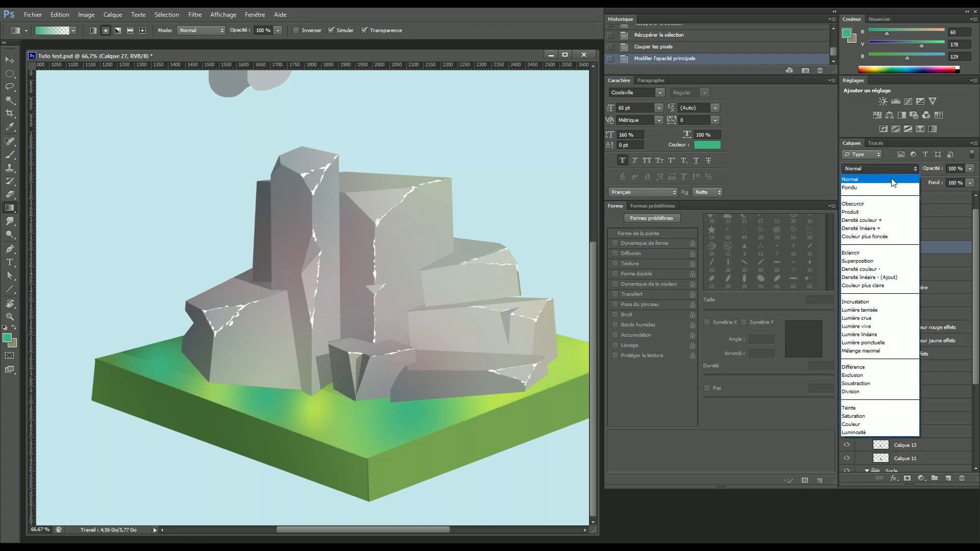
{"action": "left_click", "coordinate": [888, 212]}
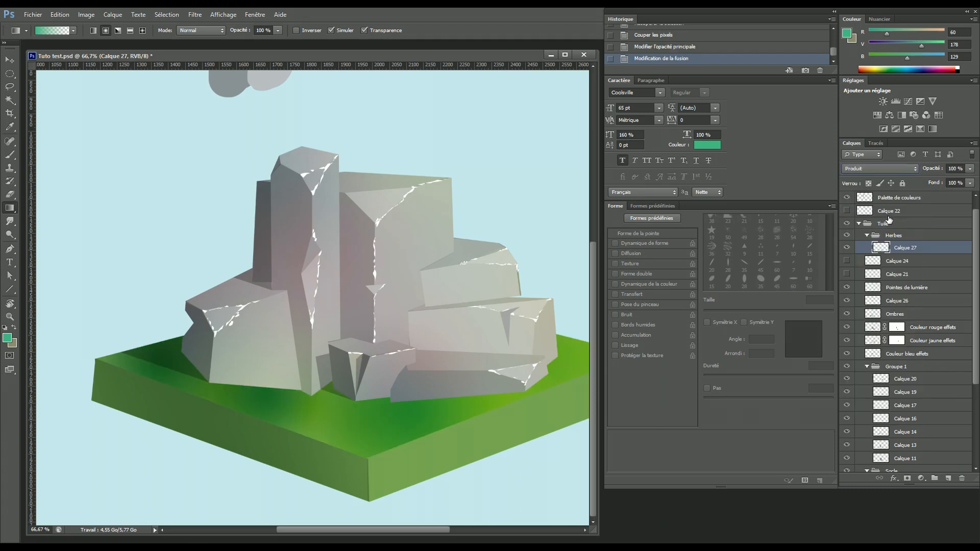
{"action": "left_click", "coordinate": [888, 169]}
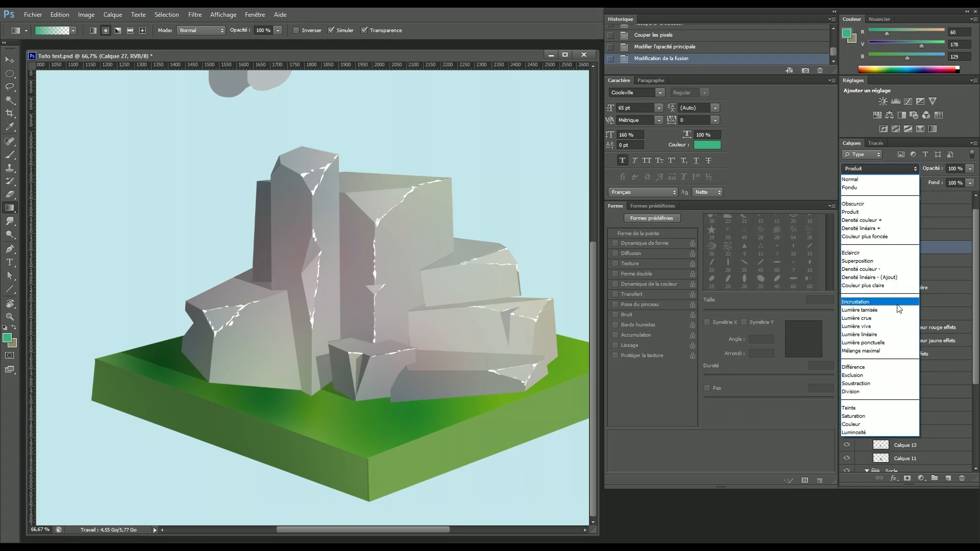
{"action": "left_click", "coordinate": [898, 303]}
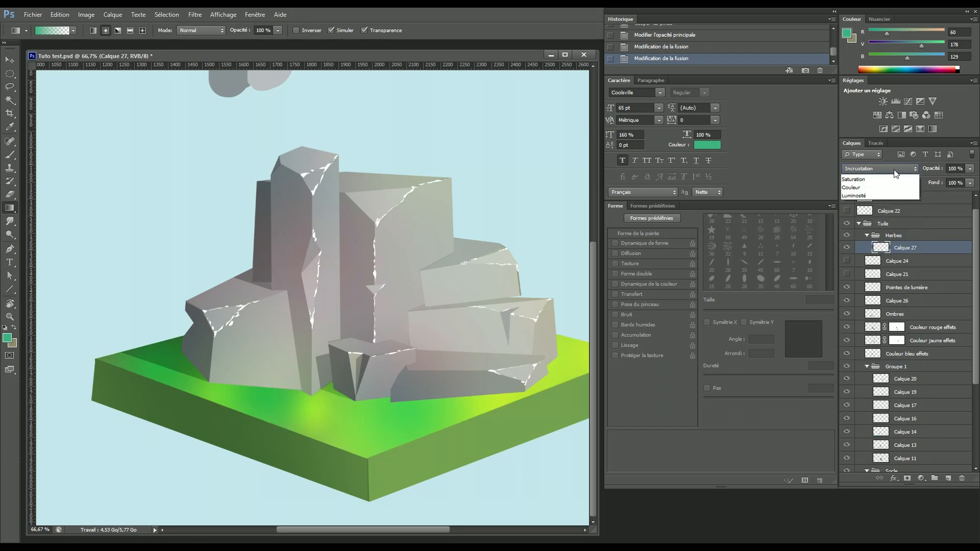
{"action": "left_click", "coordinate": [888, 168]}
{"action": "left_click", "coordinate": [892, 318]}
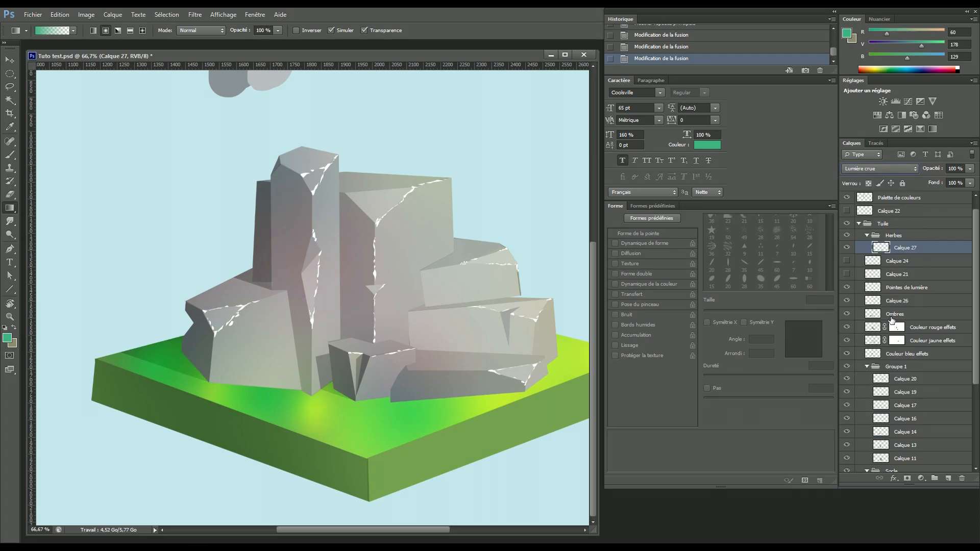
{"action": "left_click", "coordinate": [895, 172]}
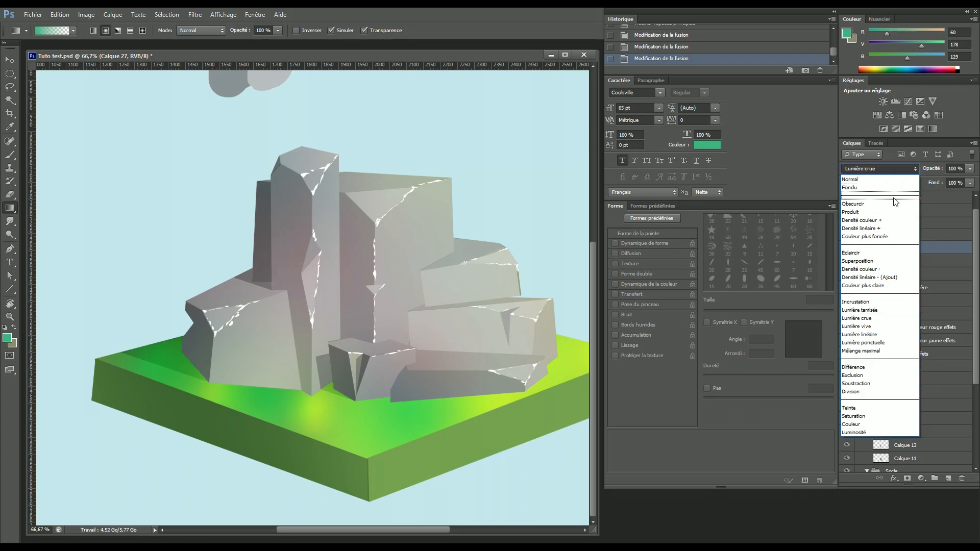
{"action": "left_click", "coordinate": [885, 253]}
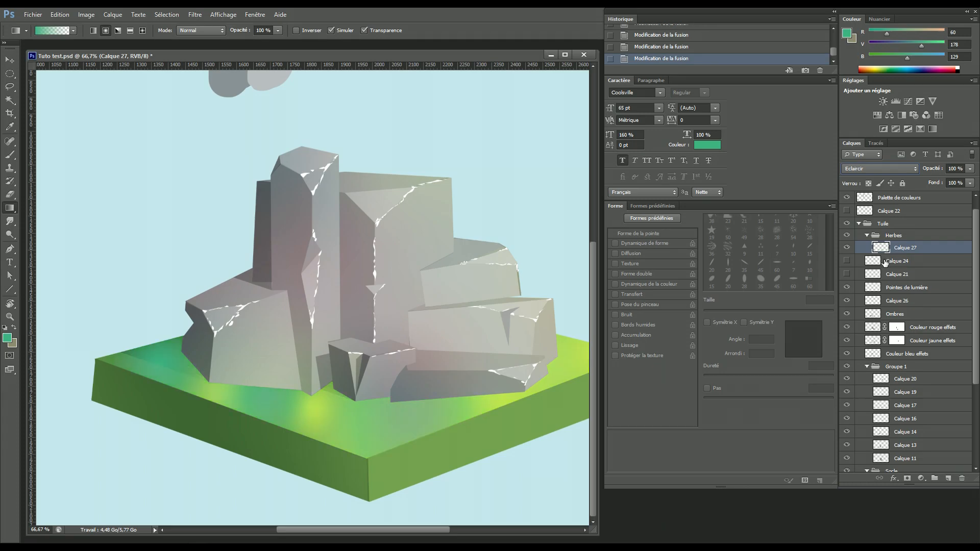
{"action": "left_click", "coordinate": [882, 169]}
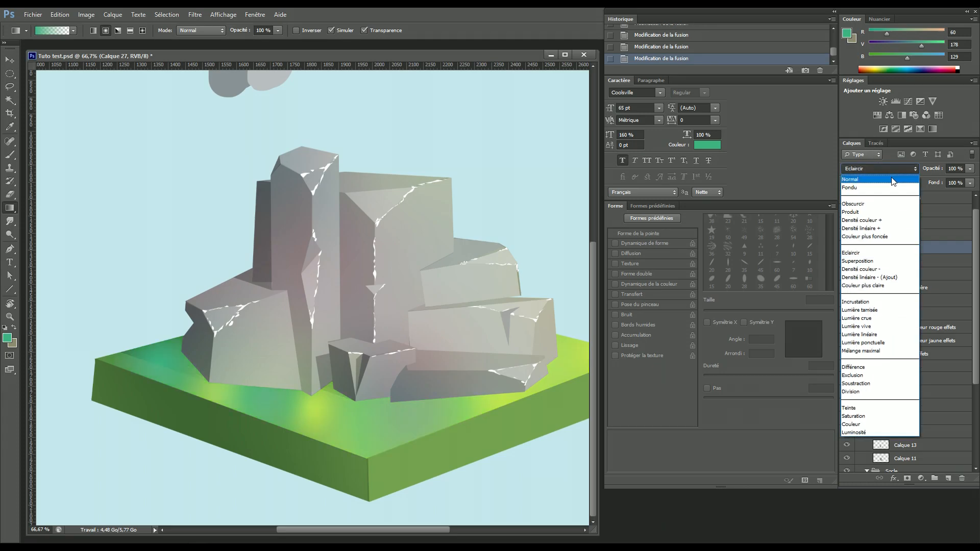
{"action": "left_click", "coordinate": [889, 180]}
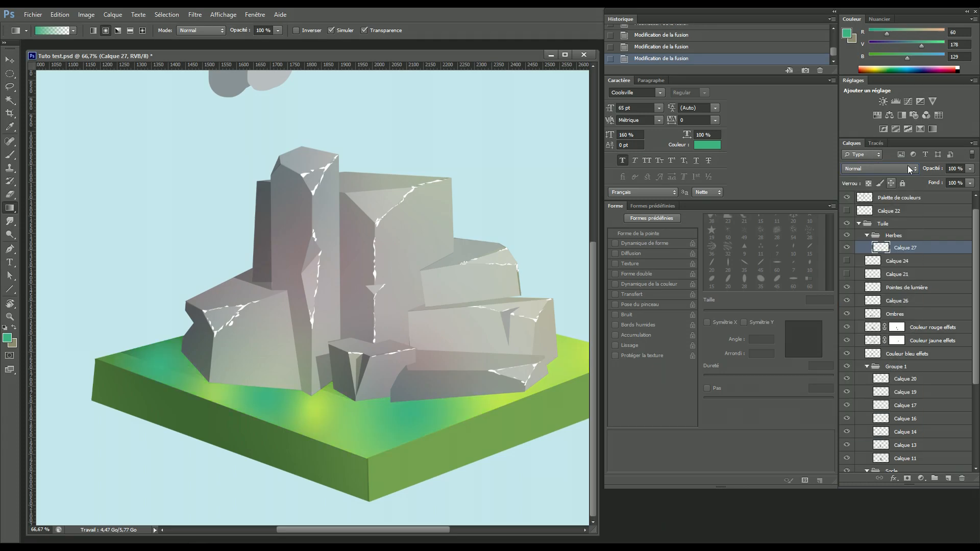
- Collapse the Herbes group and Groupe 1, and reorder Herbes directly beneath Groupe 1, above the Socle group
{"action": "mouse_move", "coordinate": [930, 239]}
{"action": "left_mouse_down"}
{"action": "mouse_move", "coordinate": [934, 347]}
{"action": "mouse_move", "coordinate": [927, 235]}
{"action": "left_mouse_up"}
{"action": "left_click", "coordinate": [927, 235]}
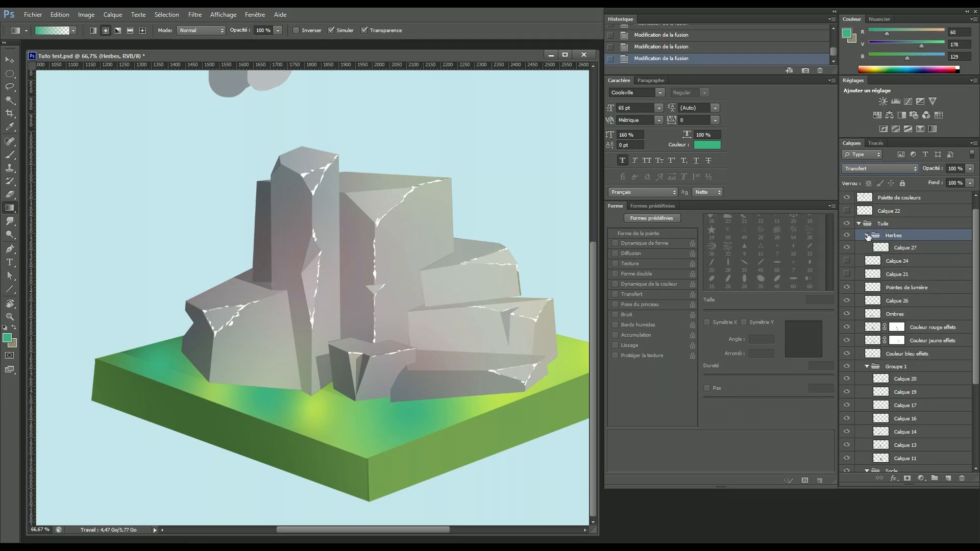
{"action": "left_click", "coordinate": [866, 236]}
{"action": "left_click", "coordinate": [846, 353]}
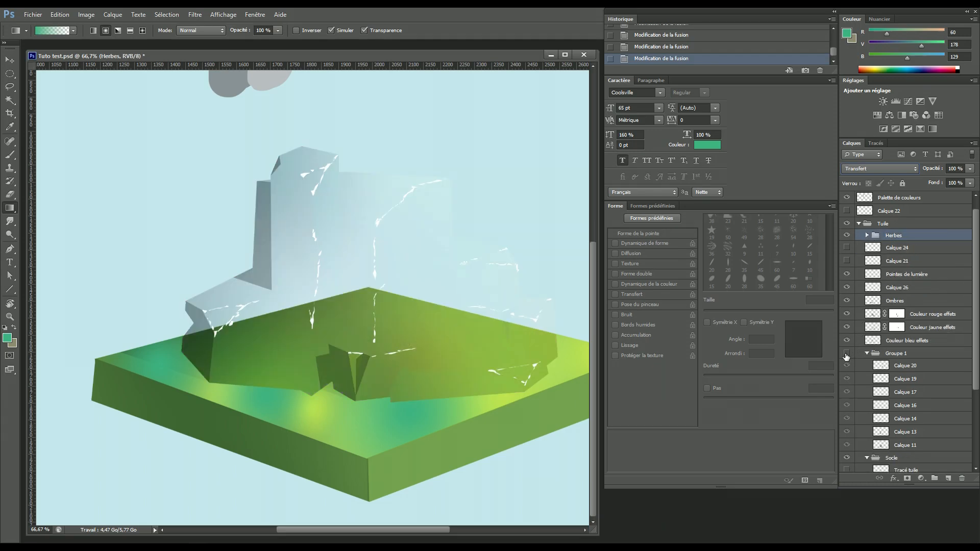
{"action": "left_click", "coordinate": [847, 353]}
{"action": "left_click", "coordinate": [866, 354]}
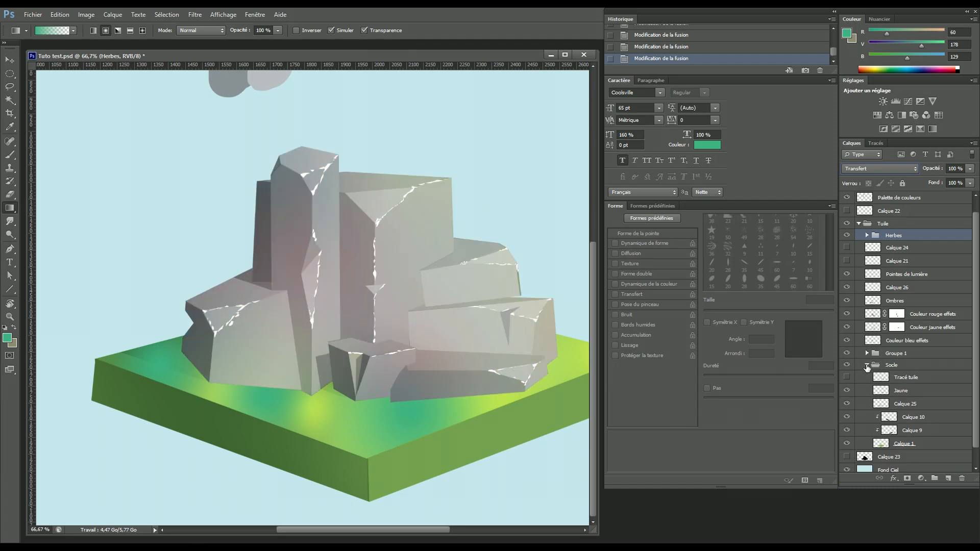
{"action": "left_click", "coordinate": [924, 354]}
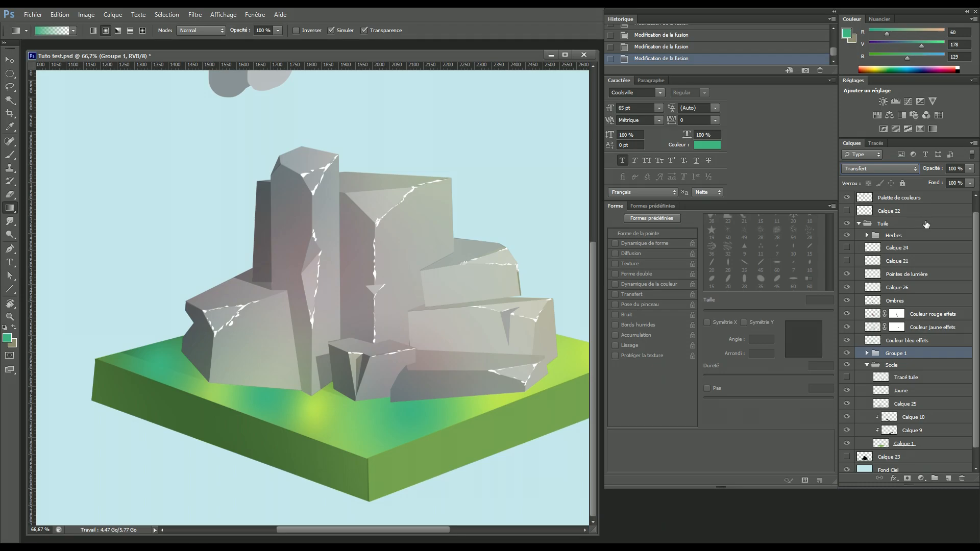
{"action": "left_click_drag", "start_coordinate": [927, 236], "coordinate": [900, 361]}
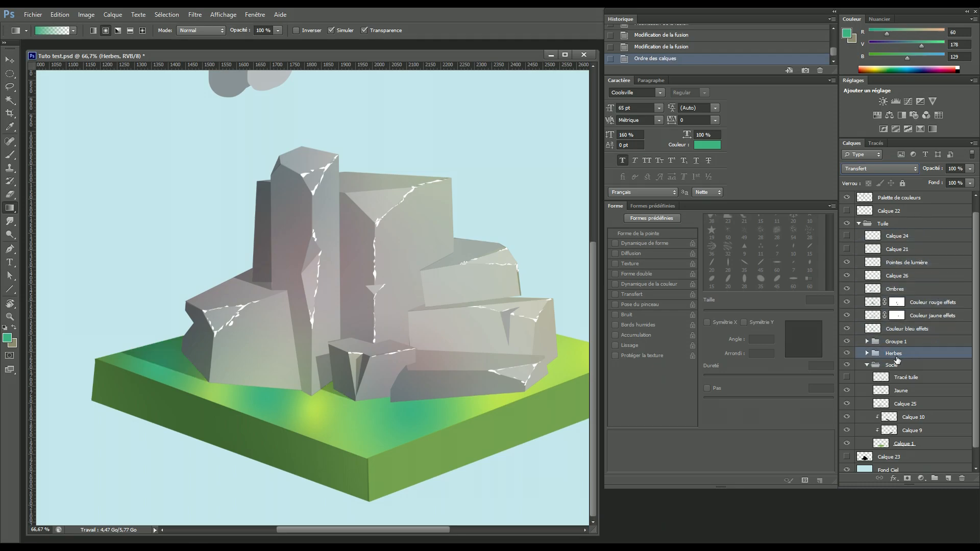
- Rename Groupe 1 as Roches and check the Herbes group by toggling its visibility
{"action": "double_click", "coordinate": [901, 342]}
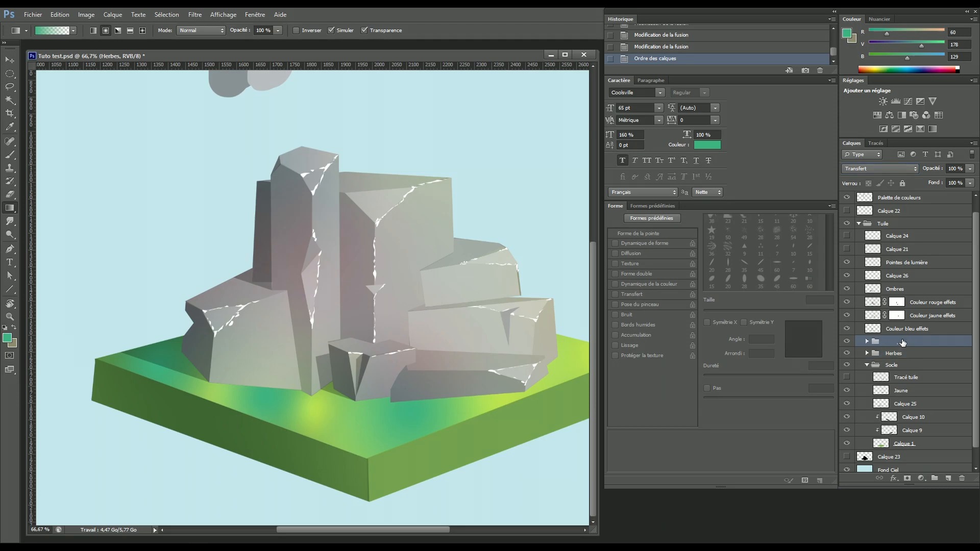
{"action": "type", "text": "Roches"}
{"action": "key", "text": "Return"}
{"action": "left_click", "coordinate": [847, 354]}
{"action": "left_click", "coordinate": [847, 354]}
- Expand the Herbes group and make Calque 27 the active layer for work around the right foot of the rocks
{"action": "left_click", "coordinate": [10, 59]}
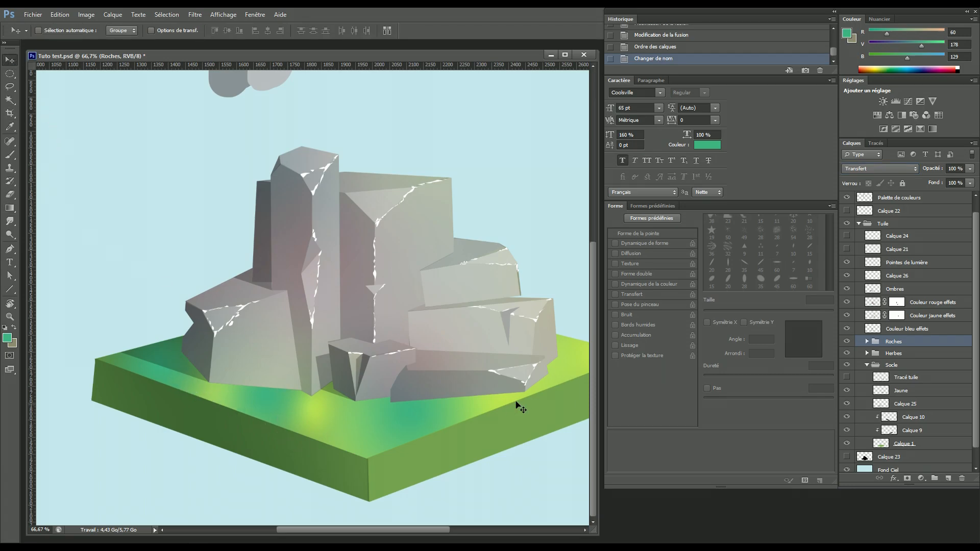
{"action": "left_click", "coordinate": [867, 354]}
{"action": "left_click", "coordinate": [911, 365]}
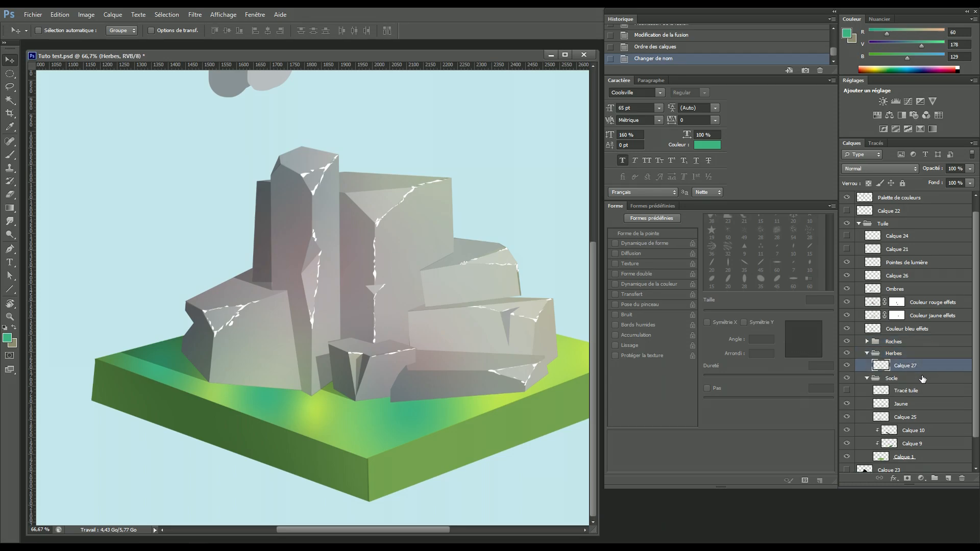
{"action": "key", "text": "ctrl+plus"}
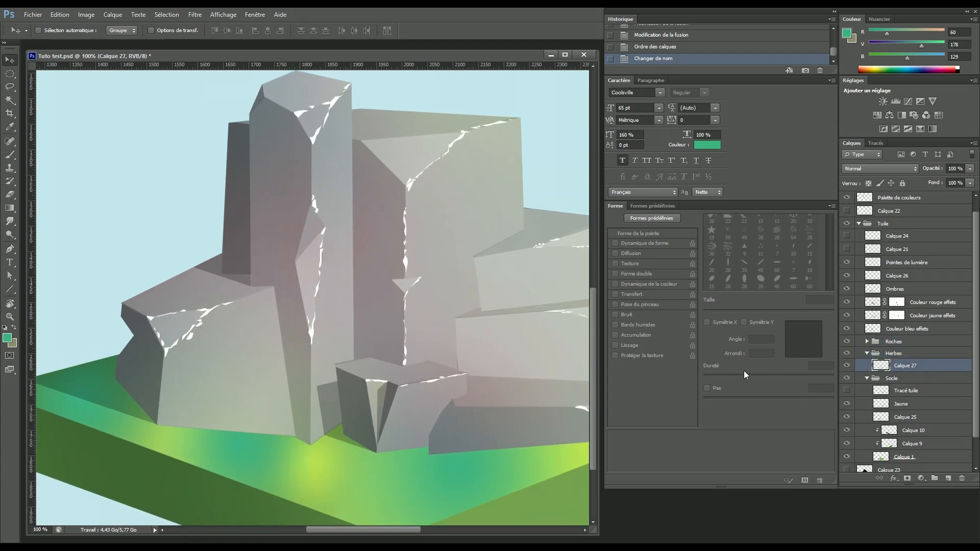
{"action": "left_click_drag", "start_coordinate": [474, 360], "coordinate": [226, 260]}
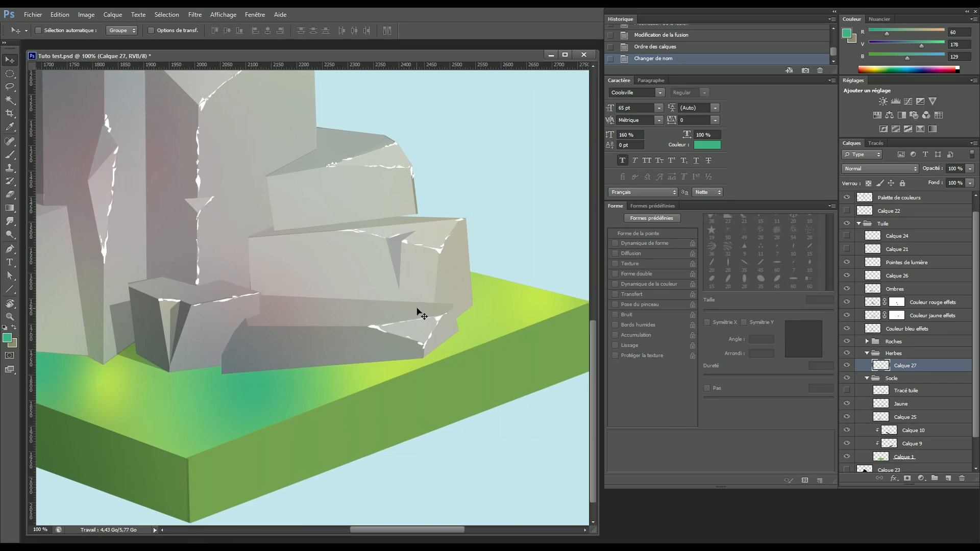
{"action": "key", "text": "ctrl+plus"}
{"action": "key", "text": "ctrl+minus"}
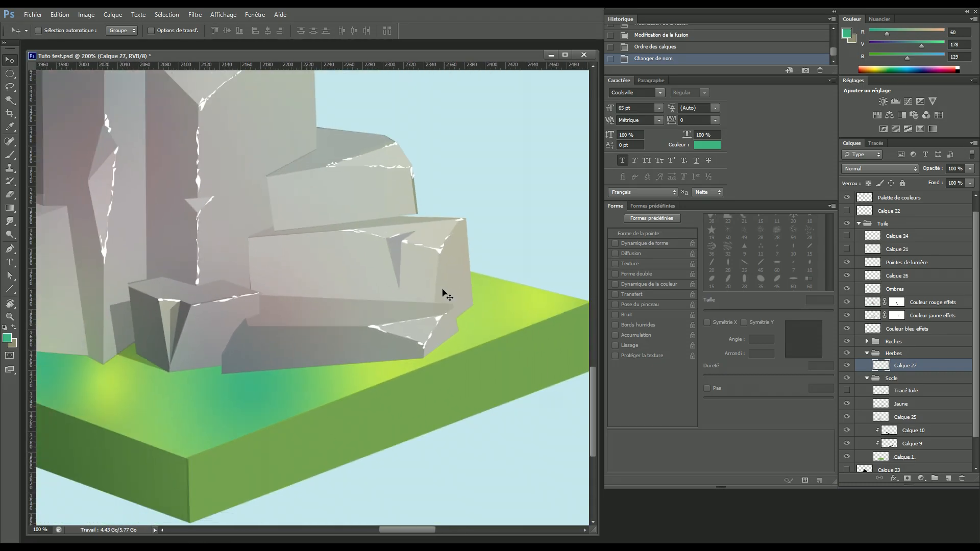
{"action": "left_click_drag", "start_coordinate": [440, 308], "coordinate": [411, 335]}
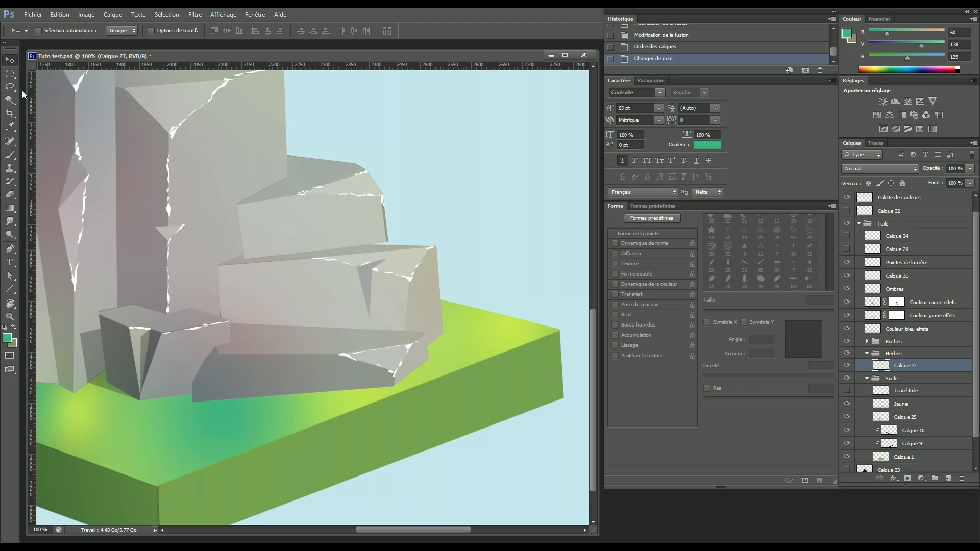
- Start a Pen tool path at the foot of the rightmost rock with one curved grass blade ending in a corner point
{"action": "left_click", "coordinate": [10, 248]}
{"action": "right_click", "coordinate": [13, 252]}
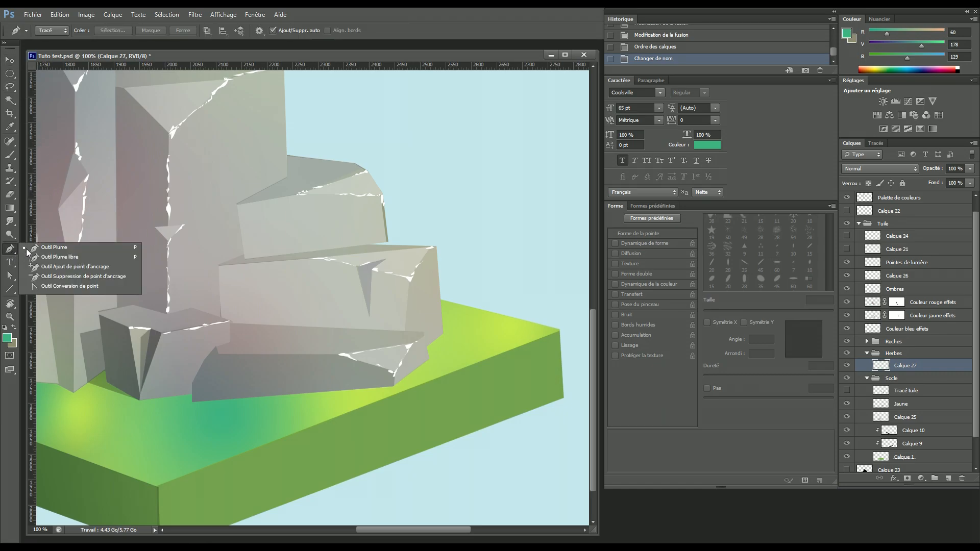
{"action": "left_click", "coordinate": [55, 249]}
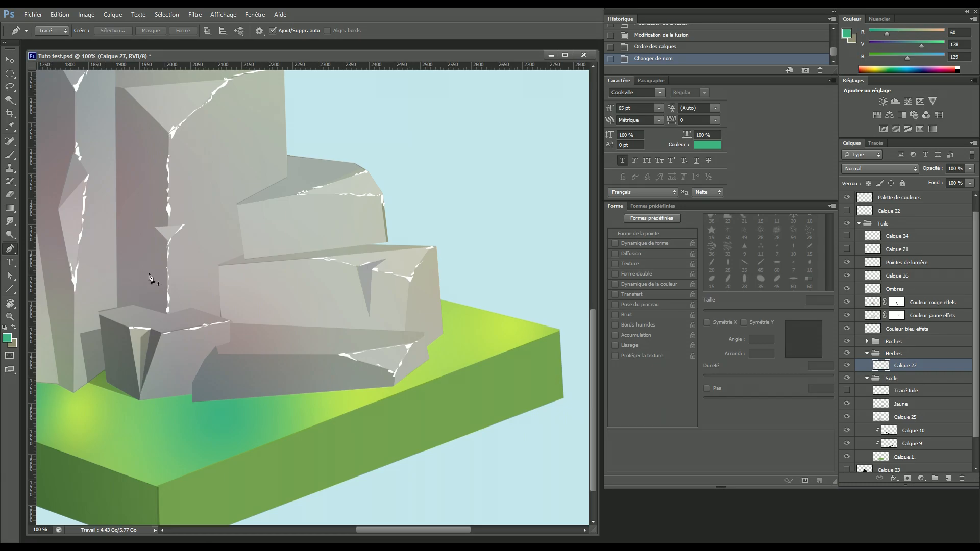
{"action": "left_click", "coordinate": [432, 346]}
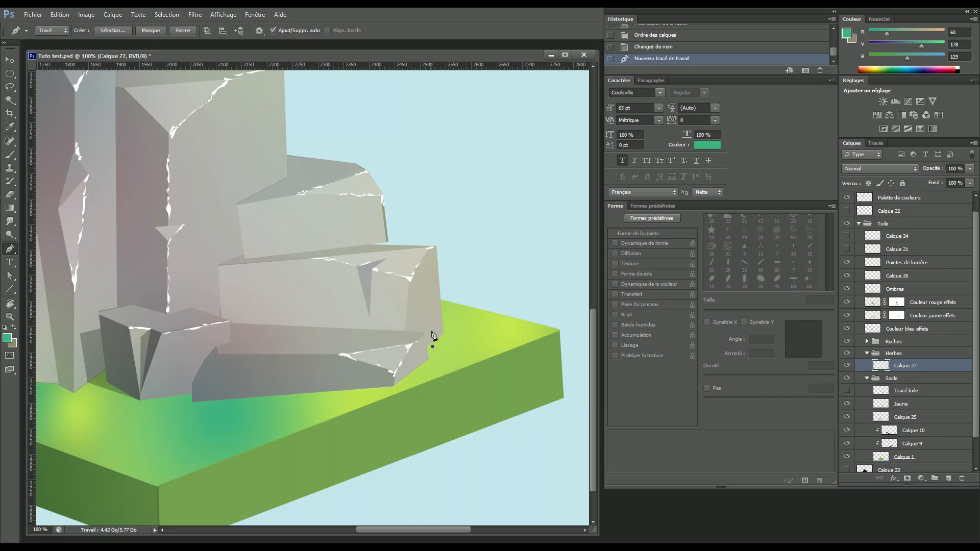
{"action": "left_click_drag", "start_coordinate": [436, 342], "coordinate": [453, 375]}
{"action": "key", "text": "ctrl+z"}
{"action": "mouse_move", "coordinate": [450, 379]}
{"action": "left_mouse_down"}
{"action": "mouse_move", "coordinate": [443, 381]}
{"action": "mouse_move", "coordinate": [467, 372]}
{"action": "mouse_move", "coordinate": [454, 378]}
{"action": "left_mouse_up"}
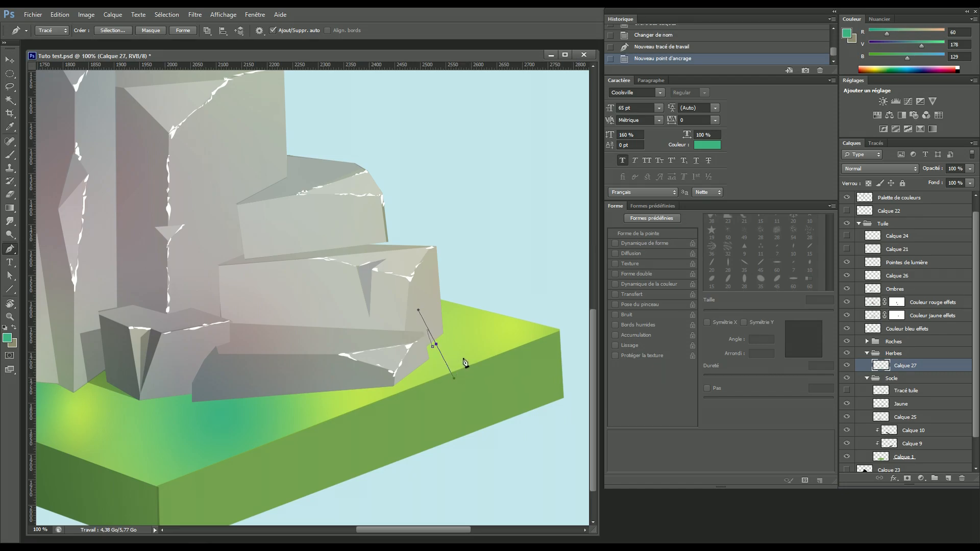
{"action": "left_click", "coordinate": [436, 345], "text": "alt"}
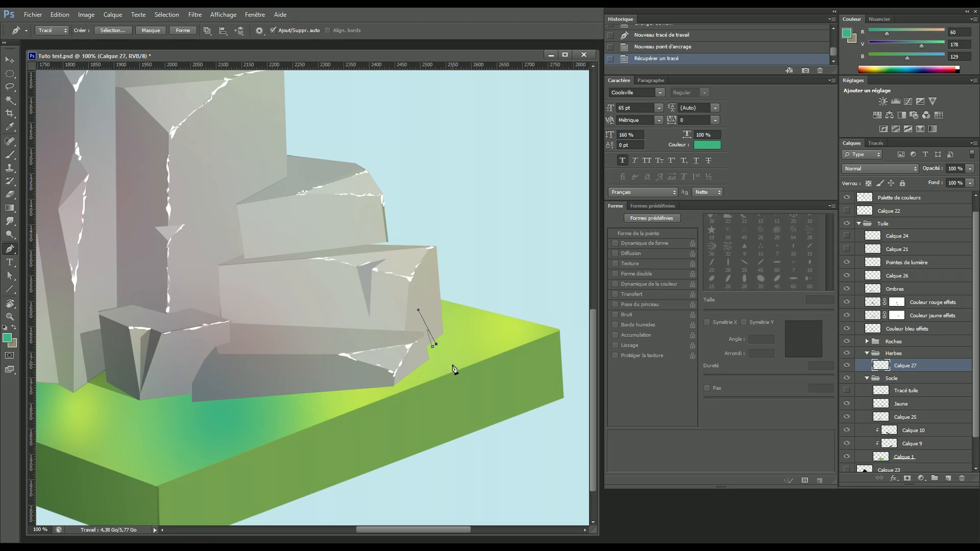
- Add three more pointed, curved grass blades to the path and close it into a small tuft outline
{"action": "left_click_drag", "start_coordinate": [439, 340], "coordinate": [450, 389]}
{"action": "left_click", "coordinate": [441, 340], "text": "alt"}
{"action": "left_click_drag", "start_coordinate": [446, 342], "coordinate": [444, 379]}
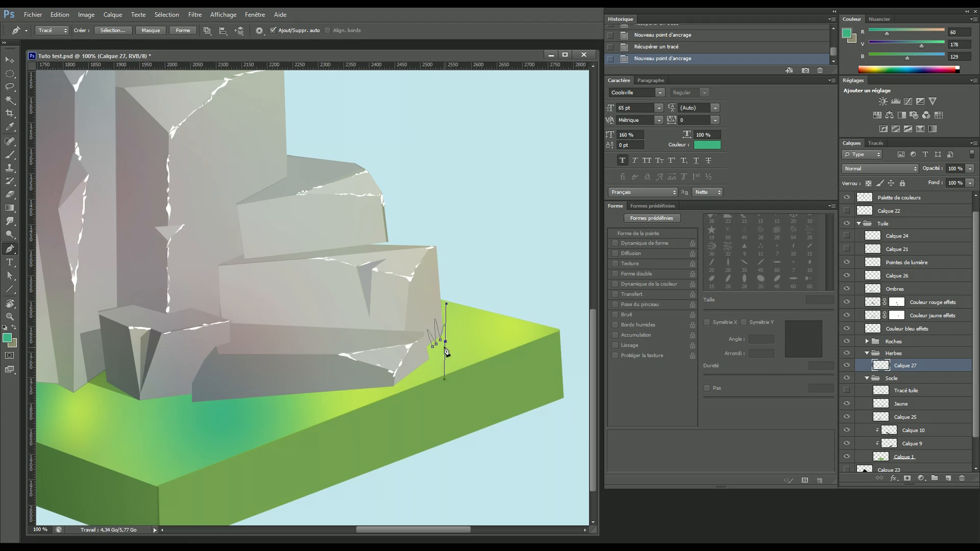
{"action": "left_click", "coordinate": [446, 341], "text": "alt"}
{"action": "left_click_drag", "start_coordinate": [450, 345], "coordinate": [447, 376]}
{"action": "left_click", "coordinate": [450, 344], "text": "alt"}
{"action": "left_click", "coordinate": [433, 347]}
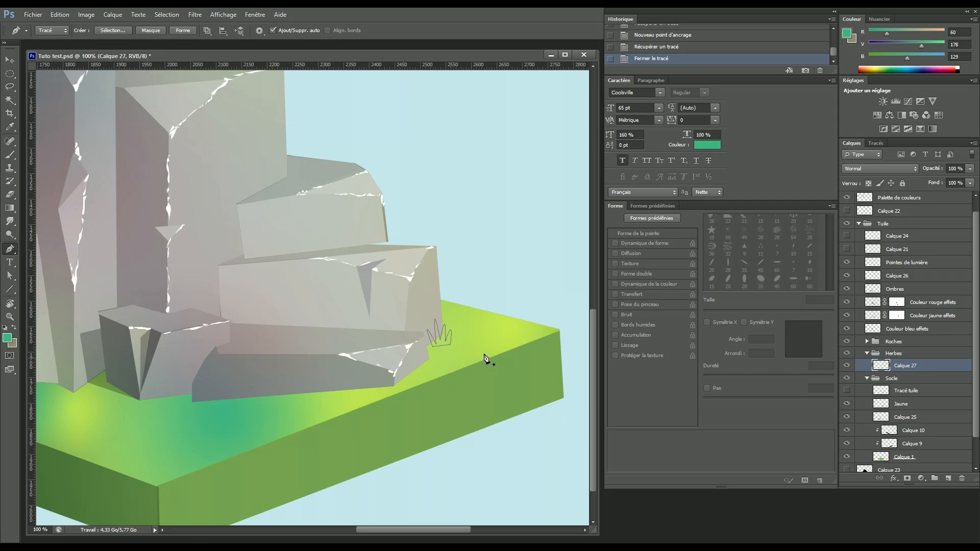
- Load the grass tuft's work path as a selection and return to the layer list
{"action": "left_click", "coordinate": [876, 143]}
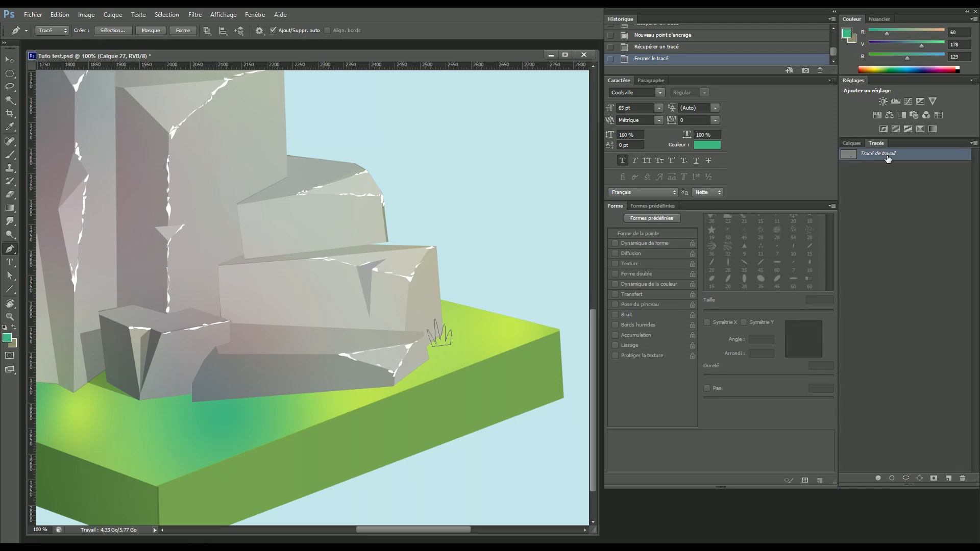
{"action": "left_click", "coordinate": [849, 157], "text": "ctrl"}
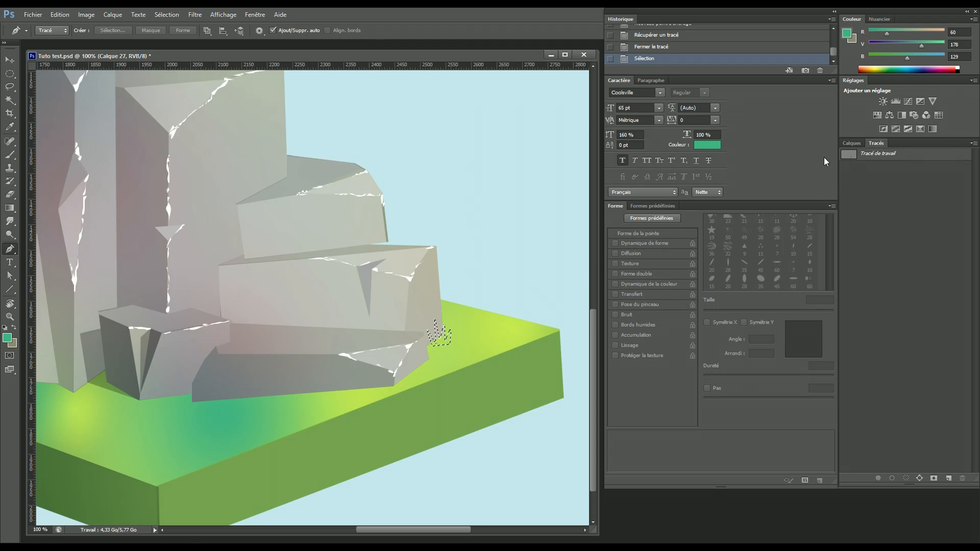
{"action": "left_click", "coordinate": [851, 144]}
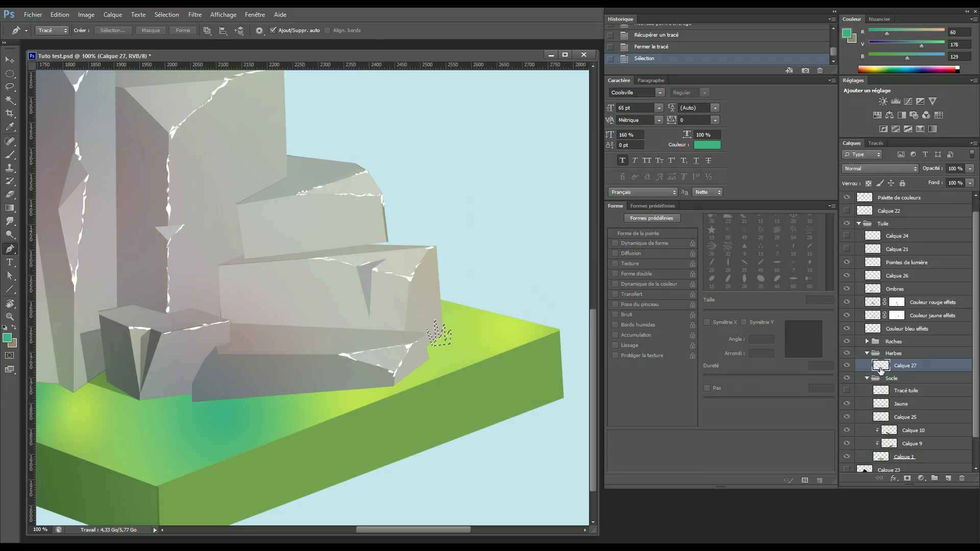
- Sample the light green of the grass beside the tuft and apply it to the selection on Calque 27 with the Paint Bucket
{"action": "key", "text": "i"}
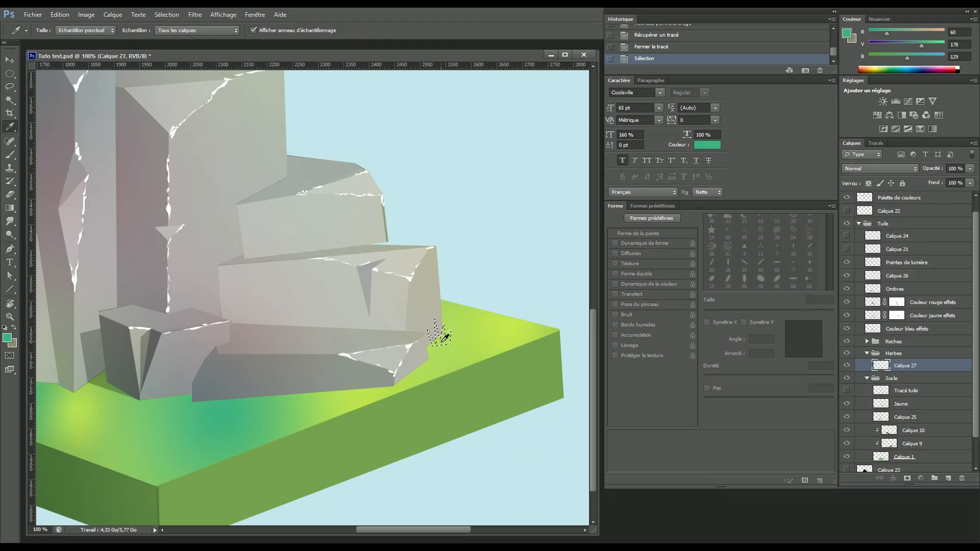
{"action": "left_click", "coordinate": [446, 343]}
{"action": "key", "text": "p"}
{"action": "key", "text": "g"}
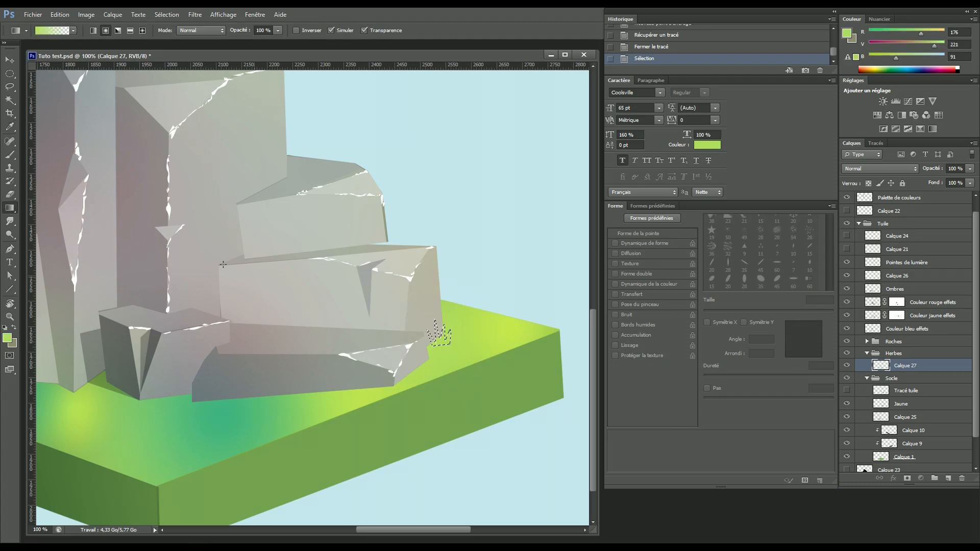
{"action": "right_click", "coordinate": [9, 208]}
{"action": "left_click", "coordinate": [54, 216]}
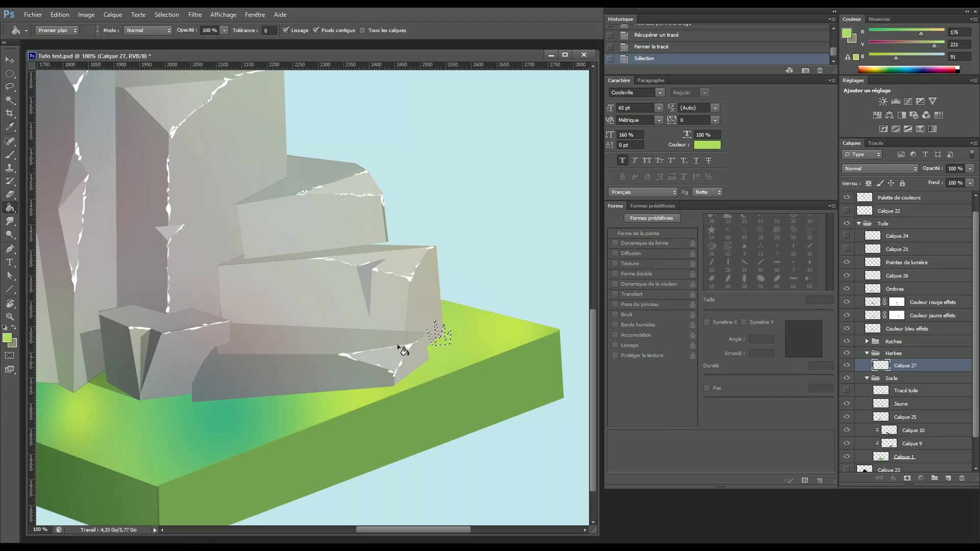
{"action": "left_click", "coordinate": [516, 361]}
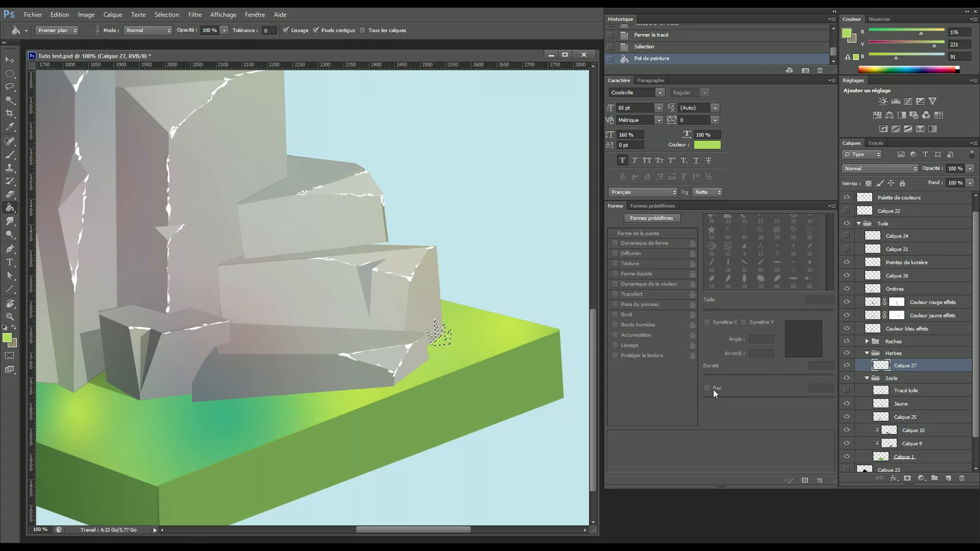
- Undo the last Paint Bucket fill and add a new group holding an empty layer above Calque 24
{"action": "key", "text": "ctrl+z"}
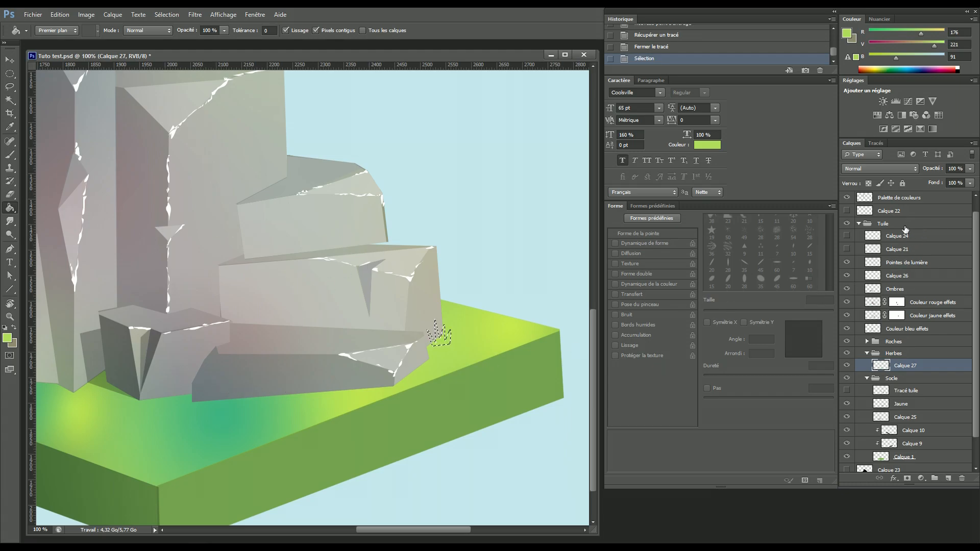
{"action": "left_click", "coordinate": [940, 239]}
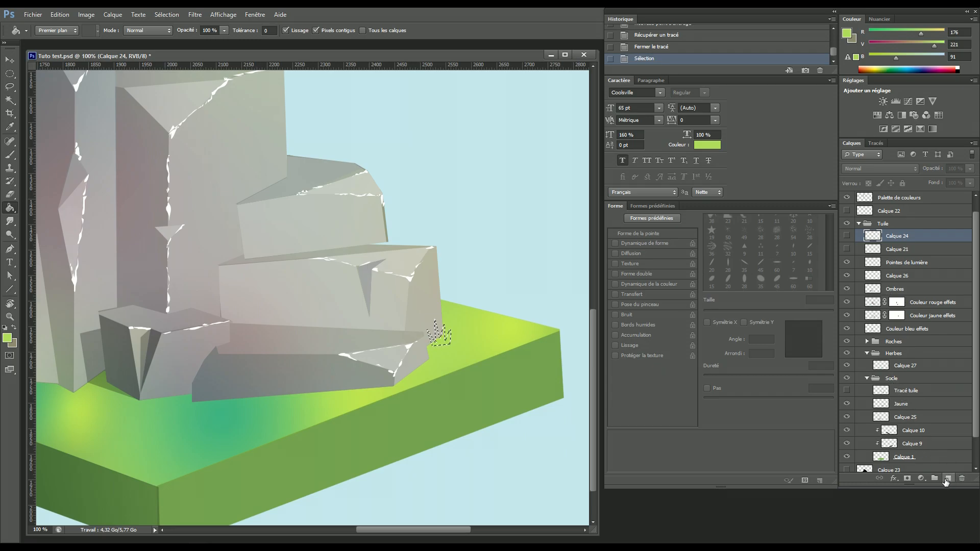
{"action": "left_click", "coordinate": [934, 479]}
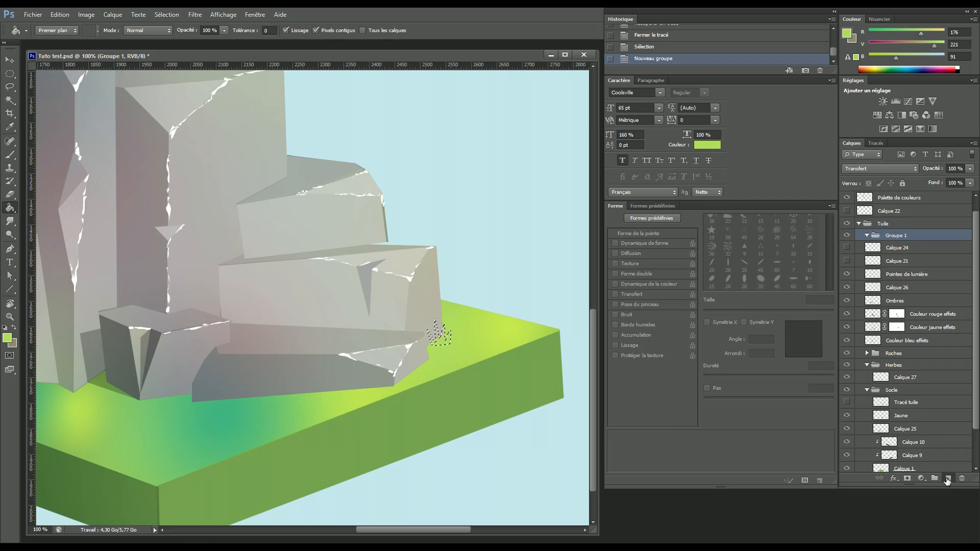
{"action": "left_click", "coordinate": [948, 480]}
- Rename the new layer group as Brins herbes
{"action": "left_click", "coordinate": [903, 237]}
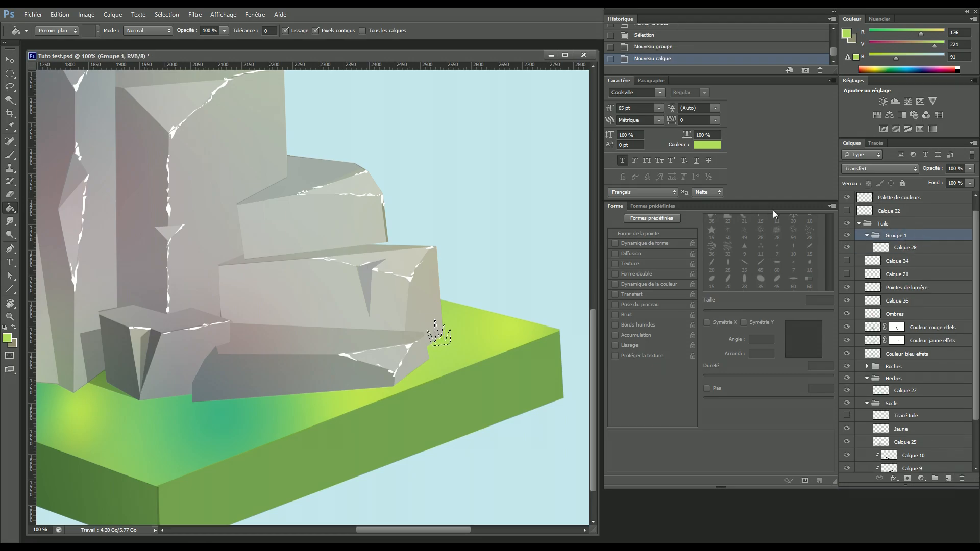
{"action": "double_click", "coordinate": [897, 236]}
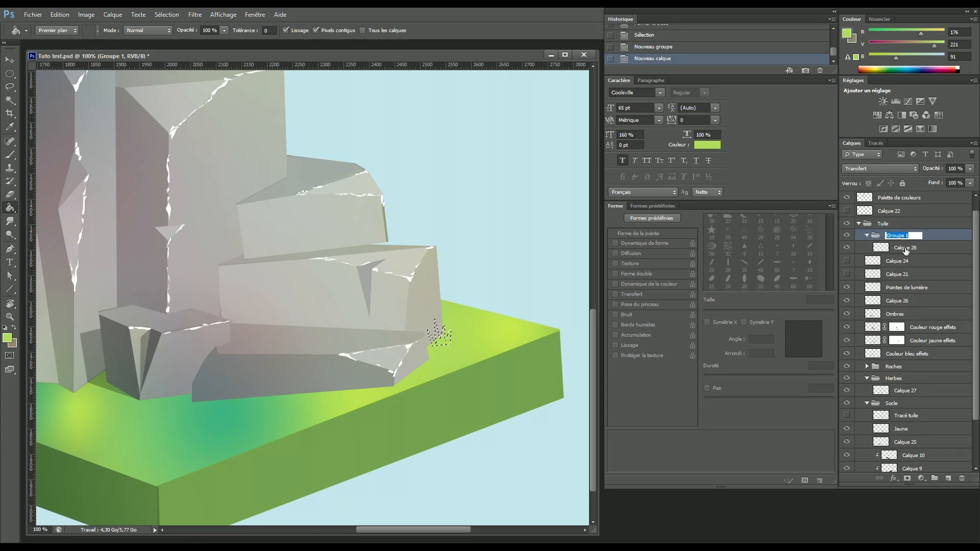
{"action": "type", "text": "H"}
{"action": "key", "text": "Return"}
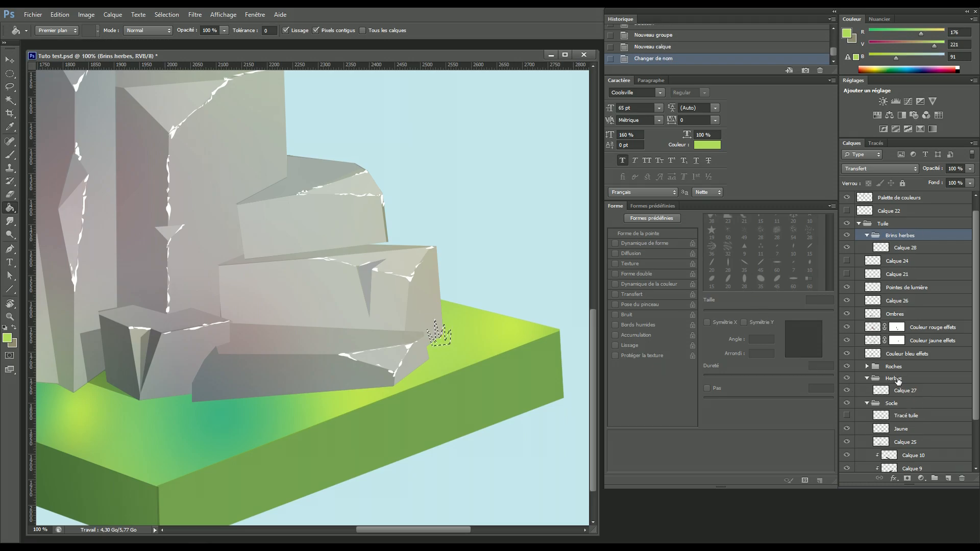
- Rename the Herbes group as Herbes nuances
{"action": "left_click", "coordinate": [897, 380]}
{"action": "double_click", "coordinate": [889, 379]}
{"action": "key", "text": "Left"}
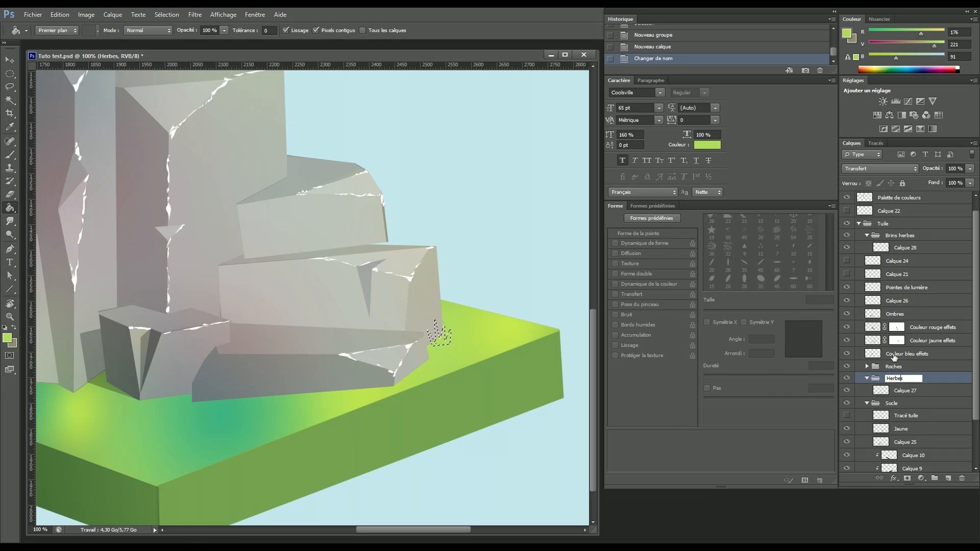
{"action": "type", "text": "nuances"}
{"action": "key", "text": "Return"}
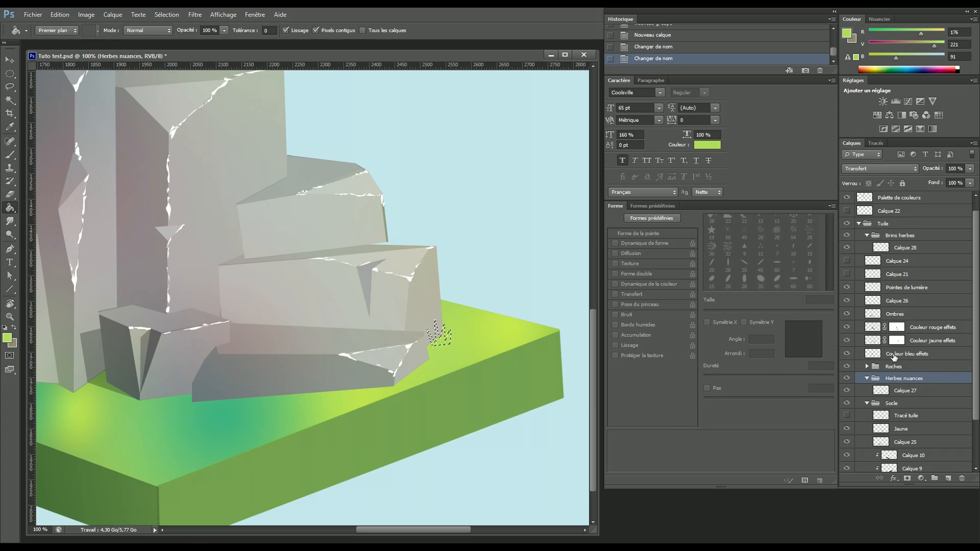
- Fill the grass tuft selection with the light green on the Brins herbes group's Calque 28 and deselect it
{"action": "left_click", "coordinate": [913, 249]}
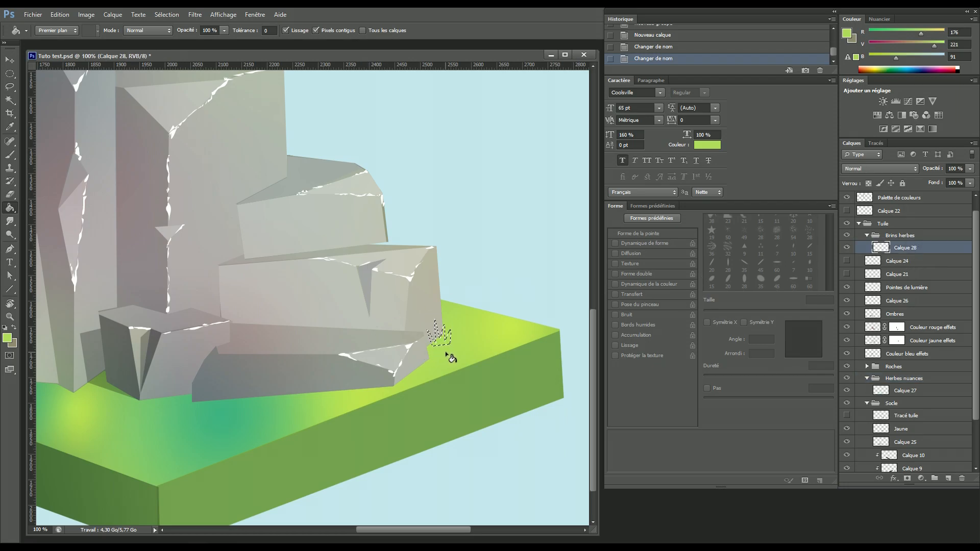
{"action": "left_click", "coordinate": [443, 338]}
{"action": "key", "text": "ctrl+d"}
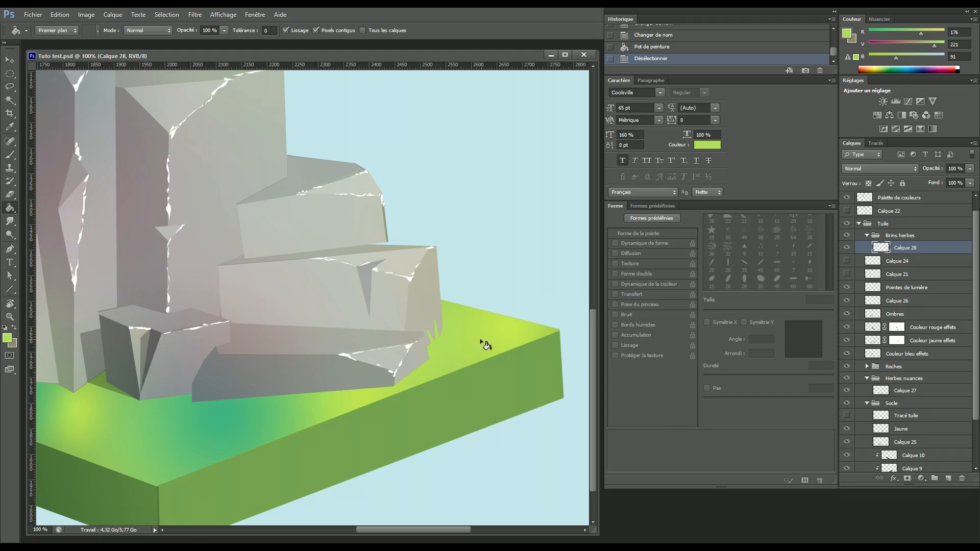
- Draw a closed Pen tool outline of a three-blade grass tuft on the rightmost rock's base, just below the first tuft
{"action": "key", "text": "l"}
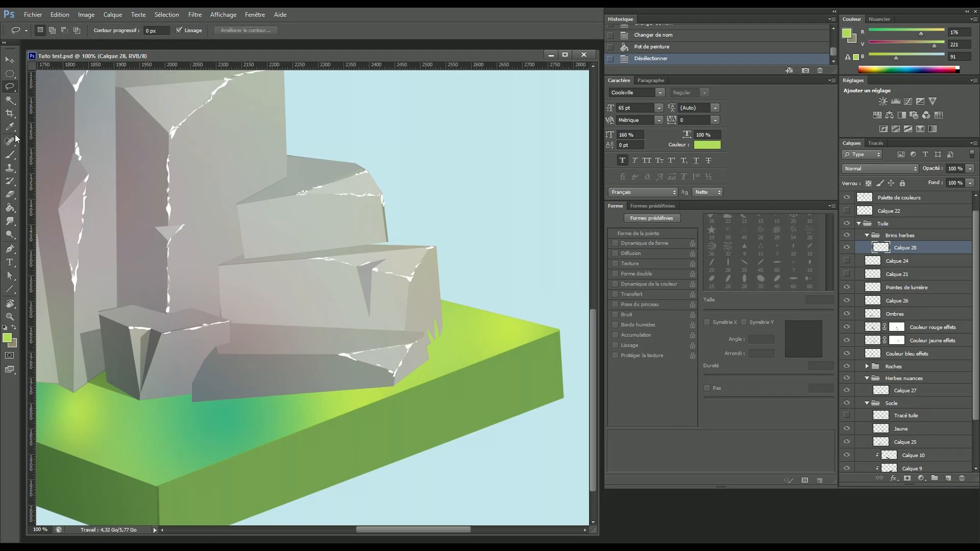
{"action": "key", "text": "p"}
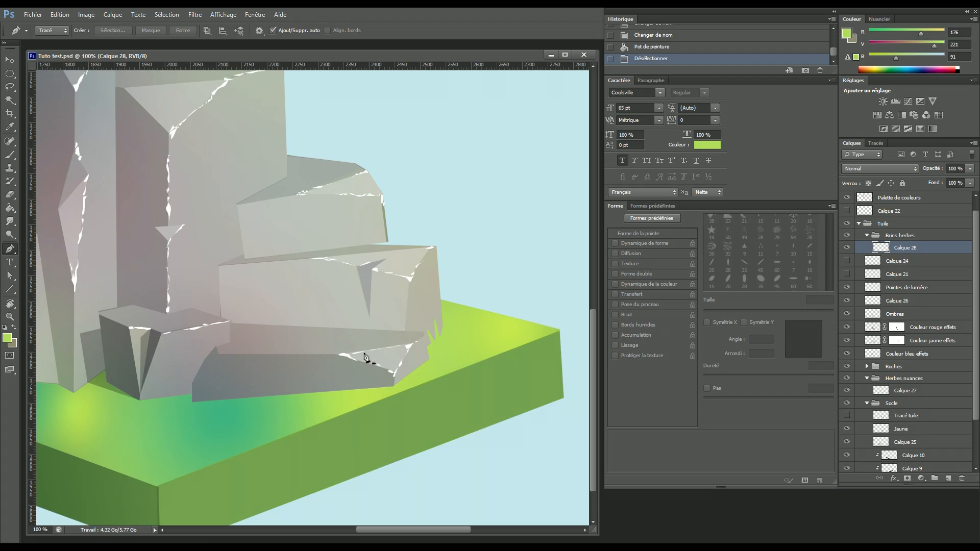
{"action": "left_click_drag", "start_coordinate": [386, 346], "coordinate": [501, 372]}
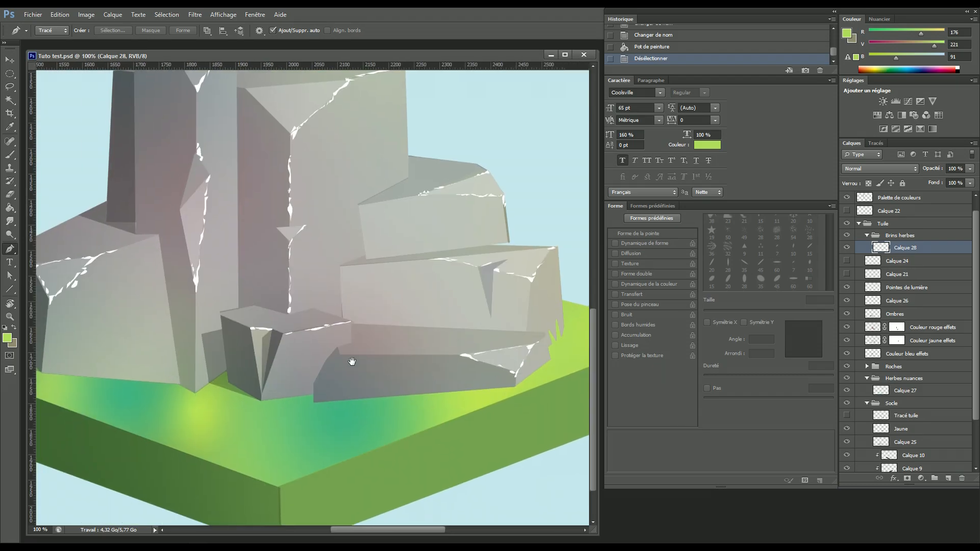
{"action": "left_click_drag", "start_coordinate": [351, 361], "coordinate": [496, 361]}
{"action": "left_click_drag", "start_coordinate": [400, 326], "coordinate": [225, 328]}
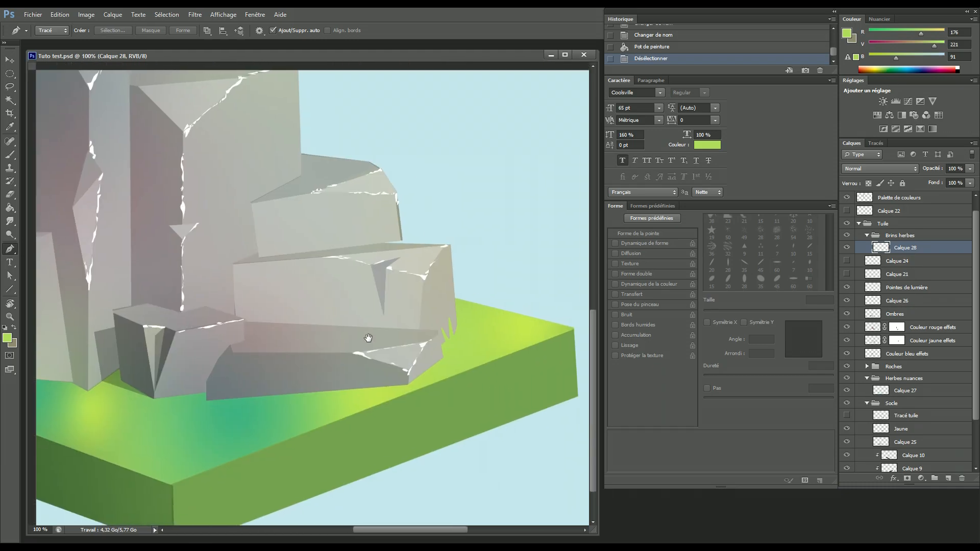
{"action": "left_click", "coordinate": [437, 359]}
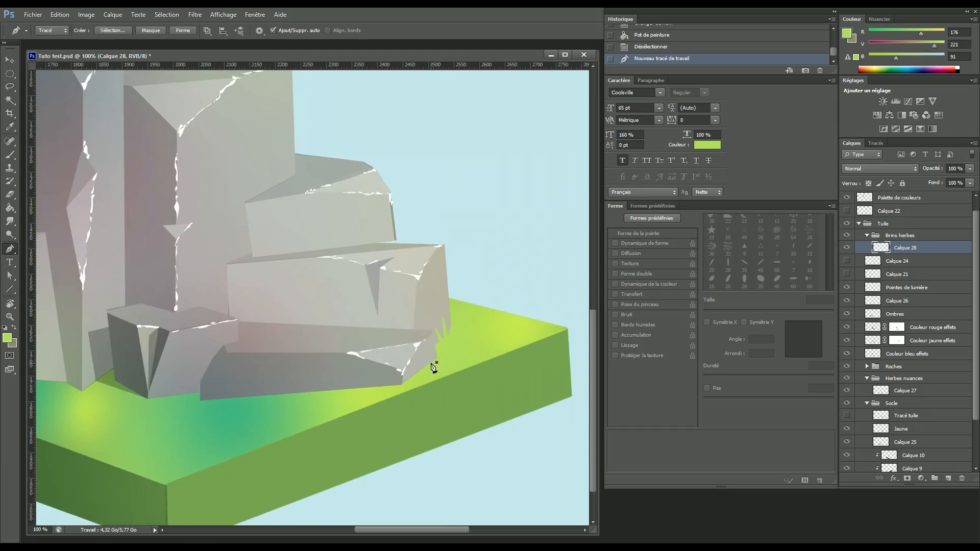
{"action": "left_click", "coordinate": [422, 387]}
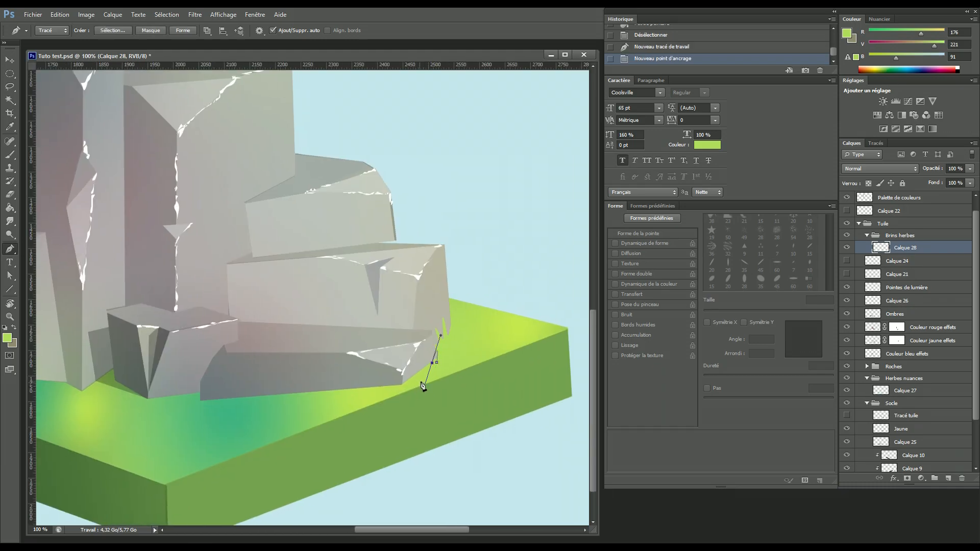
{"action": "left_click", "coordinate": [433, 363], "text": "alt"}
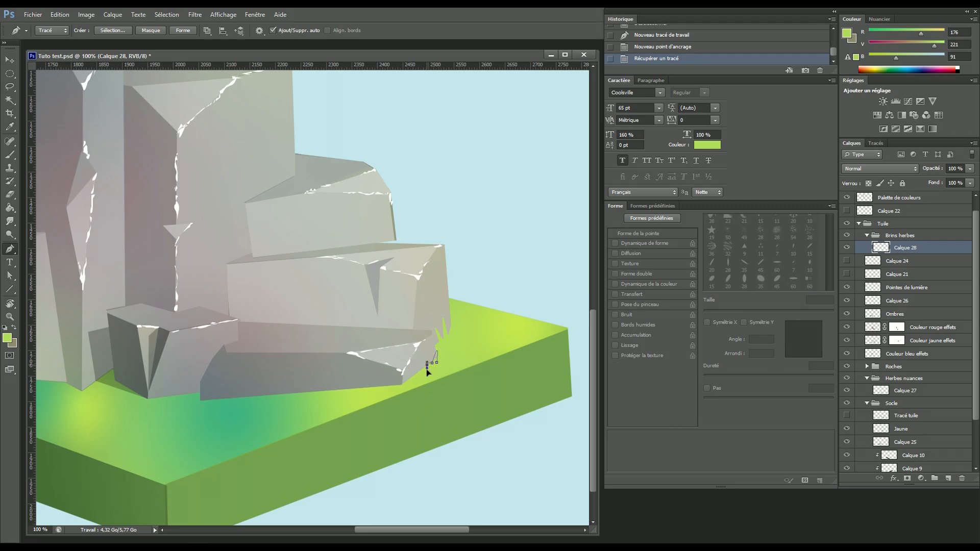
{"action": "left_click_drag", "start_coordinate": [426, 398], "coordinate": [428, 408]}
{"action": "left_click", "coordinate": [427, 365], "text": "alt"}
{"action": "left_click_drag", "start_coordinate": [424, 369], "coordinate": [438, 400]}
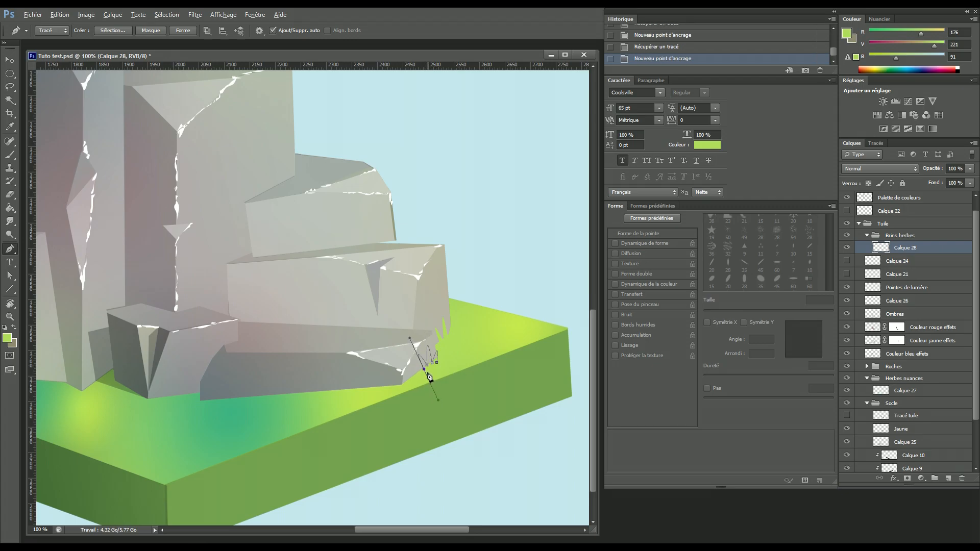
{"action": "left_click", "coordinate": [424, 369], "text": "alt"}
{"action": "left_click", "coordinate": [438, 365]}
- Load the second tuft's work path as a selection and return to the layer list
{"action": "left_click", "coordinate": [876, 143]}
{"action": "left_click", "coordinate": [852, 159], "text": "ctrl"}
{"action": "left_click", "coordinate": [852, 143]}
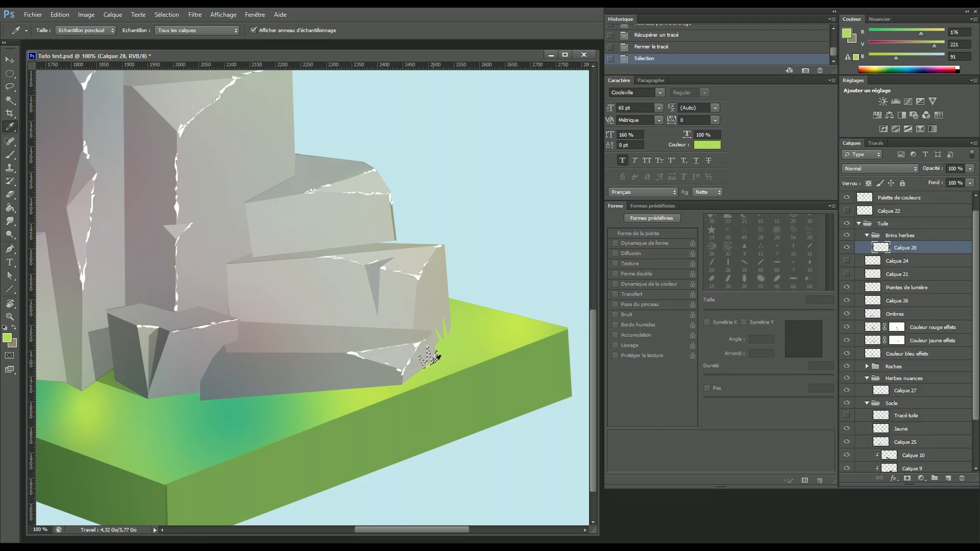
- Fill the selected tuft on Calque 28 with light green sampled from the adjacent grass, deselect it and save the file
{"action": "key", "text": "ctrl+plus"}
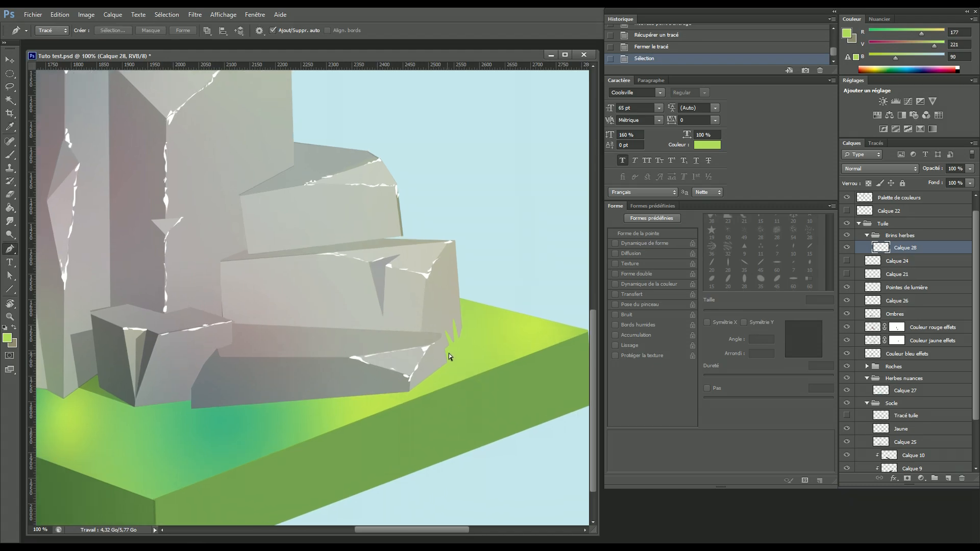
{"action": "left_click_drag", "start_coordinate": [465, 352], "coordinate": [425, 309]}
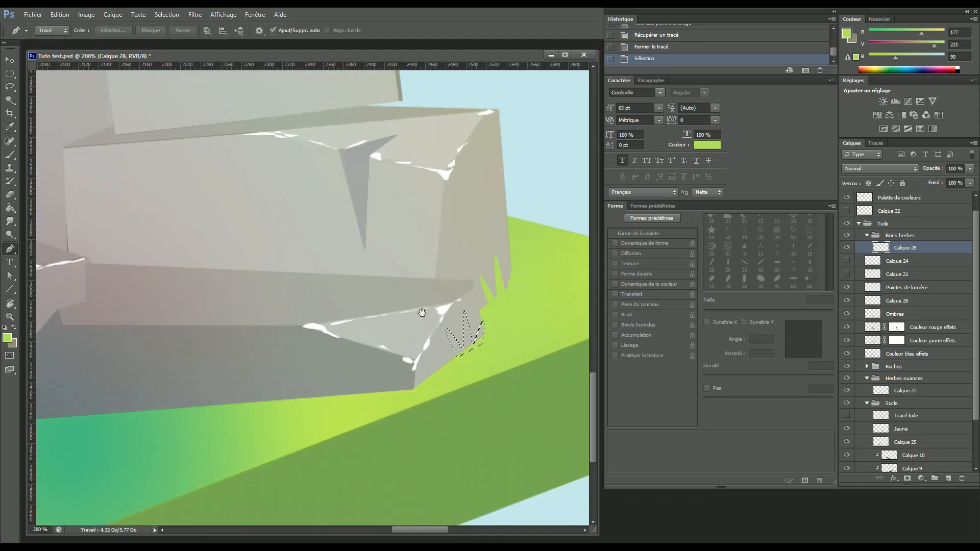
{"action": "key", "text": "i"}
{"action": "left_click", "coordinate": [475, 348]}
{"action": "key", "text": "g"}
{"action": "left_click", "coordinate": [465, 347]}
{"action": "key", "text": "ctrl+d"}
{"action": "key", "text": "ctrl+s"}
- Draw a closed Pen tool outline of a four-blade grass tuft over the front bottom corner of the low rock
{"action": "left_click_drag", "start_coordinate": [450, 405], "coordinate": [470, 393]}
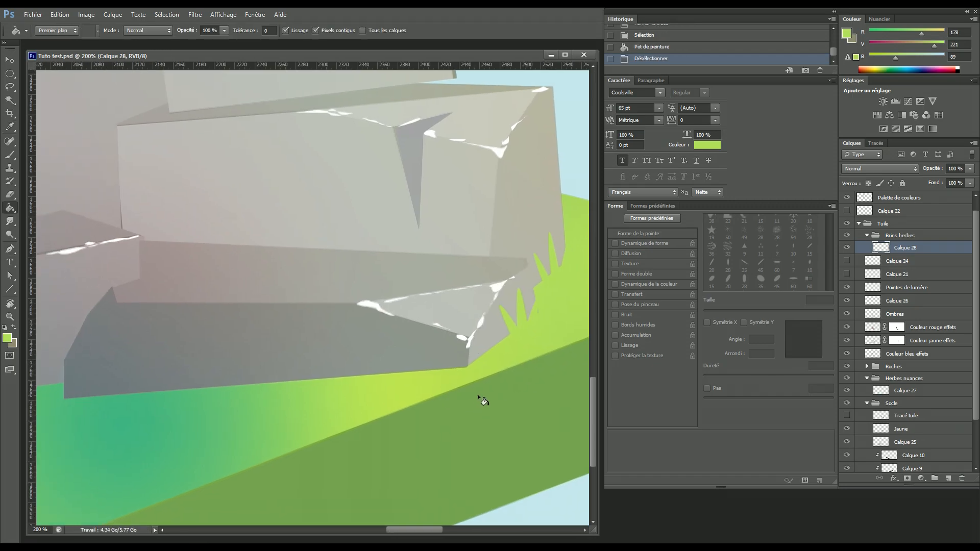
{"action": "key", "text": "p"}
{"action": "left_click", "coordinate": [454, 370]}
{"action": "left_click_drag", "start_coordinate": [452, 352], "coordinate": [473, 424]}
{"action": "key", "text": "ctrl+z"}
{"action": "left_click", "coordinate": [461, 370], "text": "alt"}
{"action": "left_click", "coordinate": [467, 370], "text": "alt"}
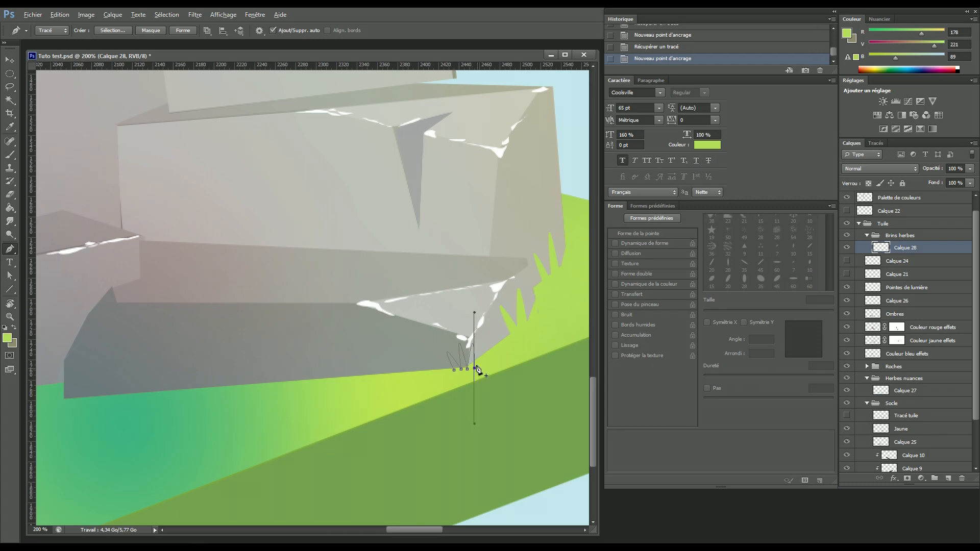
{"action": "left_click", "coordinate": [475, 368], "text": "alt"}
{"action": "left_click_drag", "start_coordinate": [479, 361], "coordinate": [479, 404]}
{"action": "left_click", "coordinate": [479, 361], "text": "alt"}
{"action": "left_click", "coordinate": [475, 378]}
{"action": "left_click", "coordinate": [463, 378]}
{"action": "left_click", "coordinate": [454, 369]}
- Load the corner tuft's path as a selection, fill it with the current light green on Calque 28 and deselect
{"action": "left_click", "coordinate": [868, 144]}
{"action": "left_click", "coordinate": [855, 157], "text": "ctrl"}
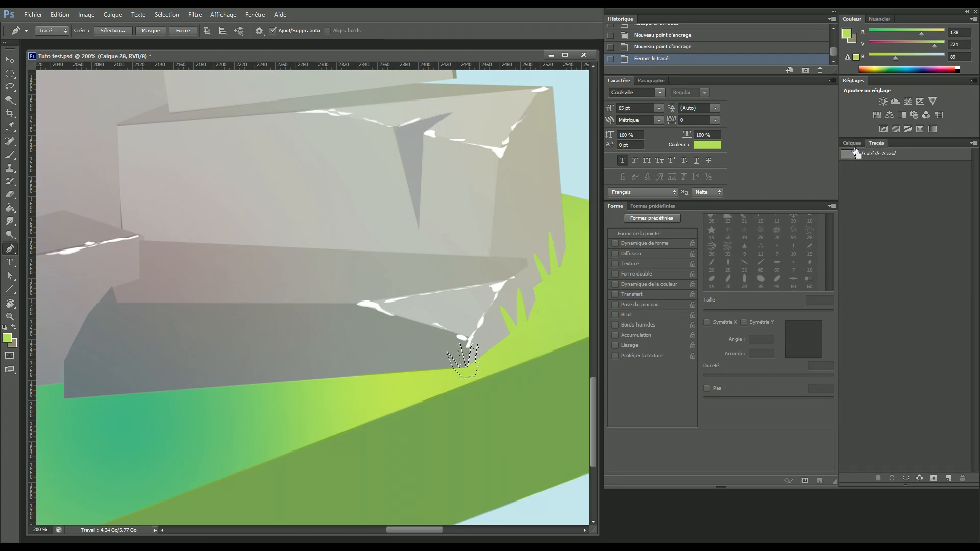
{"action": "left_click", "coordinate": [851, 143]}
{"action": "key", "text": "g"}
{"action": "left_click", "coordinate": [492, 376]}
{"action": "key", "text": "ctrl+d"}
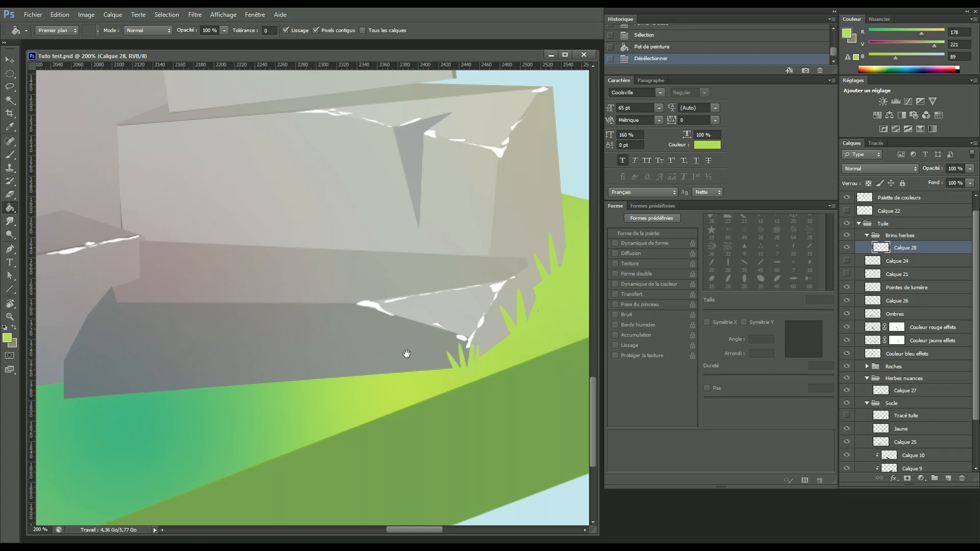
- Draw a closed Pen tool outline of a three-blade grass tuft on the low rock's bottom edge, left of the corner tuft
{"action": "left_click_drag", "start_coordinate": [405, 354], "coordinate": [465, 350]}
{"action": "key", "text": "p"}
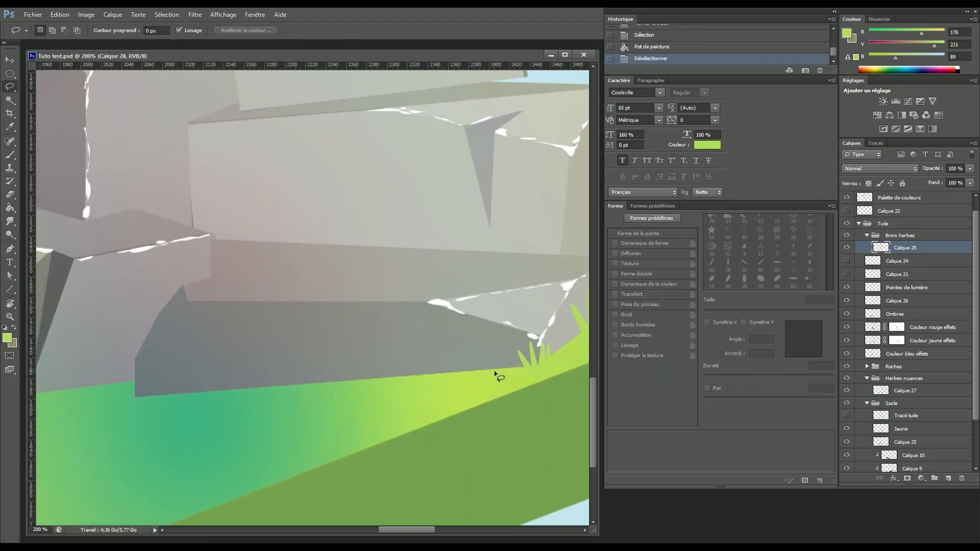
{"action": "left_click", "coordinate": [499, 371]}
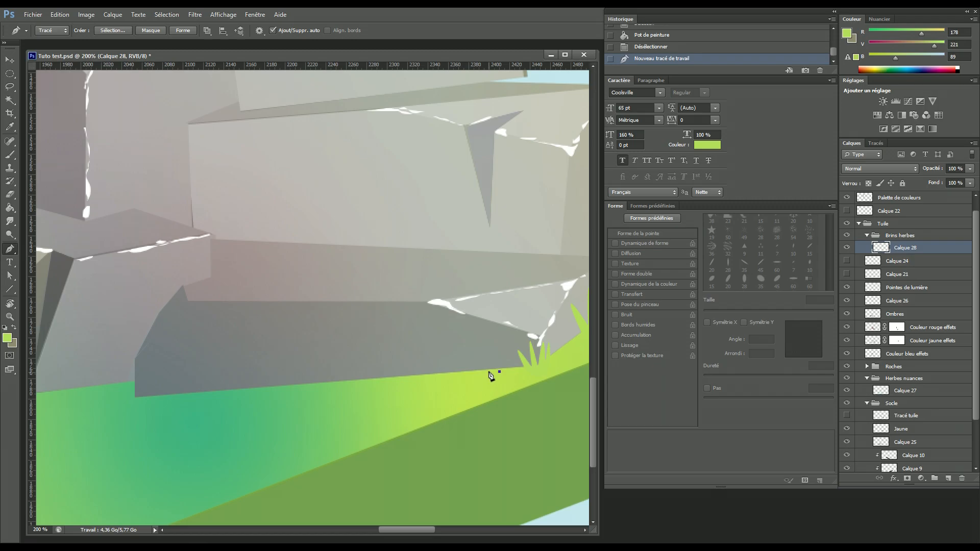
{"action": "left_click", "coordinate": [476, 417]}
{"action": "left_click", "coordinate": [492, 371], "text": "alt"}
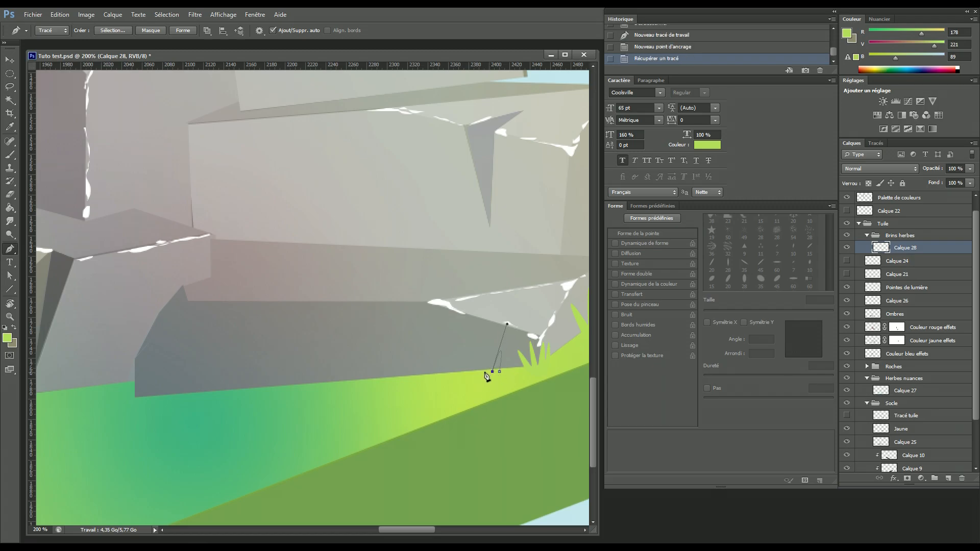
{"action": "left_click_drag", "start_coordinate": [480, 413], "coordinate": [488, 439]}
{"action": "left_click", "coordinate": [485, 373], "text": "alt"}
{"action": "left_click_drag", "start_coordinate": [480, 374], "coordinate": [496, 421]}
{"action": "left_click", "coordinate": [480, 374], "text": "alt"}
{"action": "left_click", "coordinate": [493, 381]}
{"action": "left_click", "coordinate": [499, 372]}
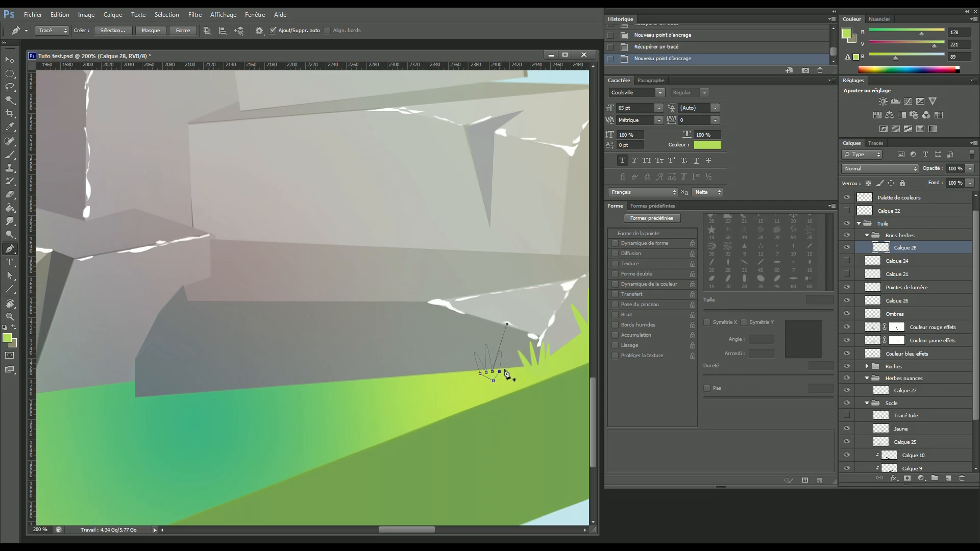
- Select the new three-blade tuft from its work path, fill it with the light green on Calque 28 and deselect
{"action": "left_click", "coordinate": [875, 143]}
{"action": "left_click", "coordinate": [849, 153], "text": "ctrl"}
{"action": "left_click", "coordinate": [852, 143]}
{"action": "key", "text": "g"}
{"action": "left_click", "coordinate": [488, 368]}
{"action": "key", "text": "ctrl+d"}
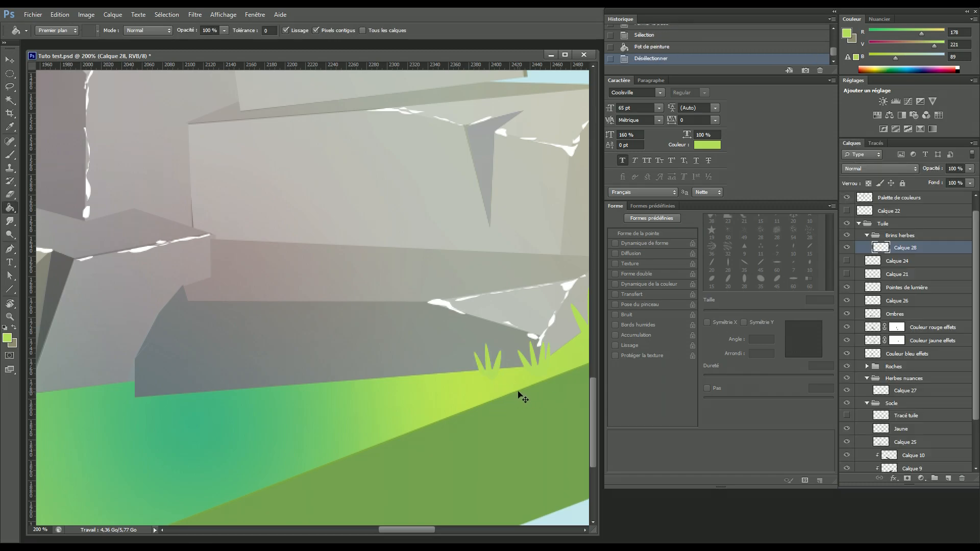
- Draw a Pen tool outline of a four-blade grass tuft further left along the low rock's bottom edge
{"action": "key", "text": "p"}
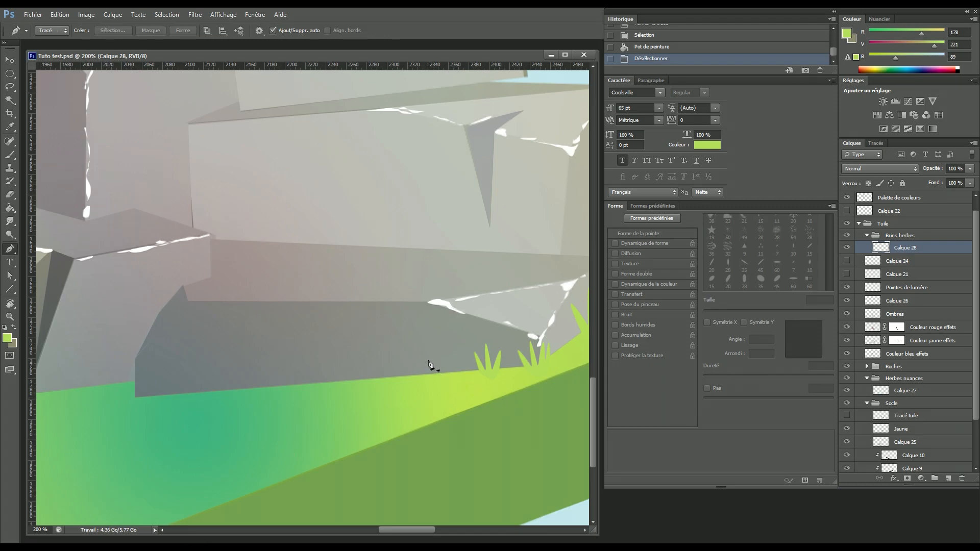
{"action": "left_click", "coordinate": [457, 373]}
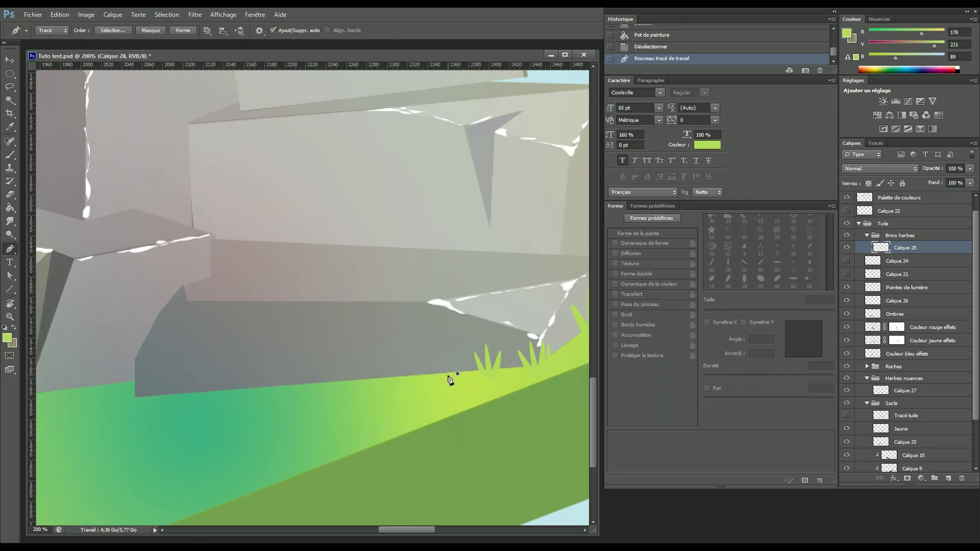
{"action": "left_click_drag", "start_coordinate": [430, 429], "coordinate": [433, 428]}
{"action": "left_click", "coordinate": [450, 377]}
{"action": "left_click_drag", "start_coordinate": [446, 399], "coordinate": [454, 440]}
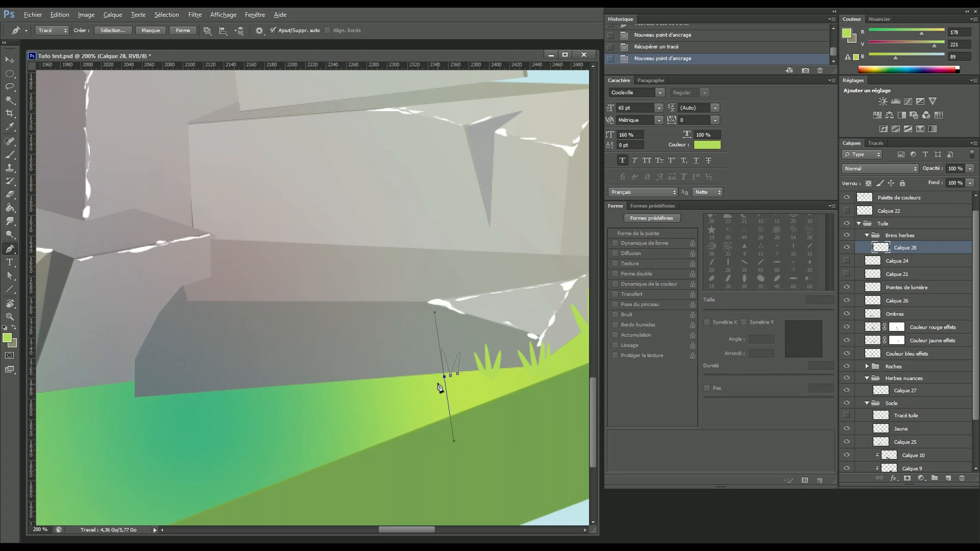
{"action": "left_click", "coordinate": [445, 378]}
{"action": "left_click_drag", "start_coordinate": [437, 378], "coordinate": [449, 419]}
{"action": "left_click", "coordinate": [438, 379]}
{"action": "left_click", "coordinate": [438, 378]}
{"action": "left_click_drag", "start_coordinate": [433, 379], "coordinate": [451, 406]}
{"action": "left_click", "coordinate": [435, 380]}
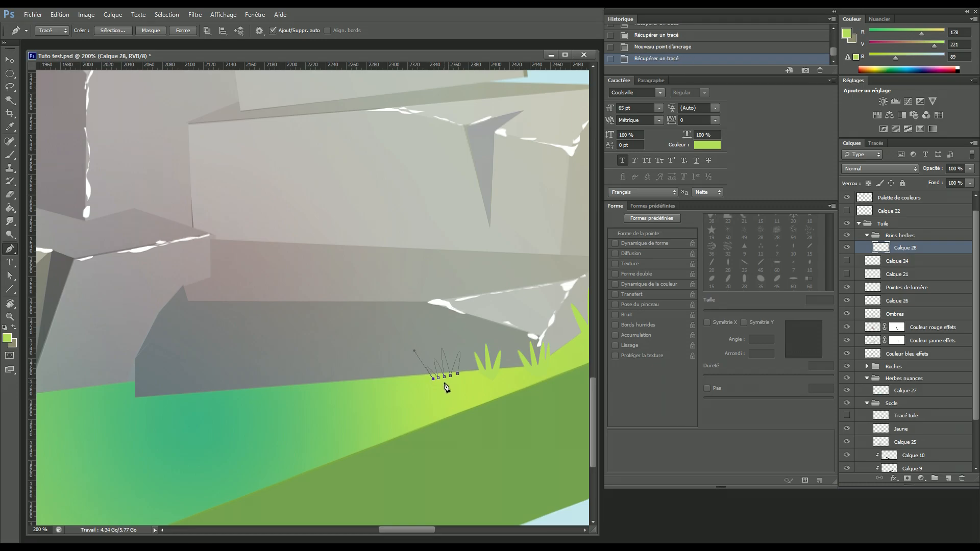
- Load the four-blade tuft's work path as a selection and return to the layer list
{"action": "left_click", "coordinate": [876, 143]}
{"action": "left_click", "coordinate": [850, 157], "text": "ctrl"}
{"action": "left_click", "coordinate": [851, 143]}
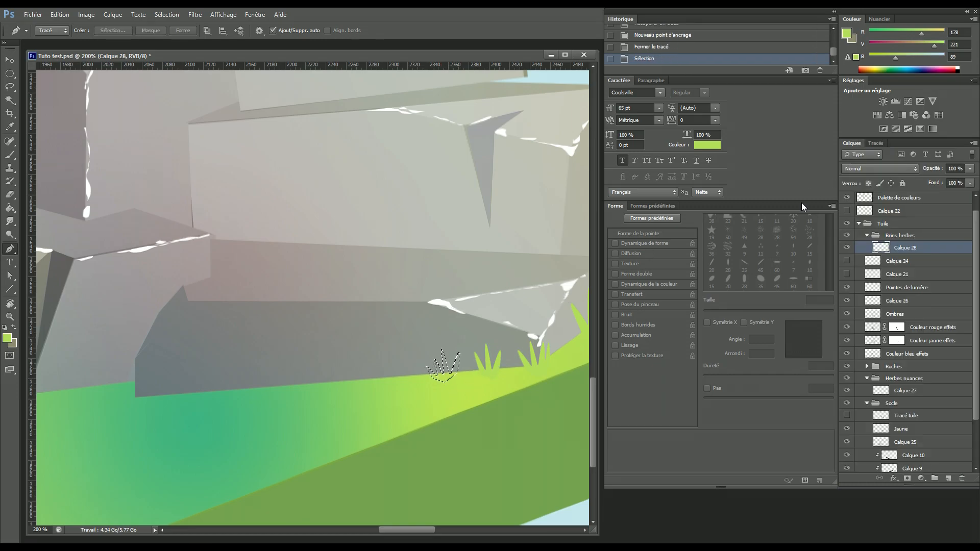
- Fill the selected four-blade tuft with grass green sampled beneath it (RGB 184, 227, 82), deselect and save the file
{"action": "key", "text": "i"}
{"action": "left_click", "coordinate": [444, 382]}
{"action": "key", "text": "p"}
{"action": "key", "text": "g"}
{"action": "left_click", "coordinate": [449, 380]}
{"action": "key", "text": "ctrl+d"}
{"action": "key", "text": "ctrl+s"}
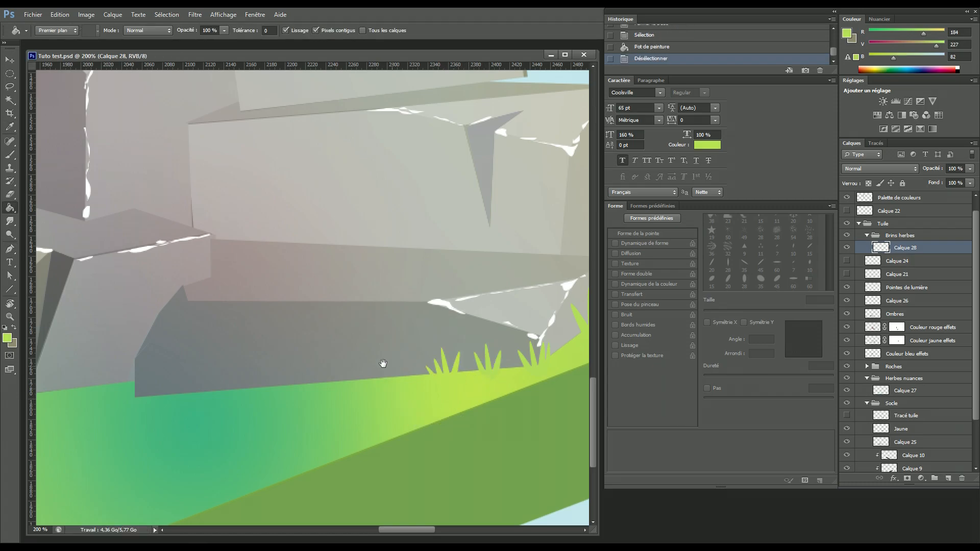
- Draw a closed Pen tool outline of another grass tuft left of the four-blade tuft on the low rock's bottom edge
{"action": "left_click_drag", "start_coordinate": [400, 391], "coordinate": [463, 388]}
{"action": "key", "text": "l"}
{"action": "key", "text": "p"}
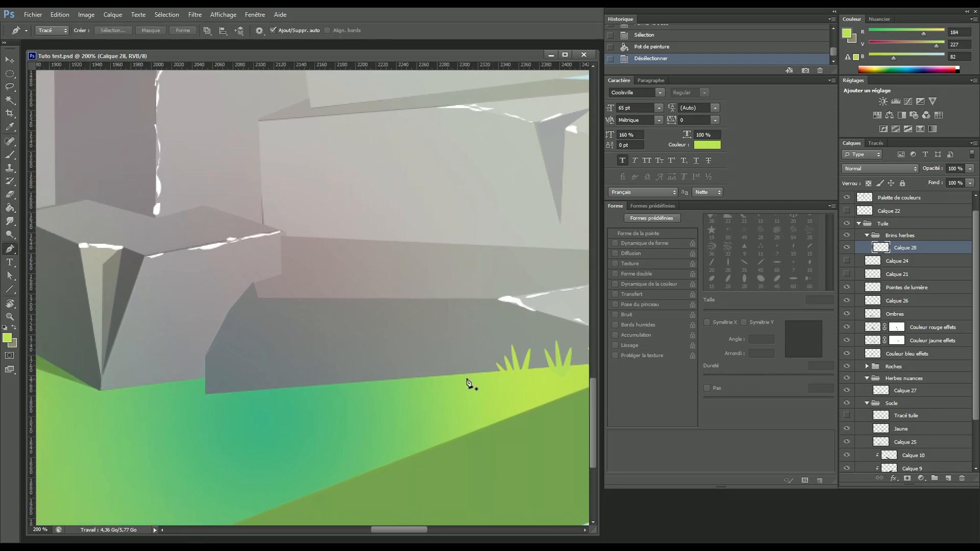
{"action": "left_click", "coordinate": [470, 379]}
{"action": "left_click_drag", "start_coordinate": [450, 415], "coordinate": [449, 415]}
{"action": "left_click", "coordinate": [464, 378], "text": "alt"}
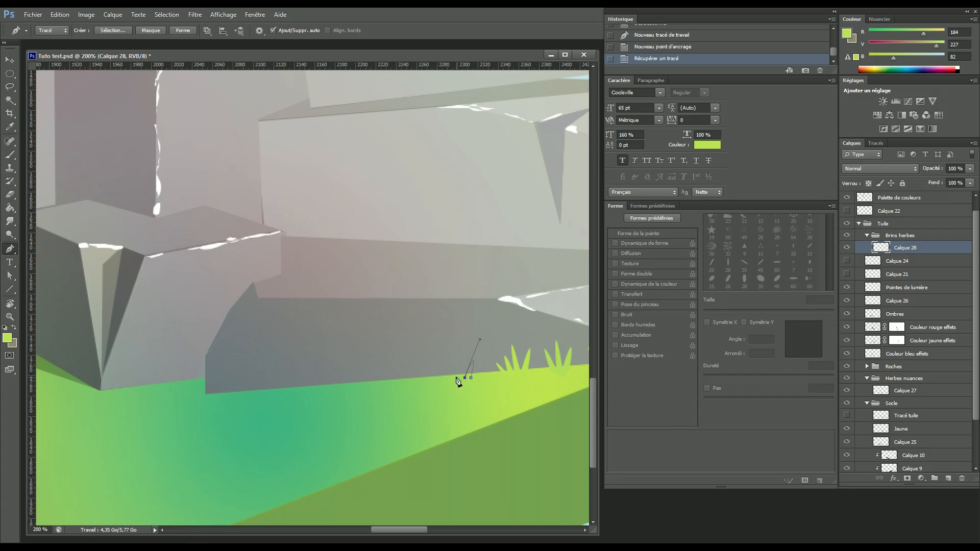
{"action": "left_click_drag", "start_coordinate": [452, 418], "coordinate": [455, 439]}
{"action": "left_click", "coordinate": [456, 378], "text": "alt"}
{"action": "left_click_drag", "start_coordinate": [450, 380], "coordinate": [468, 431]}
{"action": "left_click", "coordinate": [450, 380], "text": "alt"}
{"action": "left_click", "coordinate": [450, 380], "text": "alt"}
{"action": "left_click", "coordinate": [450, 394]}
{"action": "key", "text": "ctrl+z"}
{"action": "left_click_drag", "start_coordinate": [443, 380], "coordinate": [464, 421]}
{"action": "left_click", "coordinate": [443, 380], "text": "alt"}
{"action": "left_click", "coordinate": [457, 388]}
{"action": "left_click", "coordinate": [472, 380]}
- Select the tuft from its work path, fill it with sampled grass green (RGB 158, 216, 92) on Calque 28, deselect and save
{"action": "left_click", "coordinate": [871, 143]}
{"action": "left_click", "coordinate": [849, 155], "text": "ctrl"}
{"action": "left_click", "coordinate": [851, 144]}
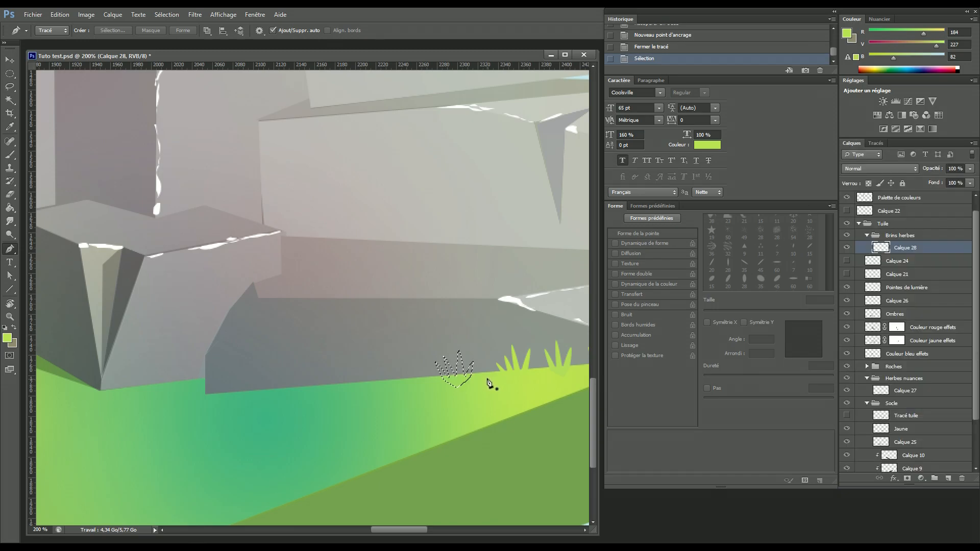
{"action": "key", "text": "i"}
{"action": "left_click", "coordinate": [460, 387]}
{"action": "key", "text": "p"}
{"action": "key", "text": "g"}
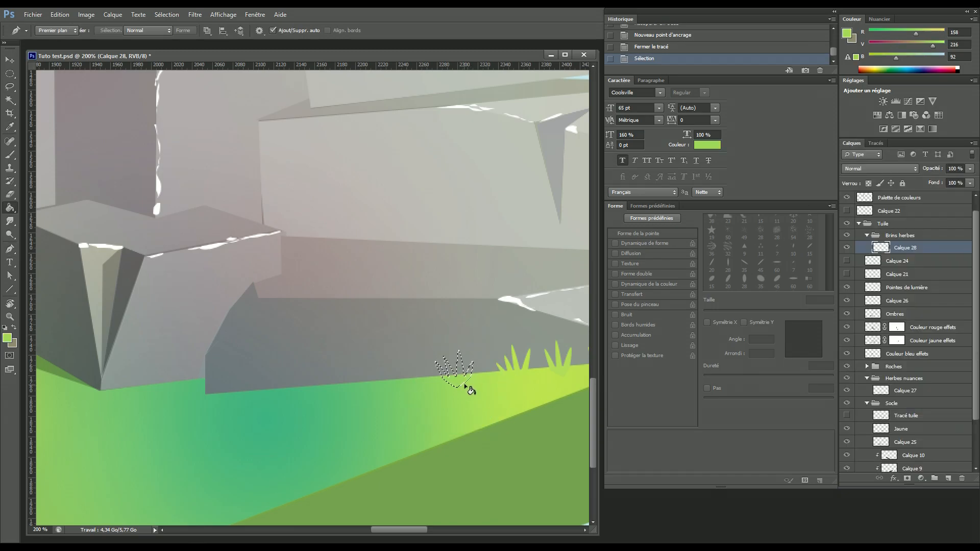
{"action": "left_click", "coordinate": [461, 382]}
{"action": "key", "text": "ctrl+d"}
{"action": "key", "text": "ctrl+s"}
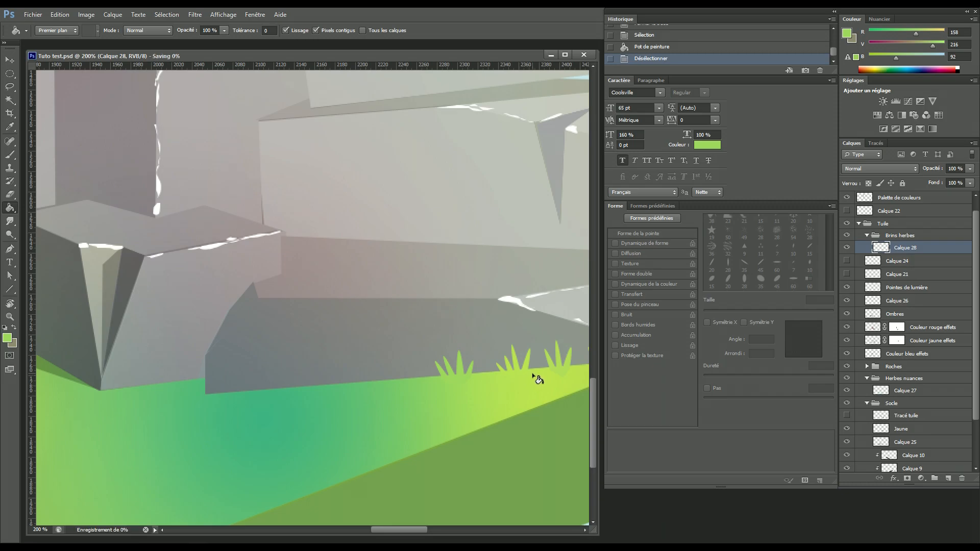
- Draw a closed Pen tool outline of a wider grass tuft with a separate left blade further left along the low rock's edge
{"action": "mouse_move", "coordinate": [459, 355]}
{"action": "left_mouse_down"}
{"action": "mouse_move", "coordinate": [306, 361]}
{"action": "mouse_move", "coordinate": [463, 368]}
{"action": "left_mouse_up"}
{"action": "key", "text": "p"}
{"action": "left_click", "coordinate": [441, 385]}
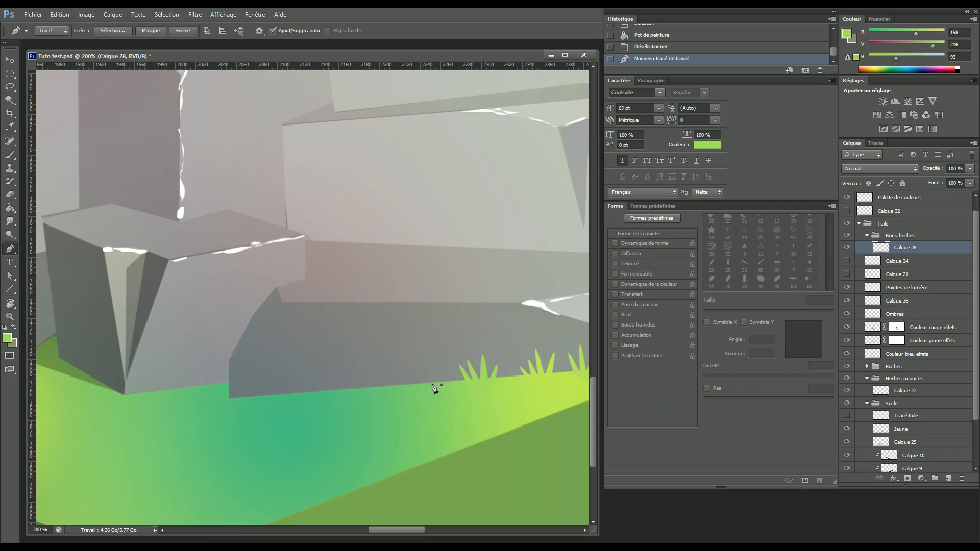
{"action": "left_click_drag", "start_coordinate": [418, 432], "coordinate": [415, 433]}
{"action": "mouse_move", "coordinate": [432, 385]}
{"action": "left_mouse_down"}
{"action": "mouse_move", "coordinate": [429, 404]}
{"action": "mouse_move", "coordinate": [428, 389]}
{"action": "left_mouse_up"}
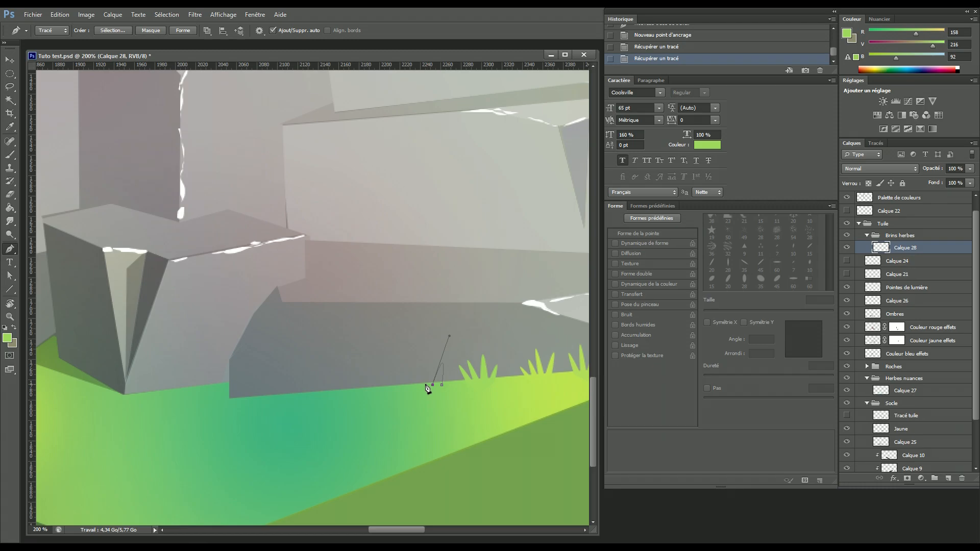
{"action": "left_click_drag", "start_coordinate": [427, 431], "coordinate": [438, 450]}
{"action": "left_click", "coordinate": [426, 385], "text": "alt"}
{"action": "left_click_drag", "start_coordinate": [420, 388], "coordinate": [430, 411]}
{"action": "left_click", "coordinate": [420, 388], "text": "alt"}
{"action": "left_click", "coordinate": [406, 389]}
{"action": "left_click_drag", "start_coordinate": [396, 412], "coordinate": [381, 438]}
{"action": "left_click", "coordinate": [399, 390], "text": "alt"}
{"action": "left_click", "coordinate": [406, 398]}
{"action": "left_click", "coordinate": [423, 394]}
{"action": "left_click", "coordinate": [437, 391]}
{"action": "left_click", "coordinate": [442, 386]}
- Select the wider tuft from its work path, fill it with sampled medium green (RGB 119, 200, 105) on Calque 28 and deselect
{"action": "left_click", "coordinate": [876, 143]}
{"action": "left_click", "coordinate": [857, 159], "text": "ctrl"}
{"action": "left_click", "coordinate": [851, 144]}
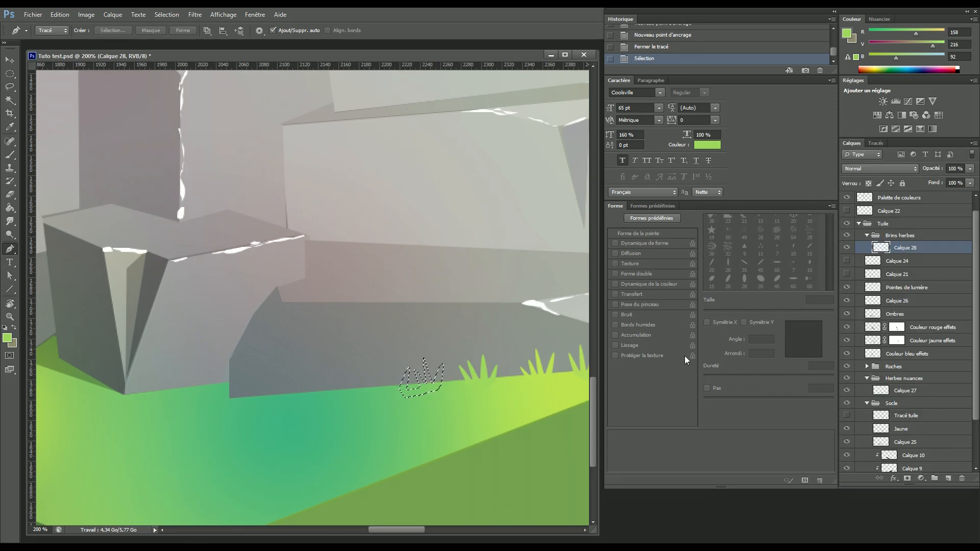
{"action": "key", "text": "i"}
{"action": "left_click", "coordinate": [423, 395]}
{"action": "key", "text": "p"}
{"action": "key", "text": "g"}
{"action": "left_click", "coordinate": [431, 392]}
{"action": "key", "text": "ctrl+d"}
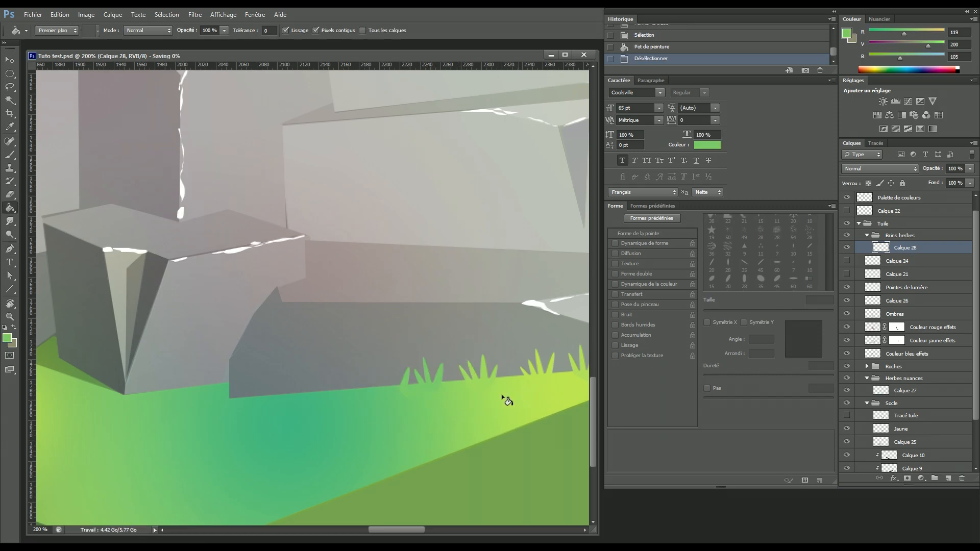
- Draw a closed Pen tool outline of a multi-blade tuft left of the medium green tuft, where the grass turns teal
{"action": "scroll", "coordinate": [490, 393], "scroll_direction": "left", "scroll_amount": 3}
{"action": "key", "text": "p"}
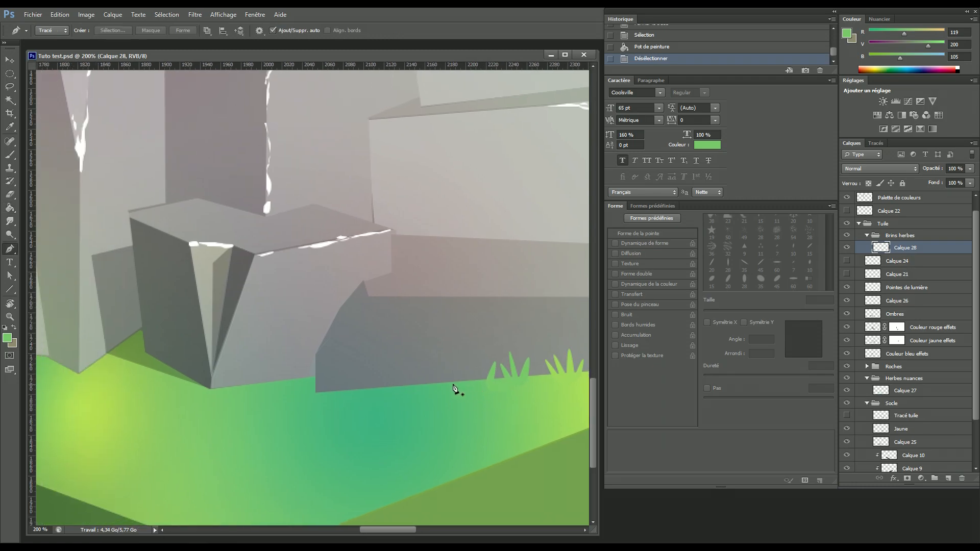
{"action": "left_click", "coordinate": [466, 385]}
{"action": "left_click", "coordinate": [439, 425]}
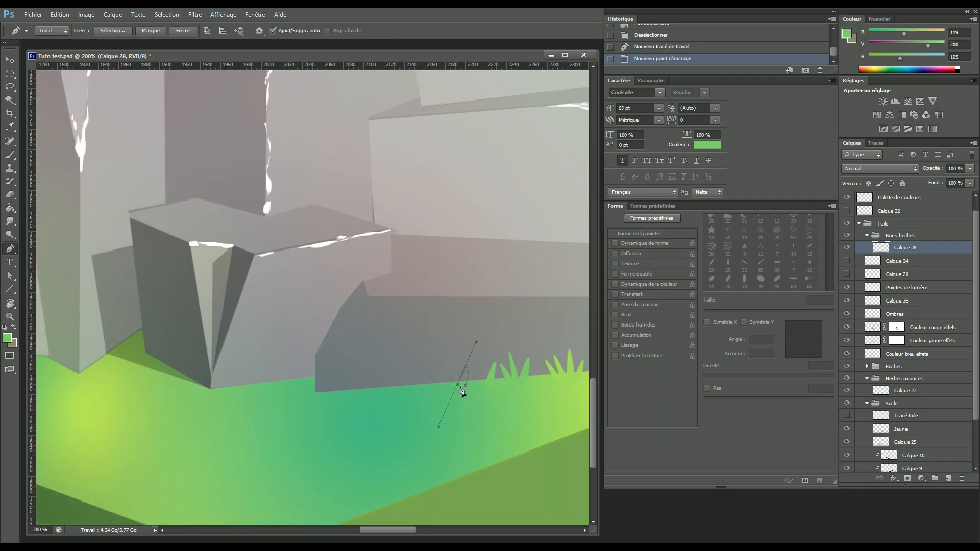
{"action": "key", "text": "BackSpace"}
{"action": "left_click_drag", "start_coordinate": [448, 426], "coordinate": [445, 444]}
{"action": "left_click", "coordinate": [449, 386], "text": "alt"}
{"action": "left_click_drag", "start_coordinate": [442, 388], "coordinate": [449, 434]}
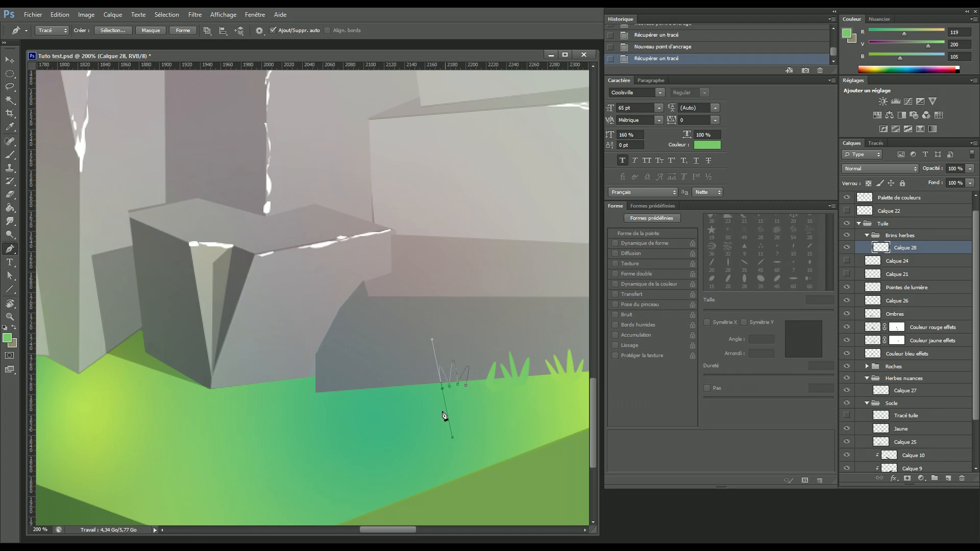
{"action": "left_click", "coordinate": [441, 389], "text": "alt"}
{"action": "left_click_drag", "start_coordinate": [436, 389], "coordinate": [460, 397]}
{"action": "left_click", "coordinate": [436, 390], "text": "alt"}
{"action": "left_click", "coordinate": [467, 387]}
- Select the tuft from its work path, fill it with sampled blue-green (RGB 88, 188, 118) on Calque 28 and deselect
{"action": "left_click", "coordinate": [876, 143]}
{"action": "left_click", "coordinate": [850, 153], "text": "ctrl"}
{"action": "left_click", "coordinate": [851, 143]}
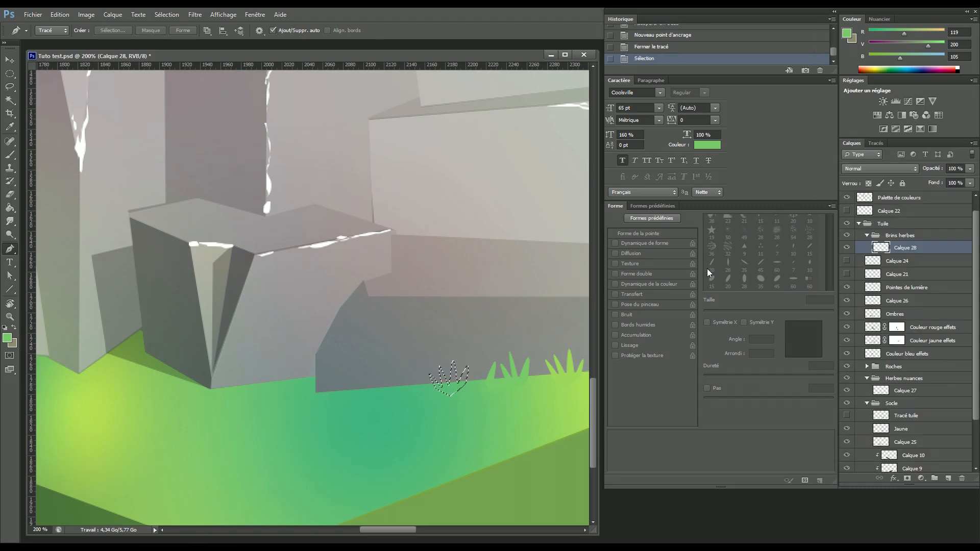
{"action": "key", "text": "i"}
{"action": "left_click", "coordinate": [452, 390]}
{"action": "key", "text": "g"}
{"action": "left_click", "coordinate": [453, 393]}
{"action": "key", "text": "ctrl+d"}
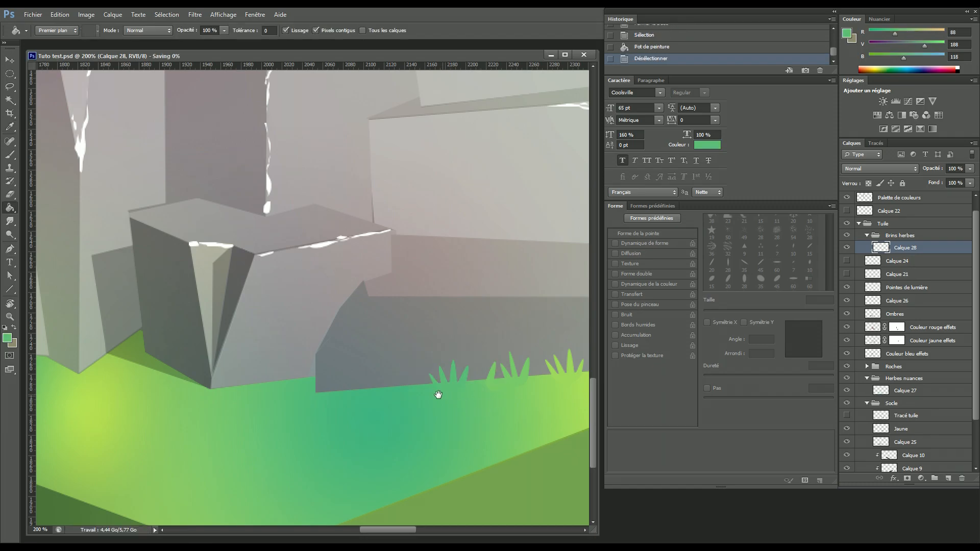
- Draw a closed Pen tool outline of another small tuft left of the blue-green one on the low rock's bottom edge
{"action": "left_click_drag", "start_coordinate": [437, 396], "coordinate": [503, 407]}
{"action": "key", "text": "p"}
{"action": "left_click", "coordinate": [466, 394]}
{"action": "left_click", "coordinate": [441, 434]}
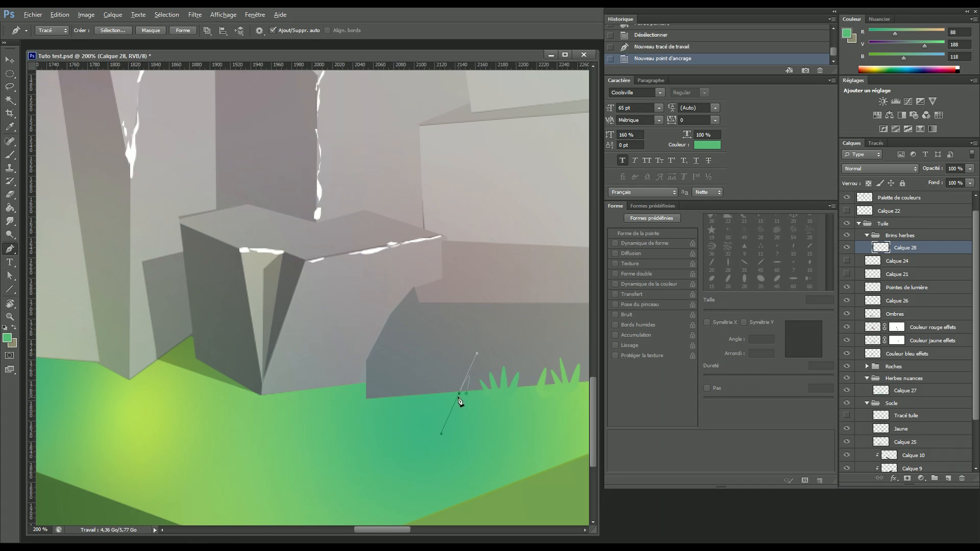
{"action": "left_click", "coordinate": [459, 394]}
{"action": "left_click_drag", "start_coordinate": [451, 441], "coordinate": [457, 451]}
{"action": "left_click", "coordinate": [456, 396]}
{"action": "left_click", "coordinate": [466, 394]}
- Select the small tuft from its work path, fill it with sampled teal green (RGB 70, 181, 125) on Calque 28 and deselect
{"action": "left_click", "coordinate": [878, 143]}
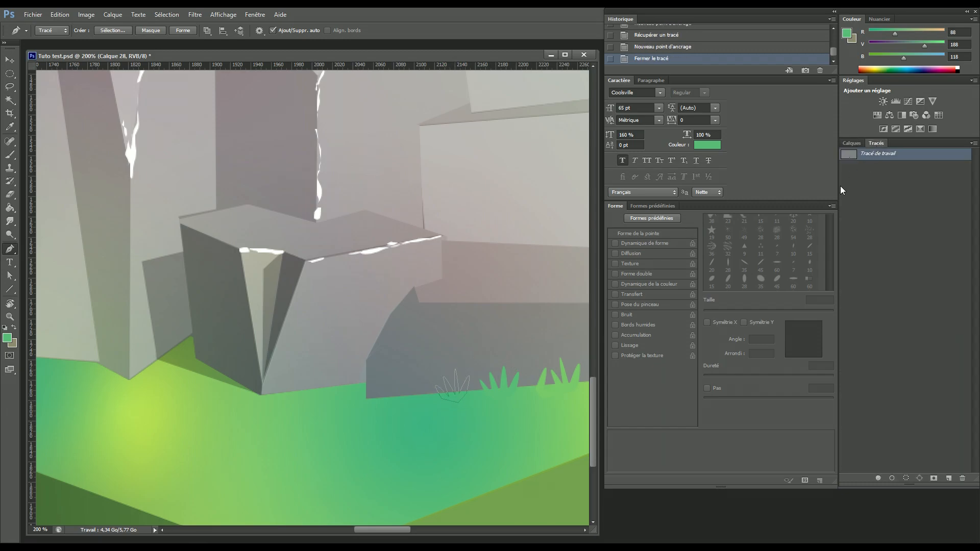
{"action": "left_click", "coordinate": [849, 154], "text": "ctrl"}
{"action": "left_click", "coordinate": [851, 143]}
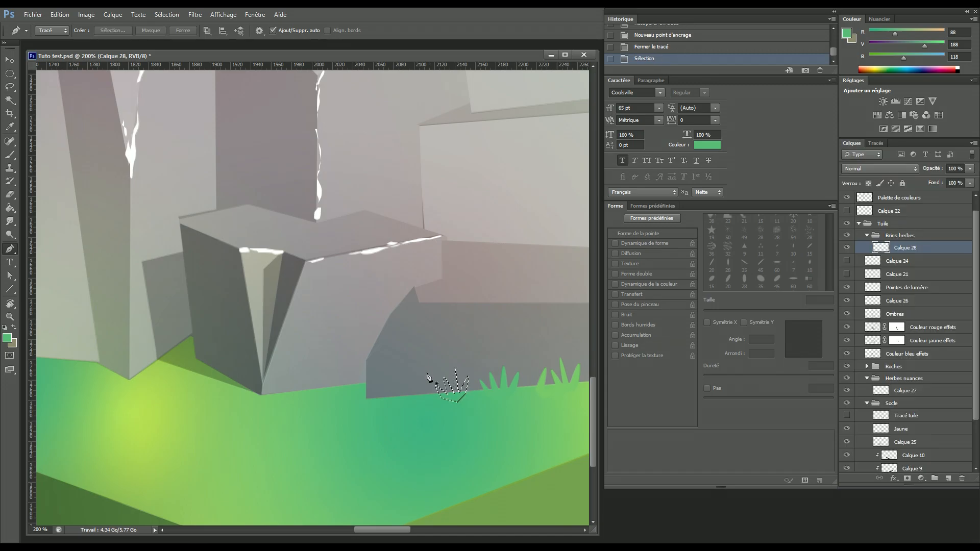
{"action": "key", "text": "i"}
{"action": "left_click", "coordinate": [459, 394]}
{"action": "key", "text": "g"}
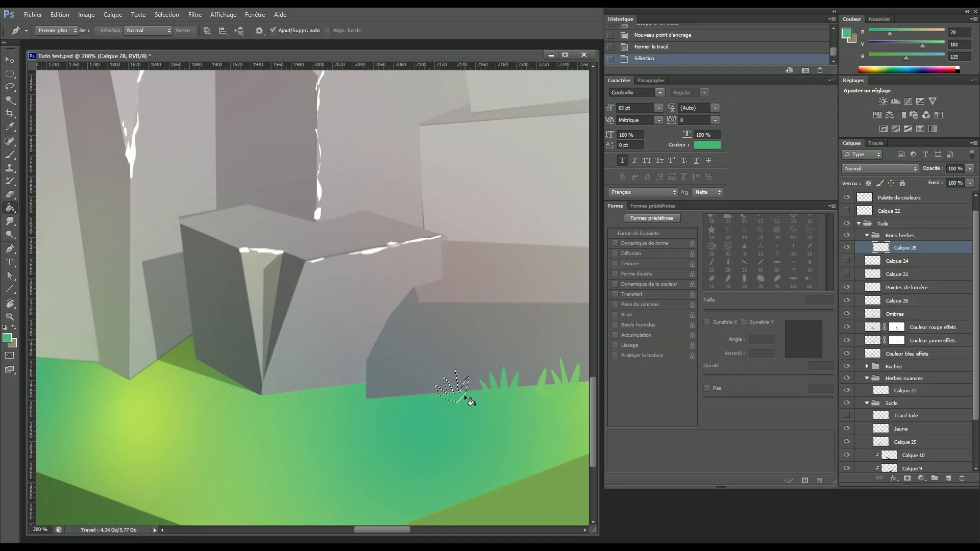
{"action": "left_click", "coordinate": [459, 394]}
{"action": "key", "text": "ctrl+d"}
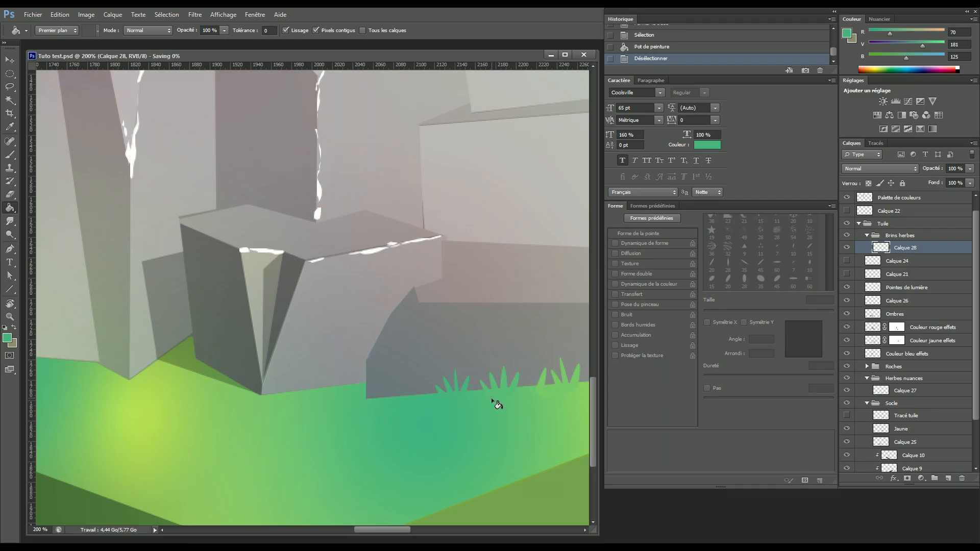
- Draw a Pen tool outline of a dense grass tuft at the low rock's bottom left corner
{"action": "scroll", "coordinate": [491, 397], "scroll_direction": "left", "scroll_amount": 3}
{"action": "key", "text": "p"}
{"action": "left_click_drag", "start_coordinate": [465, 404], "coordinate": [460, 457]}
{"action": "left_click", "coordinate": [450, 450]}
{"action": "left_click", "coordinate": [465, 406], "text": "alt"}
{"action": "mouse_move", "coordinate": [458, 407]}
{"action": "left_mouse_down"}
{"action": "mouse_move", "coordinate": [458, 434]}
{"action": "mouse_move", "coordinate": [455, 416]}
{"action": "left_mouse_up"}
{"action": "left_click", "coordinate": [460, 407], "text": "alt"}
{"action": "left_click_drag", "start_coordinate": [461, 451], "coordinate": [461, 451]}
{"action": "left_click", "coordinate": [455, 406], "text": "alt"}
{"action": "left_click_drag", "start_coordinate": [447, 405], "coordinate": [451, 412]}
{"action": "left_click_drag", "start_coordinate": [474, 448], "coordinate": [474, 412]}
{"action": "left_click", "coordinate": [448, 407], "text": "alt"}
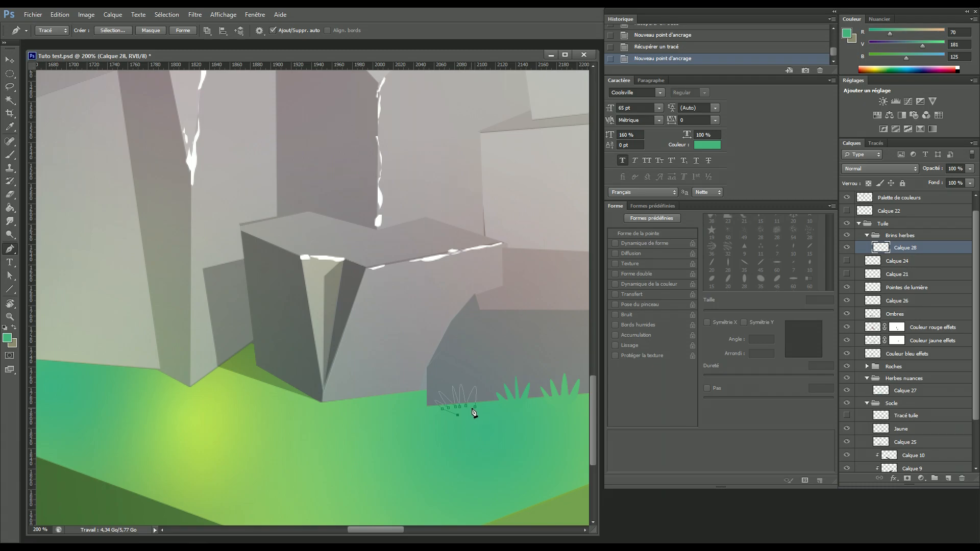
- Select the corner tuft from its work path, fill it with teal green (RGB 68, 180, 127), deselect and save the file
{"action": "left_click", "coordinate": [875, 144]}
{"action": "left_click", "coordinate": [851, 155], "text": "ctrl"}
{"action": "left_click", "coordinate": [855, 143]}
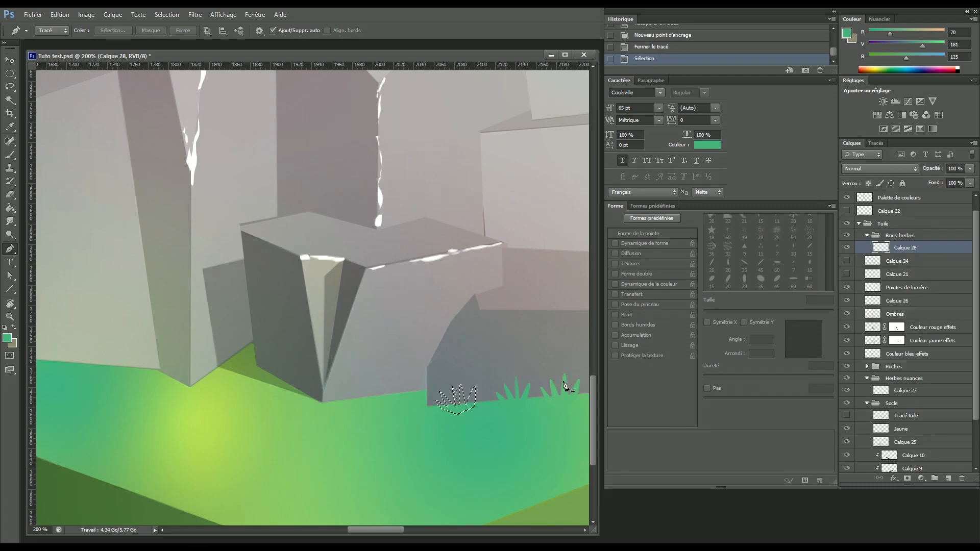
{"action": "key", "text": "g"}
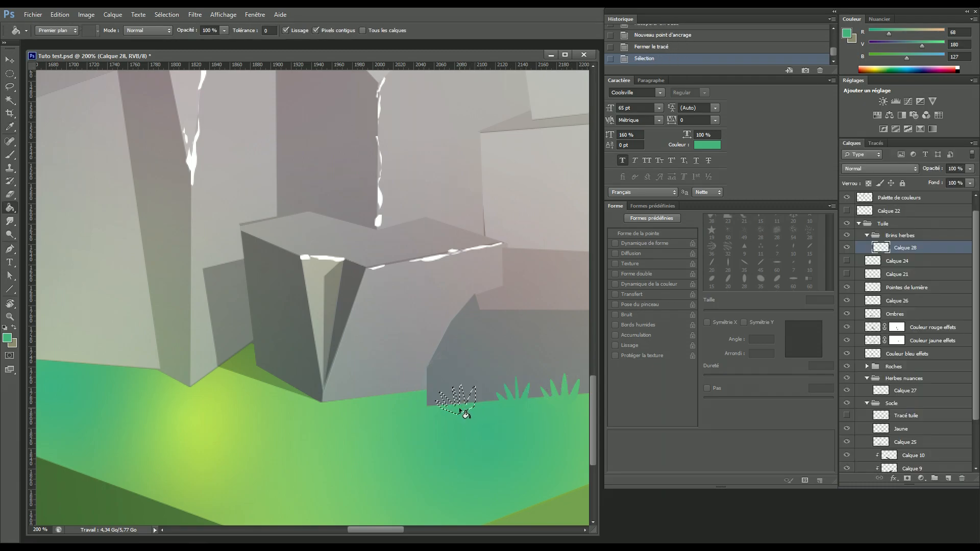
{"action": "left_click", "coordinate": [461, 408]}
{"action": "key", "text": "ctrl+d"}
{"action": "key", "text": "ctrl+s"}
- Draw a closed Pen tool outline of a grass tuft at the right end of the notched block's bottom edge
{"action": "scroll", "coordinate": [532, 422], "scroll_direction": "left", "scroll_amount": 3}
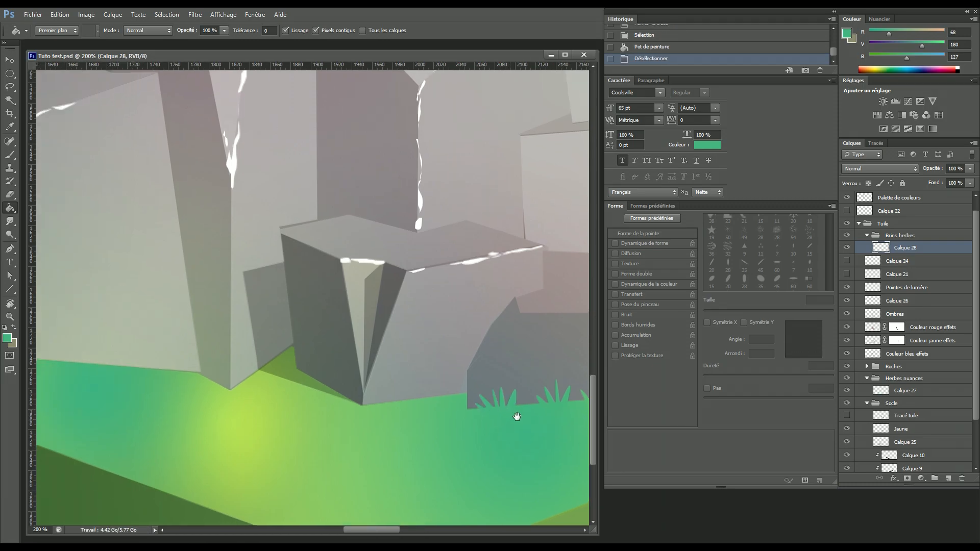
{"action": "key", "text": "p"}
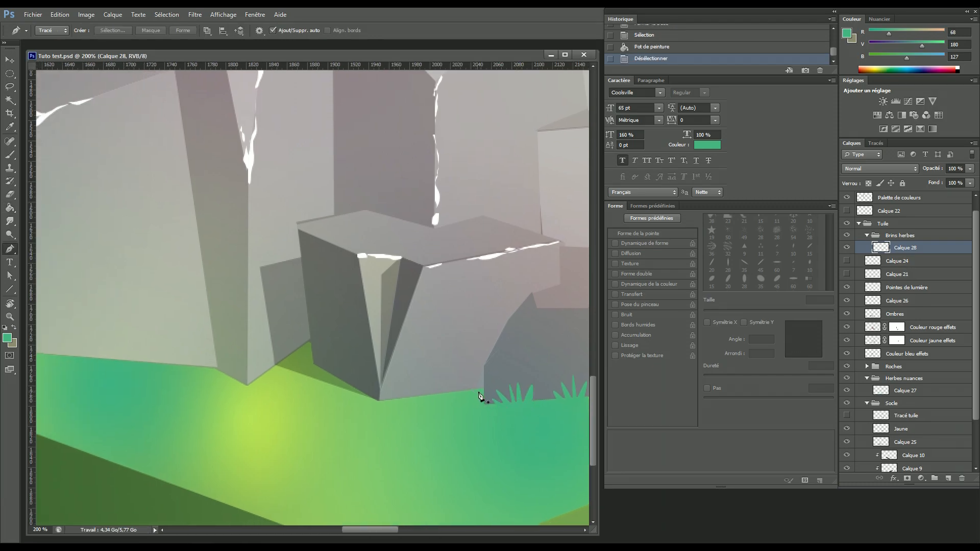
{"action": "left_click", "coordinate": [477, 393]}
{"action": "left_click_drag", "start_coordinate": [464, 418], "coordinate": [470, 433]}
{"action": "left_click", "coordinate": [475, 393], "text": "alt"}
{"action": "key", "text": "ctrl+z"}
{"action": "left_click", "coordinate": [467, 393], "text": "alt"}
{"action": "left_click_drag", "start_coordinate": [460, 393], "coordinate": [472, 422]}
{"action": "left_click", "coordinate": [461, 393], "text": "alt"}
{"action": "left_click", "coordinate": [468, 401]}
{"action": "left_click", "coordinate": [479, 392]}
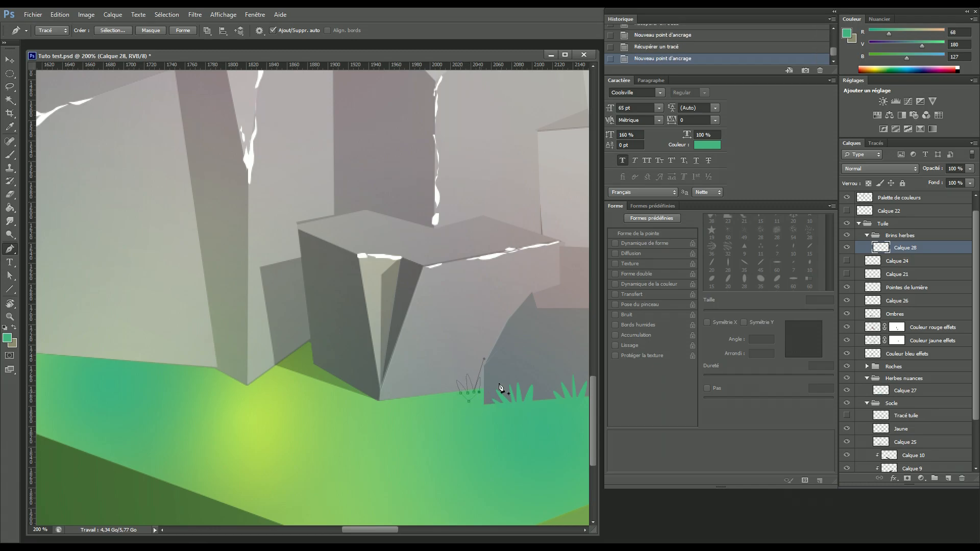
- Select the notched block's tuft from its work path, fill it with sampled green (RGB 85, 186, 120), deselect and save the file
{"action": "left_click", "coordinate": [876, 143]}
{"action": "left_click", "coordinate": [848, 153], "text": "ctrl"}
{"action": "left_click", "coordinate": [851, 144]}
{"action": "key", "text": "i"}
{"action": "left_click", "coordinate": [469, 398]}
{"action": "key", "text": "p"}
{"action": "key", "text": "g"}
{"action": "left_click", "coordinate": [492, 414]}
{"action": "key", "text": "ctrl+d"}
{"action": "key", "text": "ctrl+s"}
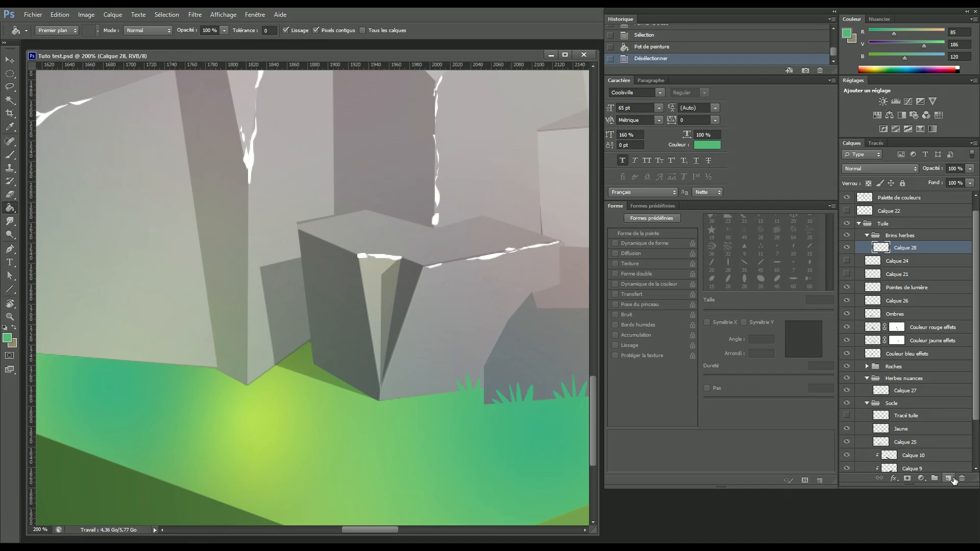
- Add a new layer above Calque 28 and draw a closed Pen tool outline of a tuft further left along the notched block's base
{"action": "left_click", "coordinate": [947, 478]}
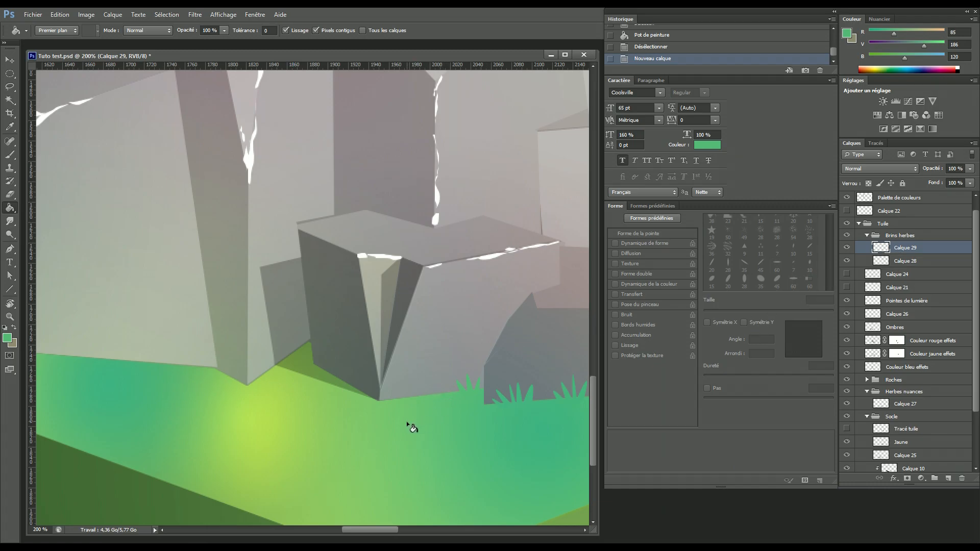
{"action": "key", "text": "p"}
{"action": "left_click", "coordinate": [438, 397]}
{"action": "left_click_drag", "start_coordinate": [410, 436], "coordinate": [416, 444]}
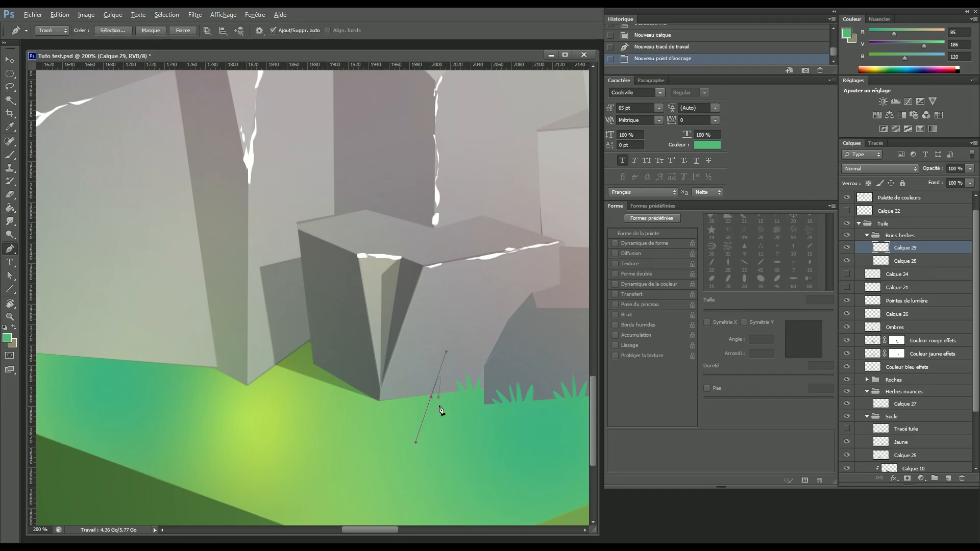
{"action": "left_click", "coordinate": [431, 397], "text": "alt"}
{"action": "left_click_drag", "start_coordinate": [425, 397], "coordinate": [425, 449]}
{"action": "left_click", "coordinate": [427, 399], "text": "alt"}
{"action": "key", "text": "ctrl+z"}
{"action": "left_click_drag", "start_coordinate": [426, 435], "coordinate": [431, 436]}
{"action": "left_click", "coordinate": [421, 399], "text": "alt"}
{"action": "key", "text": "ctrl+alt+z"}
{"action": "key", "text": "ctrl+alt+z"}
{"action": "left_click_drag", "start_coordinate": [417, 400], "coordinate": [432, 420]}
{"action": "left_click", "coordinate": [417, 400], "text": "alt"}
{"action": "left_click", "coordinate": [428, 404]}
{"action": "left_click", "coordinate": [438, 397]}
- Load the new tuft's work path as a selection and return to the layer list
{"action": "left_click", "coordinate": [875, 144]}
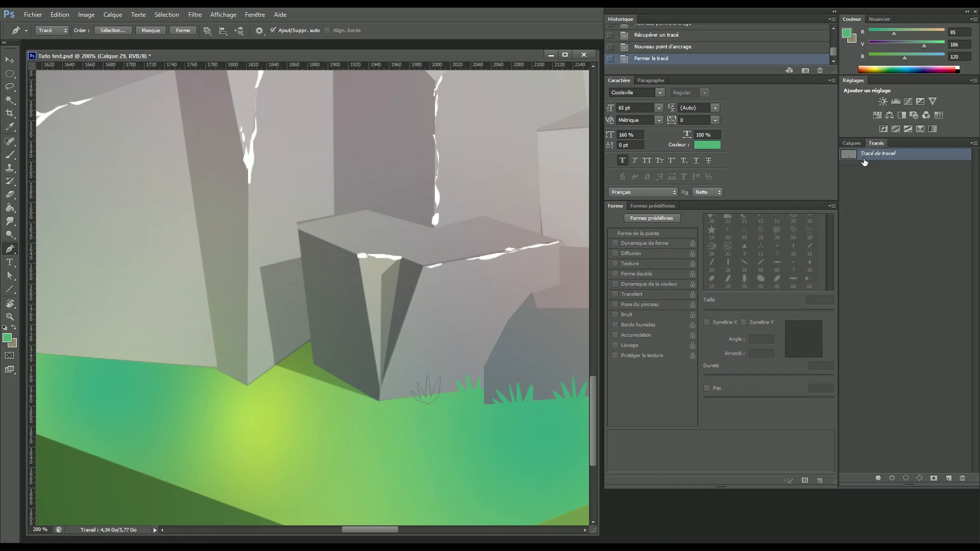
{"action": "left_click", "coordinate": [854, 157], "text": "ctrl"}
{"action": "left_click", "coordinate": [856, 143]}
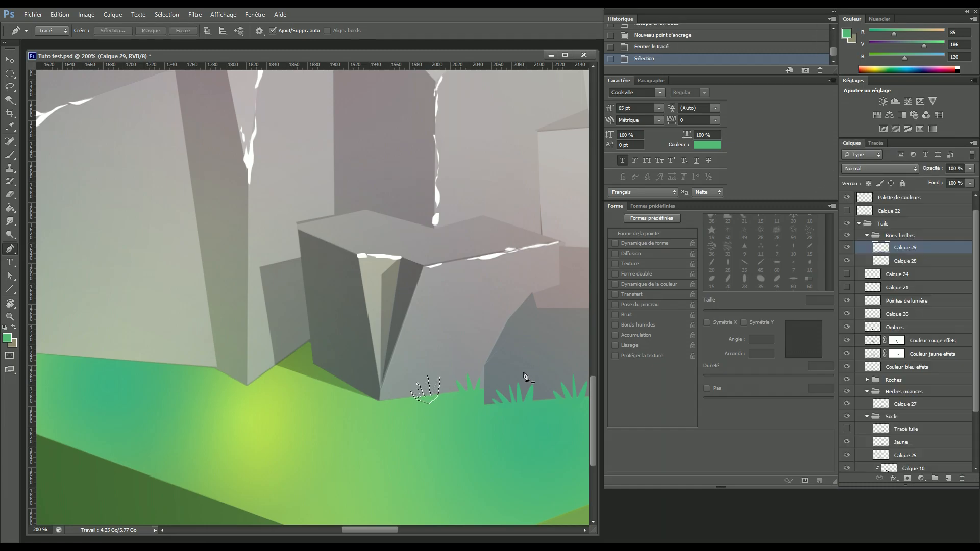
- Fill the selected tuft with green sampled from the nearby grass (RGB 101, 192, 116), deselect and save the file
{"action": "key", "text": "i"}
{"action": "left_click", "coordinate": [428, 400]}
{"action": "key", "text": "g"}
{"action": "left_click", "coordinate": [428, 394]}
{"action": "key", "text": "ctrl+d"}
{"action": "key", "text": "ctrl+s"}
- Duplicate the Calque 29 tuft and move the copy to the notched block's lower left corner
{"action": "left_click_drag", "start_coordinate": [925, 248], "coordinate": [948, 478]}
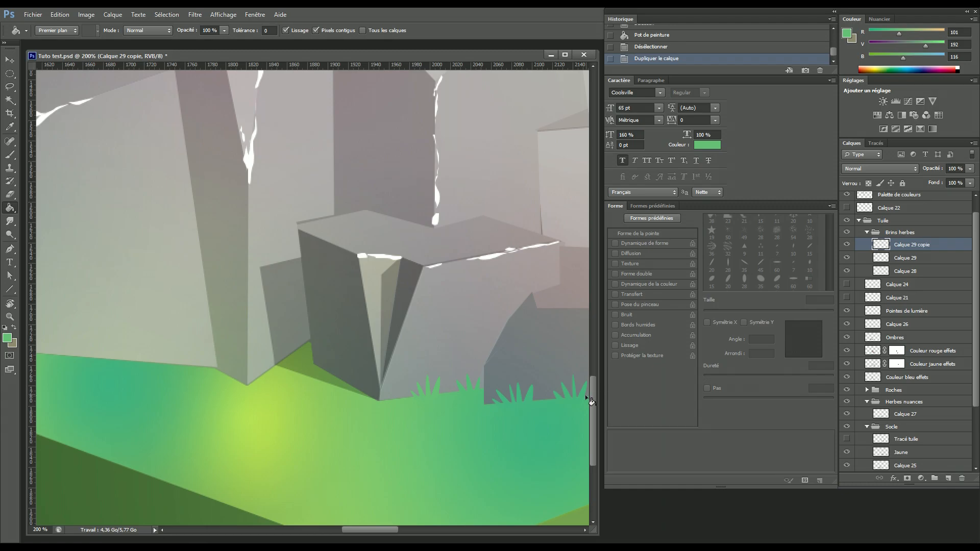
{"action": "key", "text": "v"}
{"action": "left_click_drag", "start_coordinate": [517, 418], "coordinate": [483, 420]}
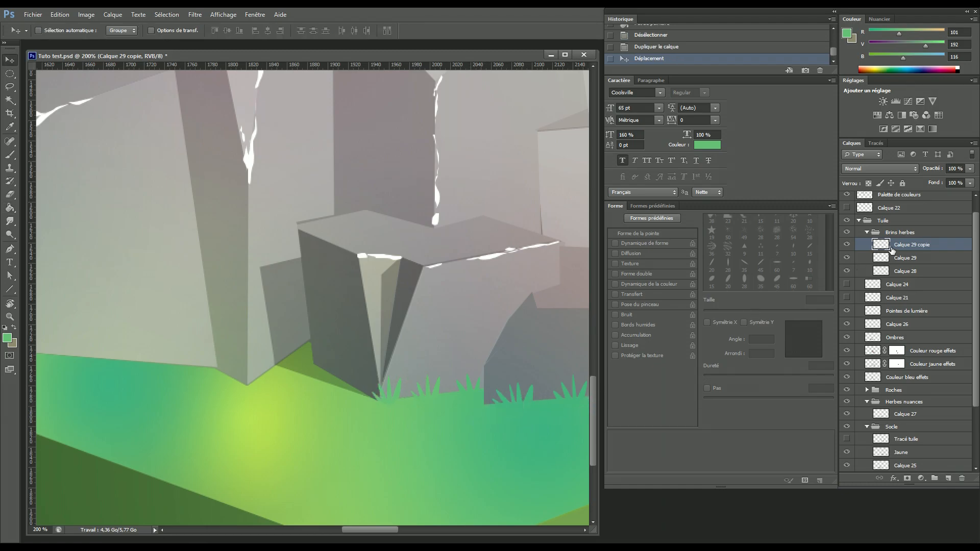
- Duplicate the copied tuft again and move it into the gap between the notched block and the large rock's pillar
{"action": "left_click_drag", "start_coordinate": [920, 247], "coordinate": [948, 478]}
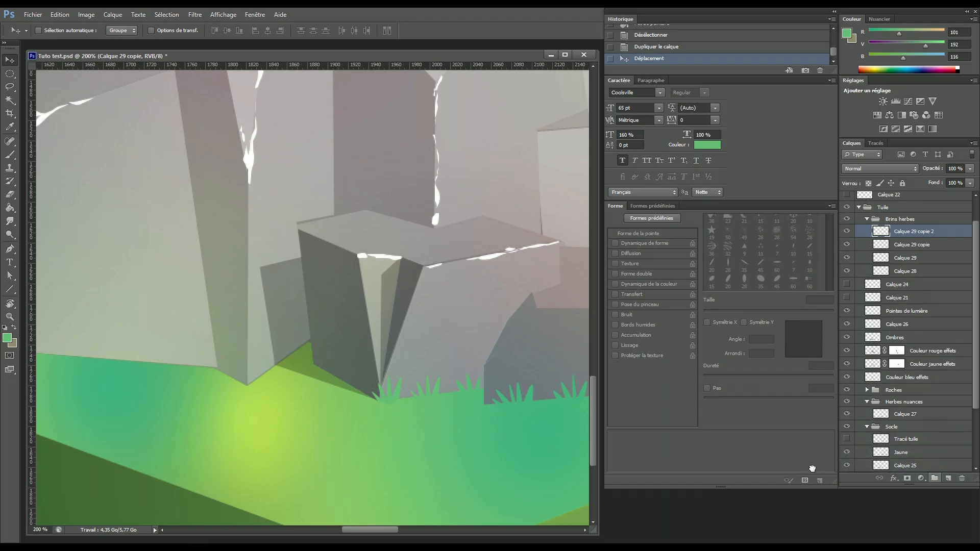
{"action": "left_click_drag", "start_coordinate": [480, 461], "coordinate": [425, 448]}
{"action": "left_click_drag", "start_coordinate": [382, 406], "coordinate": [330, 394]}
{"action": "key", "text": "Left"}
{"action": "key", "text": "Left"}
{"action": "key", "text": "Left"}
{"action": "key", "text": "Left"}
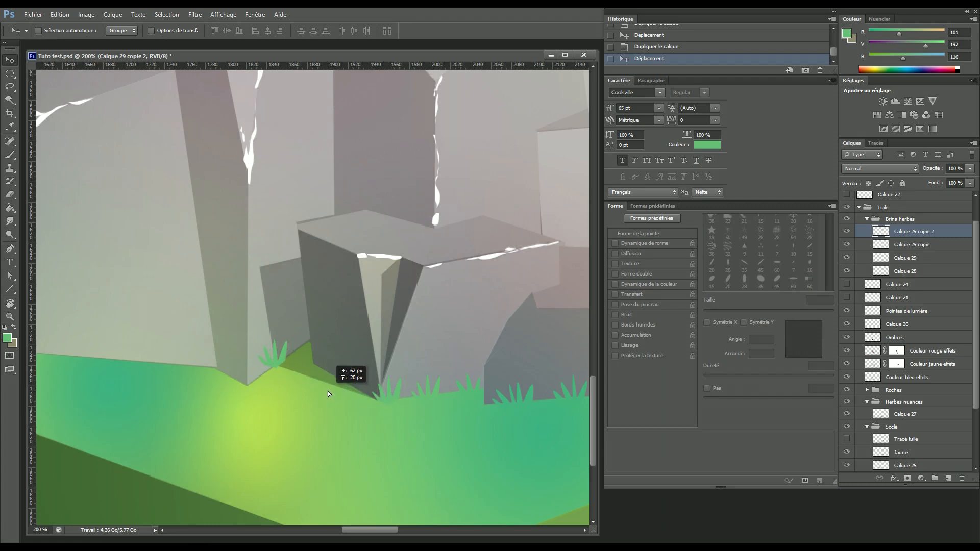
{"action": "key", "text": "Left"}
{"action": "key", "text": "Down"}
- Load the Calque 29 copie 2 tuft as a selection and replace its layer with a new empty one
{"action": "left_click_drag", "start_coordinate": [877, 232], "coordinate": [961, 479]}
{"action": "left_click", "coordinate": [881, 233], "text": "ctrl"}
{"action": "left_click", "coordinate": [947, 478]}
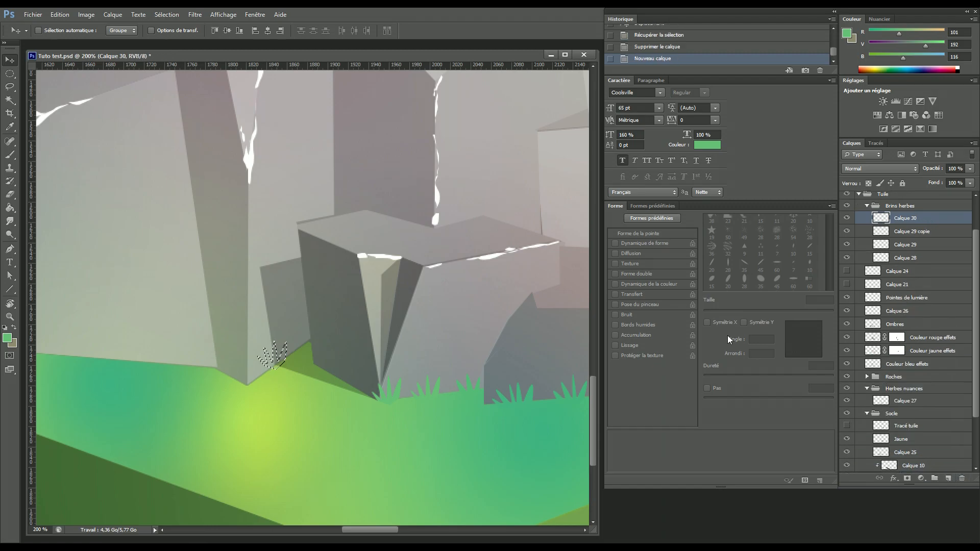
- Fill the gap tuft's selection with sampled yellow-green (RGB 157, 203, 84) and deselect
{"action": "key", "text": "i"}
{"action": "left_click", "coordinate": [275, 367]}
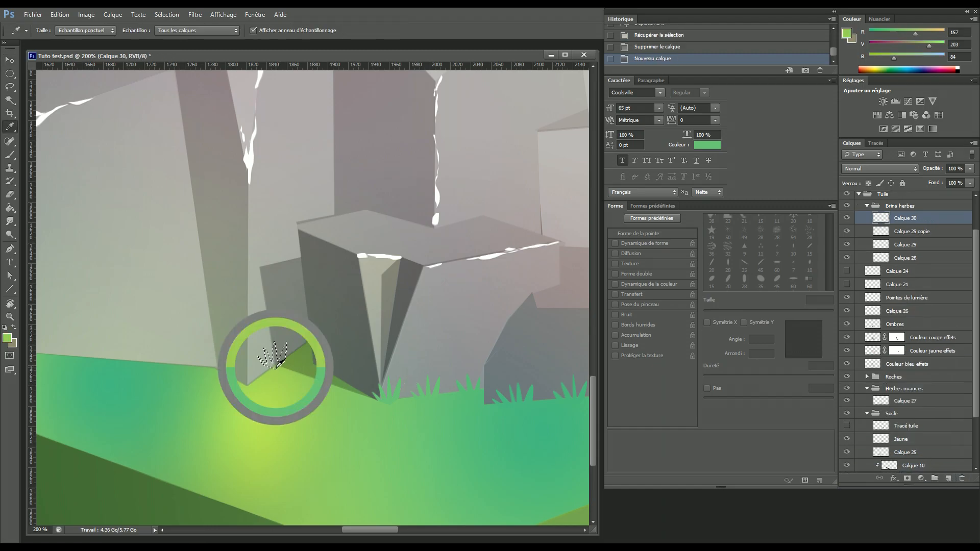
{"action": "key", "text": "g"}
{"action": "key", "text": "shift+g"}
{"action": "left_click", "coordinate": [280, 360]}
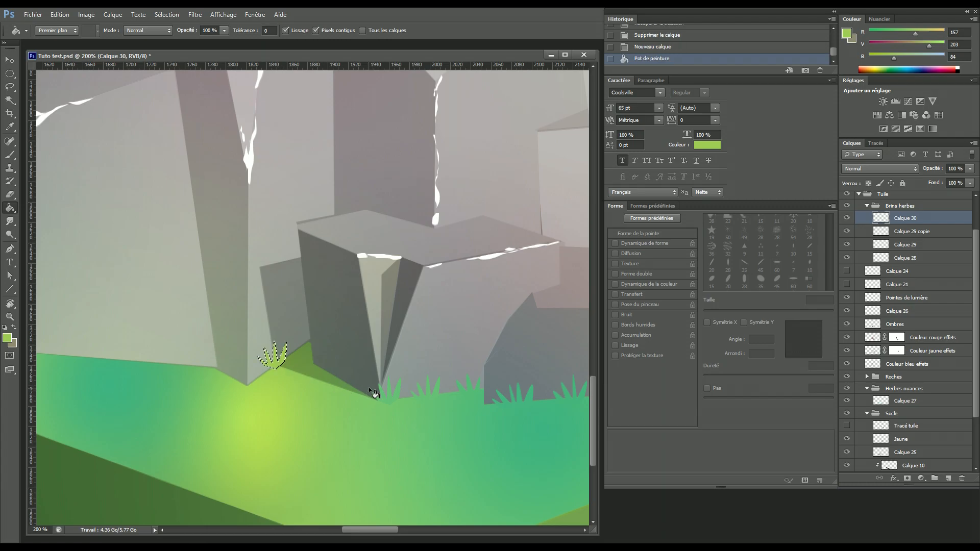
{"action": "key", "text": "ctrl+d"}
- Duplicate the yellow-green Calque 30 tuft and move the copy to the lower right corner of the large rock's front face
{"action": "left_click_drag", "start_coordinate": [350, 407], "coordinate": [433, 423]}
{"action": "left_click_drag", "start_coordinate": [918, 220], "coordinate": [948, 478]}
{"action": "key", "text": "v"}
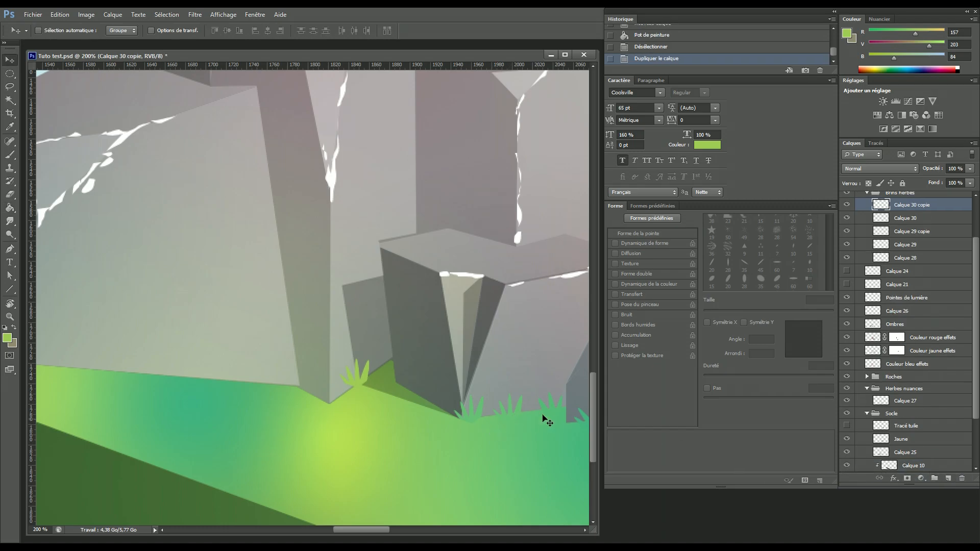
{"action": "left_click_drag", "start_coordinate": [445, 425], "coordinate": [380, 430]}
- Load the Calque 30 copie tuft as a selection and replace its layer with a new empty one
{"action": "left_click", "coordinate": [882, 208], "text": "ctrl"}
{"action": "left_click_drag", "start_coordinate": [916, 204], "coordinate": [962, 478]}
{"action": "left_click", "coordinate": [948, 478]}
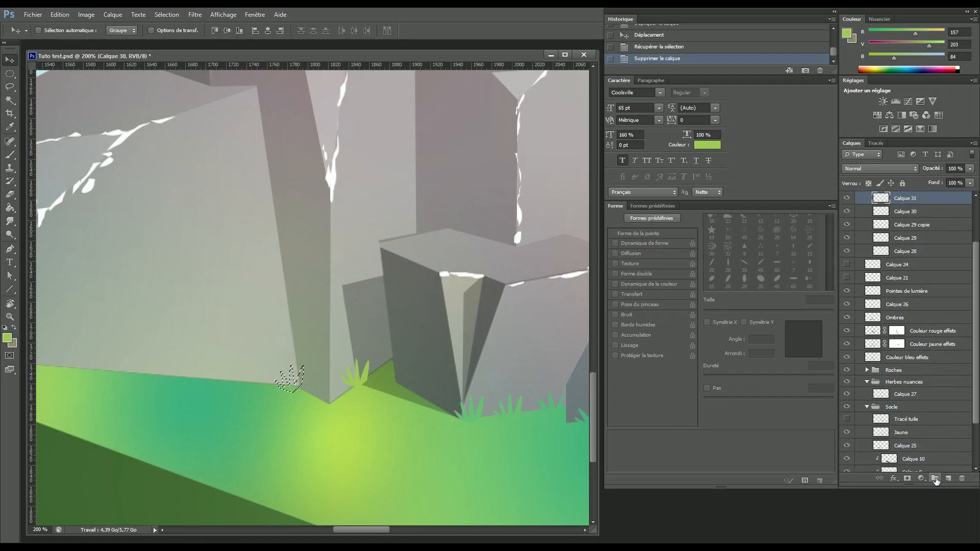
- Fill the selected tuft at the front face's corner with sampled green (RGB 121, 193, 98) and deselect
{"action": "key", "text": "i"}
{"action": "left_click", "coordinate": [288, 378]}
{"action": "key", "text": "v"}
{"action": "key", "text": "g"}
{"action": "left_click", "coordinate": [291, 386]}
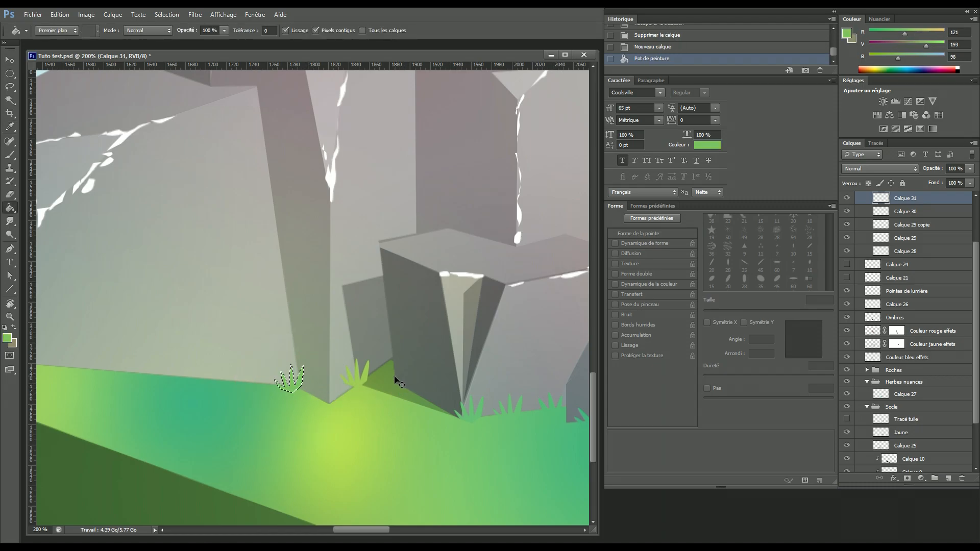
{"action": "key", "text": "ctrl+d"}
- Draw a closed Pen tool outline of a tuft on the large rock's base, just left of the corner tuft
{"action": "left_click_drag", "start_coordinate": [396, 359], "coordinate": [345, 368]}
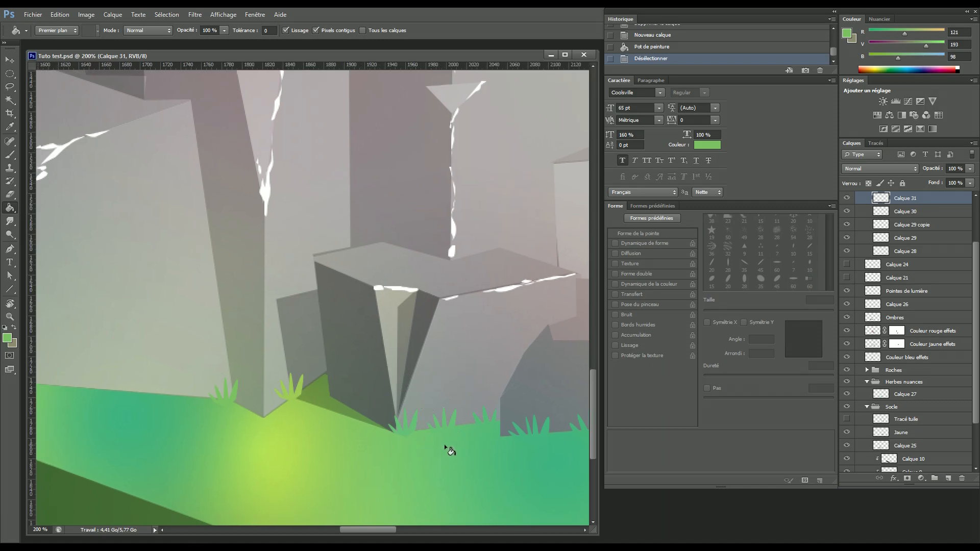
{"action": "left_click_drag", "start_coordinate": [435, 402], "coordinate": [472, 385]}
{"action": "key", "text": "p"}
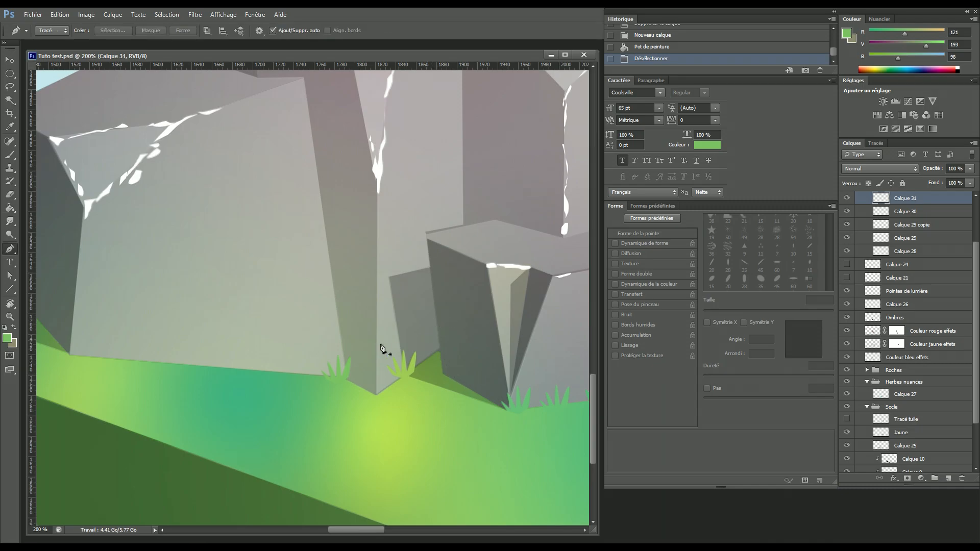
{"action": "left_click", "coordinate": [306, 377]}
{"action": "left_click_drag", "start_coordinate": [277, 415], "coordinate": [277, 419]}
{"action": "left_click", "coordinate": [298, 378], "text": "alt"}
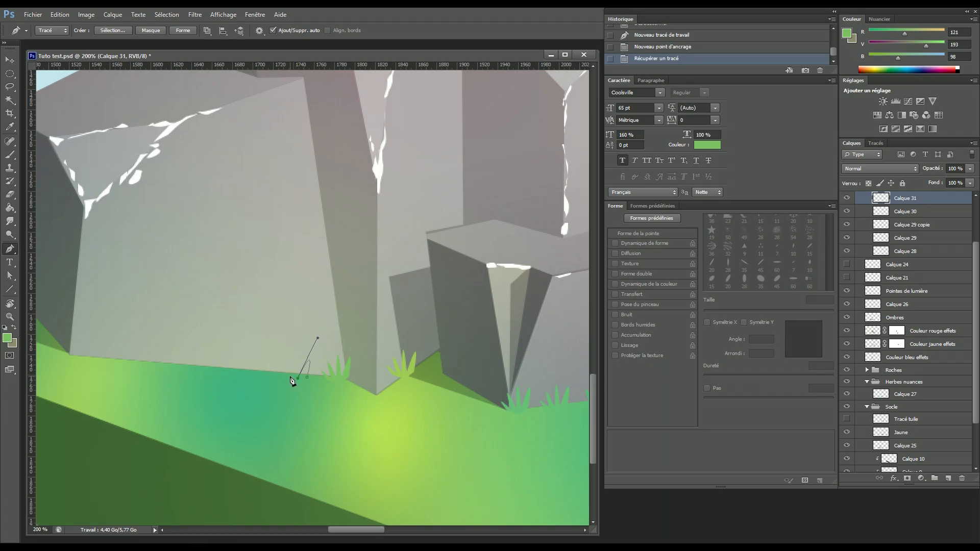
{"action": "mouse_move", "coordinate": [281, 421]}
{"action": "left_mouse_down"}
{"action": "mouse_move", "coordinate": [290, 436]}
{"action": "mouse_move", "coordinate": [290, 413]}
{"action": "left_mouse_up"}
{"action": "left_click", "coordinate": [291, 378], "text": "alt"}
{"action": "left_click", "coordinate": [283, 377], "text": "alt"}
{"action": "left_click", "coordinate": [296, 387]}
{"action": "left_click", "coordinate": [307, 378]}
- Load the new tuft's work path as a selection and fill it on Calque 31 with sampled green (RGB 81, 179, 115)
{"action": "left_click", "coordinate": [875, 143]}
{"action": "left_click", "coordinate": [850, 156], "text": "ctrl"}
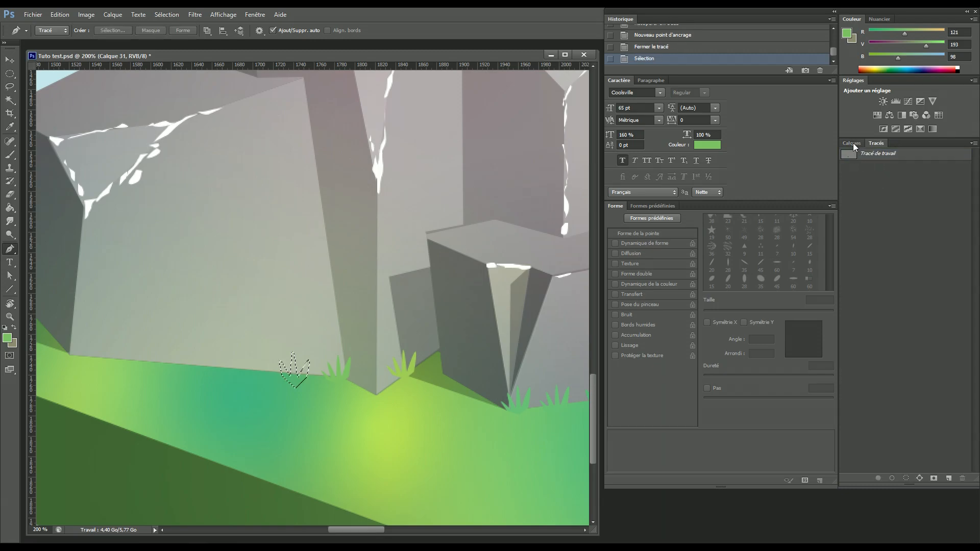
{"action": "left_click", "coordinate": [851, 143]}
{"action": "key", "text": "i"}
{"action": "left_click", "coordinate": [291, 369]}
{"action": "key", "text": "g"}
{"action": "left_click", "coordinate": [303, 380]}
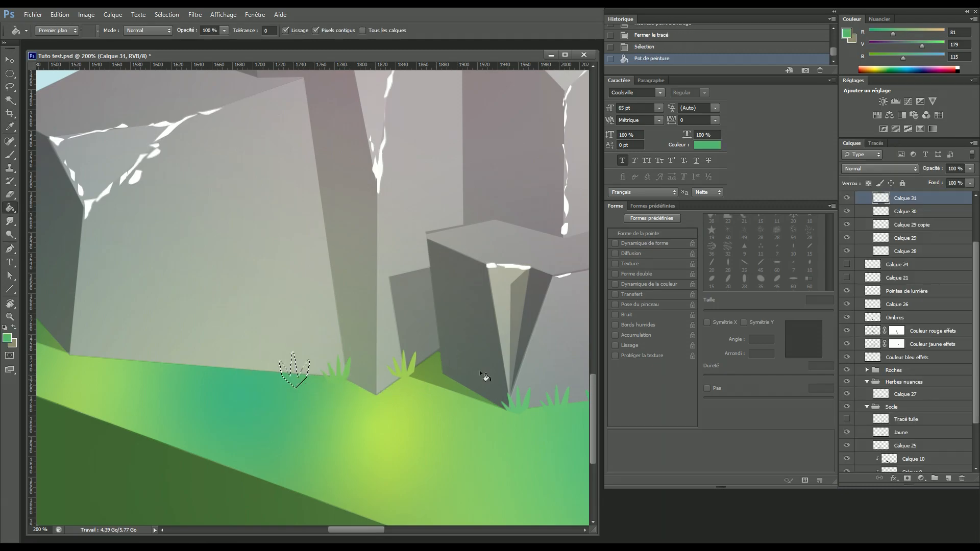
- Merge the tuft layers from Calque 31 down to Calque 28 and deselect
{"action": "left_click", "coordinate": [921, 254], "text": "shift"}
{"action": "key", "text": "ctrl+e"}
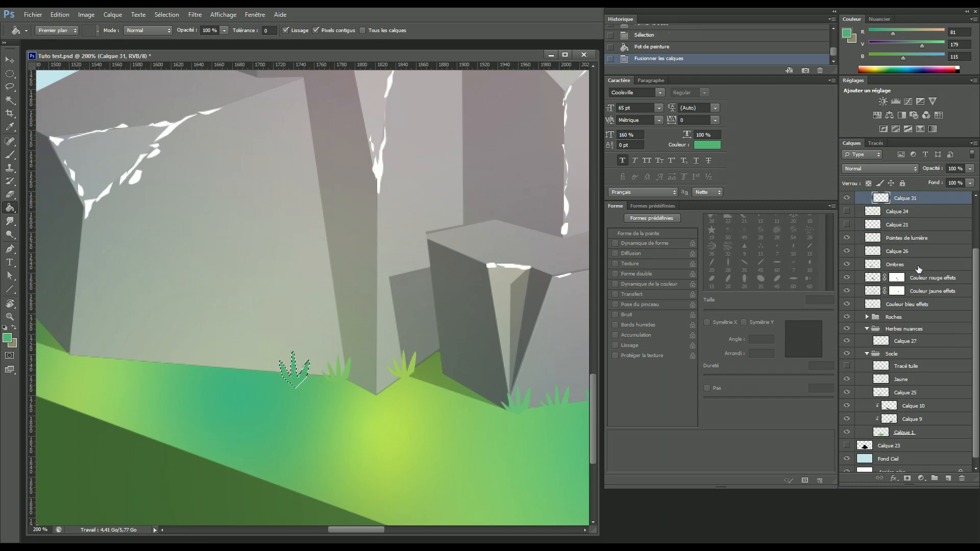
{"action": "left_click", "coordinate": [846, 211]}
{"action": "key", "text": "ctrl+d"}
- Draw a closed Pen tool outline of a wider tuft on the large rock's base, left of the dark green tuft
{"action": "left_click_drag", "start_coordinate": [293, 306], "coordinate": [464, 332]}
{"action": "key", "text": "p"}
{"action": "left_click", "coordinate": [418, 394]}
{"action": "left_click_drag", "start_coordinate": [389, 438], "coordinate": [389, 444]}
{"action": "left_click", "coordinate": [408, 396], "text": "alt"}
{"action": "mouse_move", "coordinate": [402, 395]}
{"action": "left_mouse_down"}
{"action": "mouse_move", "coordinate": [398, 446]}
{"action": "mouse_move", "coordinate": [390, 405]}
{"action": "left_mouse_up"}
{"action": "left_click", "coordinate": [402, 394], "text": "alt"}
{"action": "left_click", "coordinate": [393, 396], "text": "alt"}
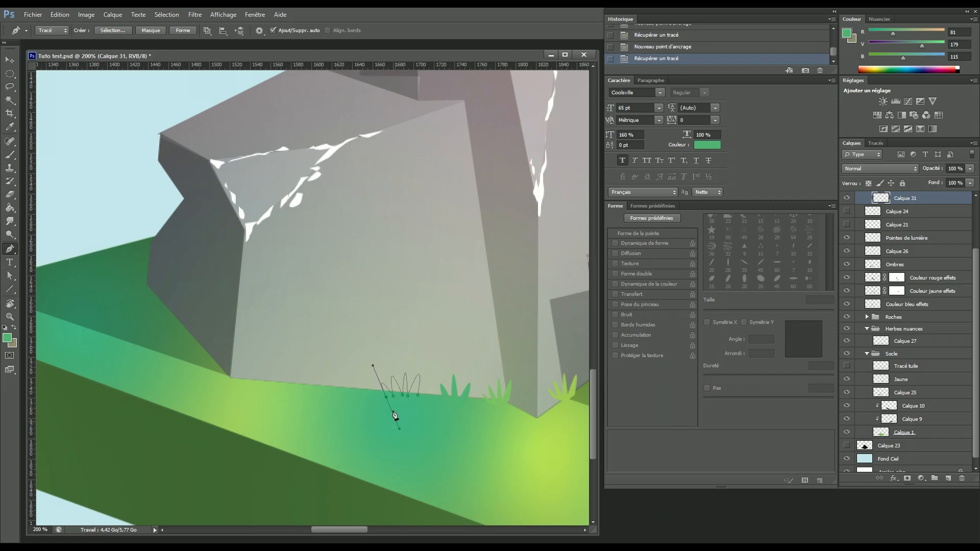
{"action": "left_click", "coordinate": [386, 397], "text": "alt"}
{"action": "left_click", "coordinate": [401, 404]}
{"action": "left_click", "coordinate": [418, 394]}
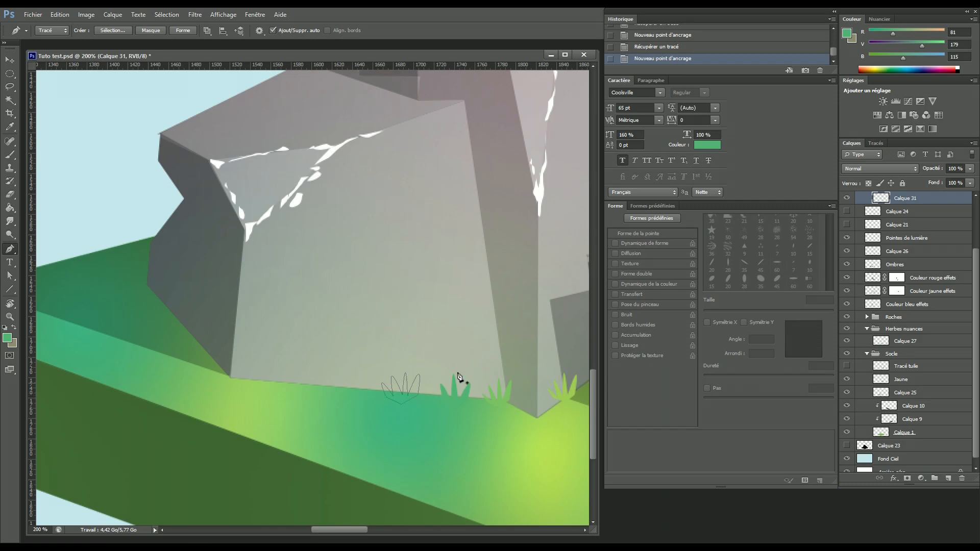
- Select the wider tuft from its work path, fill it with sampled green (RGB 65, 179, 126) and deselect
{"action": "left_click", "coordinate": [874, 143]}
{"action": "left_click", "coordinate": [851, 157], "text": "ctrl"}
{"action": "left_click", "coordinate": [851, 143]}
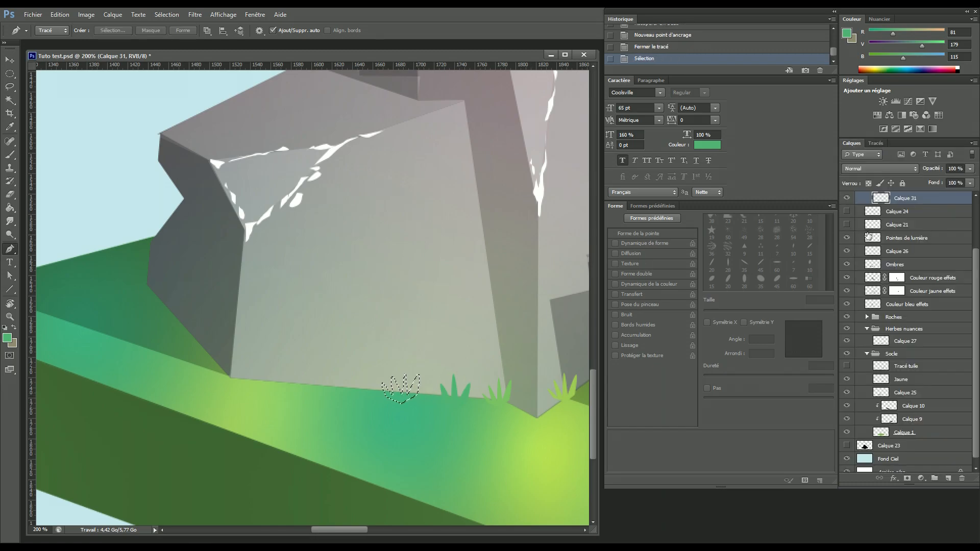
{"action": "key", "text": "i"}
{"action": "left_click", "coordinate": [408, 400]}
{"action": "key", "text": "p"}
{"action": "key", "text": "g"}
{"action": "left_click", "coordinate": [404, 397]}
{"action": "left_click_drag", "start_coordinate": [336, 382], "coordinate": [461, 405]}
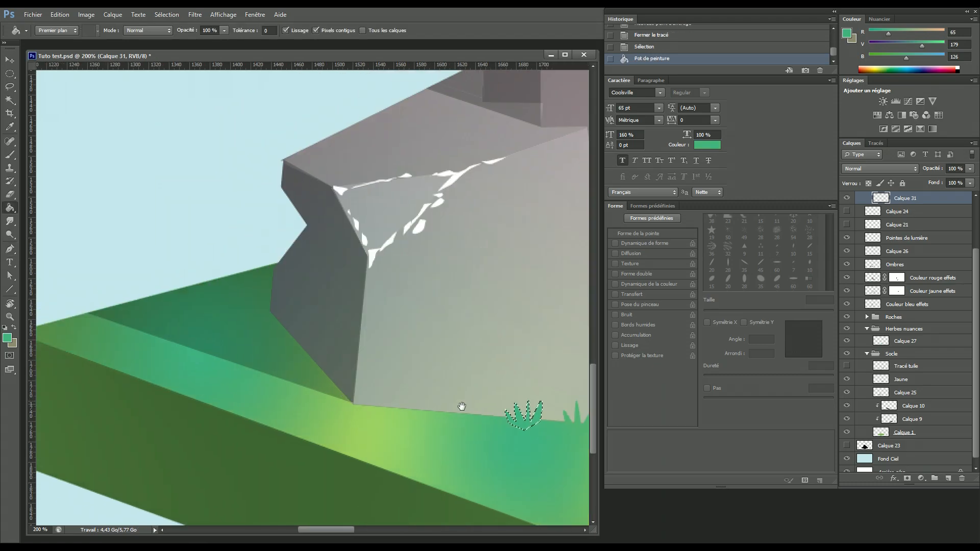
{"action": "key", "text": "ctrl+d"}
- Draw a closed Pen tool outline of a three-bladed tuft on the large rock's base, left of the wider tuft
{"action": "key", "text": "p"}
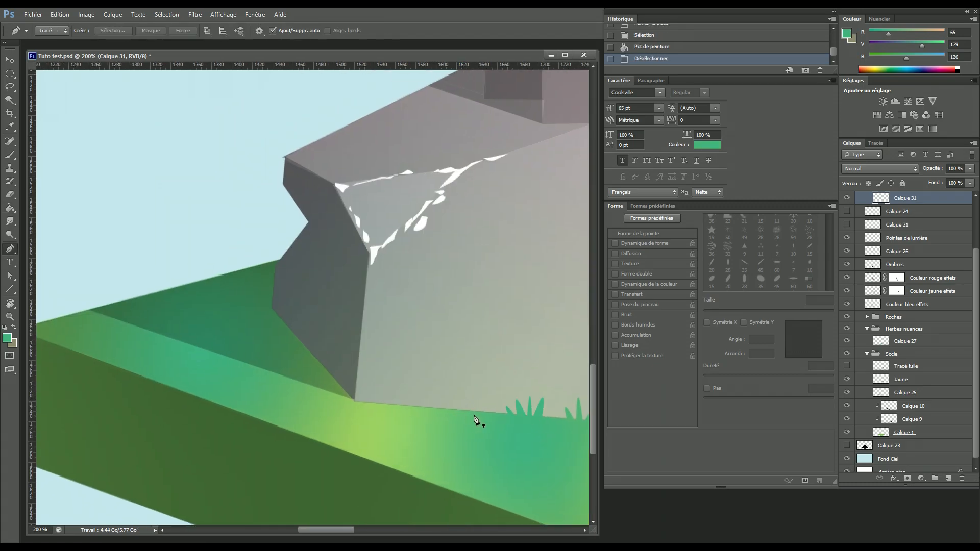
{"action": "left_click", "coordinate": [481, 413]}
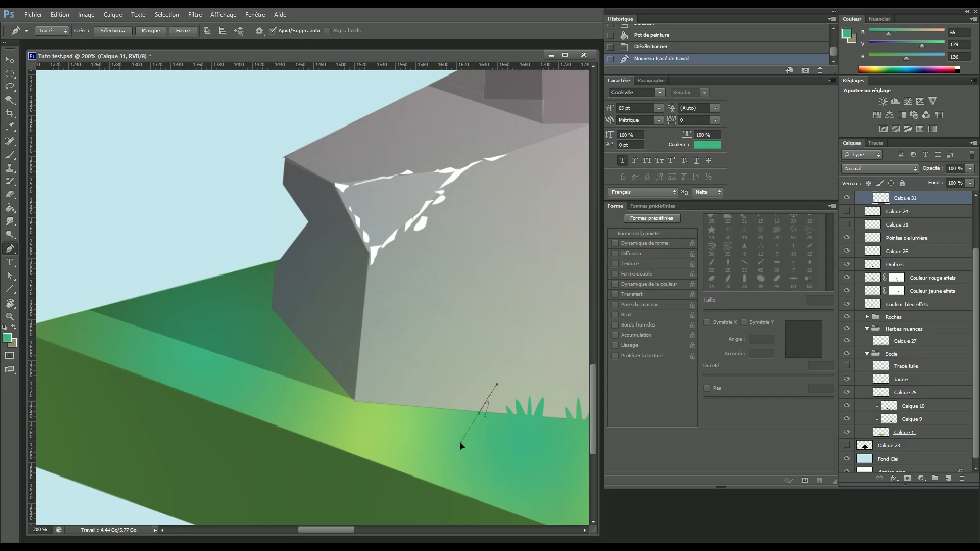
{"action": "left_click", "coordinate": [474, 423]}
{"action": "left_click", "coordinate": [478, 414], "text": "alt"}
{"action": "left_click", "coordinate": [467, 438]}
{"action": "left_click_drag", "start_coordinate": [466, 462], "coordinate": [473, 453]}
{"action": "left_click", "coordinate": [471, 414], "text": "alt"}
{"action": "left_click", "coordinate": [464, 413], "text": "alt"}
{"action": "left_click", "coordinate": [476, 422]}
{"action": "left_click", "coordinate": [485, 415]}
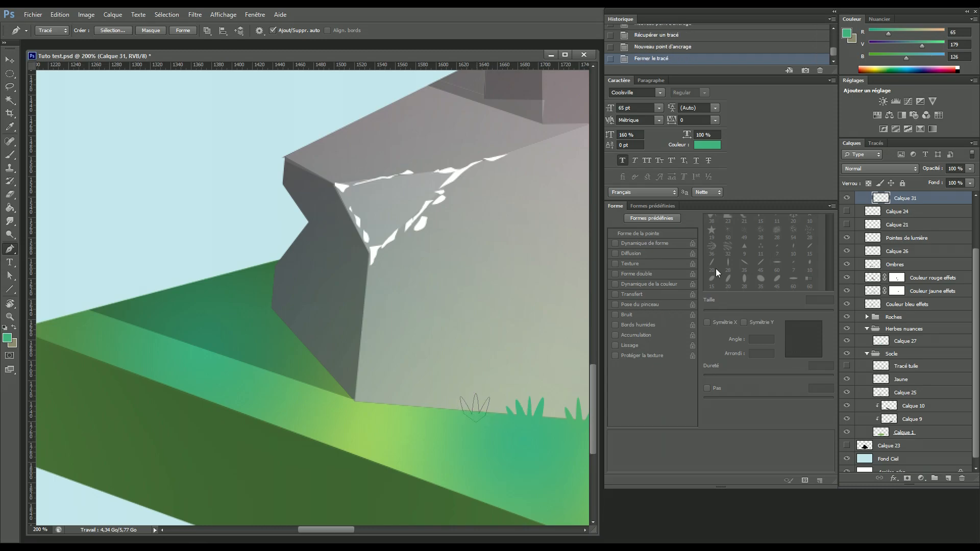
- Select the three-bladed tuft from its work path, fill it with sampled green (RGB 85, 184, 119), deselect and save
{"action": "left_click", "coordinate": [876, 144]}
{"action": "left_click", "coordinate": [855, 155], "text": "ctrl"}
{"action": "left_click", "coordinate": [852, 144]}
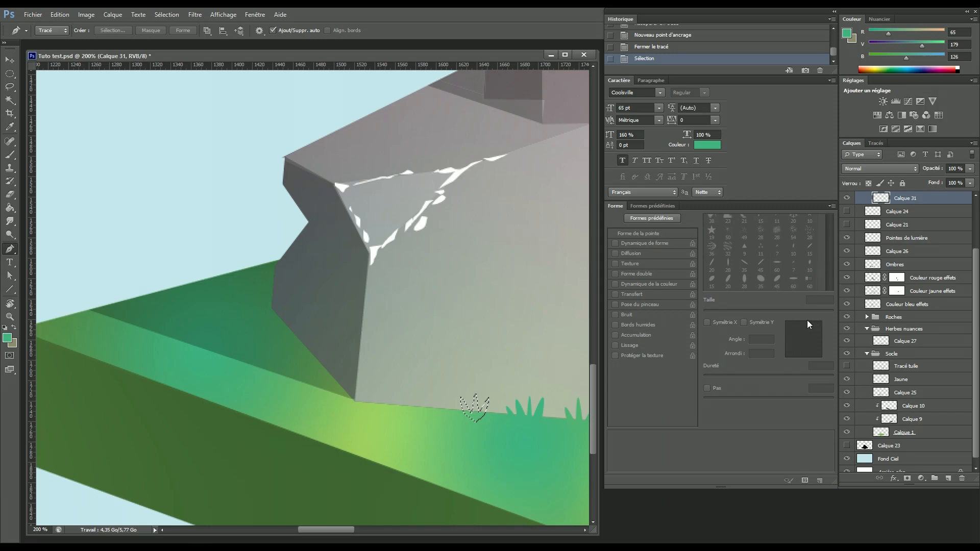
{"action": "key", "text": "i"}
{"action": "left_click", "coordinate": [478, 417]}
{"action": "key", "text": "p"}
{"action": "key", "text": "g"}
{"action": "left_click", "coordinate": [476, 413]}
{"action": "key", "text": "ctrl+d"}
{"action": "key", "text": "ctrl+s"}
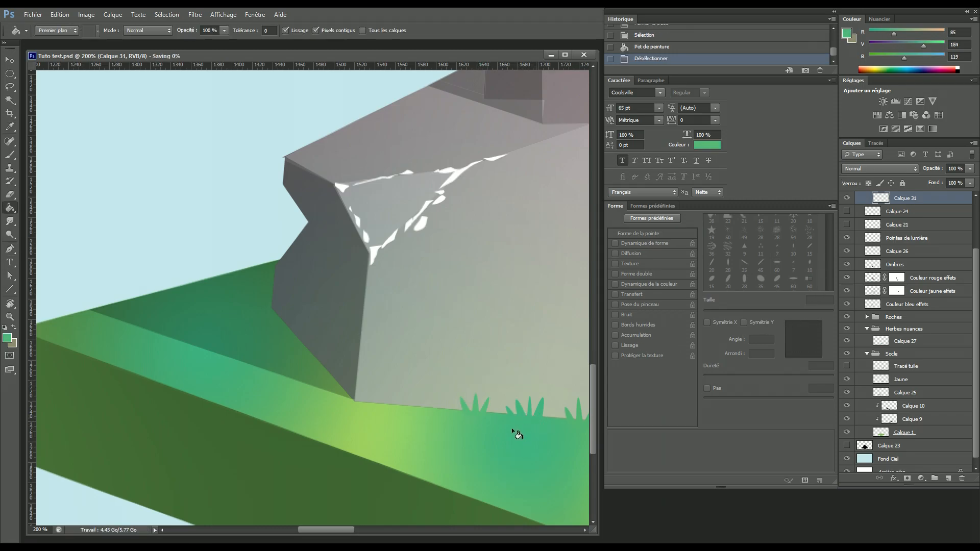
- Draw a closed Pen tool outline of a four-bladed tuft on the rock's base, left of the three-bladed tuft
{"action": "scroll", "coordinate": [485, 414], "scroll_direction": "left", "scroll_amount": 2}
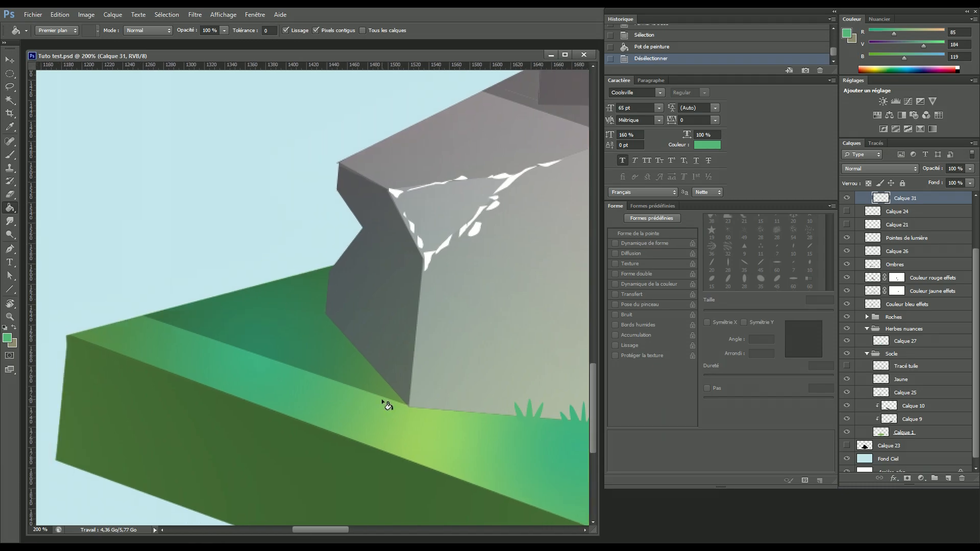
{"action": "key", "text": "p"}
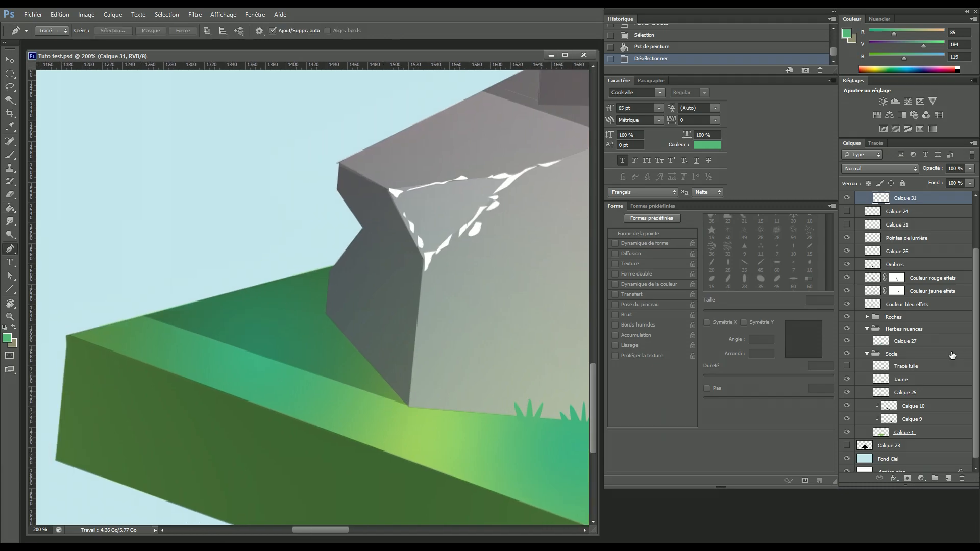
{"action": "left_click", "coordinate": [501, 417]}
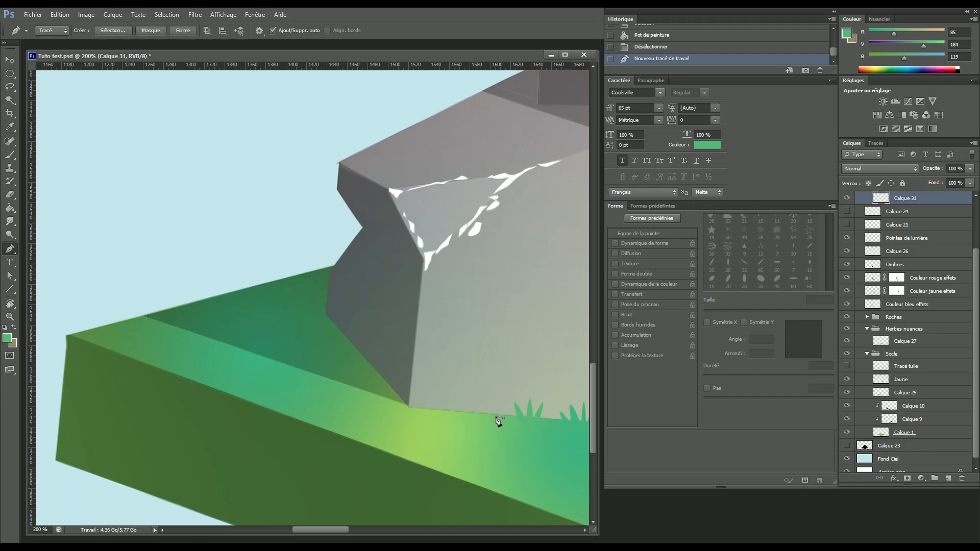
{"action": "left_click_drag", "start_coordinate": [486, 446], "coordinate": [474, 451]}
{"action": "left_click", "coordinate": [496, 417]}
{"action": "left_click_drag", "start_coordinate": [485, 443], "coordinate": [479, 463]}
{"action": "left_click", "coordinate": [489, 418]}
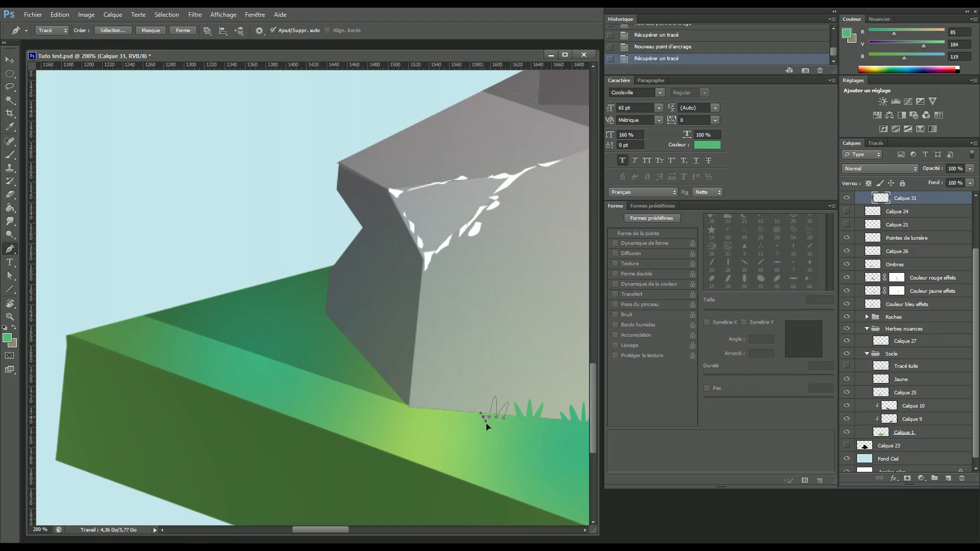
{"action": "left_click_drag", "start_coordinate": [489, 452], "coordinate": [490, 453]}
{"action": "left_click", "coordinate": [483, 418]}
{"action": "left_click_drag", "start_coordinate": [490, 443], "coordinate": [491, 444]}
{"action": "left_click", "coordinate": [476, 417]}
{"action": "left_click", "coordinate": [488, 425]}
{"action": "left_click", "coordinate": [504, 418]}
- Select the four-bladed tuft from its work path, fill it with sampled green (RGB 119, 197, 110), deselect and save
{"action": "left_click", "coordinate": [875, 143]}
{"action": "left_click", "coordinate": [848, 154], "text": "ctrl"}
{"action": "left_click", "coordinate": [851, 143]}
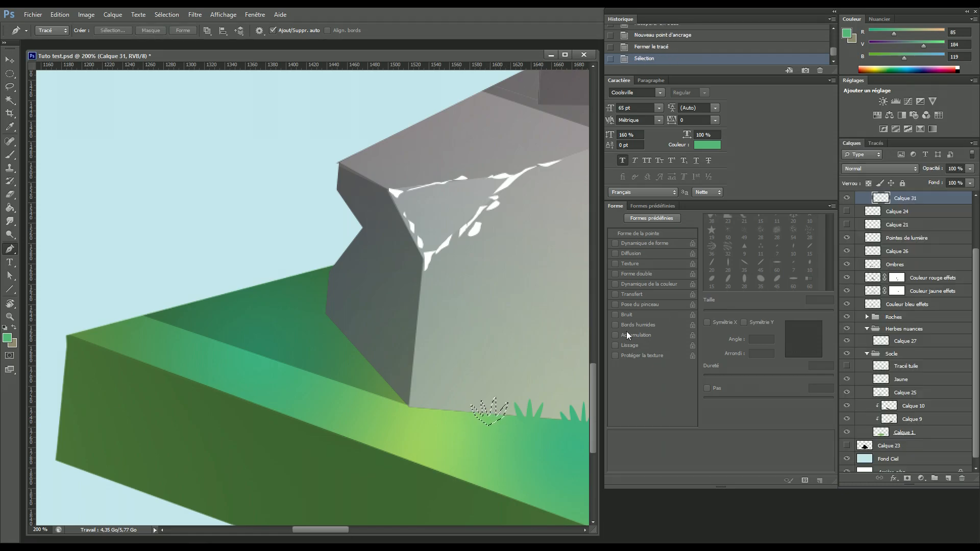
{"action": "key", "text": "i"}
{"action": "left_click", "coordinate": [492, 416]}
{"action": "key", "text": "g"}
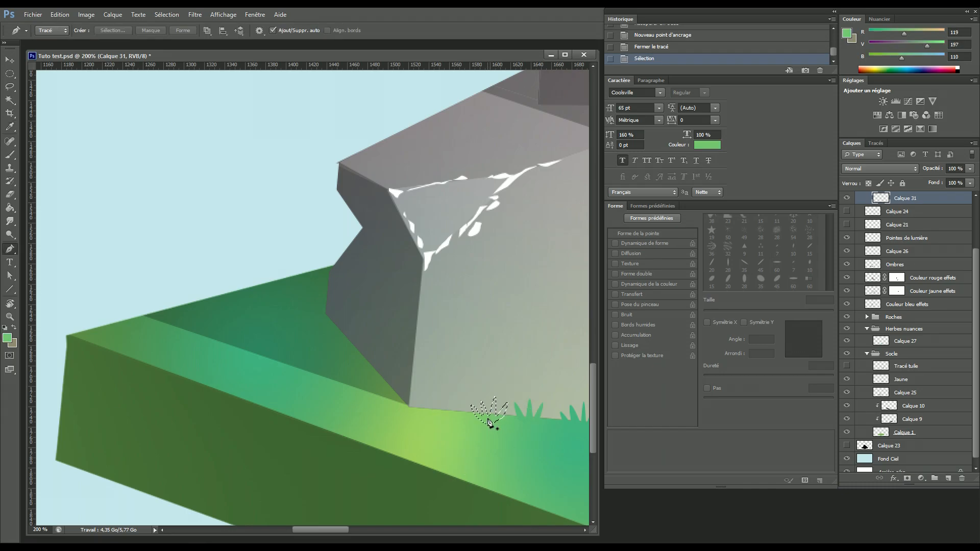
{"action": "left_click", "coordinate": [494, 424]}
{"action": "key", "text": "ctrl+d"}
{"action": "key", "text": "ctrl+s"}
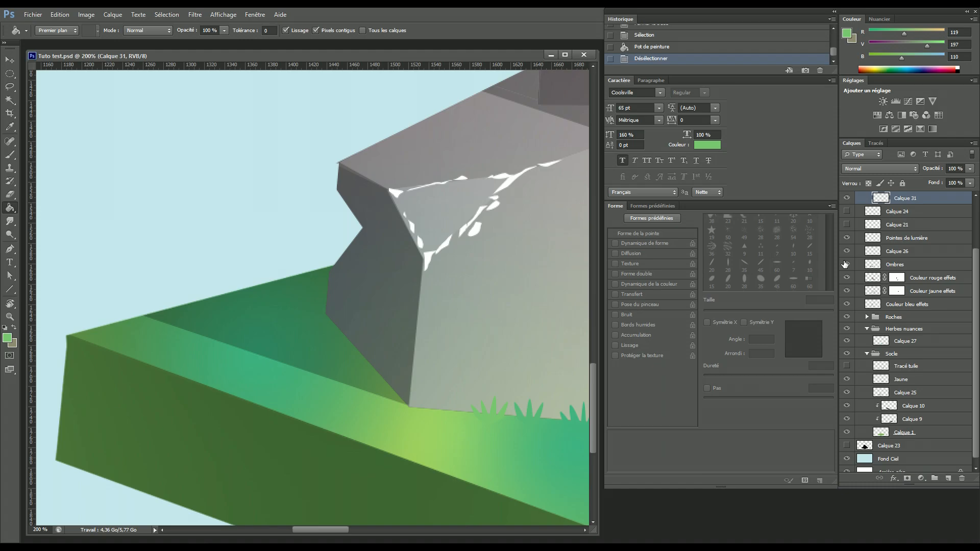
- Draw a closed Pen tool outline of a wide tuft on the large rock's base, between the four-bladed tuft and the rock's front corner
{"action": "key", "text": "p"}
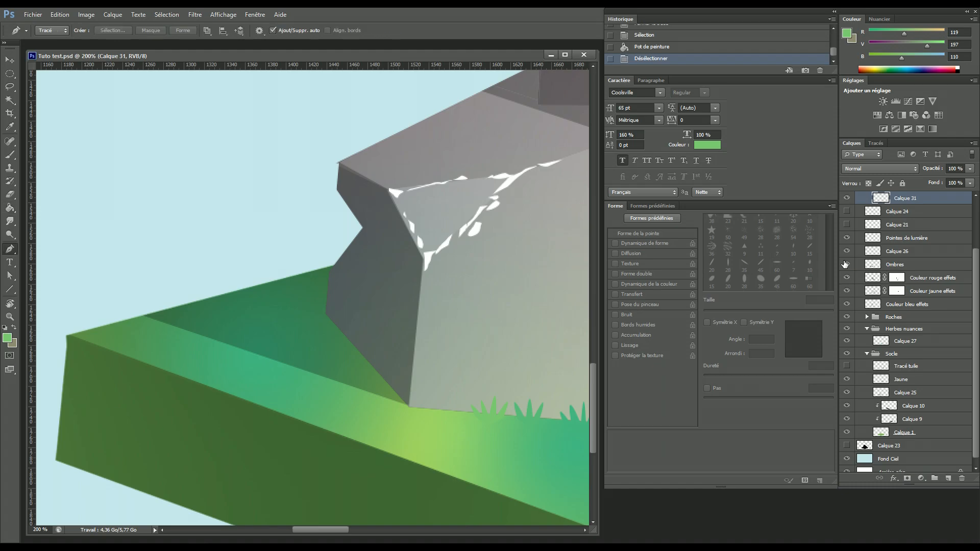
{"action": "left_click", "coordinate": [452, 416]}
{"action": "left_click_drag", "start_coordinate": [423, 451], "coordinate": [425, 450]}
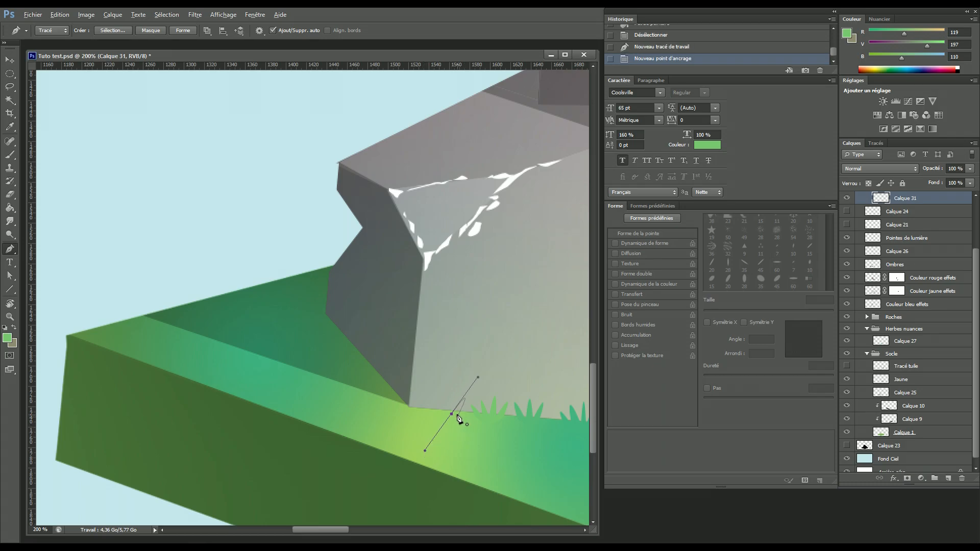
{"action": "left_click", "coordinate": [452, 415]}
{"action": "left_click_drag", "start_coordinate": [439, 440], "coordinate": [430, 459]}
{"action": "key", "text": "ctrl+z"}
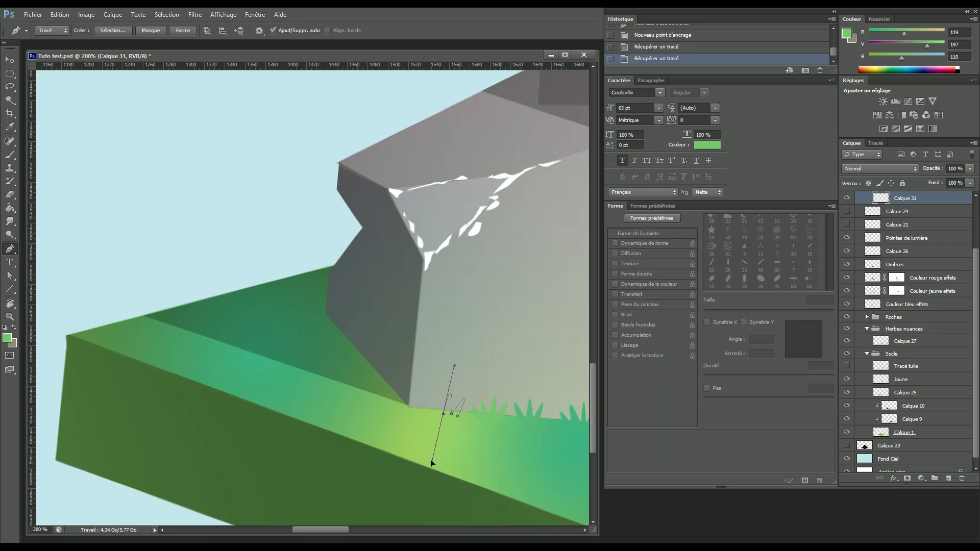
{"action": "left_click", "coordinate": [442, 415]}
{"action": "left_click_drag", "start_coordinate": [441, 457], "coordinate": [441, 458]}
{"action": "left_click", "coordinate": [436, 413]}
{"action": "left_click_drag", "start_coordinate": [429, 414], "coordinate": [444, 439]}
{"action": "left_click", "coordinate": [457, 416]}
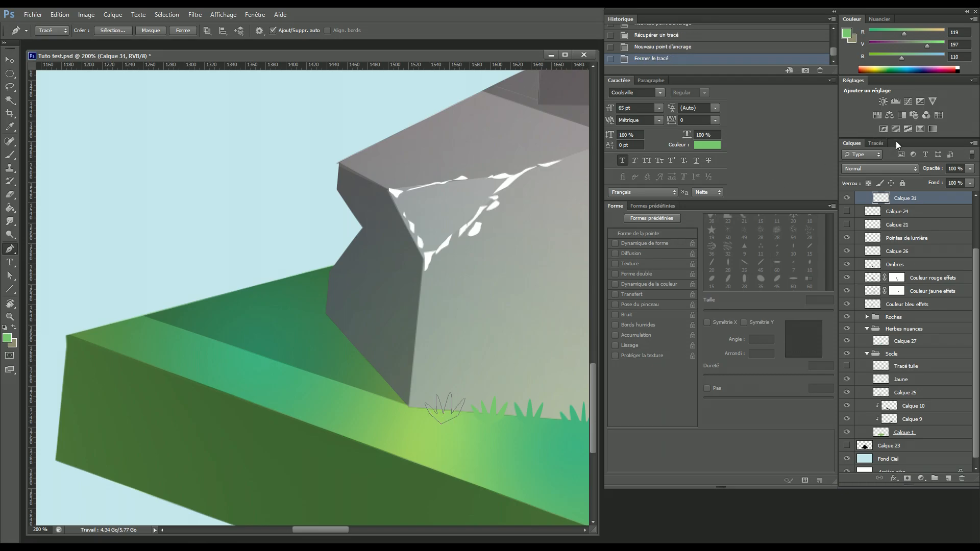
- Select the wide corner tuft from its work path, fill it with sampled light green (RGB 151, 208, 100), deselect and save
{"action": "left_click", "coordinate": [875, 143]}
{"action": "left_click", "coordinate": [866, 155], "text": "ctrl"}
{"action": "left_click", "coordinate": [851, 143]}
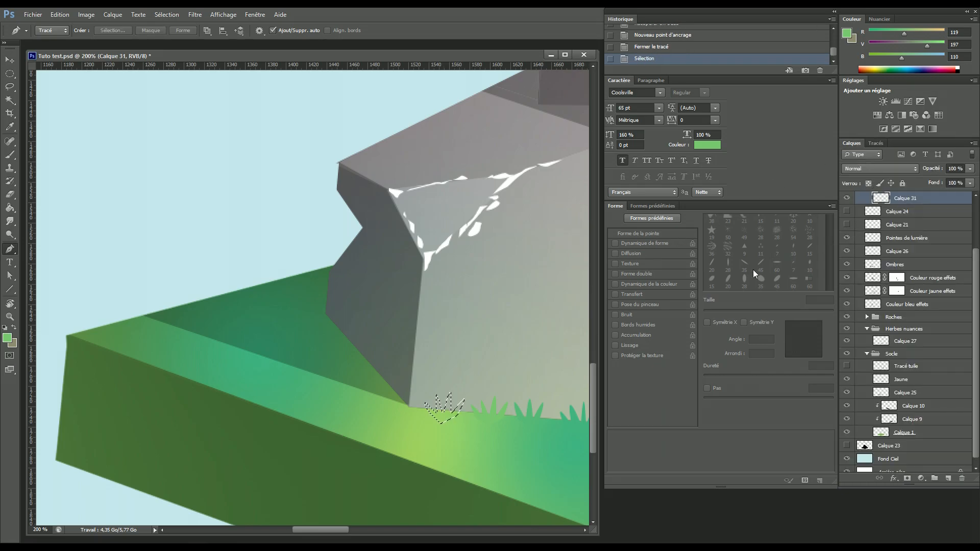
{"action": "key", "text": "i"}
{"action": "left_click", "coordinate": [446, 407]}
{"action": "key", "text": "p"}
{"action": "key", "text": "g"}
{"action": "left_click", "coordinate": [456, 416]}
{"action": "key", "text": "ctrl+d"}
{"action": "key", "text": "ctrl+s"}
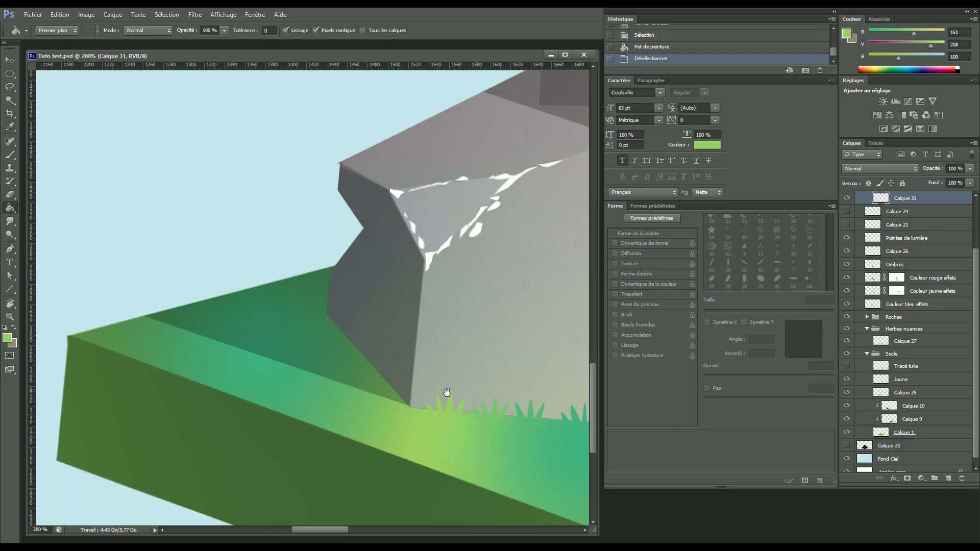
- Draw a closed Pen tool outline of a small tuft at the foot of the rock's dark side face, beside the front corner
{"action": "left_click_drag", "start_coordinate": [436, 394], "coordinate": [496, 398]}
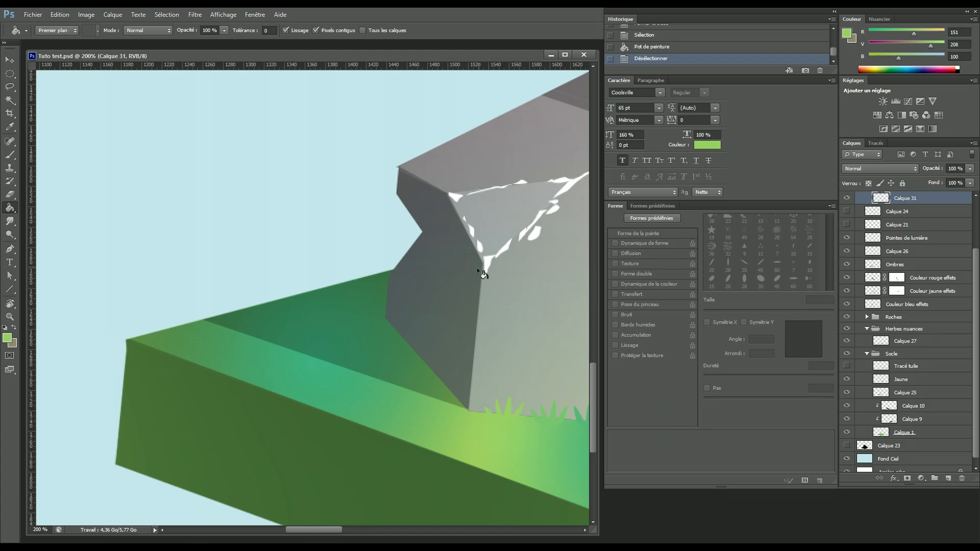
{"action": "key", "text": "p"}
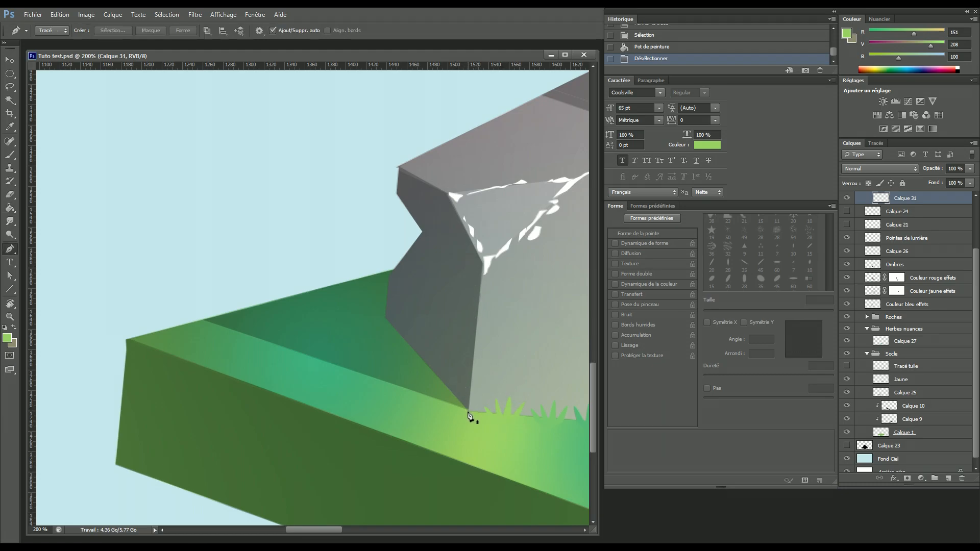
{"action": "left_click", "coordinate": [460, 406]}
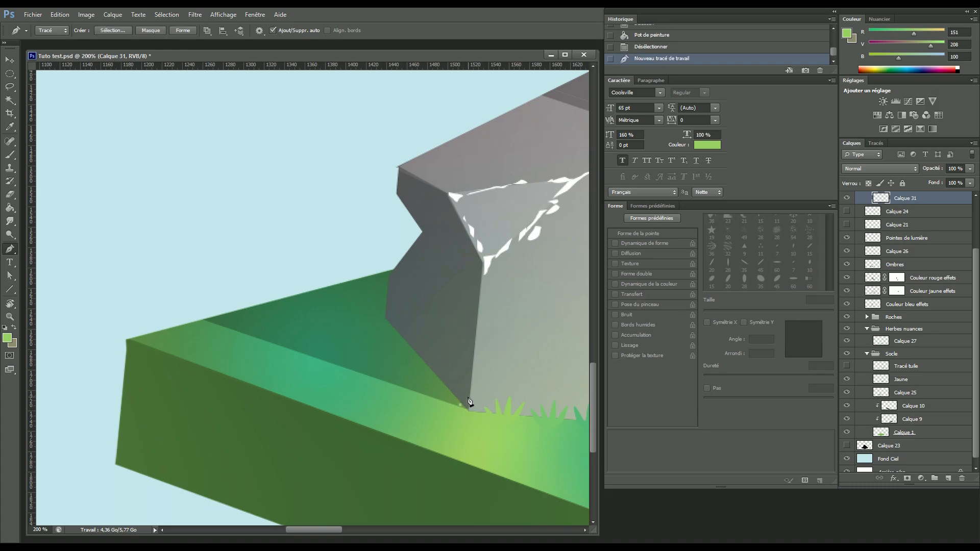
{"action": "left_click_drag", "start_coordinate": [440, 415], "coordinate": [438, 421]}
{"action": "left_click", "coordinate": [456, 402], "text": "alt"}
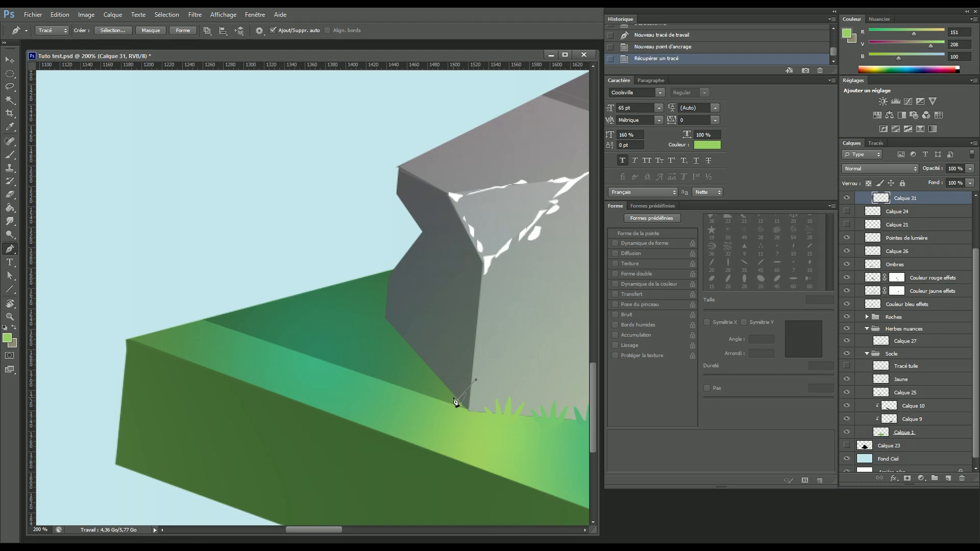
{"action": "mouse_move", "coordinate": [448, 419]}
{"action": "left_mouse_down"}
{"action": "mouse_move", "coordinate": [444, 434]}
{"action": "mouse_move", "coordinate": [444, 422]}
{"action": "left_mouse_up"}
{"action": "left_click", "coordinate": [454, 398], "text": "alt"}
{"action": "left_click", "coordinate": [450, 404], "text": "alt"}
{"action": "left_click", "coordinate": [450, 403]}
{"action": "left_click", "coordinate": [460, 405]}
- Select the dark face's first tuft from its work path, fill it with sampled green (RGB 98, 145, 73) and deselect
{"action": "left_click", "coordinate": [875, 144]}
{"action": "left_click", "coordinate": [868, 157], "text": "ctrl"}
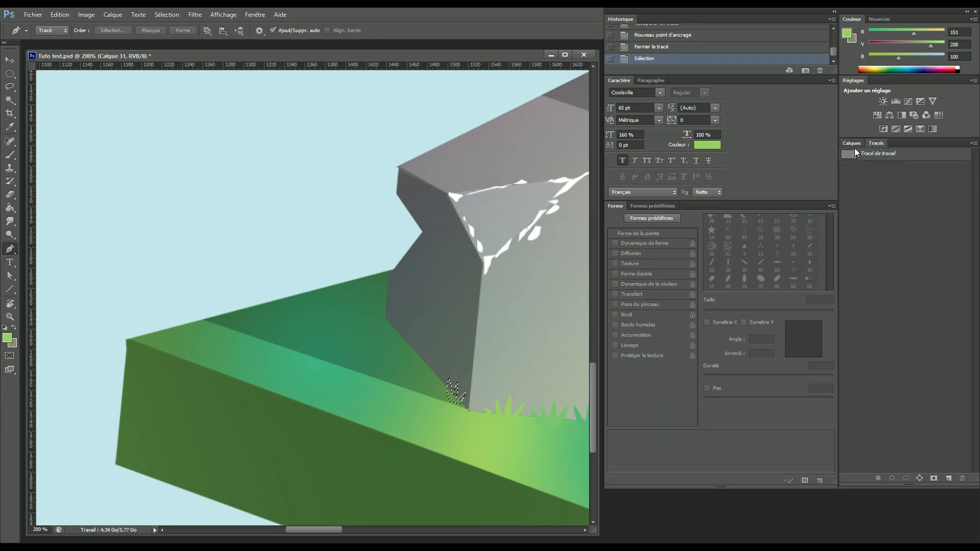
{"action": "left_click", "coordinate": [851, 143]}
{"action": "key", "text": "i"}
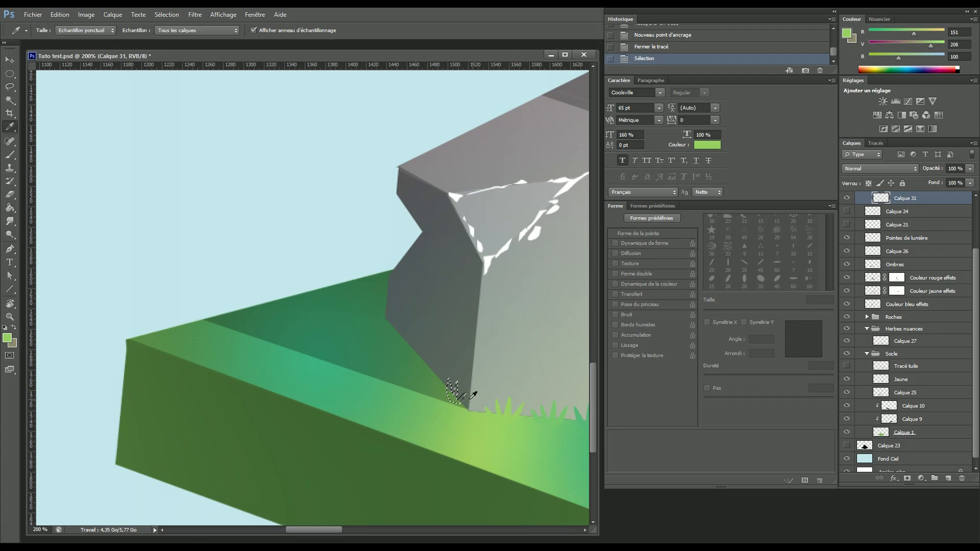
{"action": "left_click", "coordinate": [457, 402]}
{"action": "key", "text": "g"}
{"action": "key", "text": "shift+g"}
{"action": "left_click", "coordinate": [460, 400]}
{"action": "key", "text": "ctrl+d"}
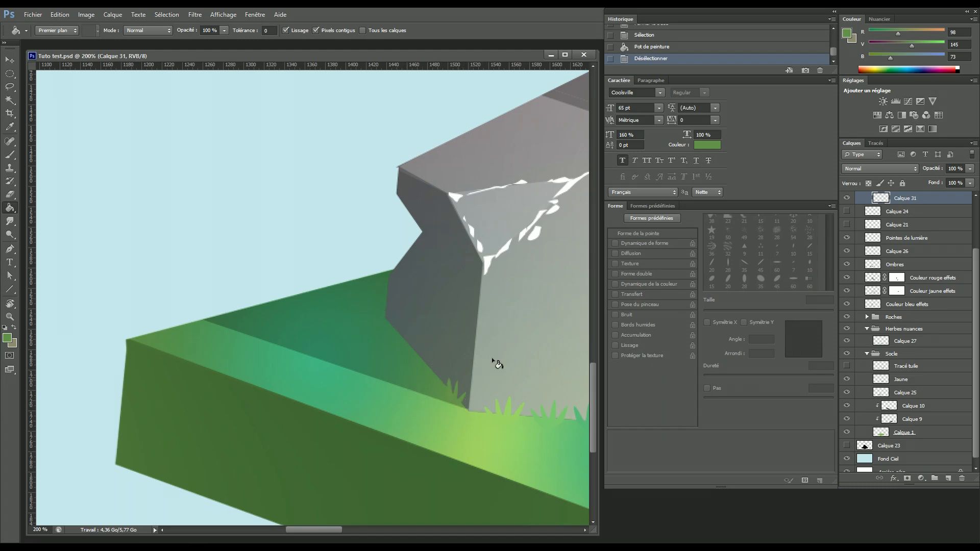
- Draw a closed Pen tool outline of another tuft farther up the dark face's lower edge, left of the previous tuft
{"action": "key", "text": "p"}
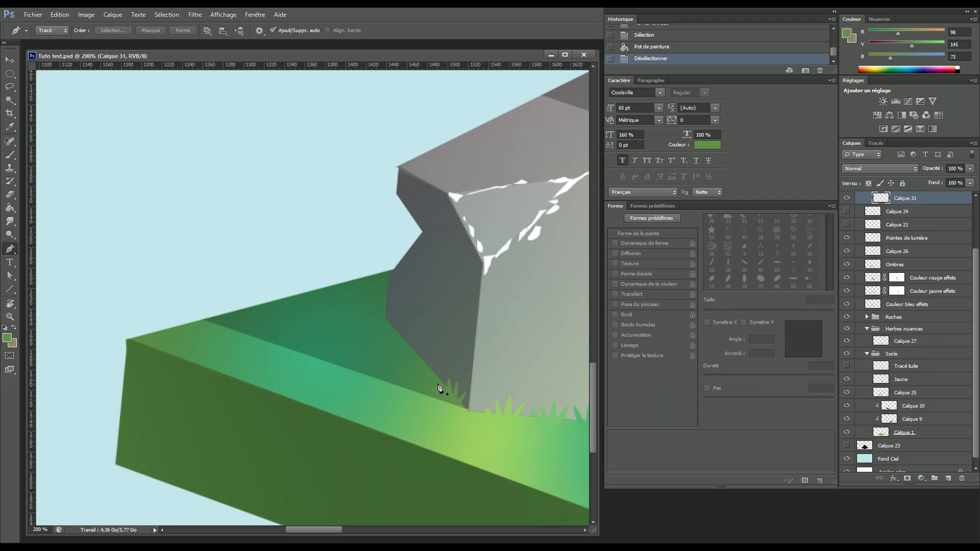
{"action": "left_click", "coordinate": [432, 378]}
{"action": "left_click", "coordinate": [408, 393]}
{"action": "left_click", "coordinate": [434, 379], "text": "alt"}
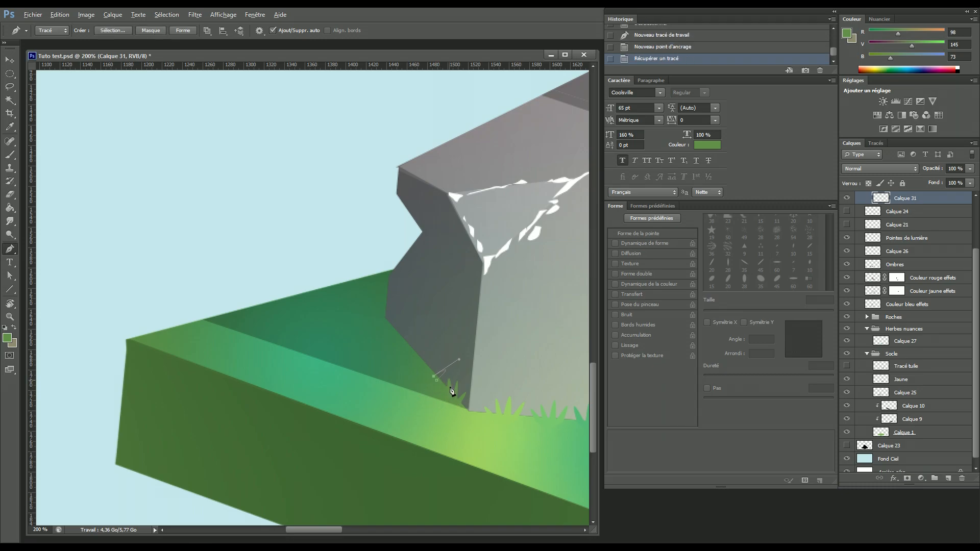
{"action": "left_click_drag", "start_coordinate": [426, 385], "coordinate": [421, 407]}
{"action": "left_click", "coordinate": [428, 372], "text": "alt"}
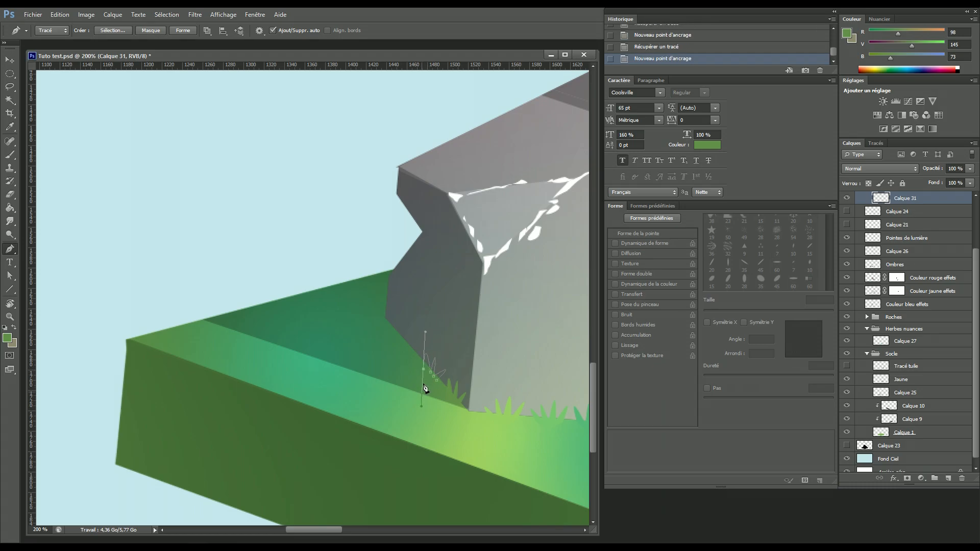
{"action": "left_click", "coordinate": [424, 369], "text": "alt"}
{"action": "left_click", "coordinate": [427, 380]}
{"action": "left_click", "coordinate": [437, 380]}
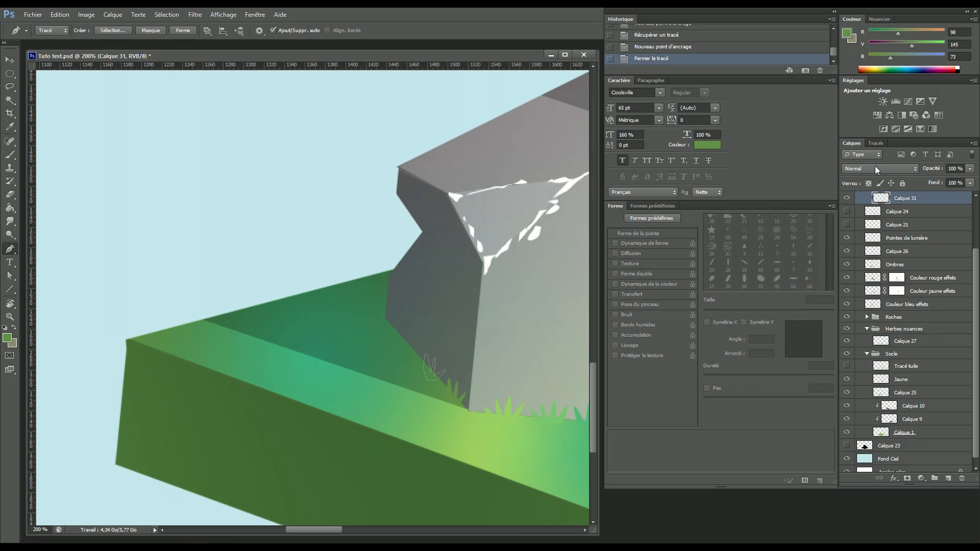
- Select the dark face's second tuft from its work path, fill it with sampled green (RGB 79, 135, 76) and deselect
{"action": "left_click", "coordinate": [876, 143]}
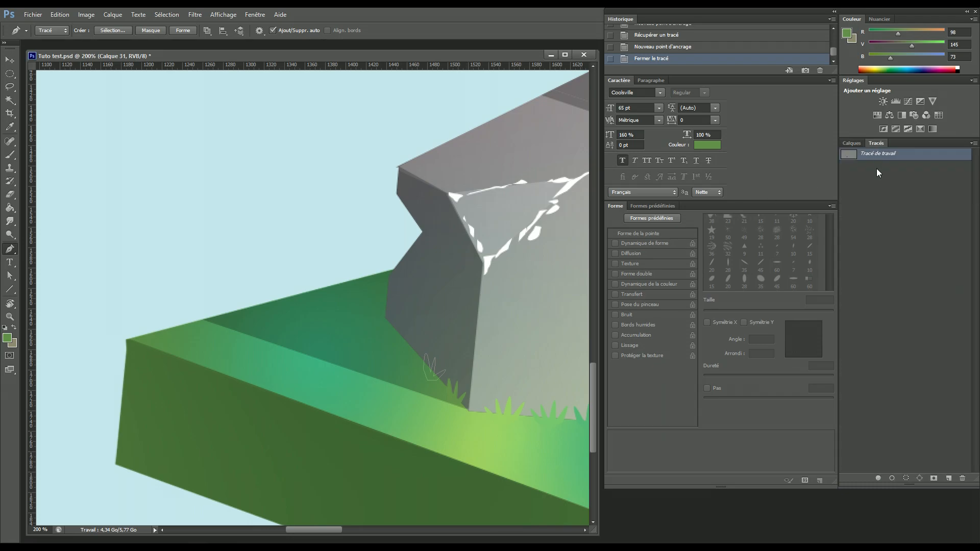
{"action": "left_click", "coordinate": [849, 159], "text": "ctrl"}
{"action": "left_click", "coordinate": [851, 143]}
{"action": "key", "text": "i"}
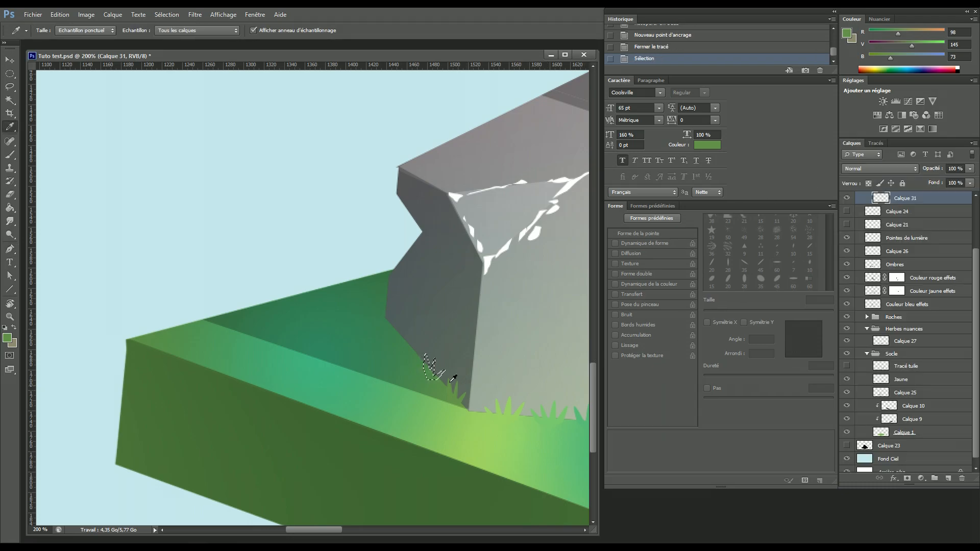
{"action": "left_click", "coordinate": [432, 382]}
{"action": "key", "text": "g"}
{"action": "left_click", "coordinate": [433, 380]}
{"action": "key", "text": "ctrl+d"}
- Review the grass tufts along the foot of the rocks across the whole tile
{"action": "left_click_drag", "start_coordinate": [471, 289], "coordinate": [290, 281]}
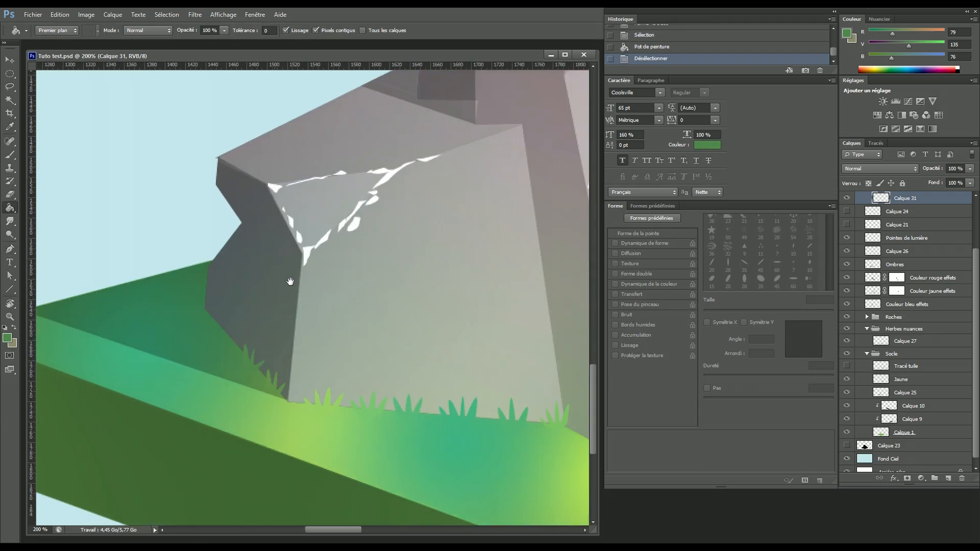
{"action": "key", "text": "ctrl+minus"}
{"action": "key", "text": "ctrl+minus"}
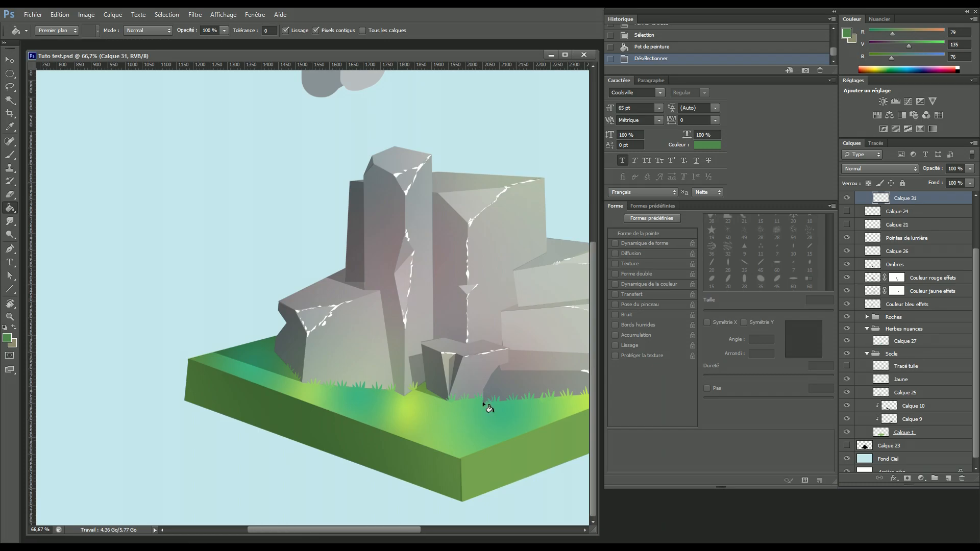
{"action": "left_click_drag", "start_coordinate": [461, 349], "coordinate": [328, 353]}
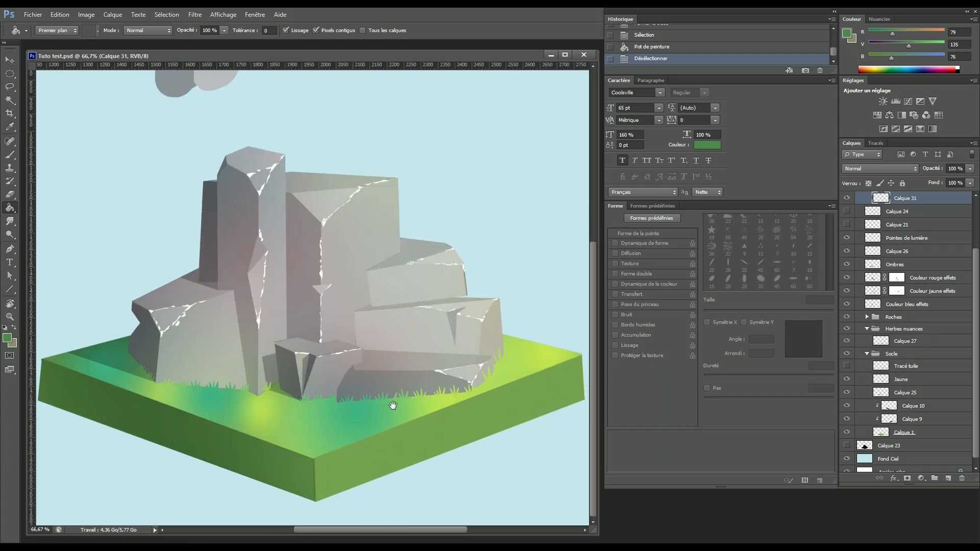
{"action": "left_click_drag", "start_coordinate": [248, 355], "coordinate": [340, 352]}
{"action": "left_click_drag", "start_coordinate": [272, 349], "coordinate": [405, 359]}
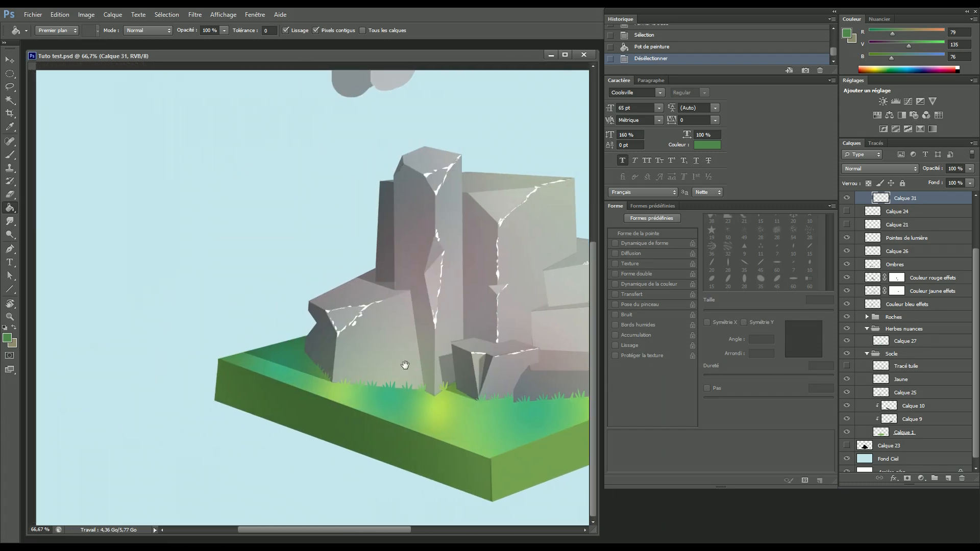
- Draw a closed Pen tool outline of a long multi-bladed tuft along the remaining bare upper part of the dark face's lower edge
{"action": "key", "text": "ctrl+plus"}
{"action": "key", "text": "ctrl+plus"}
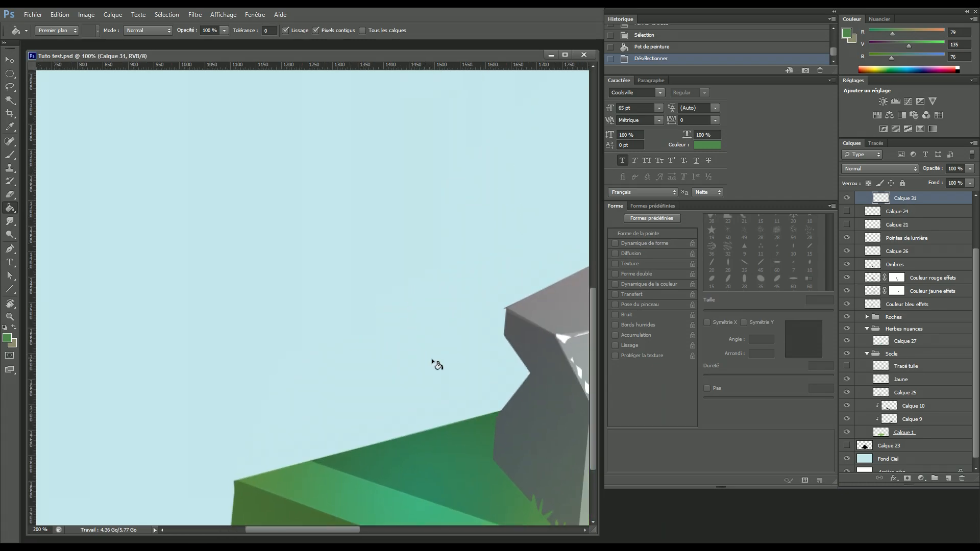
{"action": "left_click_drag", "start_coordinate": [461, 402], "coordinate": [389, 279]}
{"action": "key", "text": "p"}
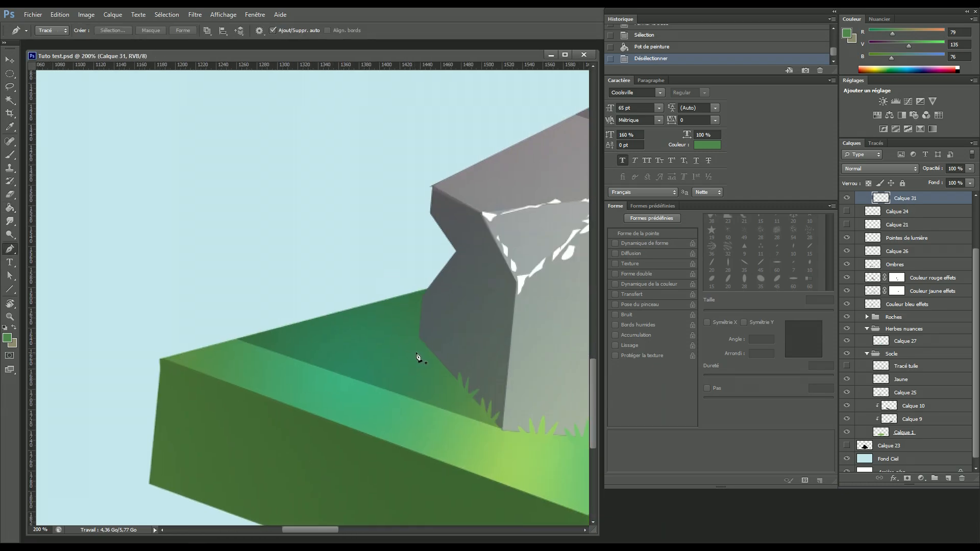
{"action": "left_click", "coordinate": [423, 351]}
{"action": "left_click_drag", "start_coordinate": [433, 371], "coordinate": [424, 385]}
{"action": "left_click", "coordinate": [428, 351], "text": "alt"}
{"action": "left_click", "coordinate": [433, 355], "text": "alt"}
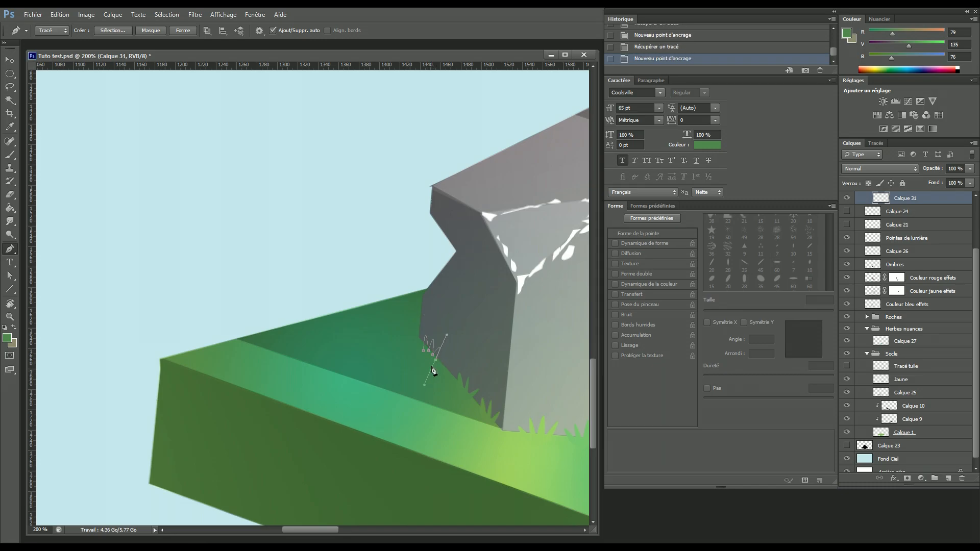
{"action": "left_click", "coordinate": [437, 361], "text": "alt"}
{"action": "left_click", "coordinate": [445, 353]}
{"action": "mouse_move", "coordinate": [441, 400]}
{"action": "left_mouse_down"}
{"action": "mouse_move", "coordinate": [442, 392]}
{"action": "mouse_move", "coordinate": [432, 403]}
{"action": "left_mouse_up"}
{"action": "left_click", "coordinate": [444, 367], "text": "alt"}
{"action": "left_click", "coordinate": [448, 375], "text": "alt"}
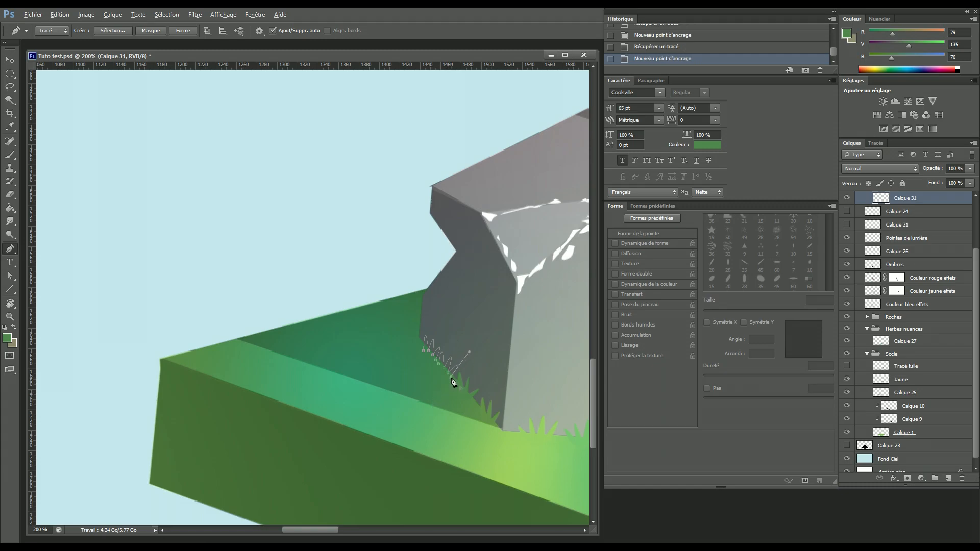
{"action": "left_click", "coordinate": [424, 351]}
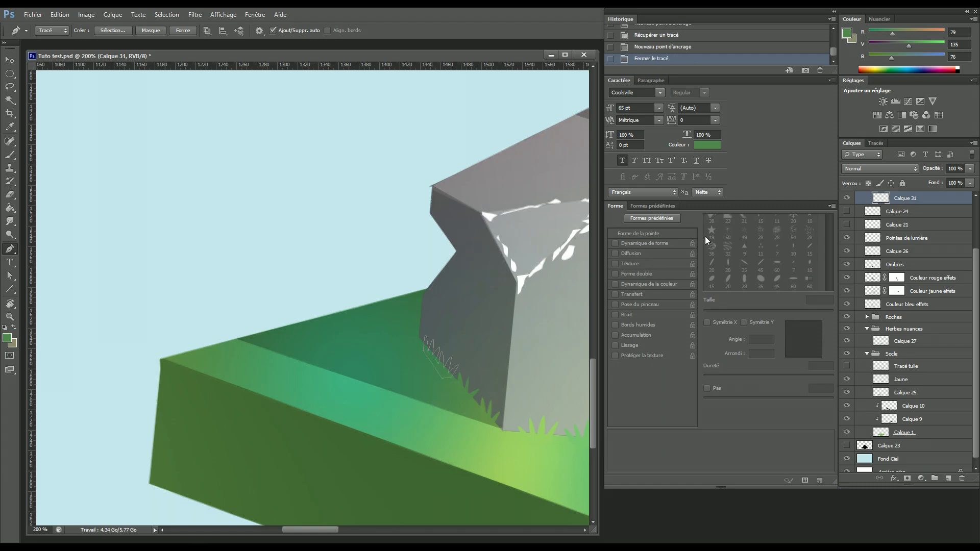
- Select the long tuft from its work path, fill it with sampled green (RGB 66, 130, 79) and deselect
{"action": "left_click", "coordinate": [876, 144]}
{"action": "left_click", "coordinate": [858, 158], "text": "ctrl"}
{"action": "left_click", "coordinate": [851, 142]}
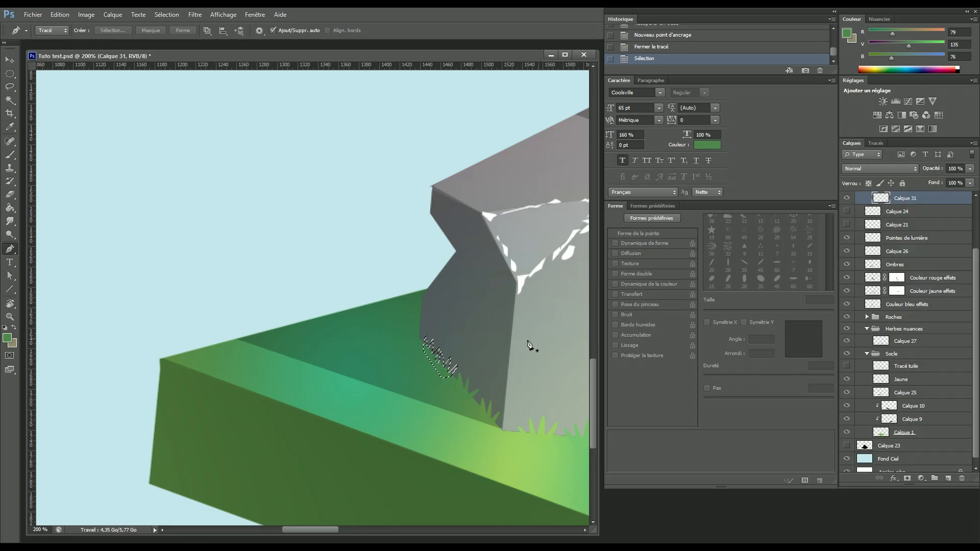
{"action": "key", "text": "i"}
{"action": "left_click", "coordinate": [447, 373]}
{"action": "key", "text": "p"}
{"action": "key", "text": "g"}
{"action": "left_click", "coordinate": [448, 377]}
{"action": "key", "text": "ctrl+d"}
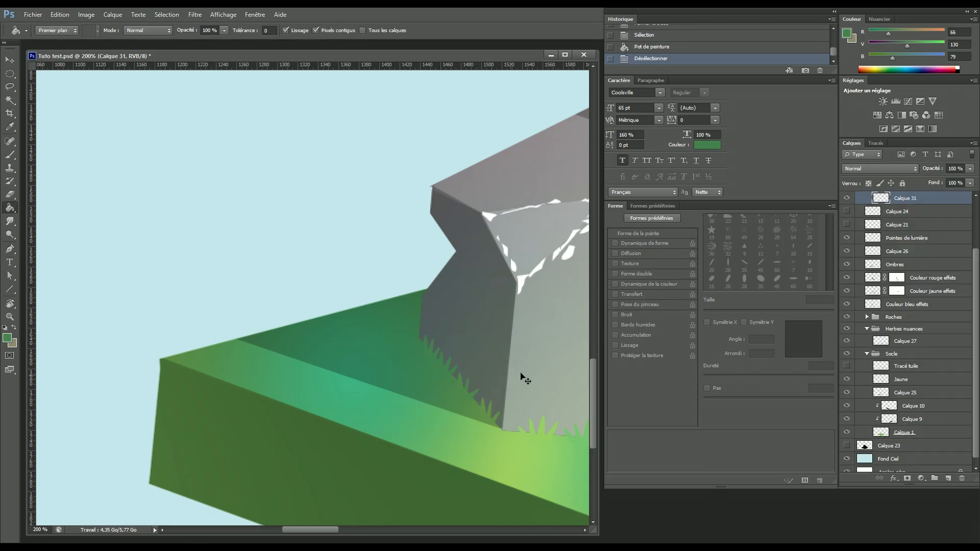
- Draw a closed Pen tool outline of a tuft rising from the tile's back edge, just left of the rock
{"action": "left_click_drag", "start_coordinate": [386, 354], "coordinate": [444, 367]}
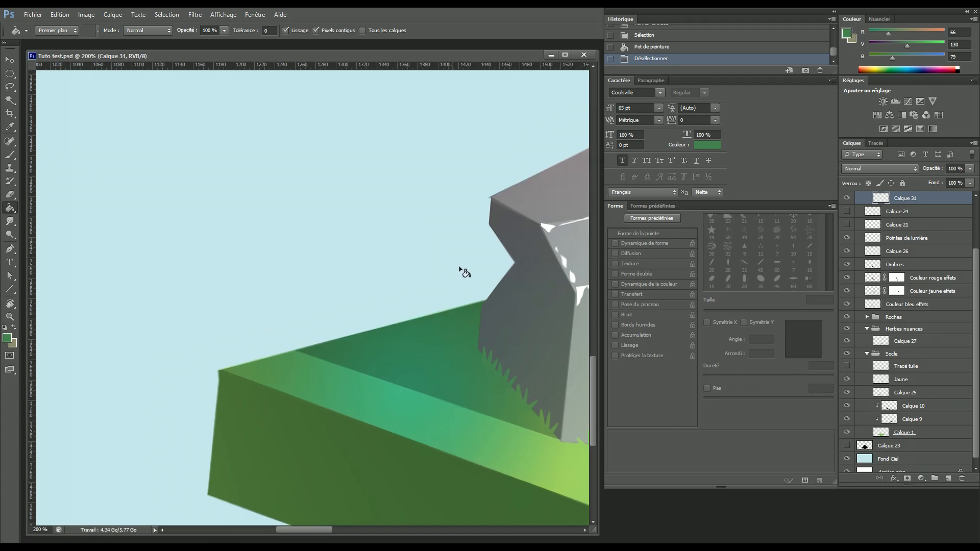
{"action": "key", "text": "p"}
{"action": "left_click", "coordinate": [465, 311]}
{"action": "left_click_drag", "start_coordinate": [484, 352], "coordinate": [485, 352]}
{"action": "left_click", "coordinate": [472, 309]}
{"action": "left_click", "coordinate": [472, 348]}
{"action": "left_click", "coordinate": [476, 307]}
{"action": "left_click_drag", "start_coordinate": [471, 345], "coordinate": [471, 346]}
{"action": "left_click", "coordinate": [478, 309], "text": "alt"}
{"action": "left_click", "coordinate": [474, 319]}
{"action": "left_click", "coordinate": [464, 310]}
- Select the back-edge tuft from its work path, fill it with sampled dark green (RGB 55, 115, 70) and deselect
{"action": "left_click", "coordinate": [882, 143]}
{"action": "key", "text": "ctrl+Return"}
{"action": "left_click", "coordinate": [852, 144]}
{"action": "key", "text": "i"}
{"action": "left_click", "coordinate": [473, 308]}
{"action": "key", "text": "g"}
{"action": "left_click", "coordinate": [478, 317]}
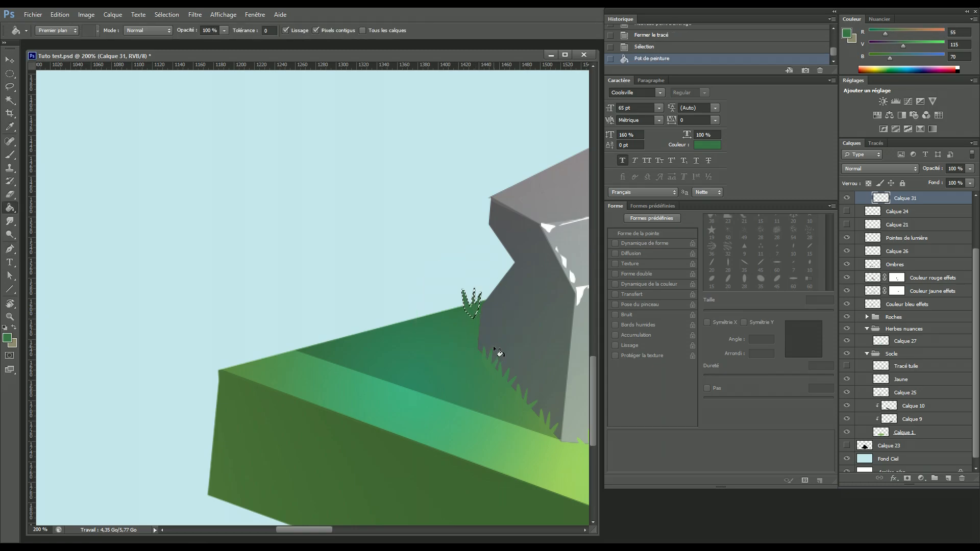
{"action": "key", "text": "ctrl+d"}
- Draw a closed Pen tool outline of a five-bladed tuft on the tile's back edge, left of the existing back-edge tuft
{"action": "left_click_drag", "start_coordinate": [454, 348], "coordinate": [488, 348]}
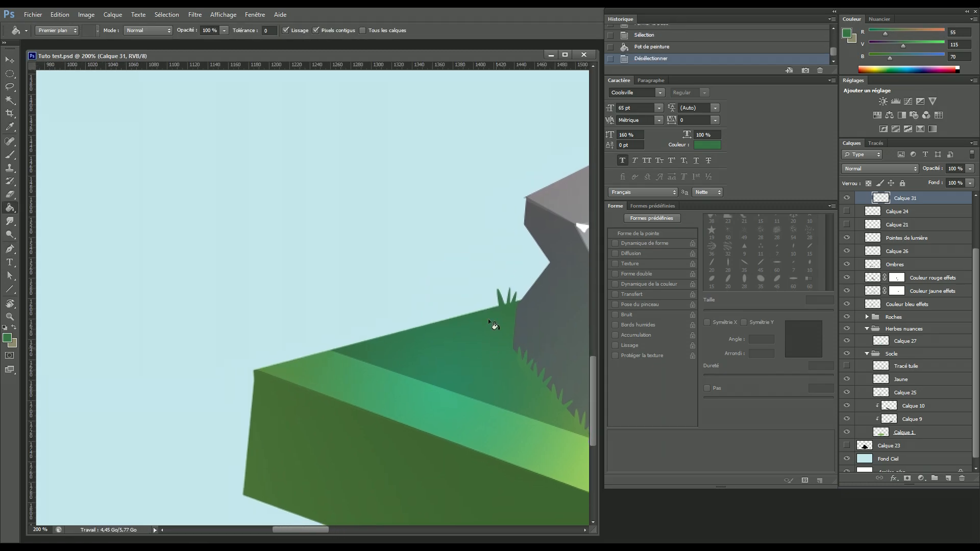
{"action": "key", "text": "p"}
{"action": "left_click", "coordinate": [438, 327]}
{"action": "left_click_drag", "start_coordinate": [443, 323], "coordinate": [464, 346]}
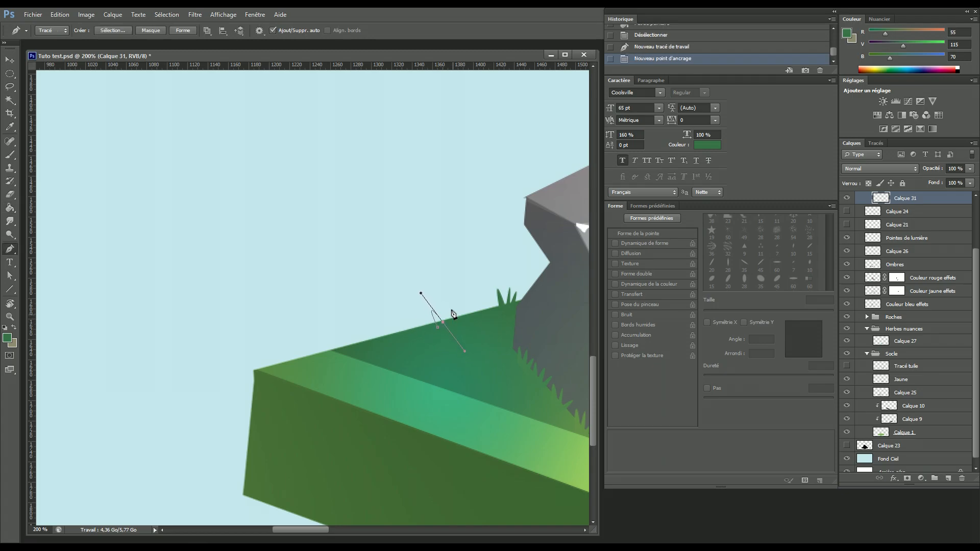
{"action": "left_click", "coordinate": [443, 324], "text": "alt"}
{"action": "left_click_drag", "start_coordinate": [463, 366], "coordinate": [464, 375]}
{"action": "left_click", "coordinate": [453, 322], "text": "alt"}
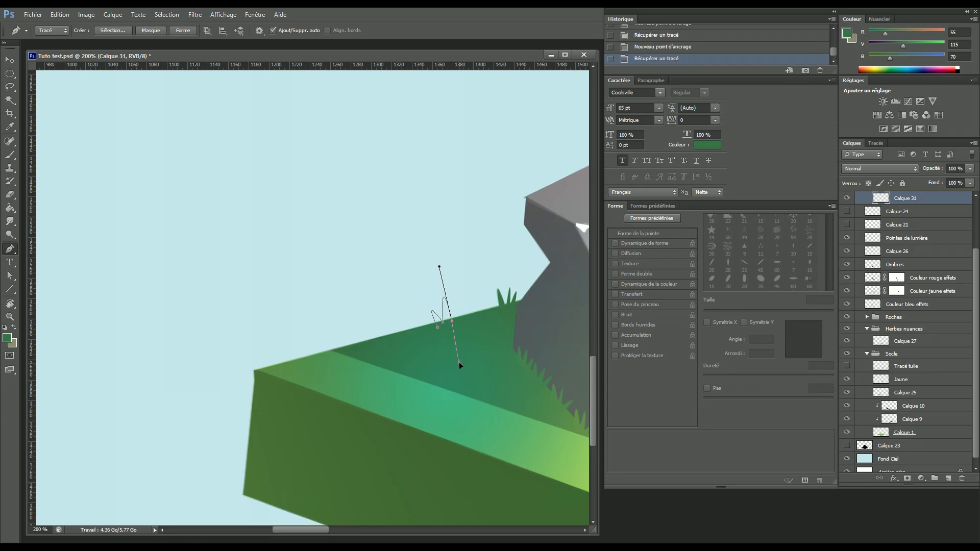
{"action": "left_click_drag", "start_coordinate": [457, 319], "coordinate": [462, 346]}
{"action": "left_click", "coordinate": [457, 320], "text": "alt"}
{"action": "left_click", "coordinate": [464, 320], "text": "alt"}
{"action": "left_click", "coordinate": [469, 320], "text": "alt"}
{"action": "left_click", "coordinate": [437, 327]}
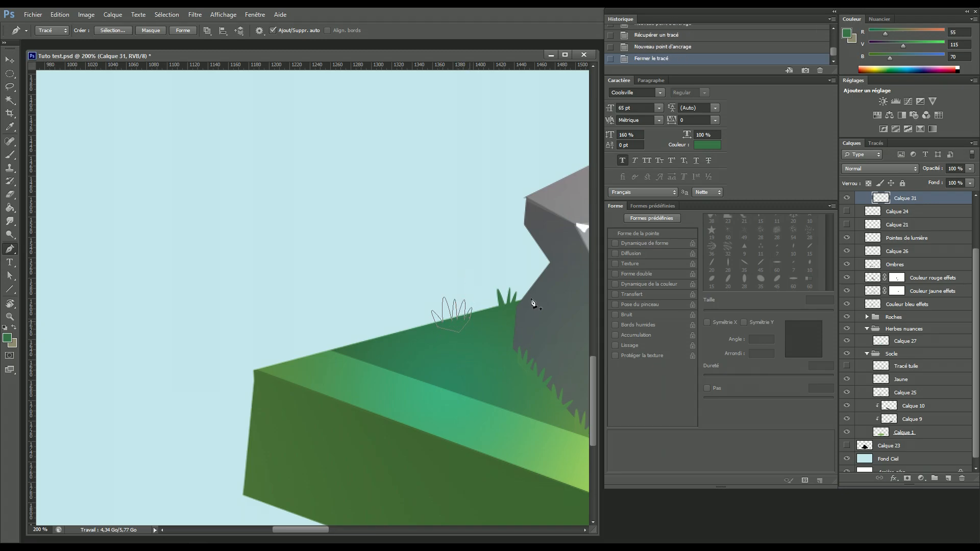
- Select the five-bladed tuft from its work path, fill it with sampled green (RGB 49, 120, 80) and deselect
{"action": "left_click", "coordinate": [875, 143]}
{"action": "left_click", "coordinate": [849, 156], "text": "ctrl"}
{"action": "left_click", "coordinate": [851, 143]}
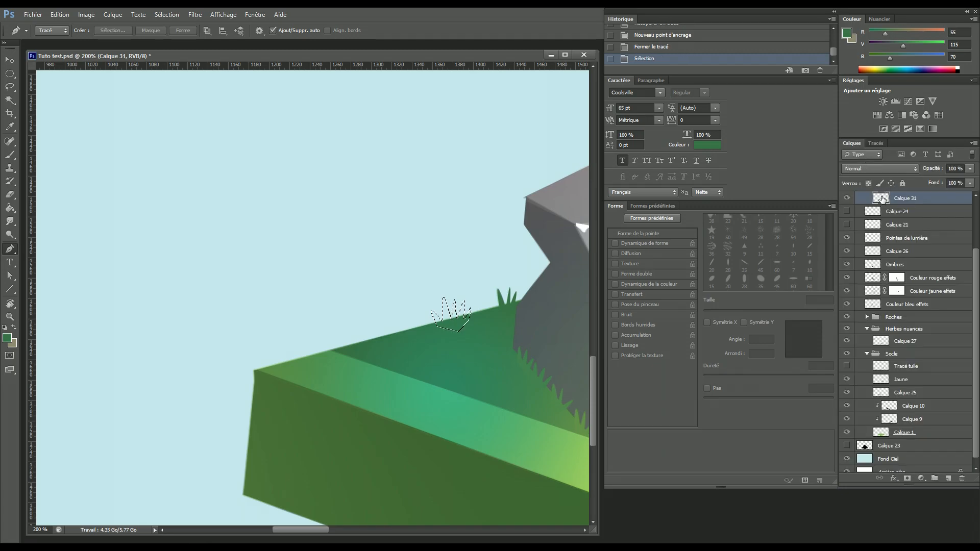
{"action": "key", "text": "i"}
{"action": "left_click", "coordinate": [467, 321]}
{"action": "key", "text": "g"}
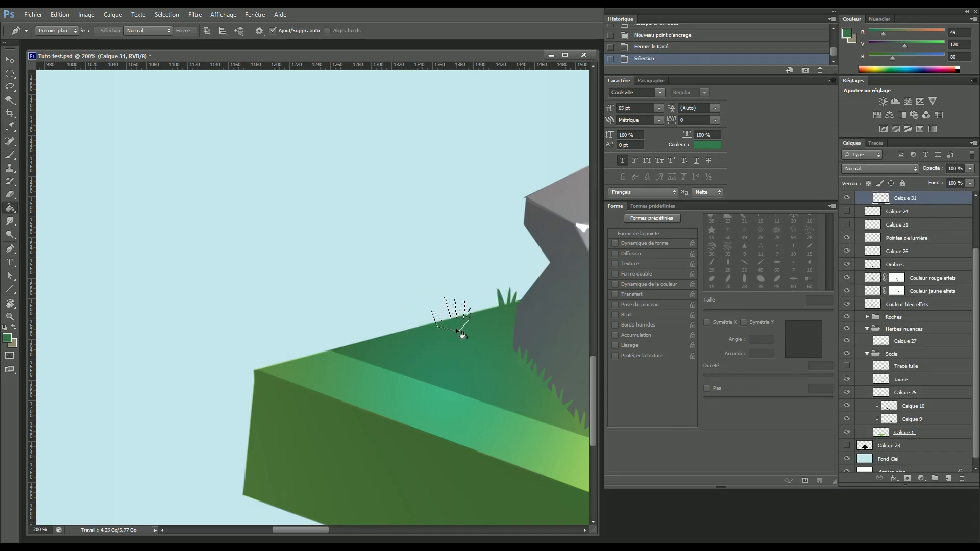
{"action": "left_click", "coordinate": [455, 328]}
{"action": "key", "text": "ctrl+d"}
- Draw a closed Pen tool outline of another multi-bladed tuft on the back edge, left of the five-bladed one
{"action": "scroll", "coordinate": [492, 346], "scroll_direction": "down", "scroll_amount": 1}
{"action": "scroll", "coordinate": [477, 341], "scroll_direction": "left", "scroll_amount": 1}
{"action": "key", "text": "p"}
{"action": "left_click", "coordinate": [441, 327]}
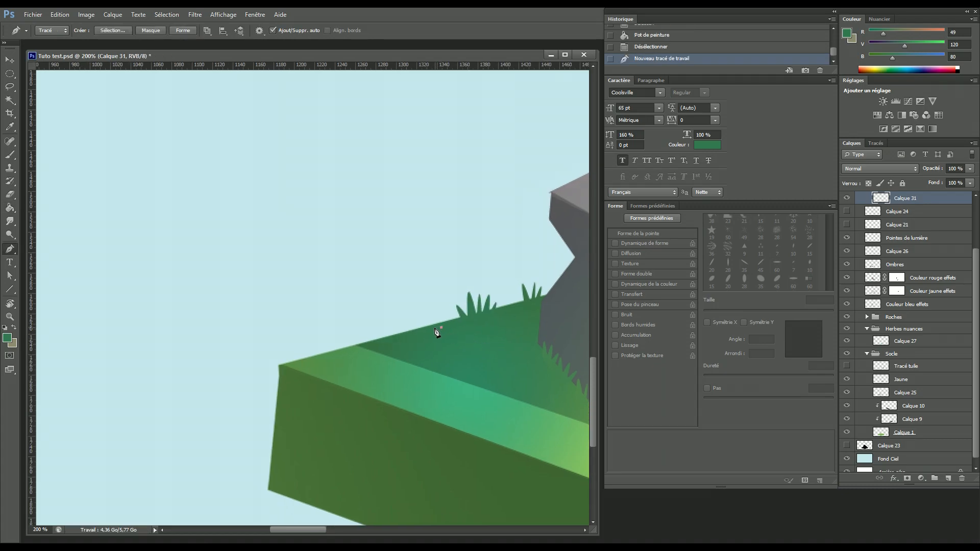
{"action": "left_click_drag", "start_coordinate": [423, 362], "coordinate": [421, 370]}
{"action": "left_click", "coordinate": [435, 330]}
{"action": "left_click_drag", "start_coordinate": [431, 374], "coordinate": [434, 377]}
{"action": "left_click", "coordinate": [428, 329]}
{"action": "left_click_drag", "start_coordinate": [421, 331], "coordinate": [437, 366]}
{"action": "left_click", "coordinate": [422, 332]}
{"action": "left_click_drag", "start_coordinate": [415, 333], "coordinate": [429, 362]}
{"action": "left_click", "coordinate": [415, 333]}
{"action": "left_click", "coordinate": [430, 339]}
{"action": "left_click", "coordinate": [442, 331]}
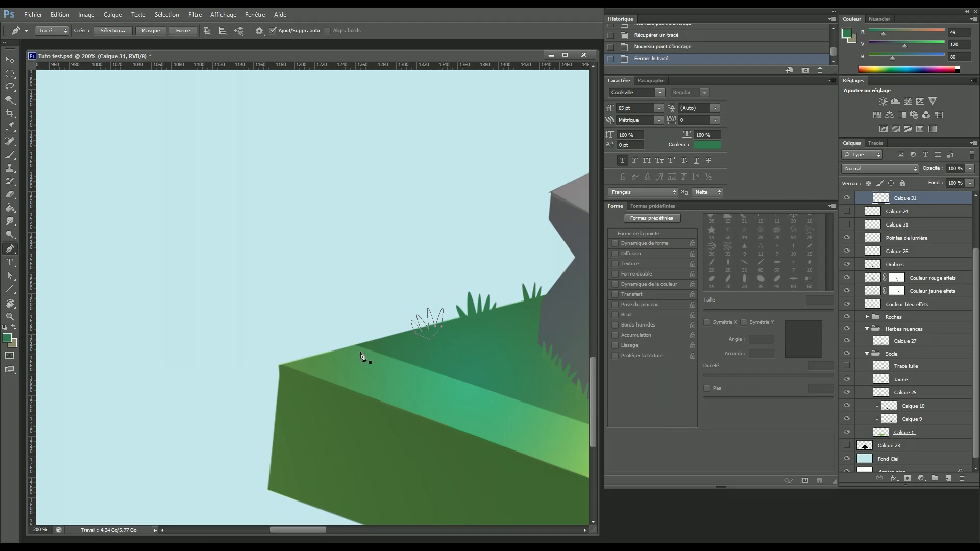
- Select the new tuft from its work path, fill it with the current green (RGB 49, 120, 80), deselect and save the document
{"action": "left_click", "coordinate": [874, 143]}
{"action": "left_click", "coordinate": [857, 153], "text": "ctrl"}
{"action": "left_click", "coordinate": [851, 143]}
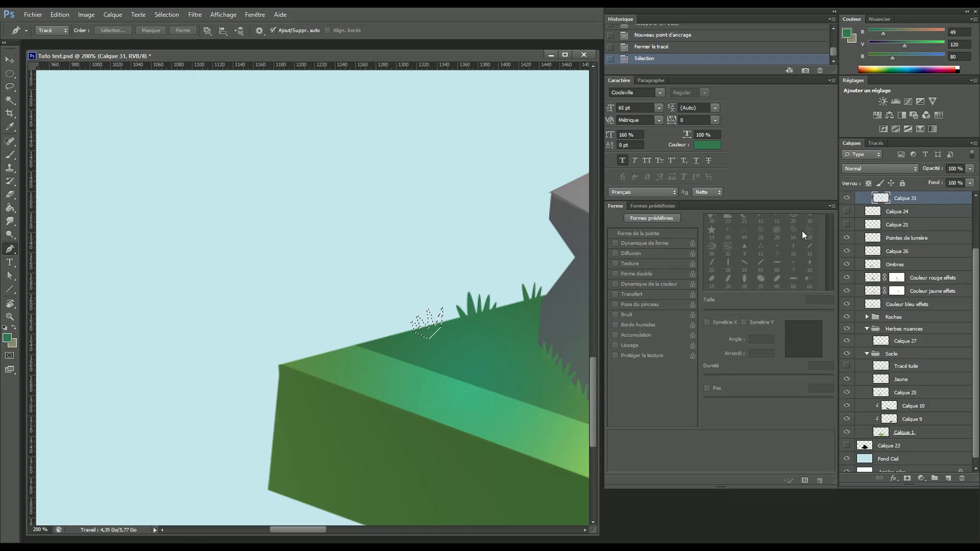
{"action": "key", "text": "g"}
{"action": "left_click", "coordinate": [434, 331]}
{"action": "key", "text": "ctrl+d"}
{"action": "key", "text": "ctrl+s"}
- Draw a closed Pen tool outline of a small tuft directly left of the leftmost filled tuft on the back edge
{"action": "left_click_drag", "start_coordinate": [461, 348], "coordinate": [501, 336]}
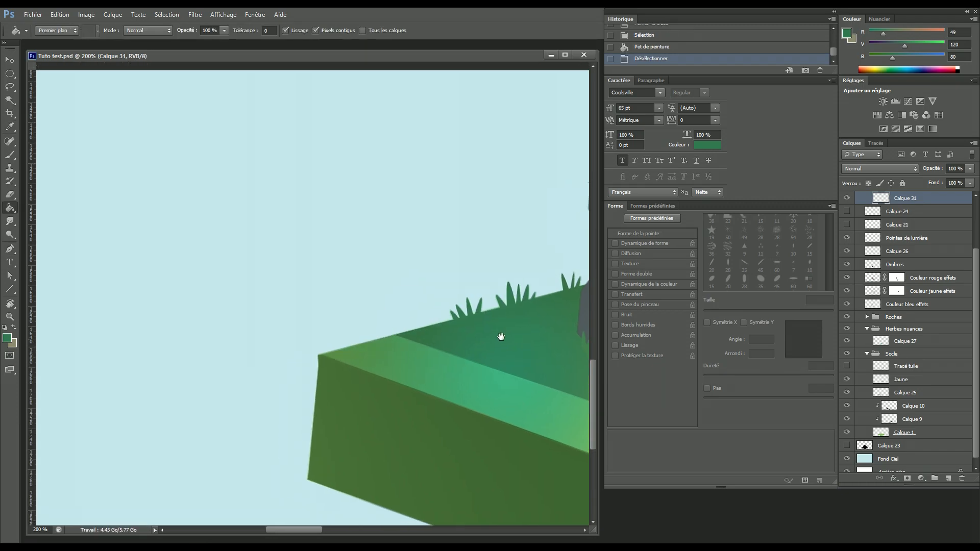
{"action": "key", "text": "p"}
{"action": "left_click", "coordinate": [447, 325]}
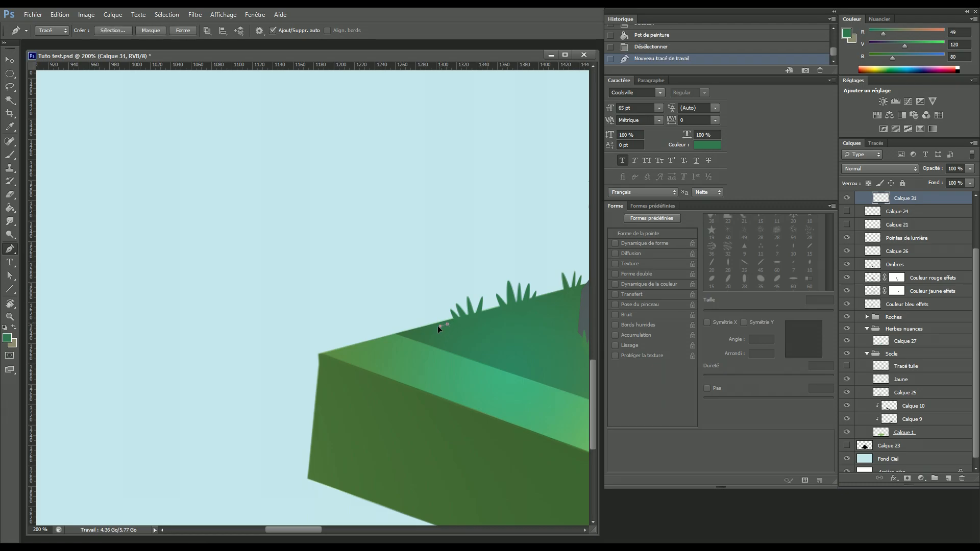
{"action": "left_click", "coordinate": [427, 364]}
{"action": "left_click", "coordinate": [440, 326], "text": "alt"}
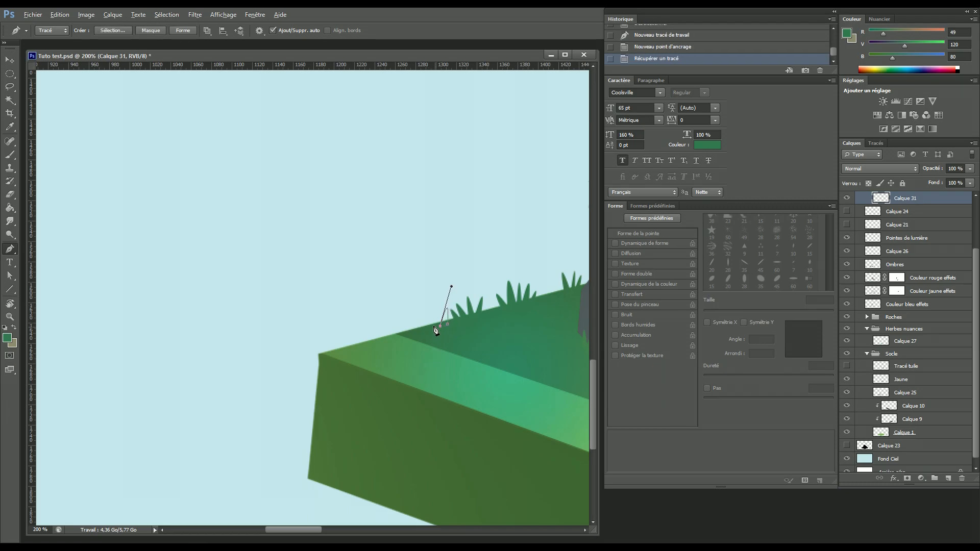
{"action": "left_click_drag", "start_coordinate": [433, 332], "coordinate": [446, 356]}
{"action": "left_click", "coordinate": [429, 330], "text": "alt"}
{"action": "left_click", "coordinate": [434, 332]}
- Select the small tuft from its work path, fill it with sampled green (RGB 51, 116, 75), deselect and save the document
{"action": "left_click", "coordinate": [876, 144]}
{"action": "left_click", "coordinate": [853, 157], "text": "ctrl"}
{"action": "left_click", "coordinate": [852, 144]}
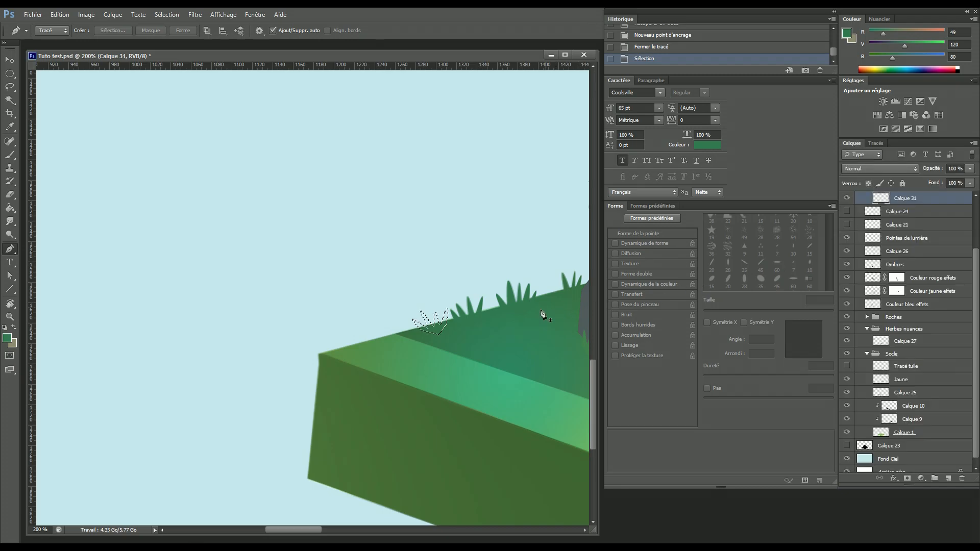
{"action": "key", "text": "i"}
{"action": "left_click", "coordinate": [457, 317]}
{"action": "key", "text": "g"}
{"action": "left_click", "coordinate": [435, 327]}
{"action": "key", "text": "ctrl+d"}
{"action": "key", "text": "ctrl+s"}
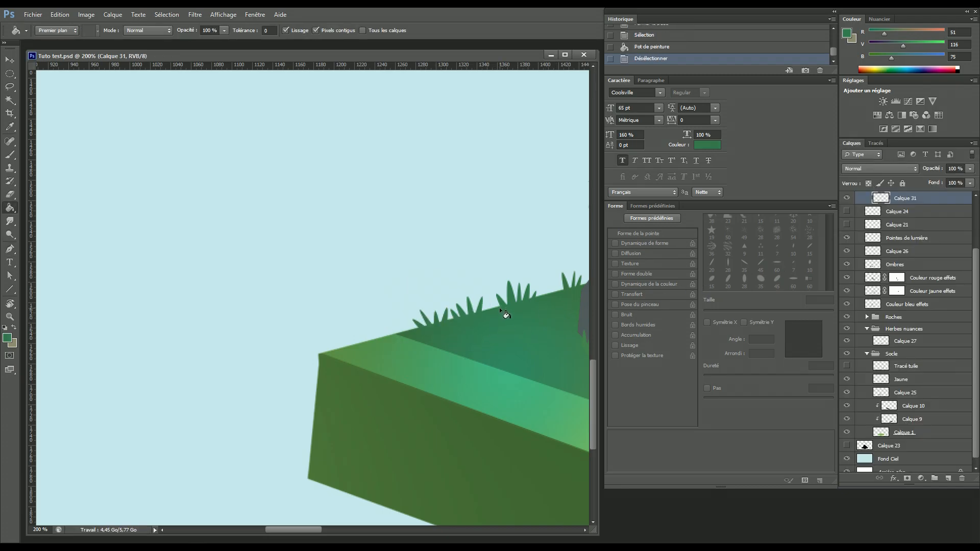
- Draw a closed Pen tool outline of a two-bladed tuft where the dark shadow meets the lighter grass on the back edge
{"action": "key", "text": "p"}
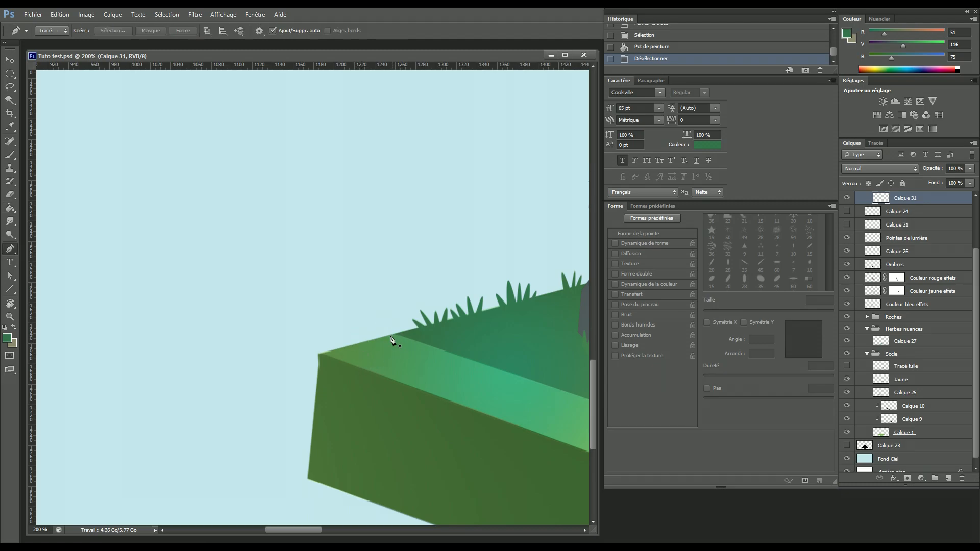
{"action": "left_click", "coordinate": [406, 335]}
{"action": "left_click_drag", "start_coordinate": [396, 369], "coordinate": [397, 371]}
{"action": "left_click", "coordinate": [404, 333], "text": "alt"}
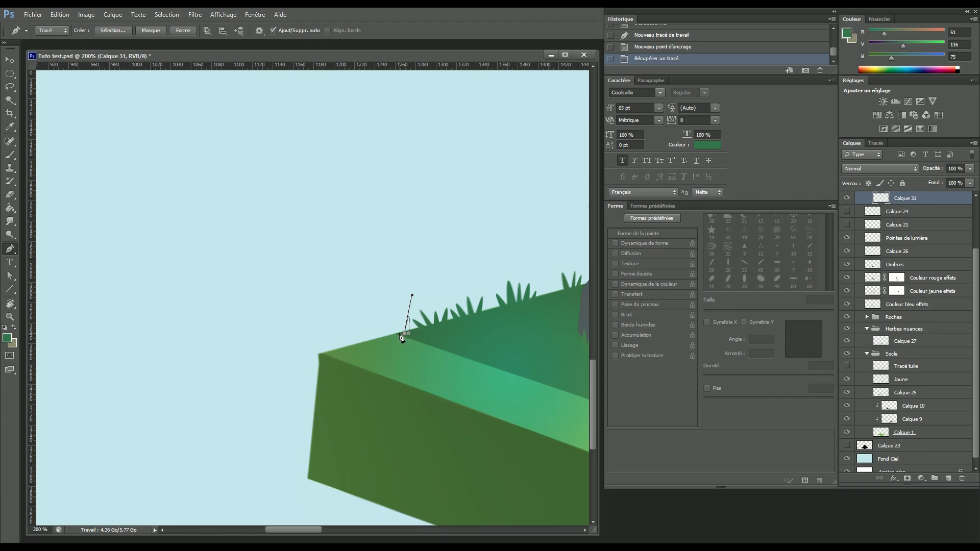
{"action": "left_click_drag", "start_coordinate": [401, 364], "coordinate": [406, 376]}
{"action": "left_click", "coordinate": [400, 334], "text": "alt"}
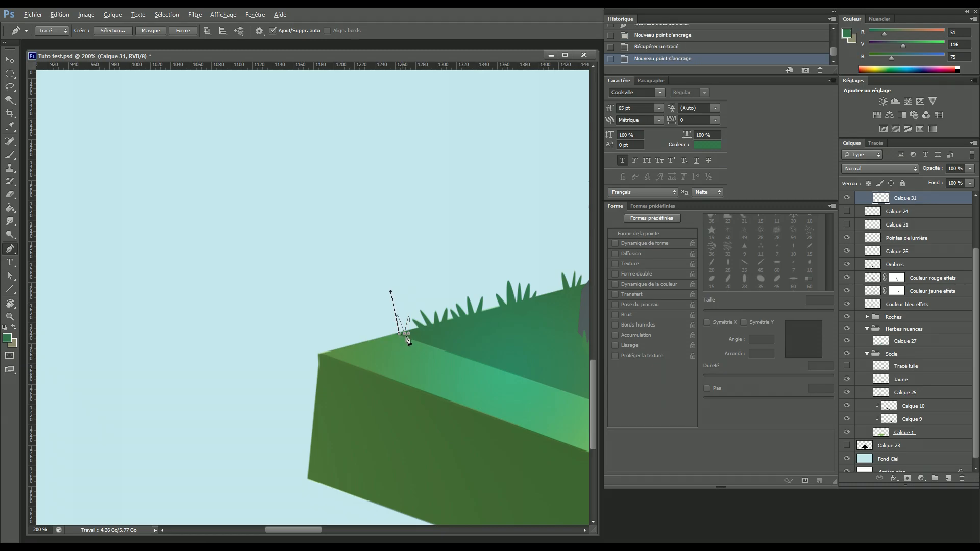
{"action": "left_click", "coordinate": [408, 336]}
- Select the two-bladed tuft from its work path, fill it with sampled dark green (RGB 54, 113, 69), deselect and save the document
{"action": "left_click", "coordinate": [875, 143]}
{"action": "key", "text": "ctrl+Return"}
{"action": "left_click", "coordinate": [851, 142]}
{"action": "key", "text": "i"}
{"action": "left_click", "coordinate": [449, 320]}
{"action": "key", "text": "g"}
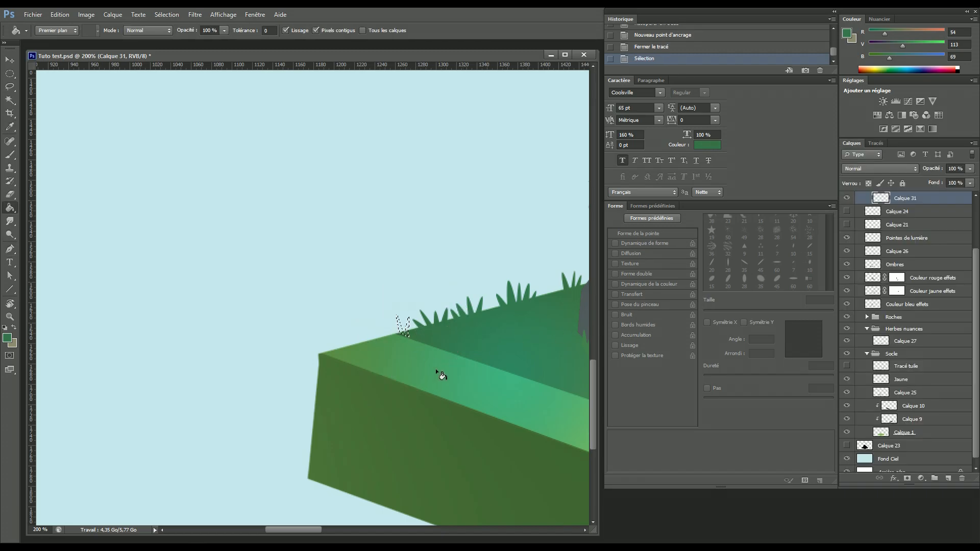
{"action": "left_click", "coordinate": [438, 372]}
{"action": "key", "text": "ctrl+d"}
{"action": "key", "text": "ctrl+s"}
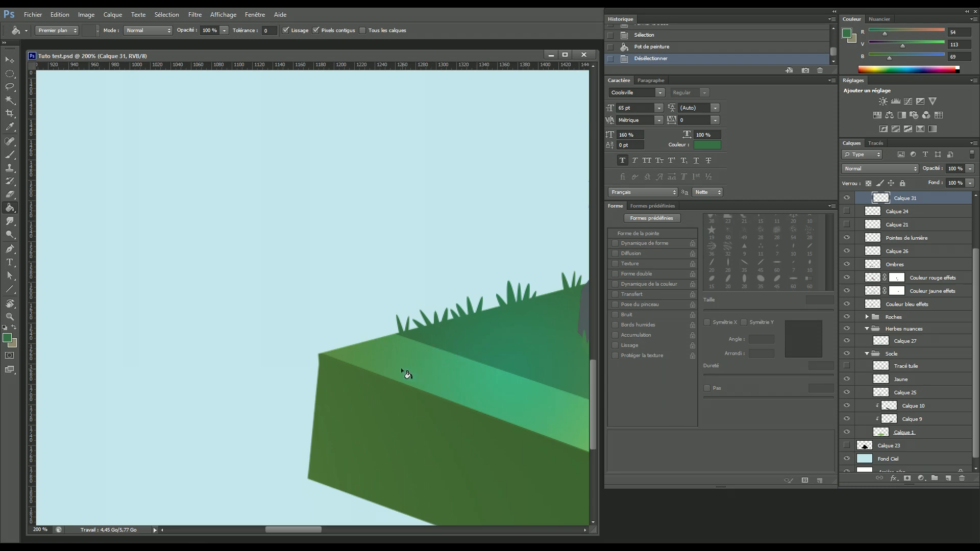
- Draw a closed Pen tool outline of a three-bladed tuft on the lighter grass, just left of the two-bladed tuft
{"action": "key", "text": "p"}
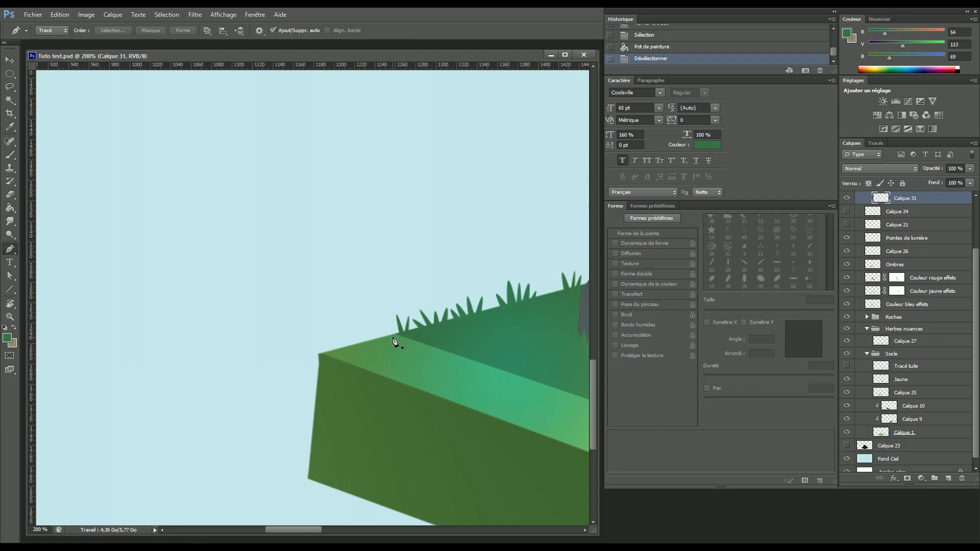
{"action": "left_click", "coordinate": [397, 339]}
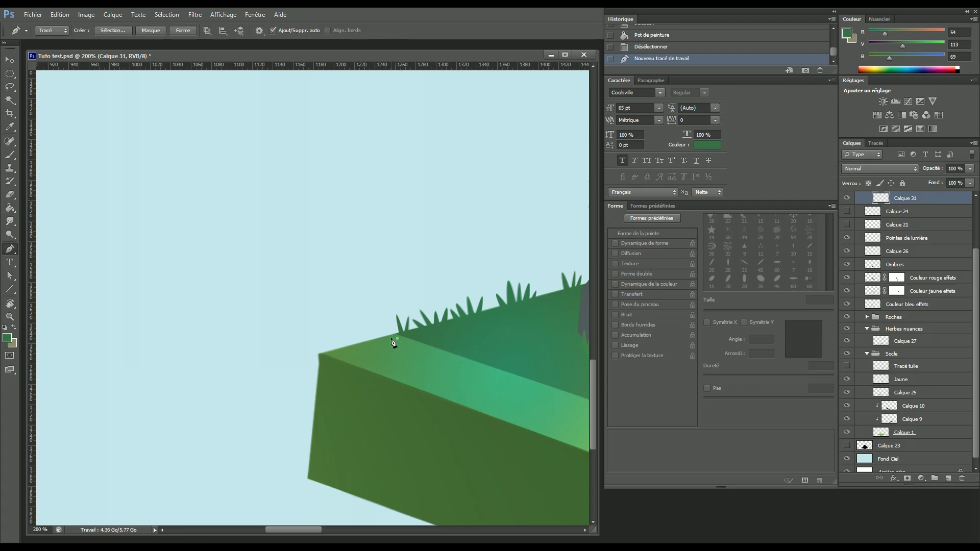
{"action": "left_click_drag", "start_coordinate": [378, 360], "coordinate": [374, 377]}
{"action": "left_click", "coordinate": [392, 338], "text": "alt"}
{"action": "left_click_drag", "start_coordinate": [387, 373], "coordinate": [389, 383]}
{"action": "left_click", "coordinate": [387, 339], "text": "alt"}
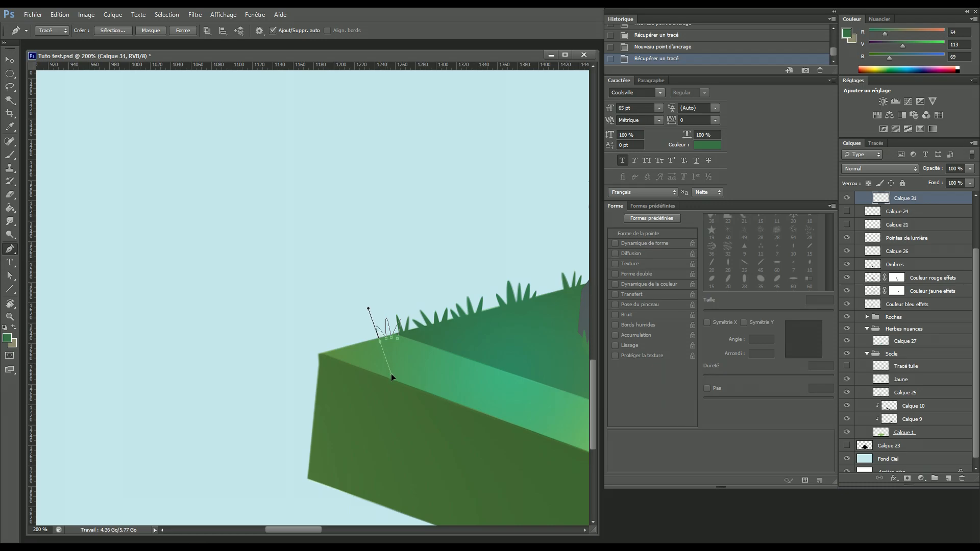
{"action": "left_click", "coordinate": [393, 337]}
- Select the three-bladed tuft from its work path, fill it with sampled lighter green (RGB 77, 145, 83) and deselect
{"action": "left_click", "coordinate": [875, 144]}
{"action": "key", "text": "ctrl+Return"}
{"action": "left_click", "coordinate": [852, 144]}
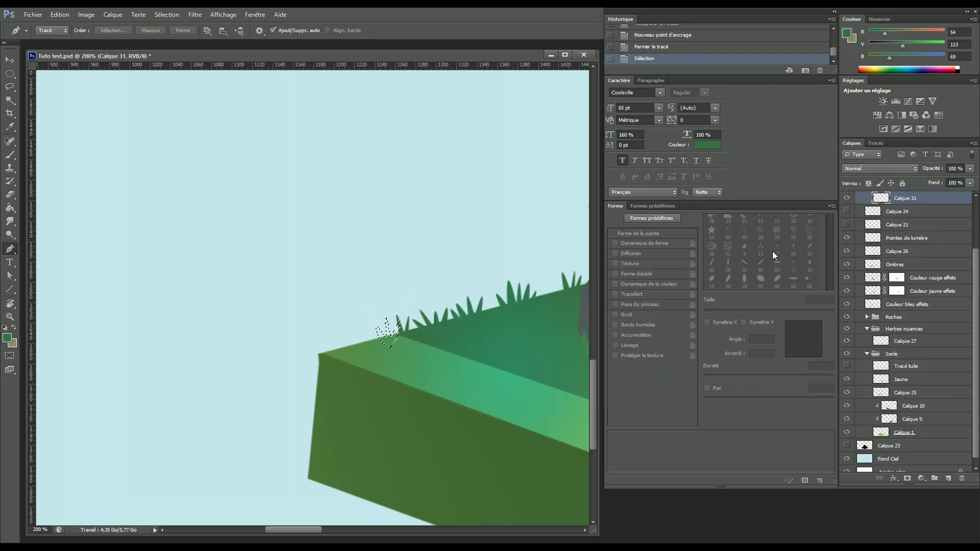
{"action": "key", "text": "i"}
{"action": "left_click", "coordinate": [390, 334]}
{"action": "key", "text": "p"}
{"action": "key", "text": "g"}
{"action": "left_click", "coordinate": [441, 355]}
{"action": "key", "text": "ctrl+d"}
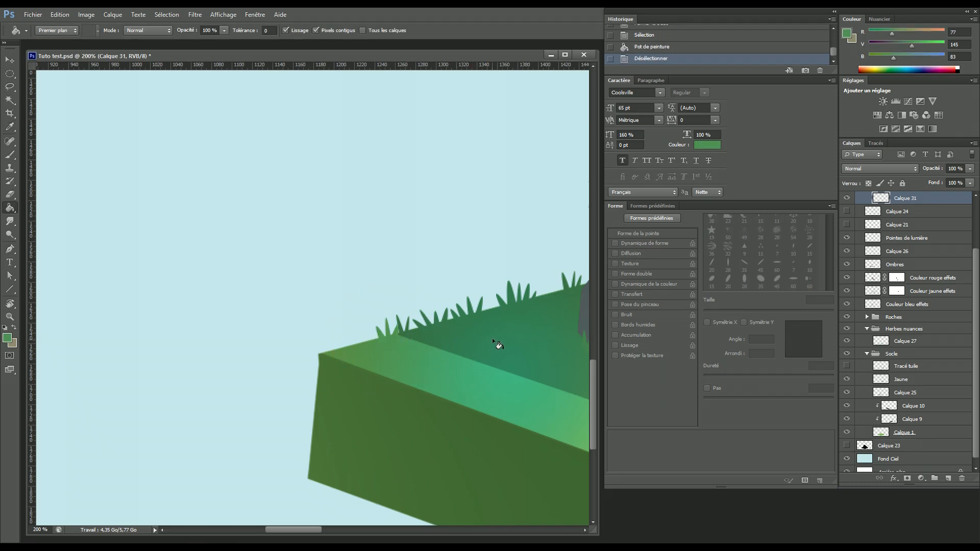
{"action": "key", "text": "s"}
- Draw a closed Pen tool outline of a long multi-bladed tuft along the remaining back edge up to the tile's left corner
{"action": "key", "text": "p"}
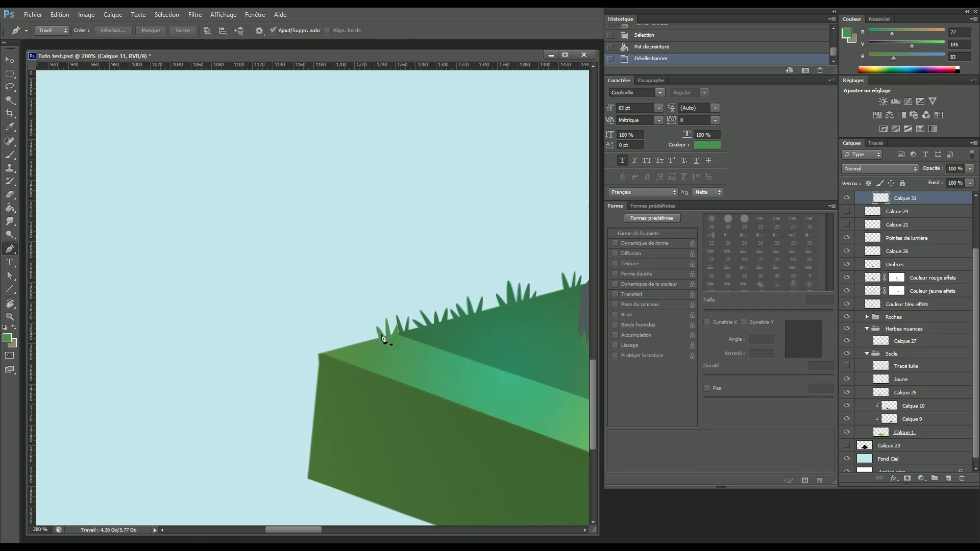
{"action": "left_click", "coordinate": [372, 346]}
{"action": "left_click", "coordinate": [368, 348]}
{"action": "left_click", "coordinate": [365, 346], "text": "alt"}
{"action": "left_click_drag", "start_coordinate": [360, 347], "coordinate": [364, 401]}
{"action": "left_click", "coordinate": [360, 346], "text": "alt"}
{"action": "left_click_drag", "start_coordinate": [353, 349], "coordinate": [364, 389]}
{"action": "left_click", "coordinate": [353, 350], "text": "alt"}
{"action": "left_click", "coordinate": [342, 354]}
{"action": "left_click_drag", "start_coordinate": [332, 377], "coordinate": [354, 384]}
{"action": "left_click", "coordinate": [341, 351], "text": "alt"}
{"action": "left_click", "coordinate": [335, 352], "text": "alt"}
{"action": "left_click", "coordinate": [335, 352], "text": "alt"}
{"action": "left_click_drag", "start_coordinate": [329, 355], "coordinate": [362, 421]}
{"action": "left_click", "coordinate": [326, 356], "text": "alt"}
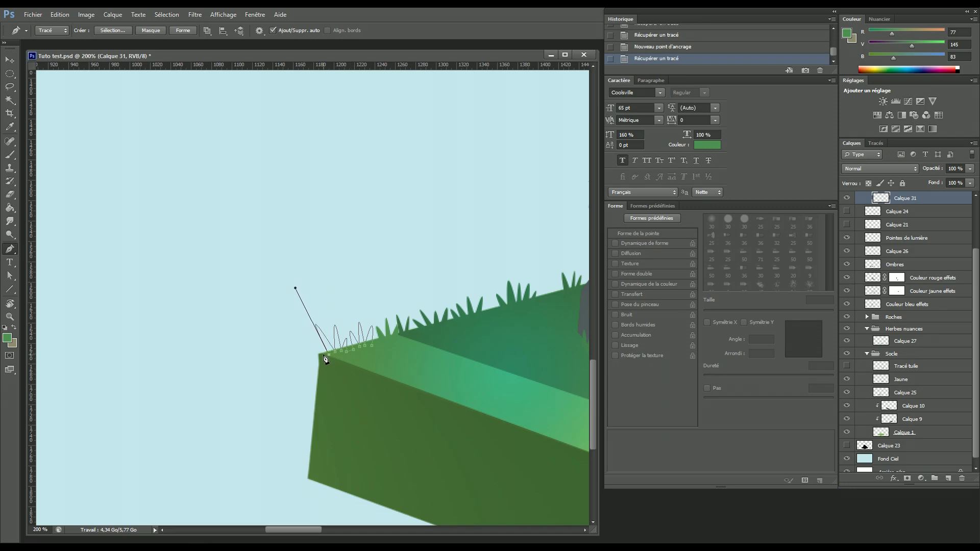
{"action": "left_click_drag", "start_coordinate": [362, 393], "coordinate": [365, 394]}
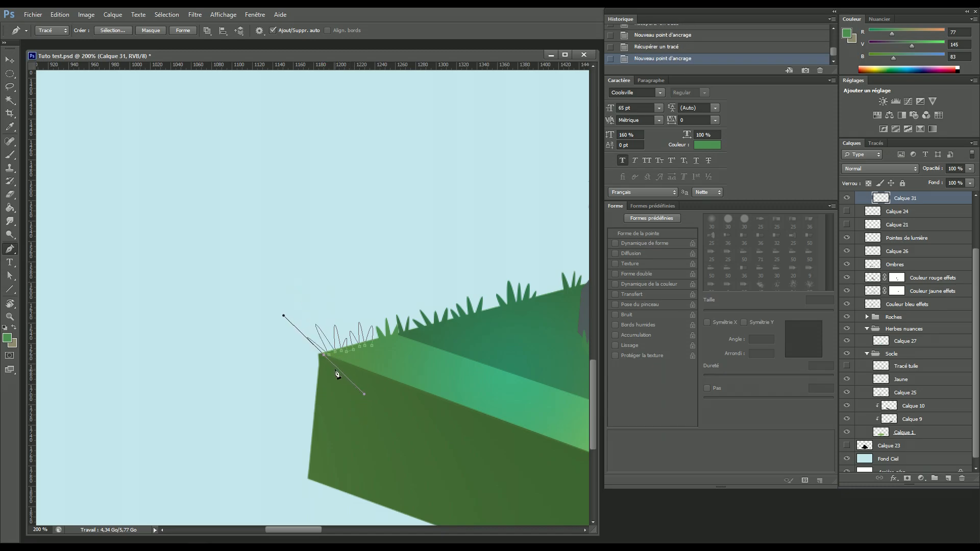
{"action": "left_click", "coordinate": [324, 355], "text": "alt"}
{"action": "left_click", "coordinate": [338, 360]}
{"action": "left_click", "coordinate": [368, 351]}
{"action": "left_click", "coordinate": [372, 346]}
- Select the corner tuft from its work path, fill it with sampled green (RGB 82, 142, 77), deselect and save the document
{"action": "left_click", "coordinate": [875, 143]}
{"action": "left_click", "coordinate": [854, 155], "text": "ctrl"}
{"action": "left_click", "coordinate": [852, 144]}
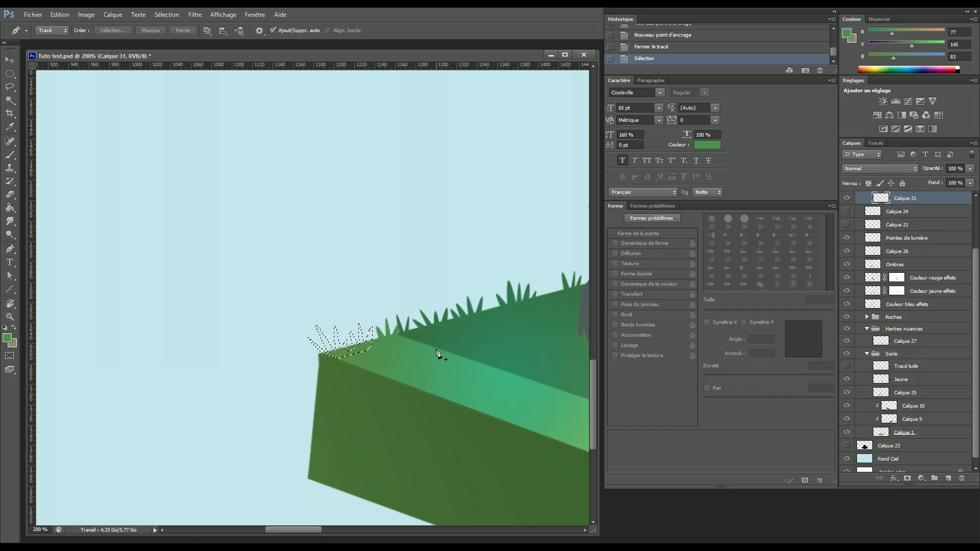
{"action": "key", "text": "g"}
{"action": "left_click", "coordinate": [350, 354]}
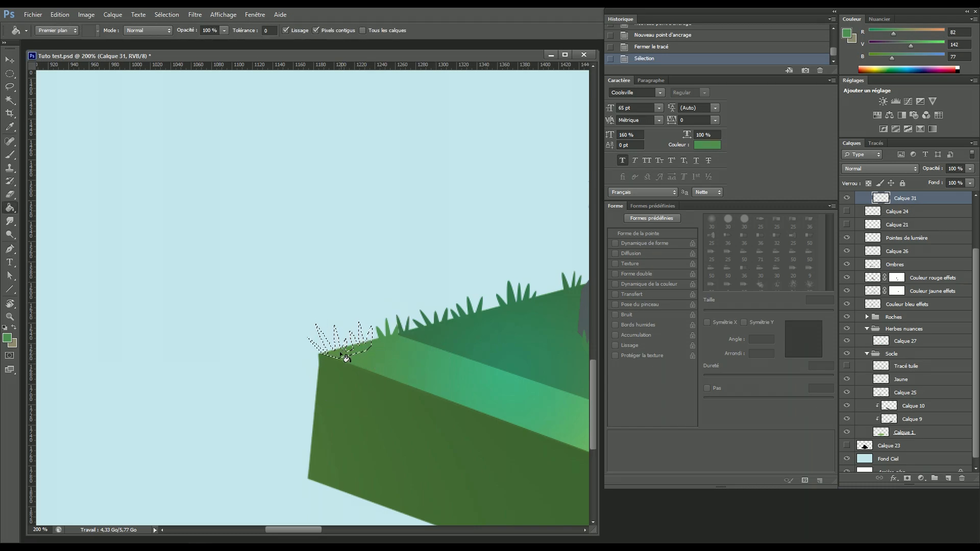
{"action": "key", "text": "ctrl+d"}
{"action": "key", "text": "ctrl+s"}
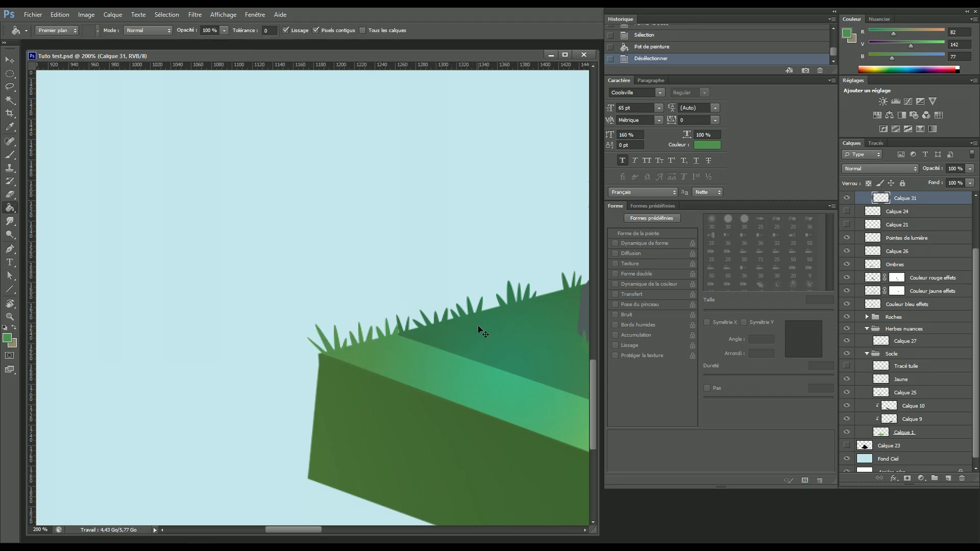
- Draw a closed Pen tool outline of a multi-bladed tuft on the tile's right back edge, directly beside the rocks
{"action": "scroll", "coordinate": [474, 324], "scroll_direction": "down", "scroll_amount": 4}
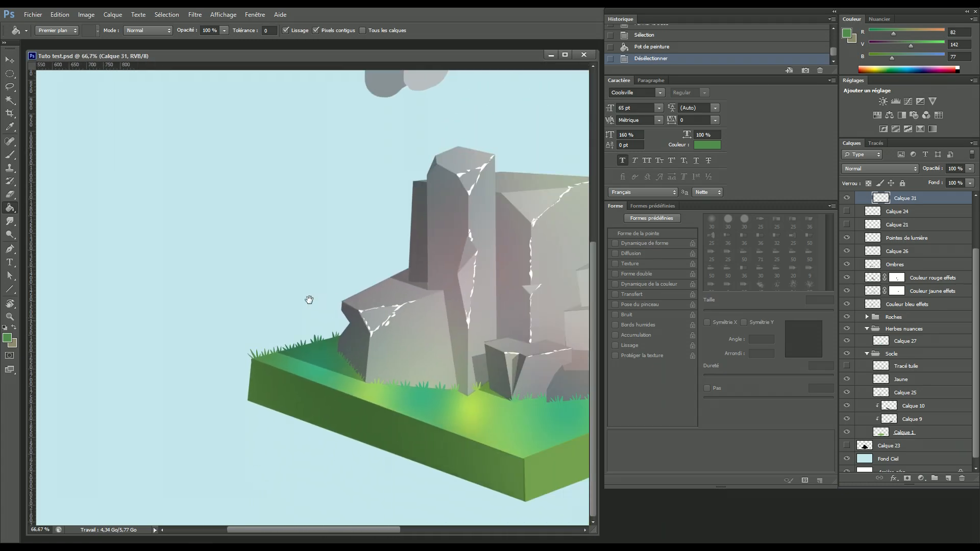
{"action": "scroll", "coordinate": [317, 301], "scroll_direction": "right", "scroll_amount": 10}
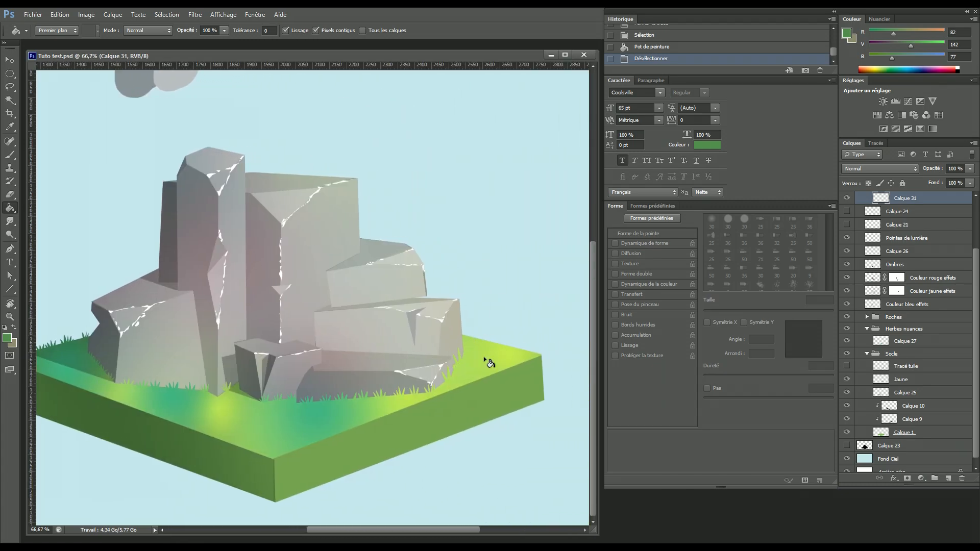
{"action": "scroll", "coordinate": [497, 361], "scroll_direction": "up", "scroll_amount": 3}
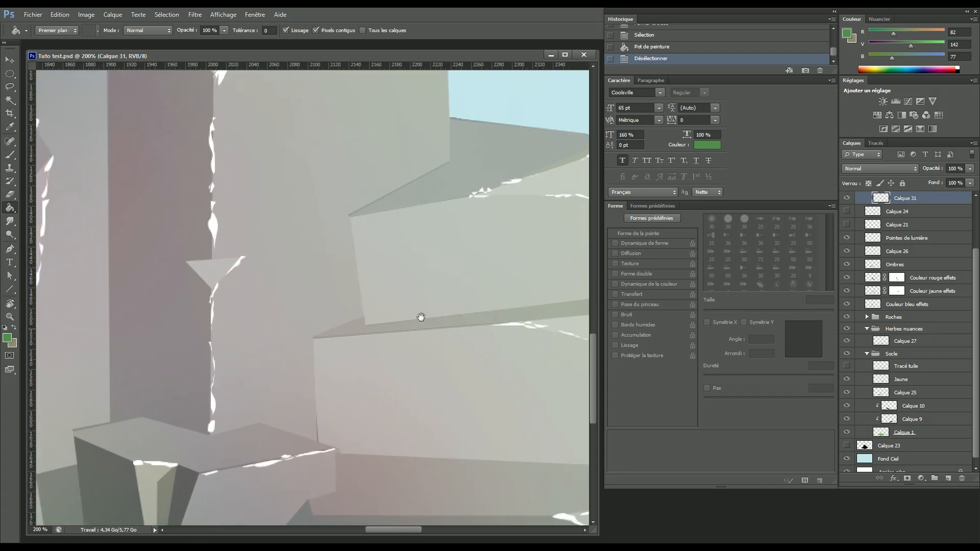
{"action": "scroll", "coordinate": [437, 320], "scroll_direction": "right", "scroll_amount": 8}
{"action": "key", "text": "p"}
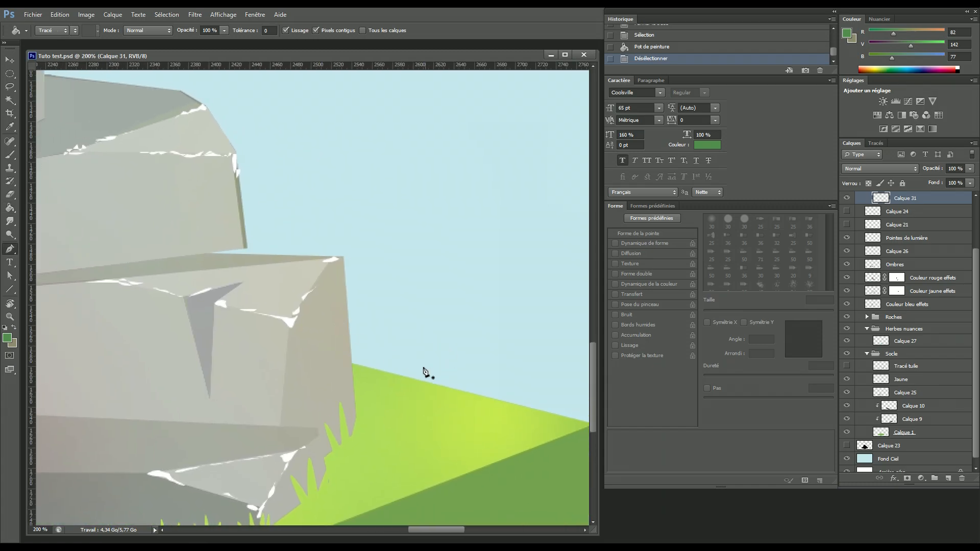
{"action": "left_click", "coordinate": [355, 367]}
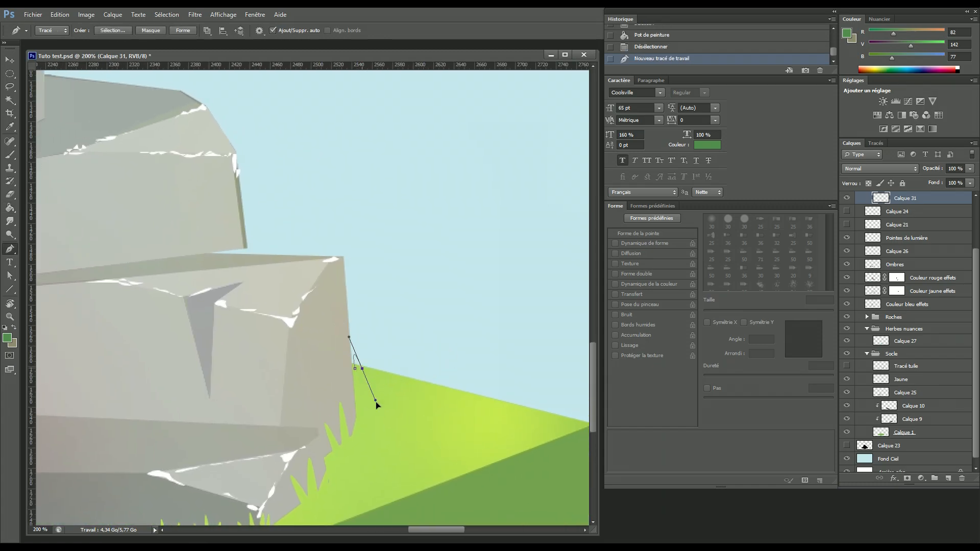
{"action": "left_click_drag", "start_coordinate": [372, 406], "coordinate": [373, 407]}
{"action": "left_click_drag", "start_coordinate": [368, 369], "coordinate": [369, 425]}
{"action": "left_click", "coordinate": [368, 370], "text": "alt"}
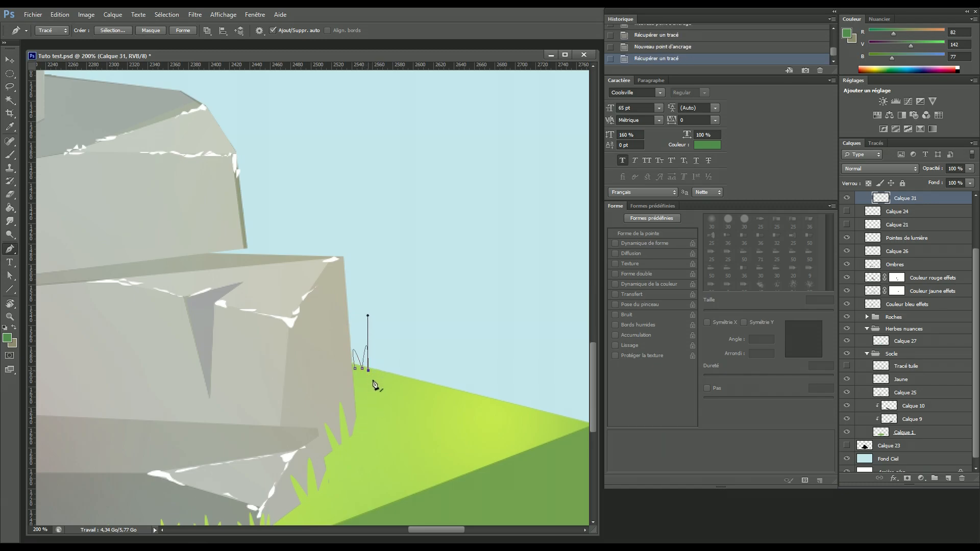
{"action": "key", "text": "ctrl+z"}
{"action": "left_click_drag", "start_coordinate": [357, 408], "coordinate": [355, 412]}
{"action": "left_click", "coordinate": [373, 373], "text": "alt"}
{"action": "left_click", "coordinate": [381, 374]}
{"action": "left_click_drag", "start_coordinate": [394, 408], "coordinate": [394, 408]}
{"action": "left_click", "coordinate": [386, 375], "text": "alt"}
{"action": "left_click", "coordinate": [385, 374], "text": "alt"}
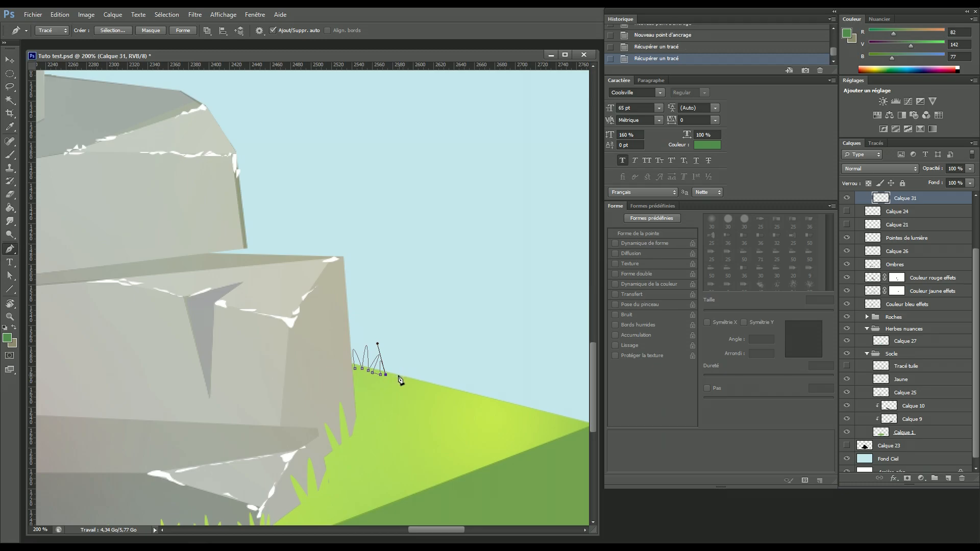
{"action": "left_click_drag", "start_coordinate": [393, 405], "coordinate": [394, 430]}
{"action": "left_click", "coordinate": [393, 377], "text": "alt"}
{"action": "left_click_drag", "start_coordinate": [398, 379], "coordinate": [382, 401]}
{"action": "left_click", "coordinate": [398, 379], "text": "alt"}
{"action": "left_click", "coordinate": [402, 381], "text": "alt"}
{"action": "left_click", "coordinate": [387, 384]}
{"action": "left_click", "coordinate": [371, 378]}
{"action": "left_click", "coordinate": [356, 370]}
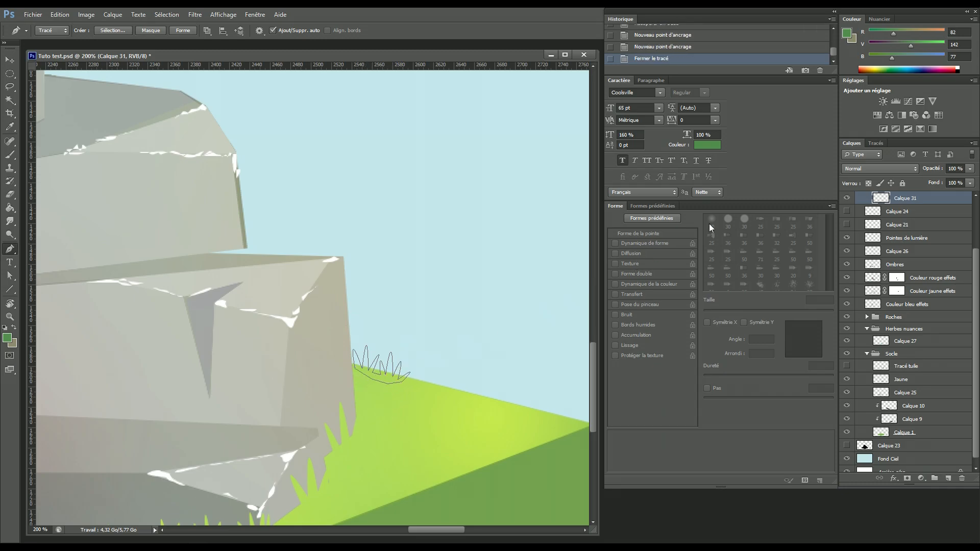
- Select the tuft beside the rocks from its work path, fill it with sampled yellow-green (RGB 173, 217, 89), deselect and save the document
{"action": "left_click", "coordinate": [875, 143]}
{"action": "left_click", "coordinate": [852, 145]}
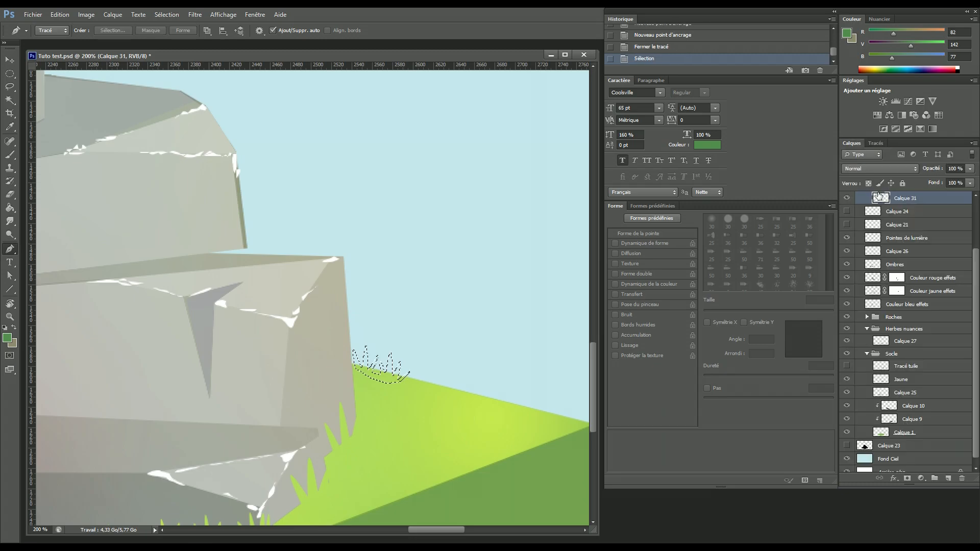
{"action": "key", "text": "i"}
{"action": "left_click", "coordinate": [388, 377]}
{"action": "key", "text": "g"}
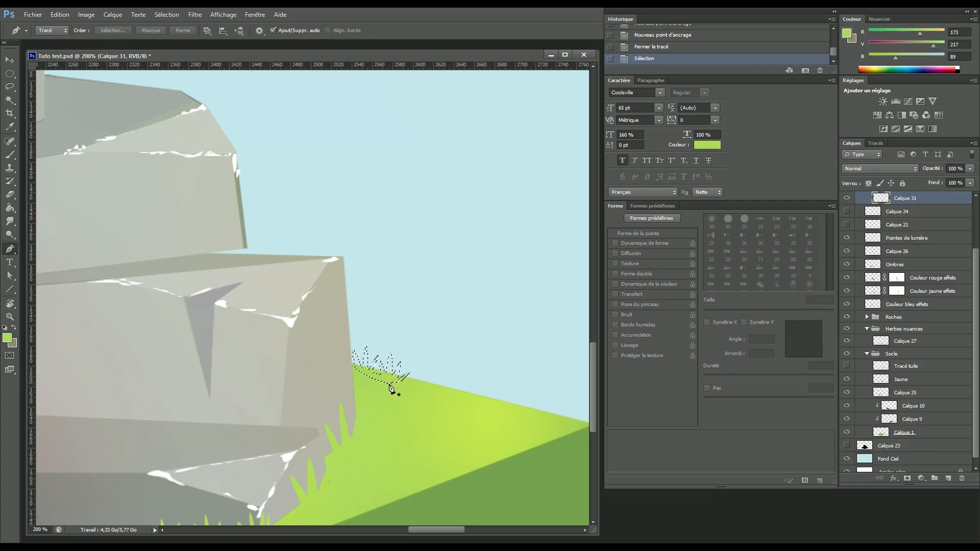
{"action": "left_click", "coordinate": [392, 377]}
{"action": "key", "text": "ctrl+d"}
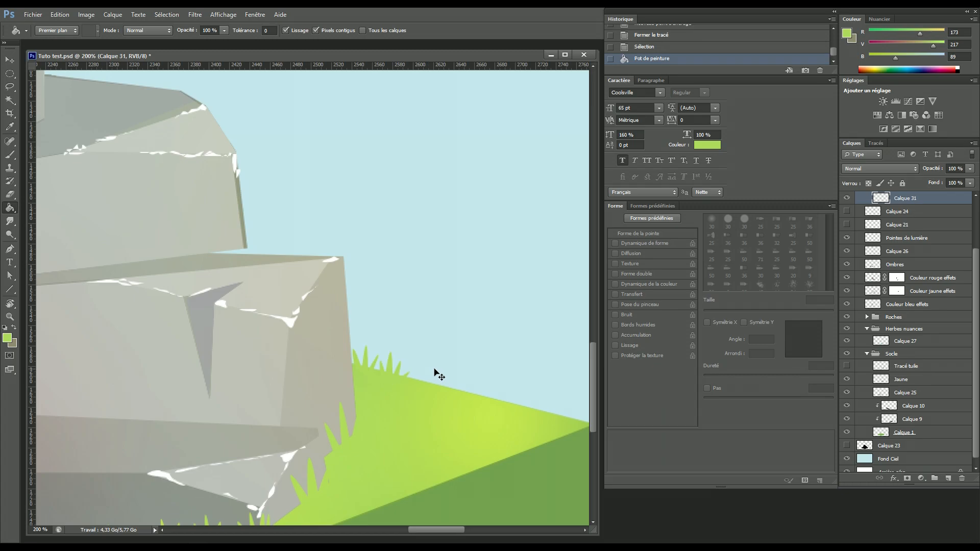
- Draw a closed Pen tool outline of a small multi-bladed tuft on the back edge, just right of the tuft beside the rocks
{"action": "key", "text": "p"}
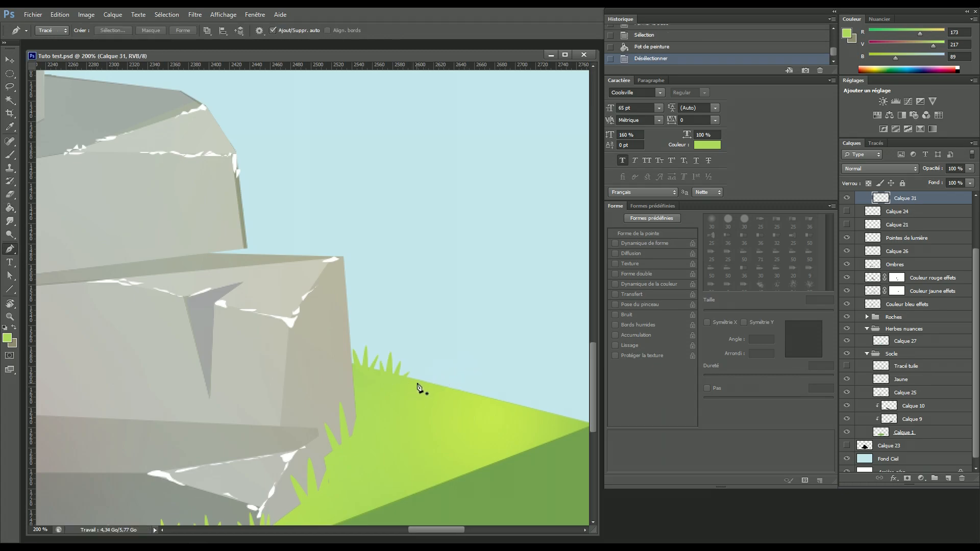
{"action": "left_click", "coordinate": [416, 384]}
{"action": "left_click_drag", "start_coordinate": [442, 422], "coordinate": [441, 421]}
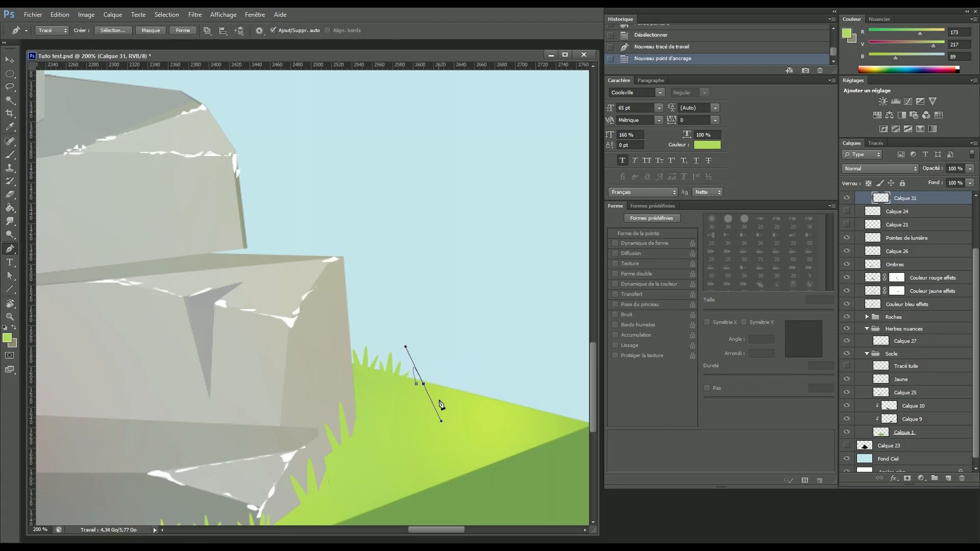
{"action": "left_click", "coordinate": [429, 387]}
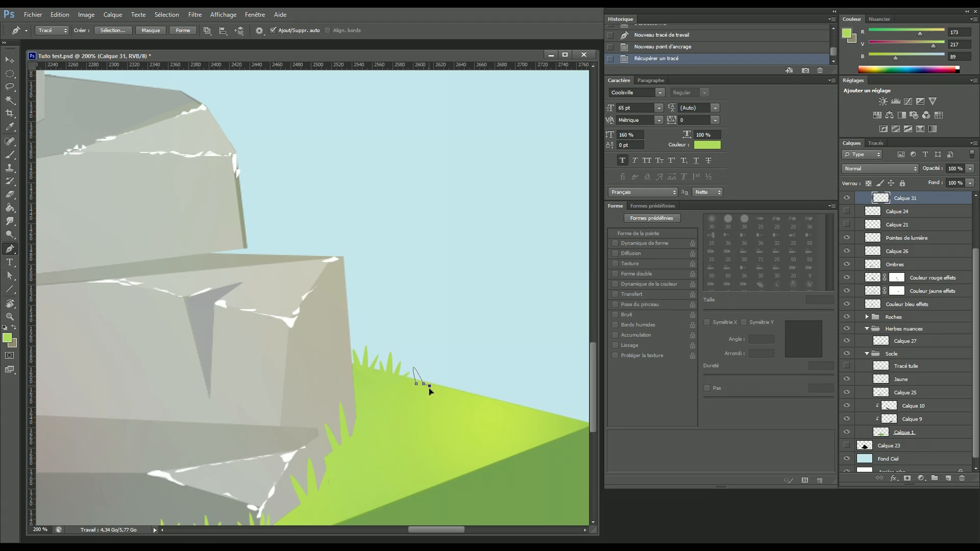
{"action": "left_click_drag", "start_coordinate": [432, 432], "coordinate": [432, 436]}
{"action": "left_click", "coordinate": [430, 387]}
{"action": "left_click", "coordinate": [434, 387]}
{"action": "left_click_drag", "start_coordinate": [430, 409], "coordinate": [427, 421]}
{"action": "left_click", "coordinate": [439, 390], "text": "alt"}
{"action": "left_click", "coordinate": [445, 391]}
{"action": "left_click", "coordinate": [416, 383]}
- Select the small second tuft from its work path, fill it with sampled yellow-green (RGB 183, 223, 82) and deselect
{"action": "left_click", "coordinate": [875, 143]}
{"action": "left_click", "coordinate": [853, 160], "text": "ctrl"}
{"action": "left_click", "coordinate": [851, 143]}
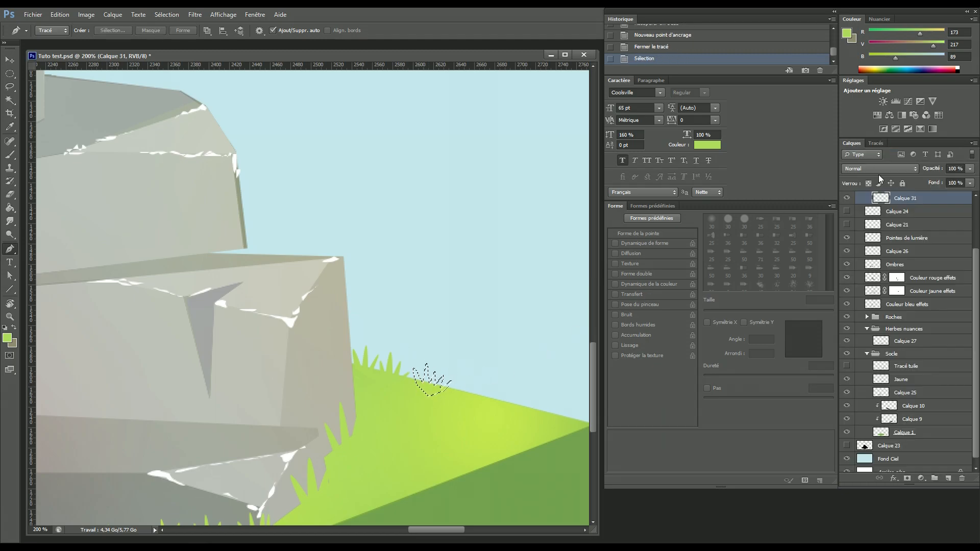
{"action": "key", "text": "i"}
{"action": "left_click", "coordinate": [433, 388]}
{"action": "key", "text": "g"}
{"action": "left_click", "coordinate": [437, 388]}
{"action": "key", "text": "ctrl+d"}
- Draw a closed Pen tool outline of a third, four-bladed tuft farther right along the same back edge
{"action": "key", "text": "p"}
{"action": "left_click", "coordinate": [458, 391]}
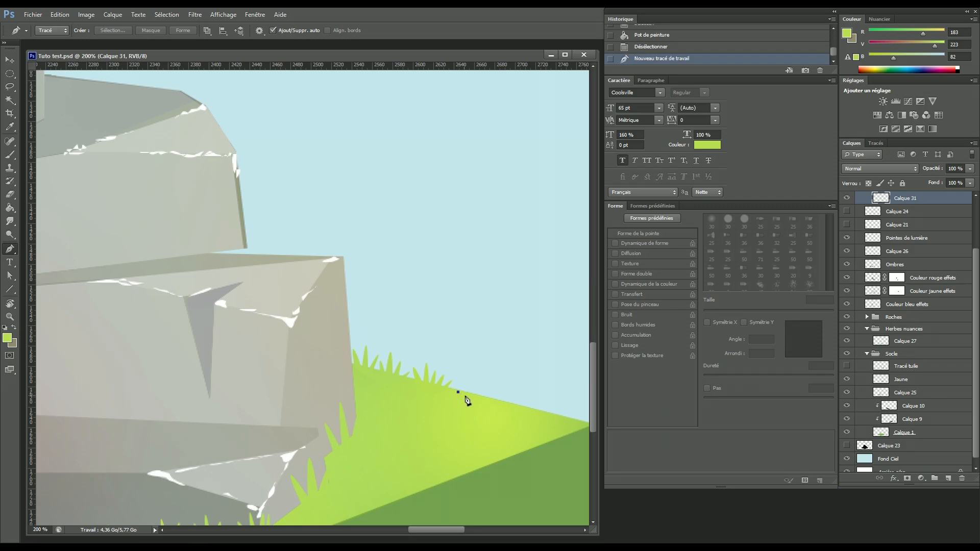
{"action": "left_click", "coordinate": [481, 425]}
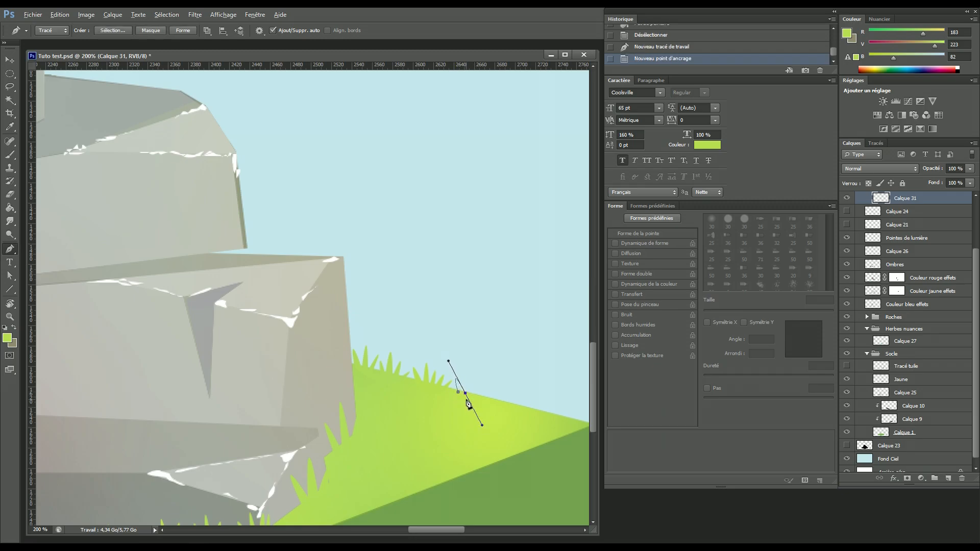
{"action": "left_click", "coordinate": [466, 394], "text": "alt"}
{"action": "mouse_move", "coordinate": [471, 433]}
{"action": "left_mouse_down"}
{"action": "mouse_move", "coordinate": [470, 449]}
{"action": "mouse_move", "coordinate": [464, 432]}
{"action": "left_mouse_up"}
{"action": "left_click", "coordinate": [471, 397], "text": "alt"}
{"action": "left_click", "coordinate": [474, 398], "text": "alt"}
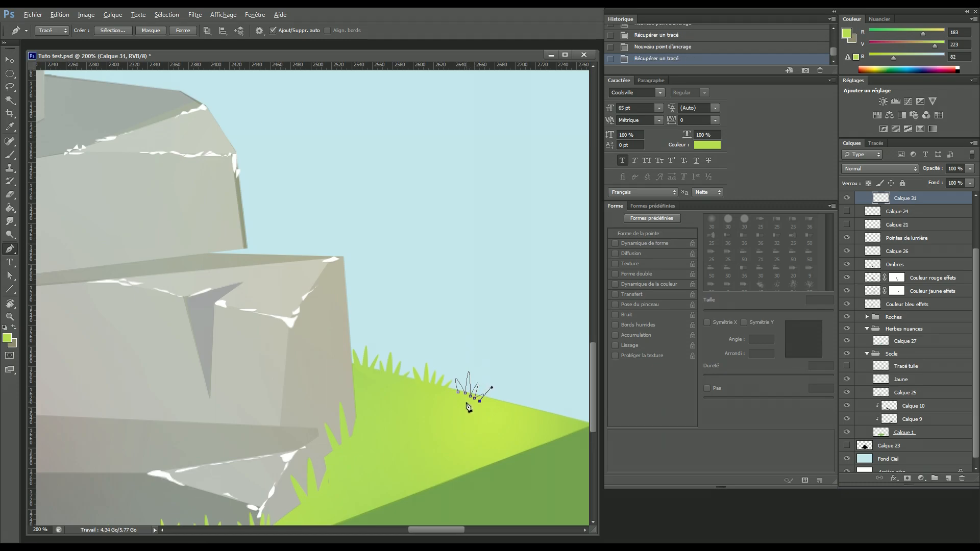
{"action": "left_click", "coordinate": [458, 392]}
- Select the third tuft from its work path, fill it with sampled bright yellow-green (RGB 192, 229, 79) and deselect
{"action": "left_click", "coordinate": [875, 143]}
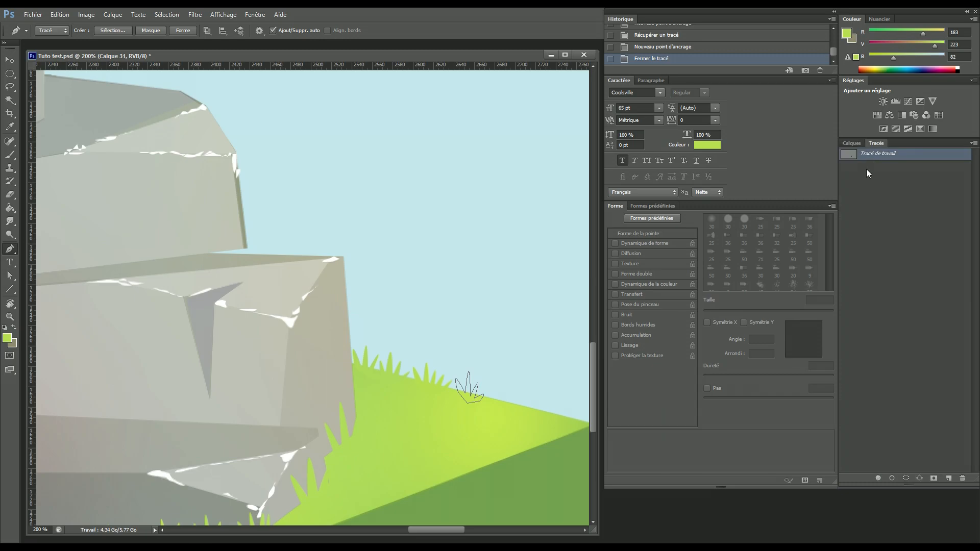
{"action": "left_click", "coordinate": [846, 158], "text": "ctrl"}
{"action": "left_click", "coordinate": [852, 143]}
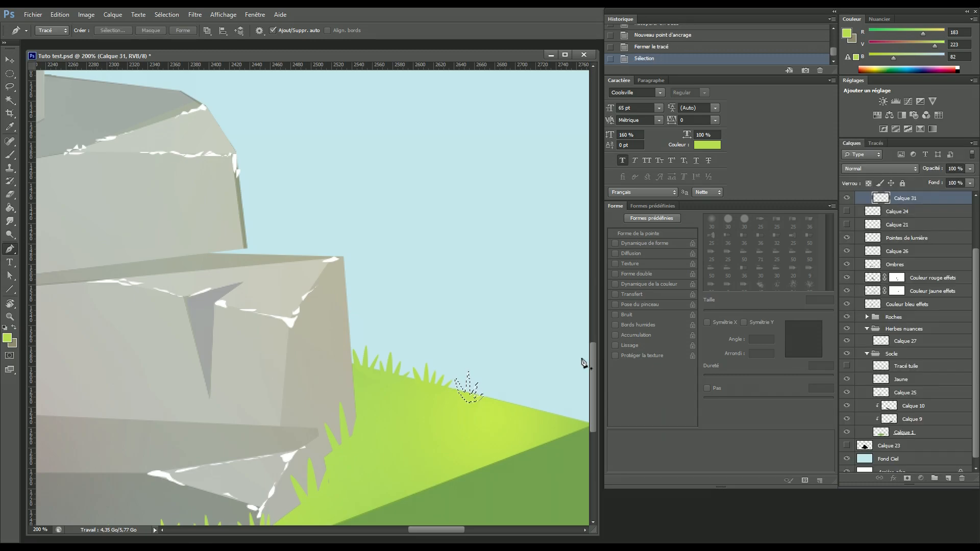
{"action": "key", "text": "i"}
{"action": "left_click", "coordinate": [470, 389]}
{"action": "key", "text": "g"}
{"action": "left_click", "coordinate": [467, 396]}
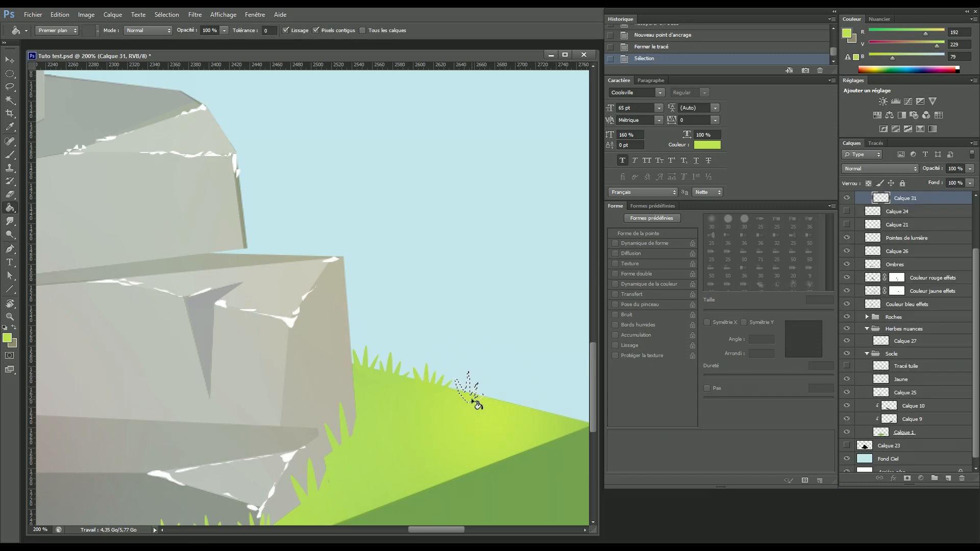
{"action": "key", "text": "ctrl+d"}
- Draw a closed Pen tool outline of a fourth tuft with four blades, just right of the third one
{"action": "key", "text": "p"}
{"action": "left_click", "coordinate": [492, 401]}
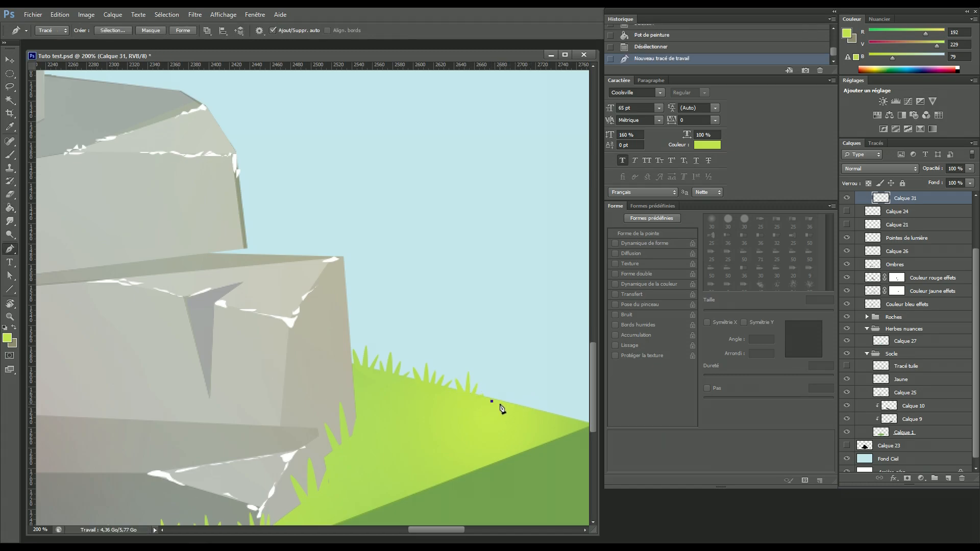
{"action": "left_click_drag", "start_coordinate": [508, 444], "coordinate": [507, 441]}
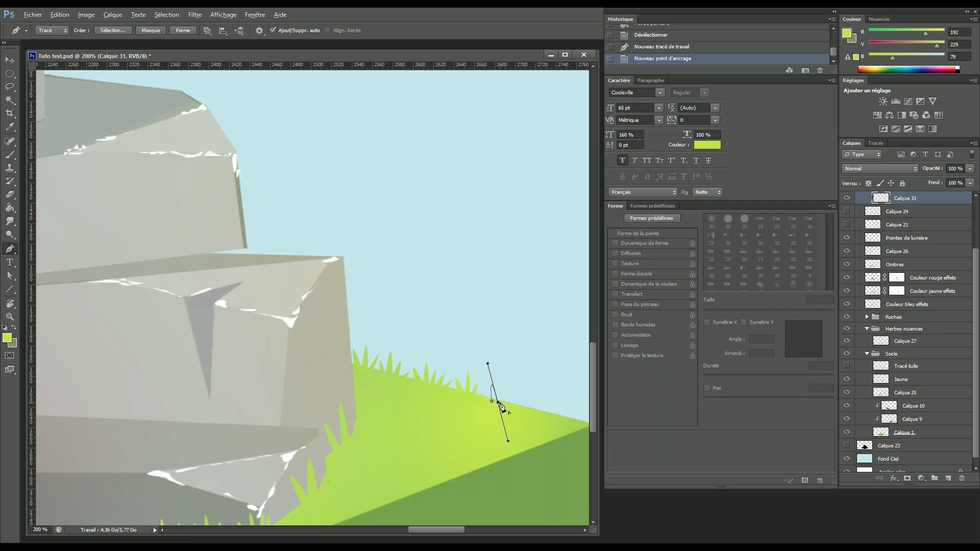
{"action": "left_click", "coordinate": [499, 403], "text": "alt"}
{"action": "left_click", "coordinate": [504, 452]}
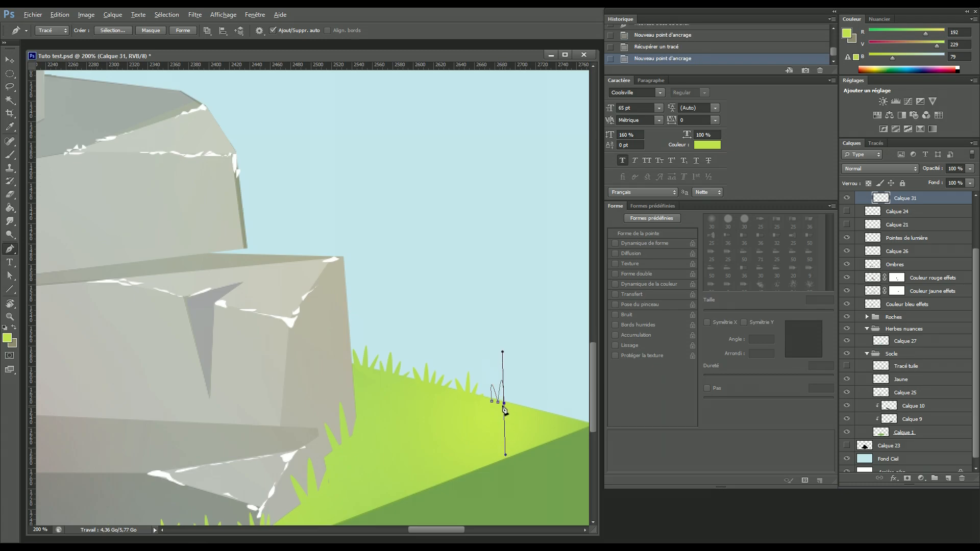
{"action": "left_click", "coordinate": [504, 405], "text": "alt"}
{"action": "left_click_drag", "start_coordinate": [509, 406], "coordinate": [498, 432]}
{"action": "left_click", "coordinate": [508, 406], "text": "alt"}
{"action": "left_click", "coordinate": [514, 410], "text": "alt"}
{"action": "left_click", "coordinate": [500, 412]}
{"action": "left_click", "coordinate": [491, 401]}
- Select the fourth tuft from its work path, fill it with sampled yellow-green (RGB 195, 231, 79), deselect and save the document
{"action": "left_click", "coordinate": [875, 143]}
{"action": "left_click", "coordinate": [850, 154], "text": "ctrl"}
{"action": "left_click", "coordinate": [851, 143]}
{"action": "key", "text": "i"}
{"action": "left_click", "coordinate": [502, 406]}
{"action": "key", "text": "p"}
{"action": "key", "text": "g"}
{"action": "left_click", "coordinate": [504, 403]}
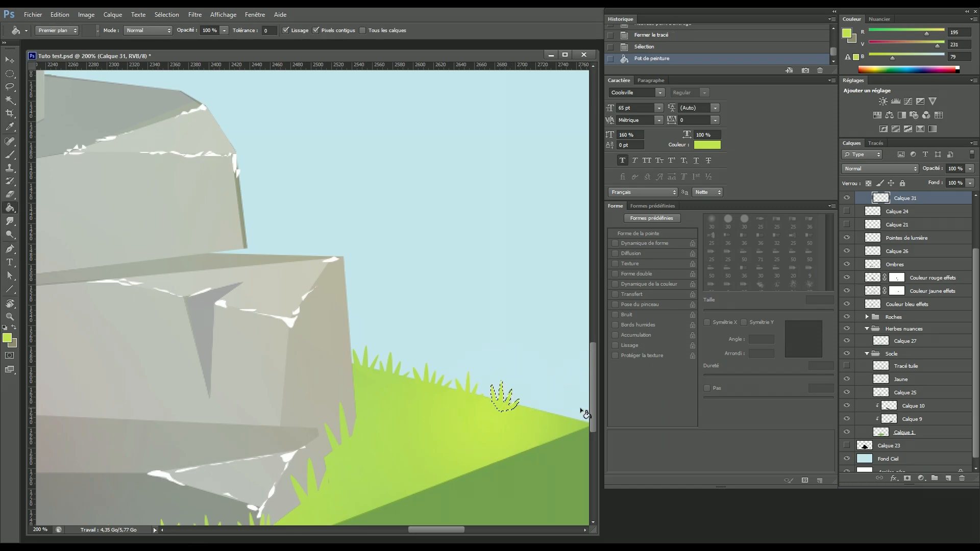
{"action": "key", "text": "ctrl+d"}
{"action": "key", "text": "ctrl+s"}
- Draw a closed Pen tool outline of a long multi-bladed tuft along the remaining back edge up to the tile's right corner
{"action": "left_click_drag", "start_coordinate": [565, 408], "coordinate": [480, 374]}
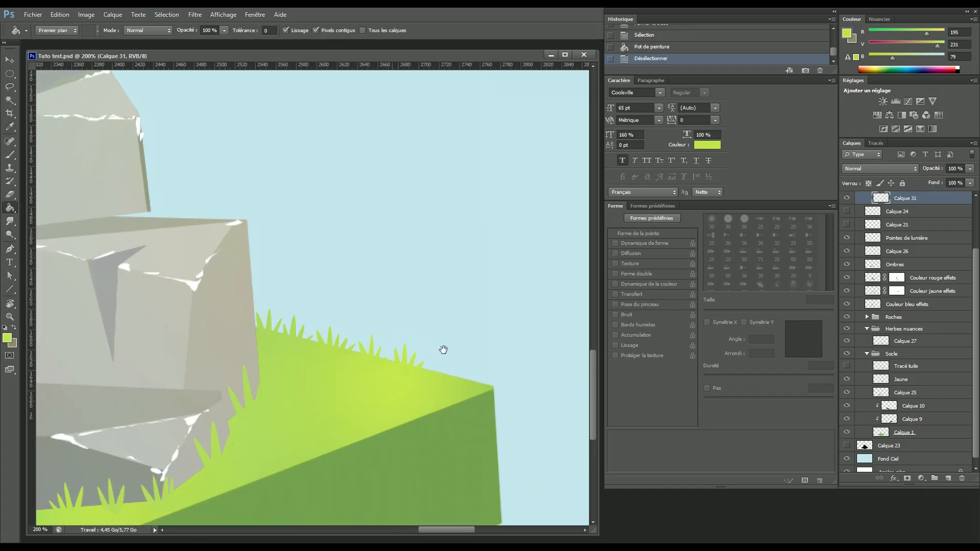
{"action": "key", "text": "p"}
{"action": "left_click", "coordinate": [432, 375]}
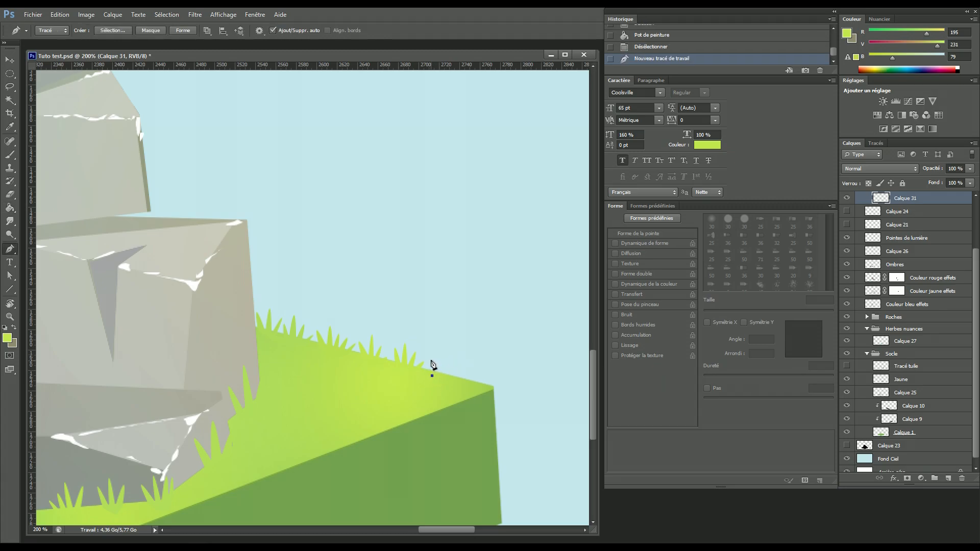
{"action": "left_click_drag", "start_coordinate": [454, 398], "coordinate": [443, 380]}
{"action": "left_click_drag", "start_coordinate": [447, 422], "coordinate": [438, 418]}
{"action": "left_click", "coordinate": [442, 375], "text": "alt"}
{"action": "left_click", "coordinate": [449, 378], "text": "alt"}
{"action": "left_click", "coordinate": [448, 378], "text": "alt"}
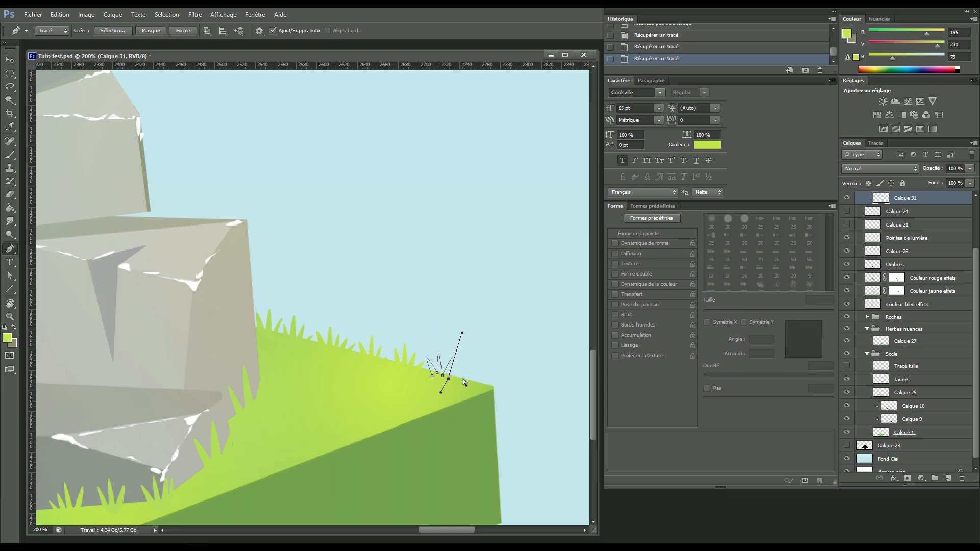
{"action": "left_click_drag", "start_coordinate": [429, 413], "coordinate": [480, 406]}
{"action": "left_click", "coordinate": [454, 379], "text": "alt"}
{"action": "left_click", "coordinate": [464, 384]}
{"action": "left_click", "coordinate": [469, 383], "text": "alt"}
{"action": "left_click", "coordinate": [469, 382], "text": "alt"}
{"action": "left_click_drag", "start_coordinate": [464, 430], "coordinate": [475, 445]}
{"action": "left_click", "coordinate": [478, 385], "text": "alt"}
{"action": "left_click_drag", "start_coordinate": [485, 387], "coordinate": [461, 442]}
{"action": "left_click", "coordinate": [484, 387], "text": "alt"}
{"action": "left_click_drag", "start_coordinate": [491, 388], "coordinate": [462, 429]}
{"action": "left_click", "coordinate": [491, 388], "text": "alt"}
{"action": "left_click", "coordinate": [478, 392]}
{"action": "left_click", "coordinate": [456, 389]}
{"action": "left_click", "coordinate": [432, 377]}
- Select the right-corner tuft from its work path, fill it with sampled green (RGB 164, 207, 80), deselect and save the document
{"action": "left_click", "coordinate": [876, 143]}
{"action": "left_click", "coordinate": [851, 158], "text": "ctrl"}
{"action": "left_click", "coordinate": [852, 144]}
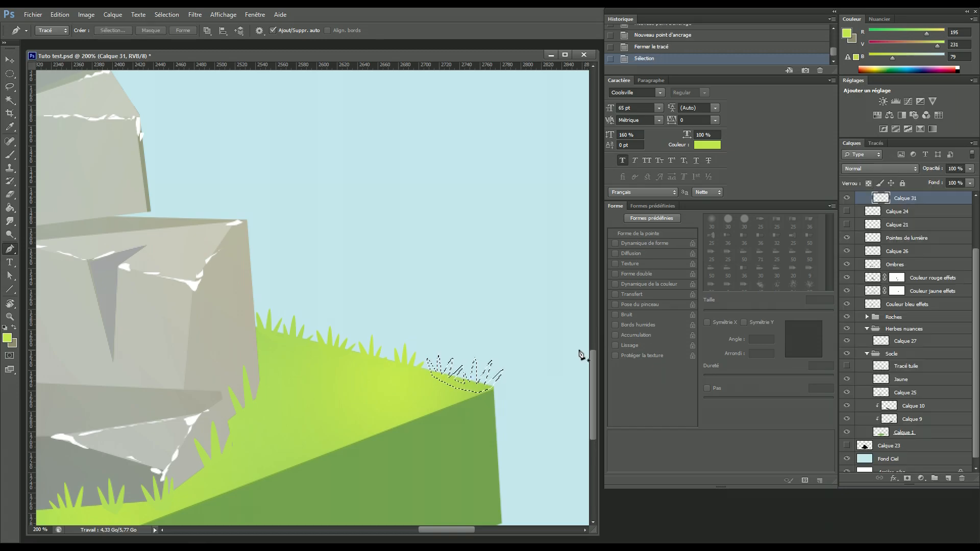
{"action": "key", "text": "i"}
{"action": "left_click", "coordinate": [493, 381]}
{"action": "key", "text": "g"}
{"action": "left_click", "coordinate": [466, 384]}
{"action": "key", "text": "ctrl+d"}
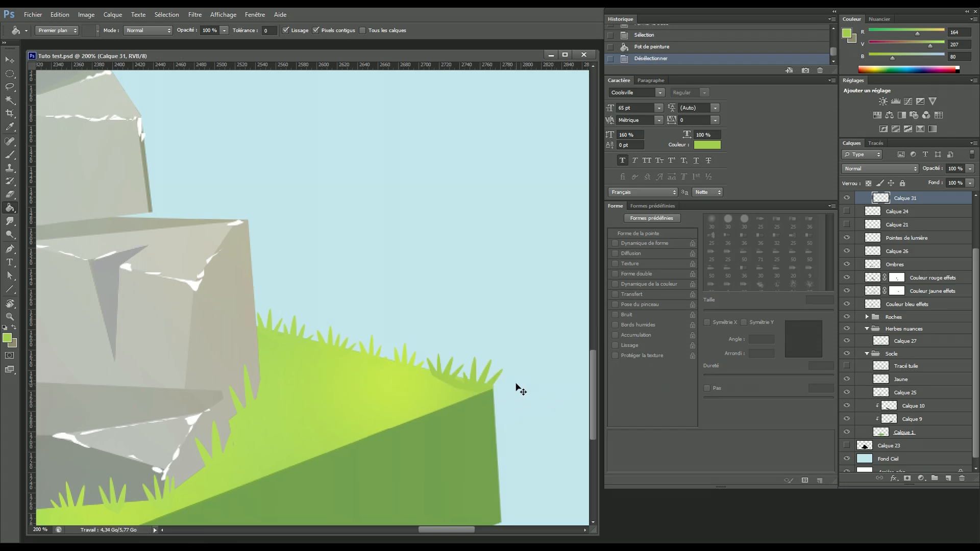
{"action": "key", "text": "ctrl+minus"}
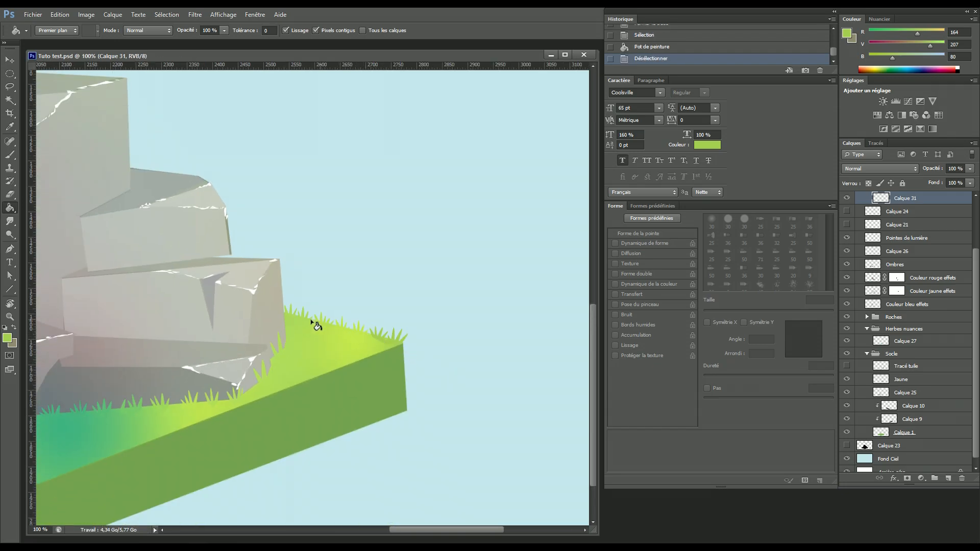
{"action": "left_click_drag", "start_coordinate": [303, 334], "coordinate": [428, 349]}
{"action": "left_click", "coordinate": [387, 359]}
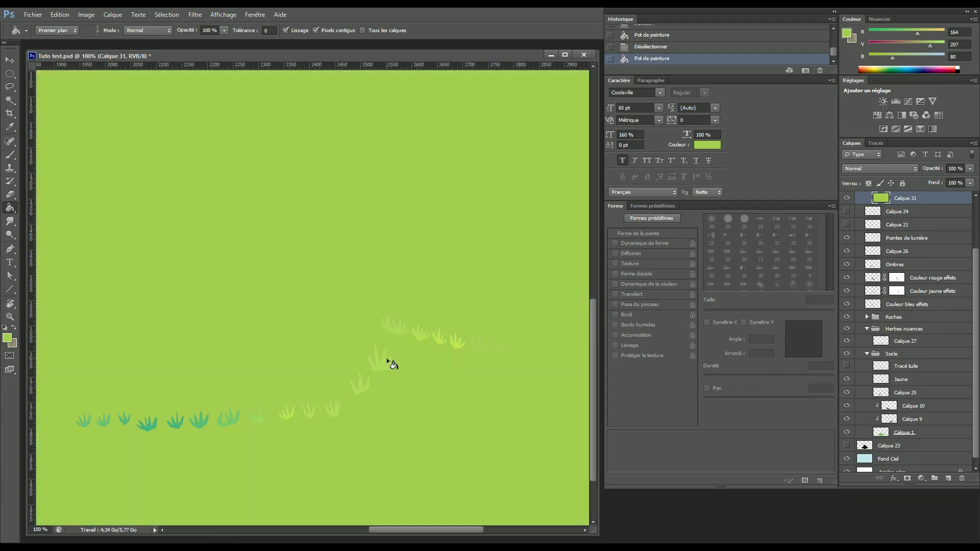
{"action": "key", "text": "ctrl+z"}
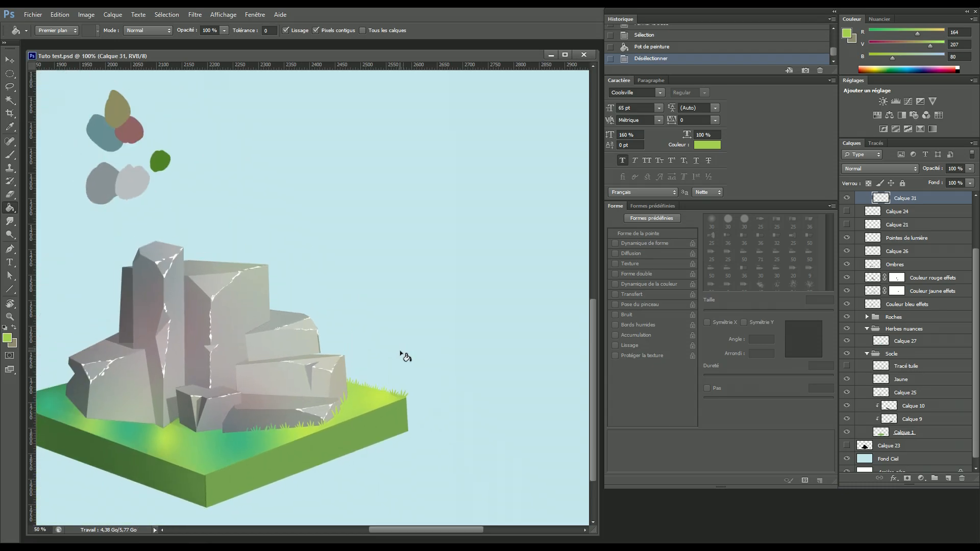
{"action": "left_click_drag", "start_coordinate": [294, 405], "coordinate": [426, 349]}
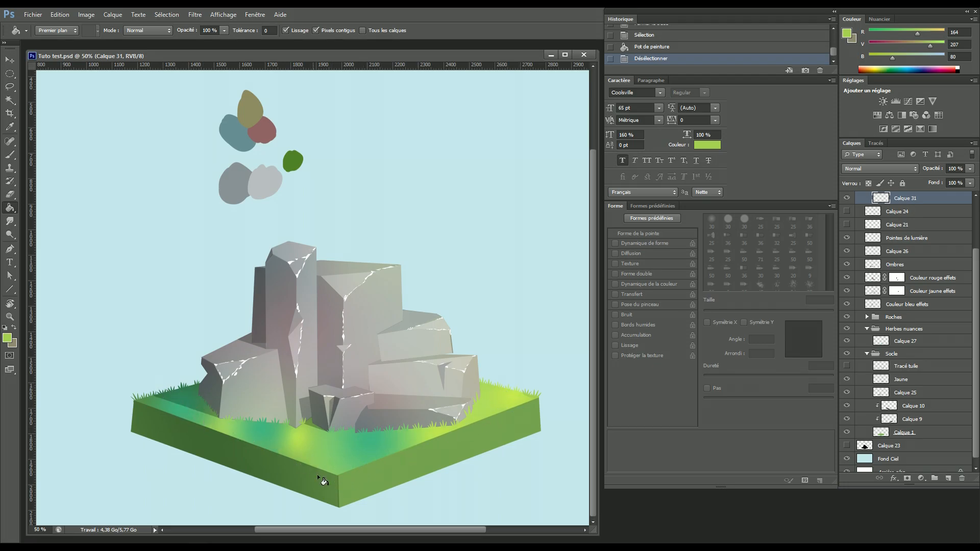
{"action": "key", "text": "ctrl+1"}
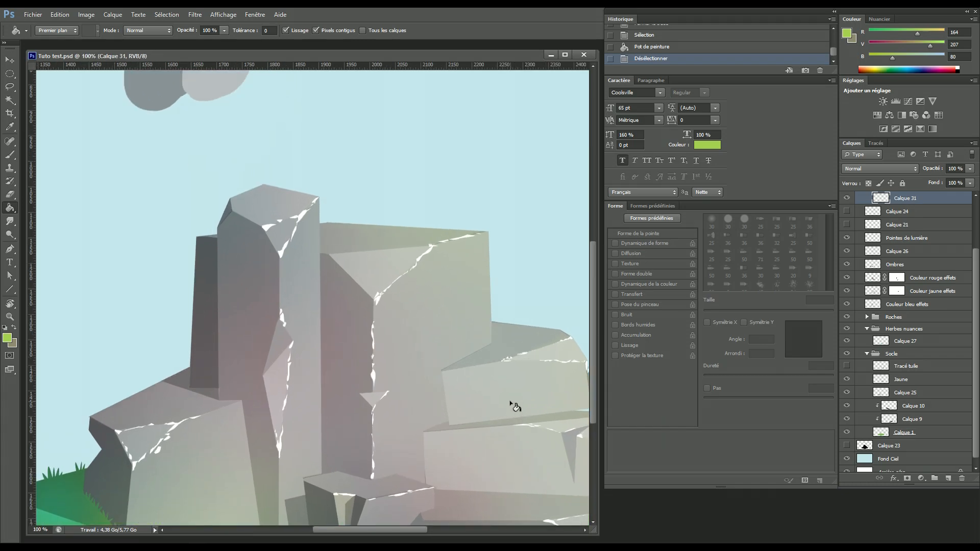
- Draw a closed Pen tool outline of a small multi-bladed tuft on the grass against the rock's right side, below the back edge
{"action": "left_click_drag", "start_coordinate": [514, 404], "coordinate": [307, 303]}
{"action": "key", "text": "ctrl+plus"}
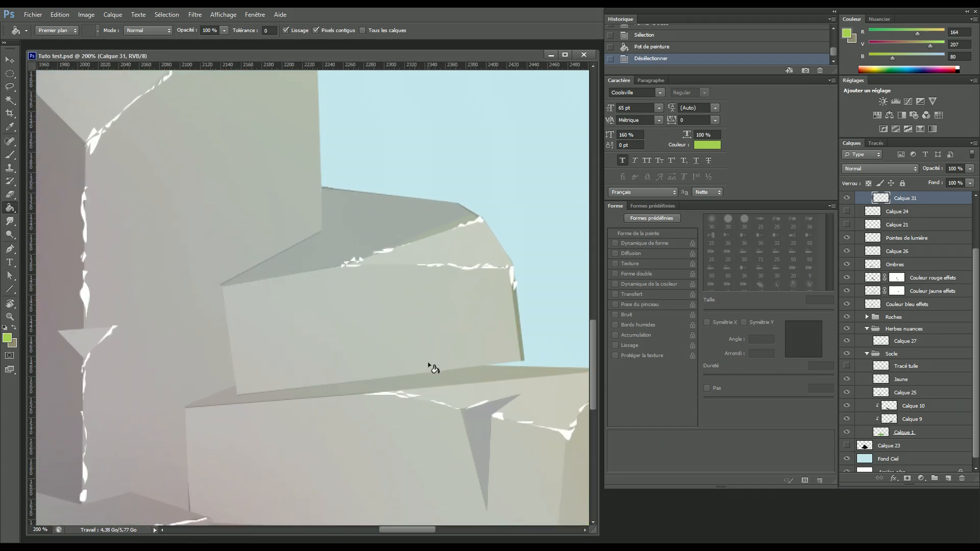
{"action": "left_click_drag", "start_coordinate": [409, 368], "coordinate": [239, 232]}
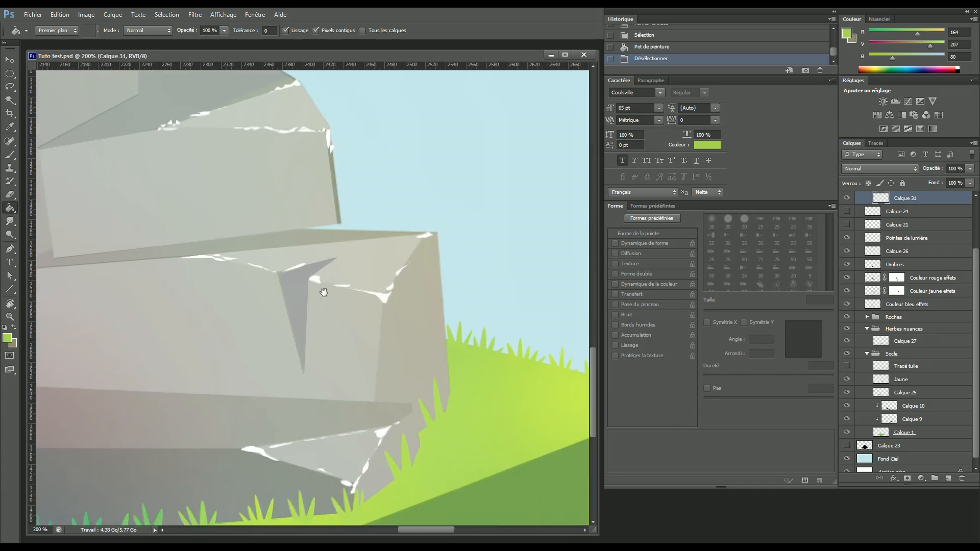
{"action": "left_click_drag", "start_coordinate": [370, 336], "coordinate": [323, 304]}
{"action": "key", "text": "p"}
{"action": "left_click", "coordinate": [407, 347]}
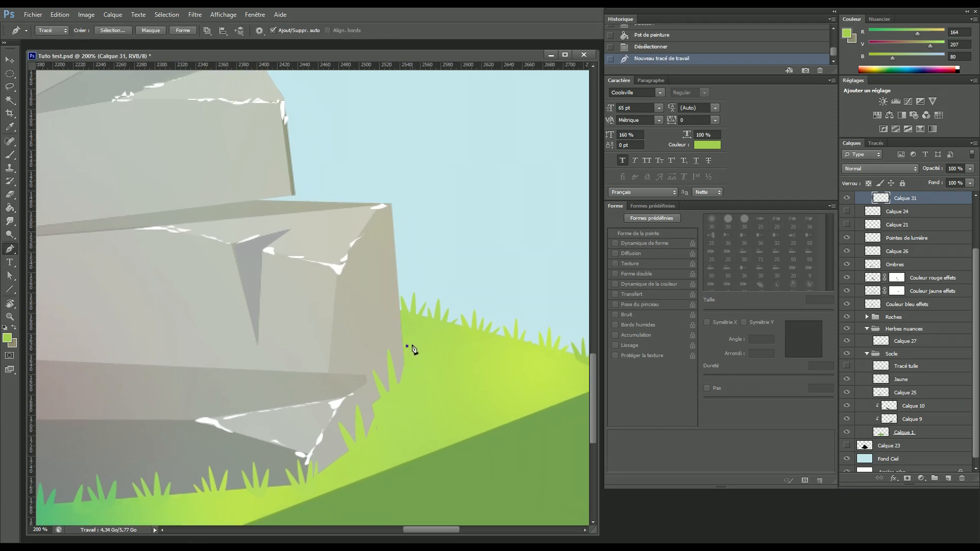
{"action": "mouse_move", "coordinate": [433, 370]}
{"action": "left_mouse_down"}
{"action": "mouse_move", "coordinate": [436, 380]}
{"action": "mouse_move", "coordinate": [422, 364]}
{"action": "left_mouse_up"}
{"action": "left_click", "coordinate": [413, 344], "text": "alt"}
{"action": "key", "text": "ctrl+z"}
{"action": "left_click", "coordinate": [419, 343]}
{"action": "left_click", "coordinate": [428, 392]}
{"action": "left_click", "coordinate": [420, 343], "text": "alt"}
{"action": "left_click", "coordinate": [425, 345], "text": "alt"}
{"action": "left_click_drag", "start_coordinate": [425, 345], "coordinate": [415, 378]}
{"action": "left_click", "coordinate": [407, 346]}
- Load the work path of the tuft beside the rock as a selection and return to the layers
{"action": "left_click", "coordinate": [875, 143]}
{"action": "left_click", "coordinate": [852, 155], "text": "ctrl"}
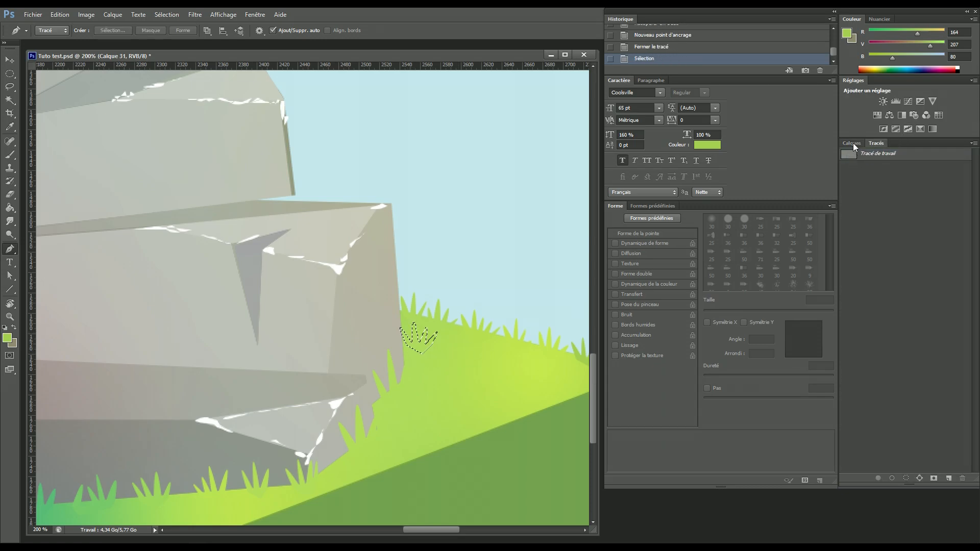
{"action": "left_click", "coordinate": [851, 143]}
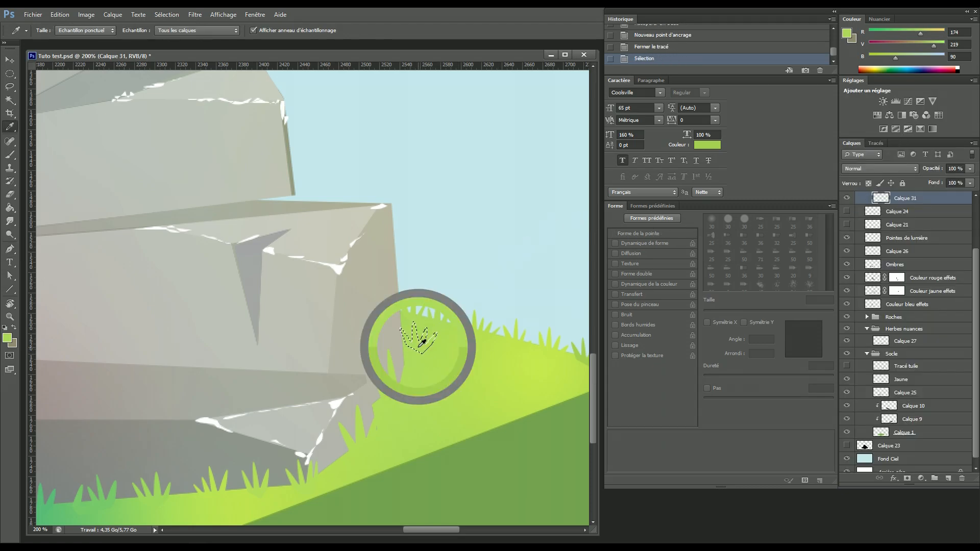
- Fill the selected tuft with sampled green (RGB 174, 219, 90), deselect and save, and undo the deselection
{"action": "key", "text": "g"}
{"action": "left_click", "coordinate": [438, 353], "text": "alt"}
{"action": "left_click", "coordinate": [437, 353]}
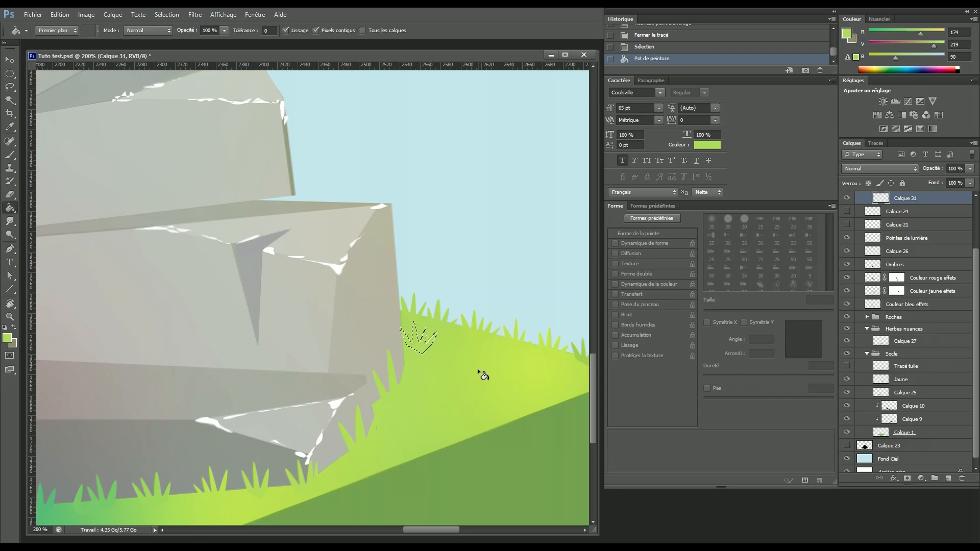
{"action": "key", "text": "ctrl+d"}
{"action": "key", "text": "ctrl+s"}
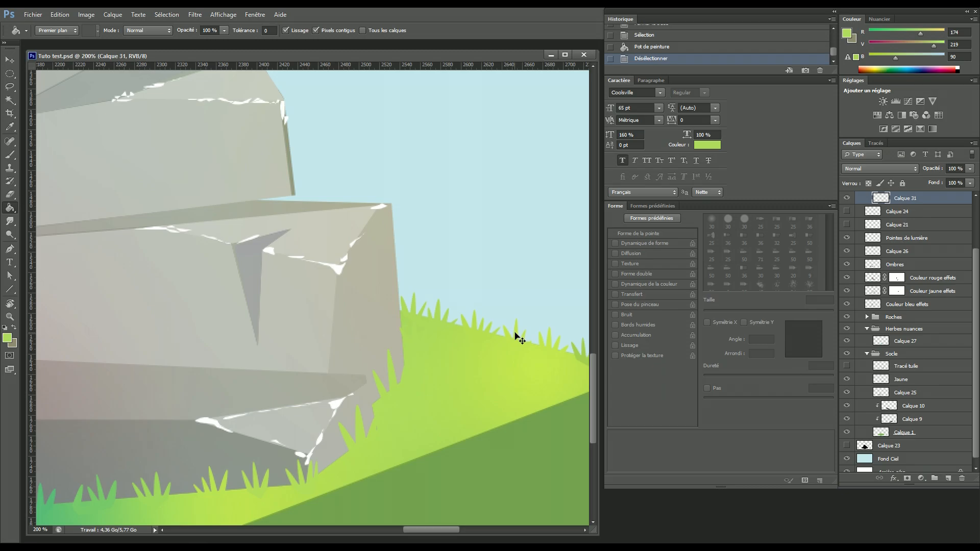
{"action": "key", "text": "ctrl+z"}
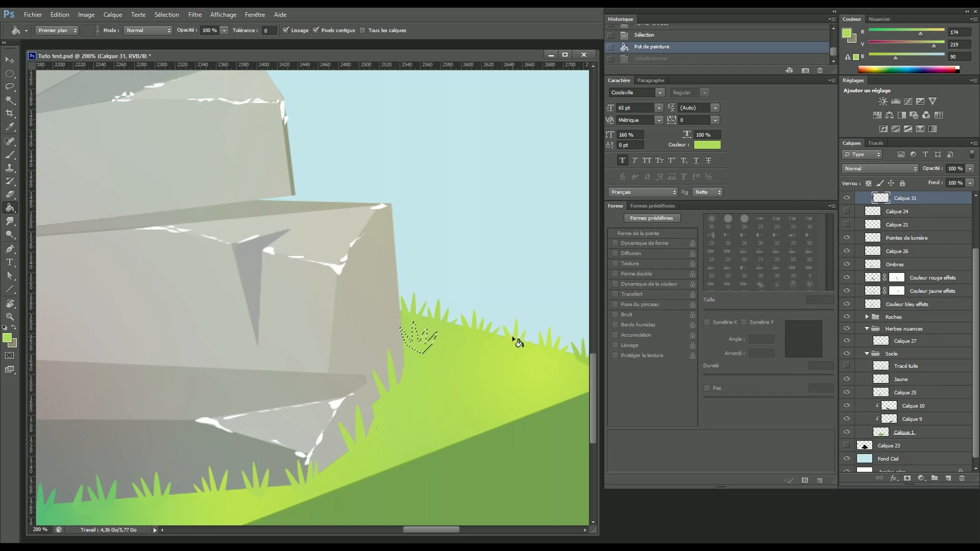
- Refill the selected tuft with a brighter sampled yellow-green (RGB 193, 229, 79), deselect and save the document
{"action": "left_click", "coordinate": [510, 356], "text": "alt"}
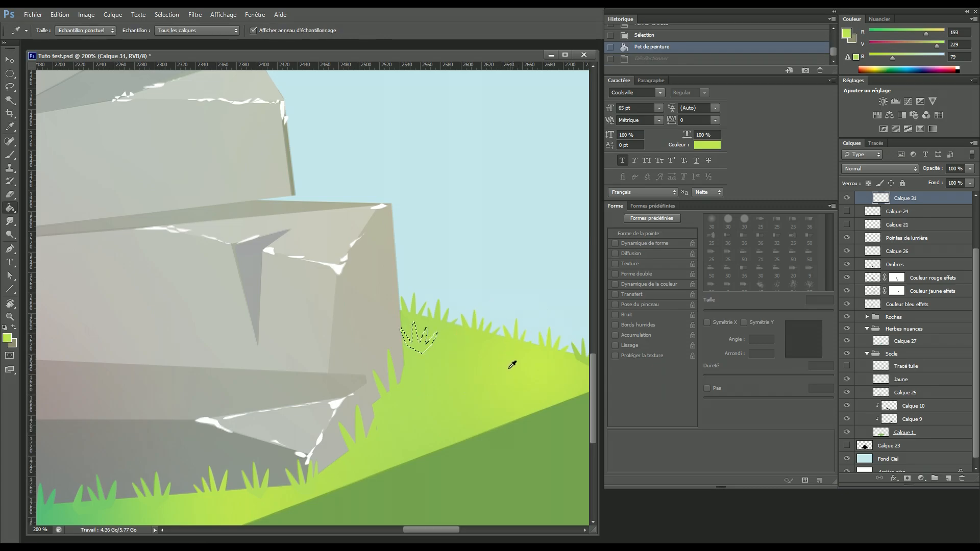
{"action": "left_click", "coordinate": [430, 350]}
{"action": "key", "text": "ctrl+d"}
- Draw a closed Pen tool outline of another small multi-bladed tuft on the grass, just right of the bright one beside the rock
{"action": "left_click_drag", "start_coordinate": [469, 342], "coordinate": [426, 300]}
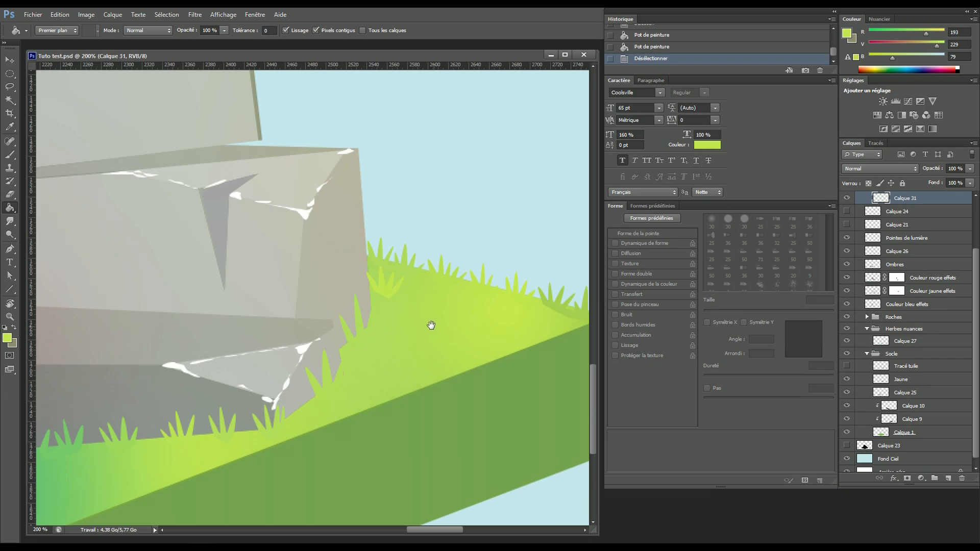
{"action": "left_click_drag", "start_coordinate": [433, 326], "coordinate": [417, 340]}
{"action": "key", "text": "p"}
{"action": "left_click", "coordinate": [394, 312]}
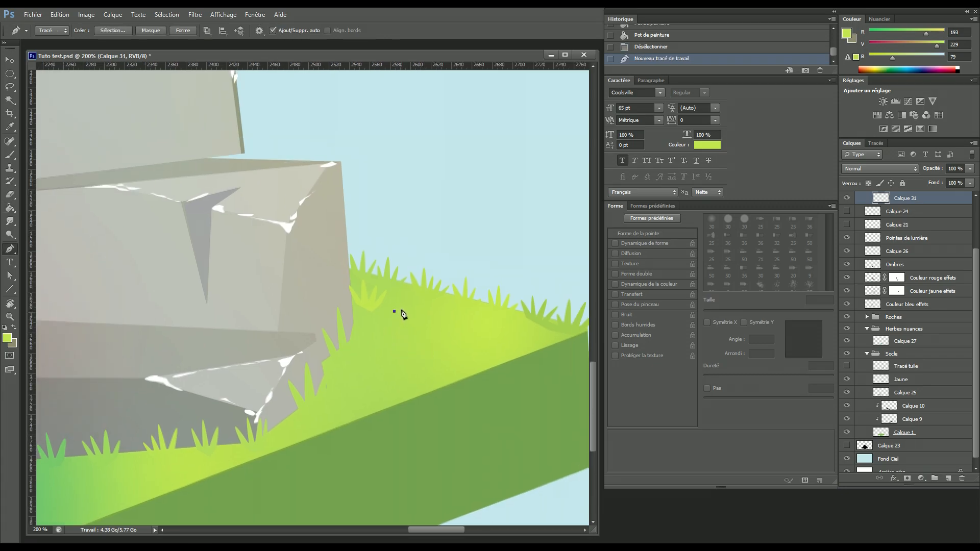
{"action": "left_click_drag", "start_coordinate": [427, 353], "coordinate": [419, 349]}
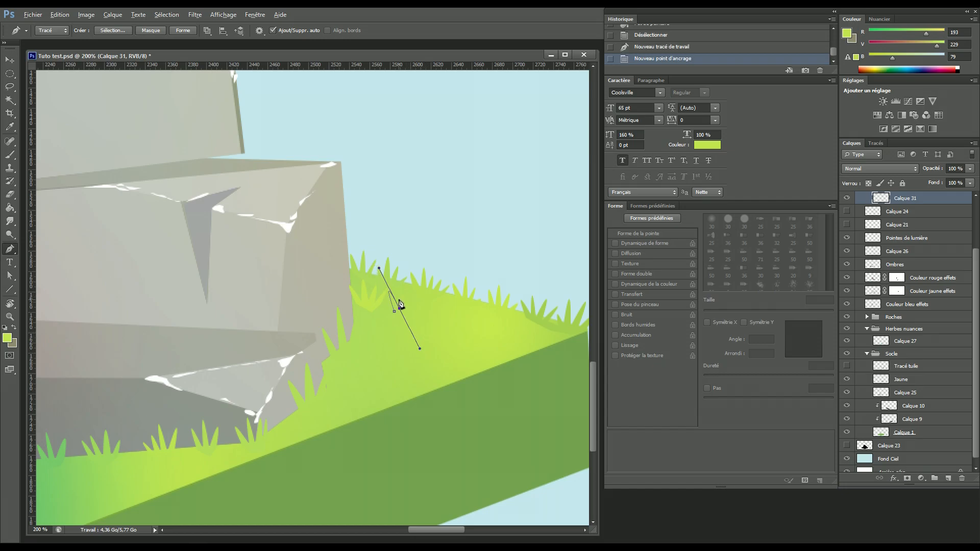
{"action": "left_click_drag", "start_coordinate": [406, 305], "coordinate": [400, 343]}
{"action": "left_click", "coordinate": [412, 310]}
{"action": "left_click", "coordinate": [414, 311], "text": "alt"}
{"action": "left_click", "coordinate": [419, 313], "text": "alt"}
{"action": "left_click", "coordinate": [405, 320]}
{"action": "left_click", "coordinate": [394, 311]}
- Load the second grass-surface tuft's work path as a selection and return to the layers
{"action": "left_click", "coordinate": [874, 145]}
{"action": "left_click", "coordinate": [848, 157], "text": "ctrl"}
{"action": "left_click", "coordinate": [851, 143]}
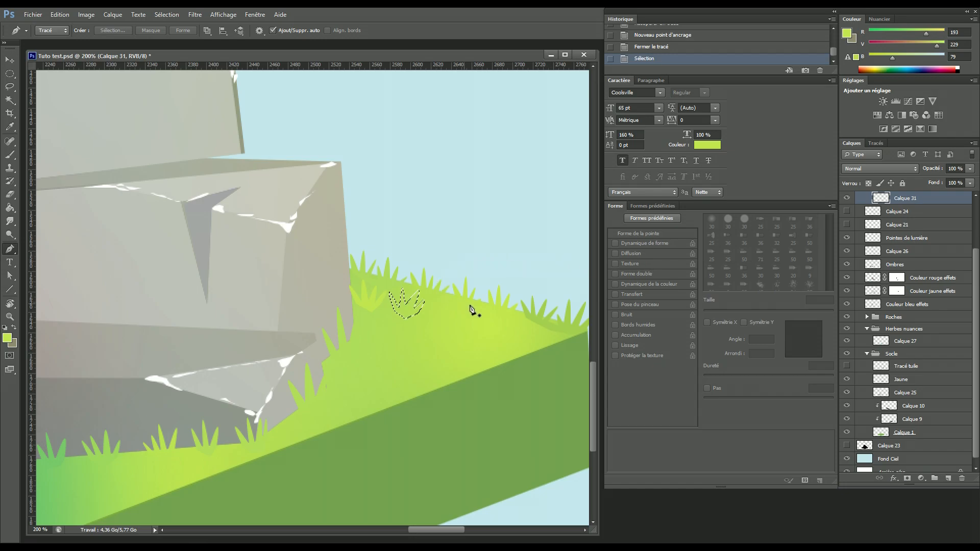
- Fill the selected grass tuft with a yellow-green sampled from the sunlit slope (RGB 198, 233, 78), deselect and save
{"action": "key", "text": "i"}
{"action": "left_click", "coordinate": [484, 325]}
{"action": "key", "text": "p"}
{"action": "key", "text": "g"}
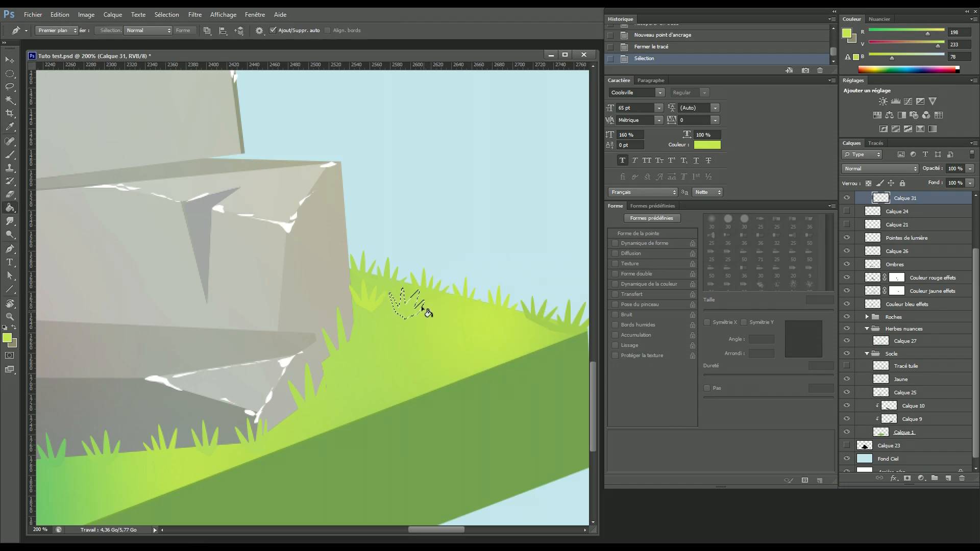
{"action": "left_click", "coordinate": [408, 310]}
{"action": "key", "text": "ctrl+d"}
{"action": "key", "text": "ctrl+s"}
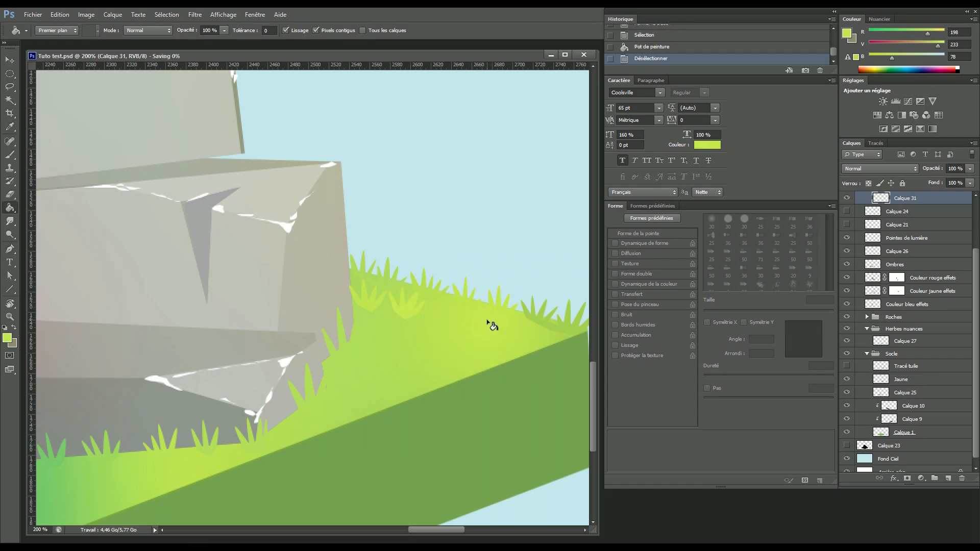
- Trace a closed, several-bladed grass tuft with the Pen tool just below the slope's upper edge, before the far corner
{"action": "key", "text": "p"}
{"action": "left_click", "coordinate": [479, 319]}
{"action": "left_click_drag", "start_coordinate": [506, 346], "coordinate": [503, 342]}
{"action": "left_click", "coordinate": [484, 316], "text": "alt"}
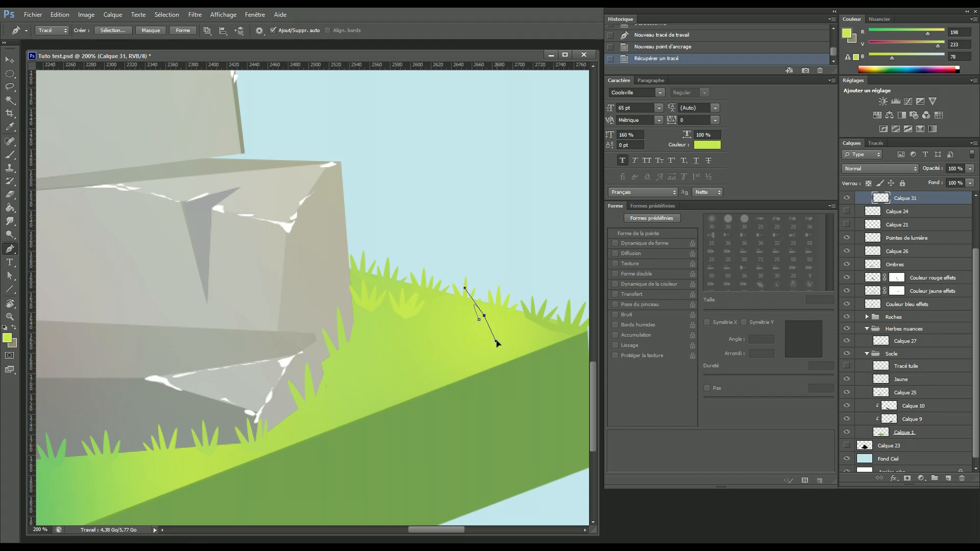
{"action": "left_click", "coordinate": [484, 316], "text": "alt"}
{"action": "left_click", "coordinate": [489, 314], "text": "alt"}
{"action": "left_click", "coordinate": [494, 317], "text": "alt"}
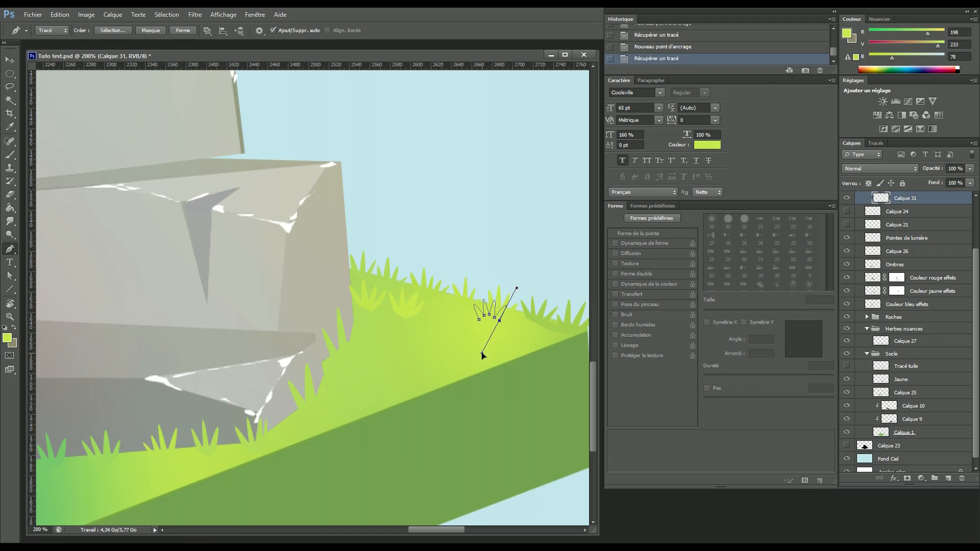
{"action": "left_click", "coordinate": [499, 321], "text": "alt"}
{"action": "left_click", "coordinate": [489, 327]}
{"action": "left_click", "coordinate": [478, 319]}
- Load the tuft path as a selection and fill it with a darker green sampled from the shaded edge (RGB 164, 207, 80)
{"action": "key", "text": "i"}
{"action": "left_click", "coordinate": [541, 320]}
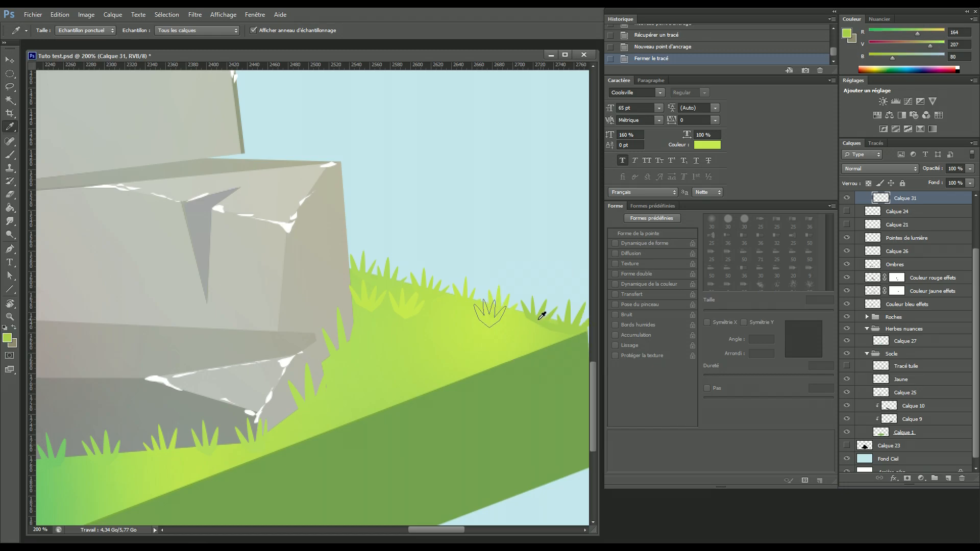
{"action": "key", "text": "p"}
{"action": "left_click", "coordinate": [875, 143]}
{"action": "left_click", "coordinate": [850, 159], "text": "ctrl"}
{"action": "left_click", "coordinate": [851, 143]}
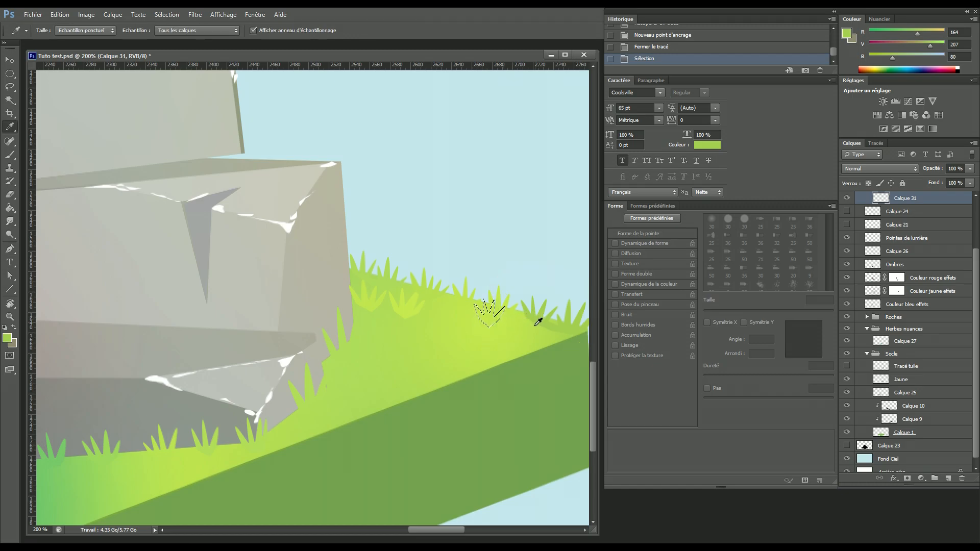
{"action": "key", "text": "g"}
{"action": "left_click", "coordinate": [505, 342]}
{"action": "key", "text": "ctrl+d"}
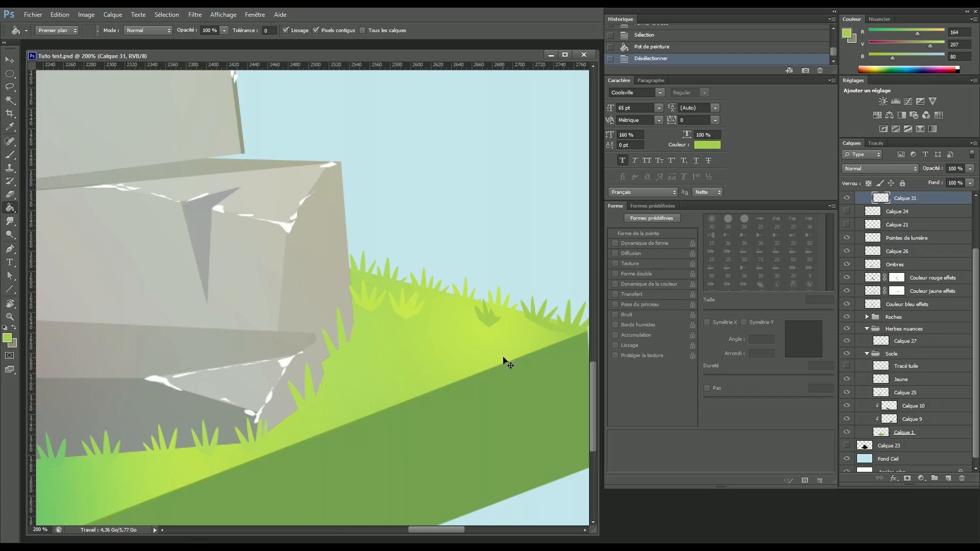
- Restore the dark tuft's selection, fill it again with the same green, then deselect and save
{"action": "key", "text": "ctrl+z"}
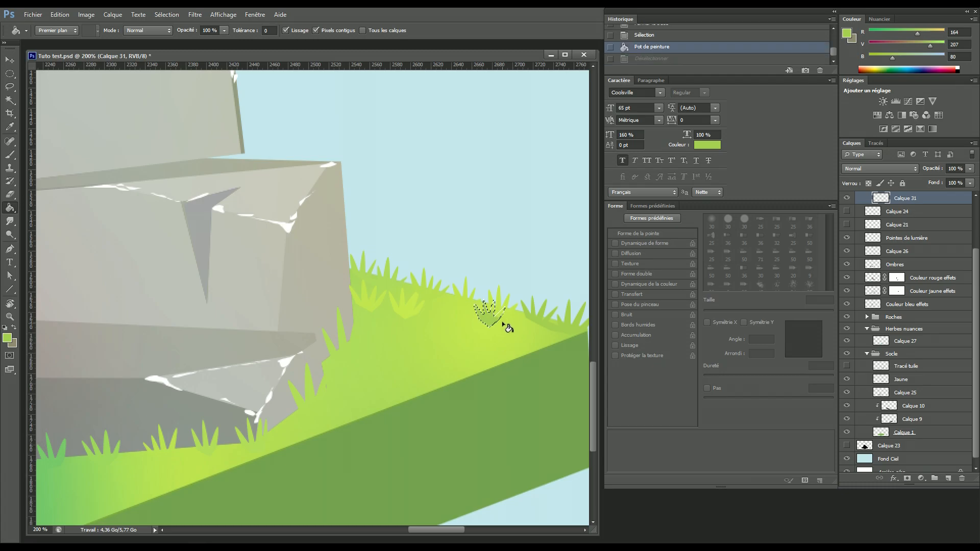
{"action": "left_click", "coordinate": [505, 319]}
{"action": "left_click", "coordinate": [500, 325]}
{"action": "key", "text": "ctrl+d"}
{"action": "key", "text": "ctrl+s"}
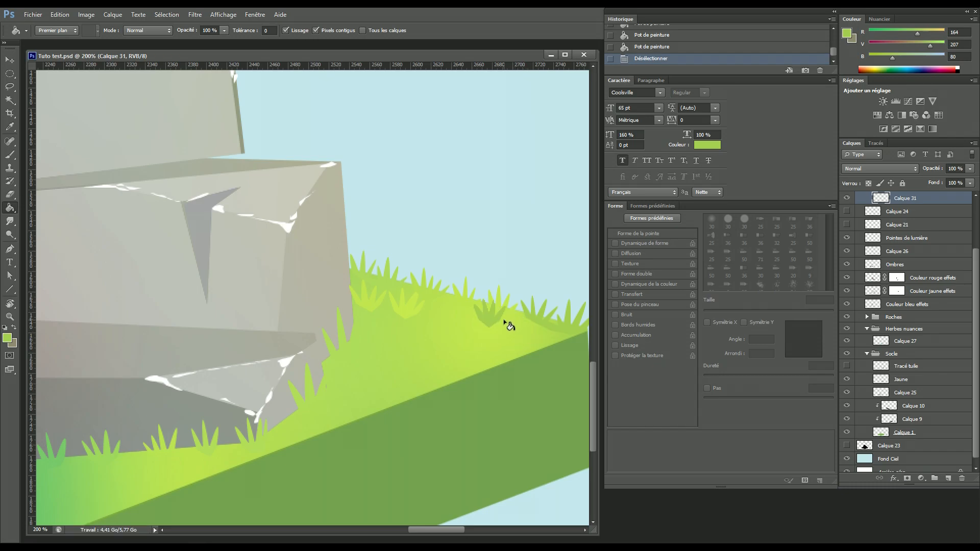
{"action": "key", "text": "ctrl+alt+z"}
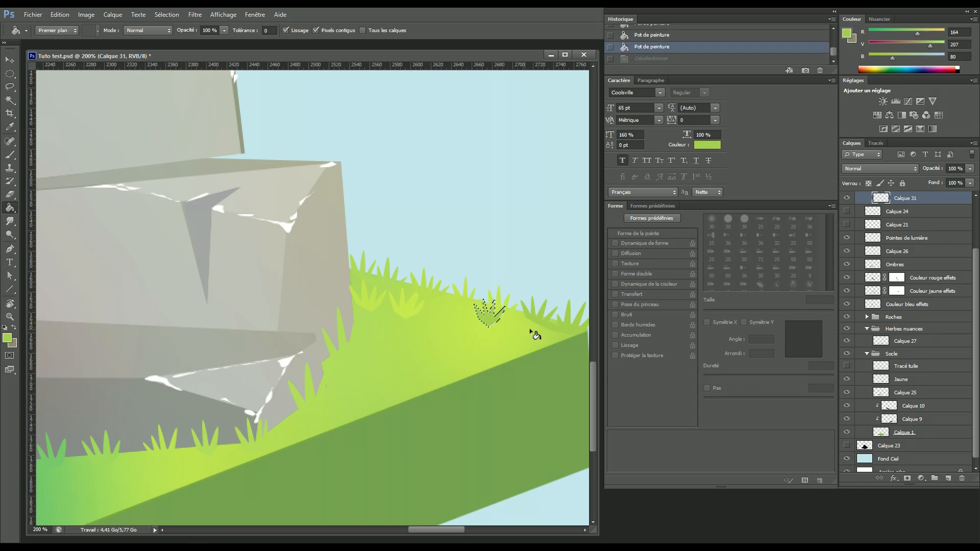
{"action": "key", "text": "ctrl+alt+z"}
{"action": "key", "text": "ctrl+d"}
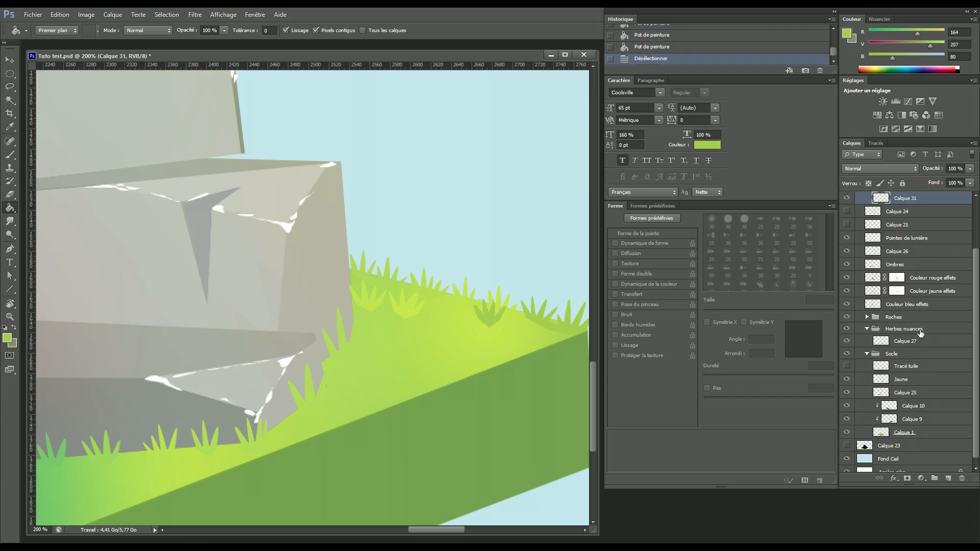
- Add a new layer above Calque 31 and trace a closed grass tuft with the Pen tool beside the dark tuft
{"action": "left_click", "coordinate": [948, 478]}
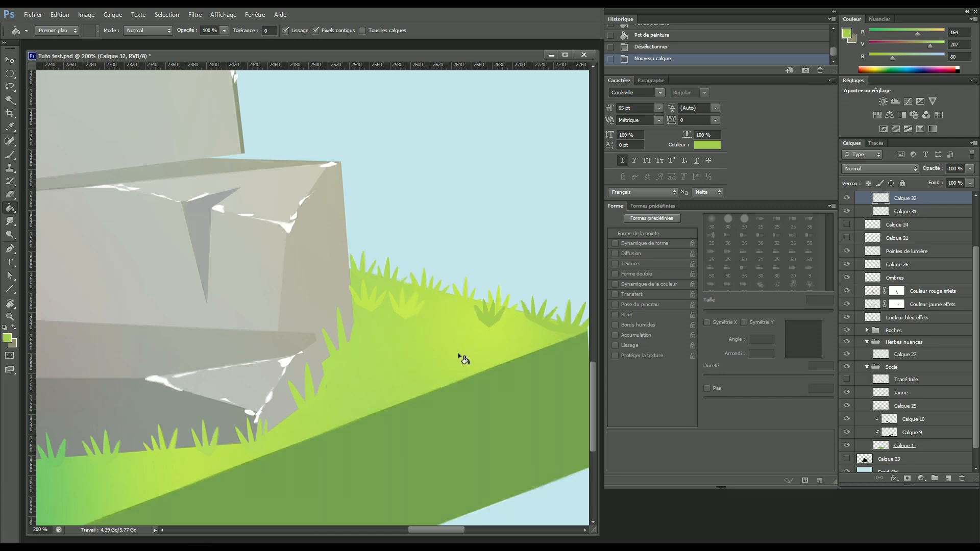
{"action": "key", "text": "p"}
{"action": "left_click", "coordinate": [505, 331]}
{"action": "left_click_drag", "start_coordinate": [511, 328], "coordinate": [511, 358]}
{"action": "left_click", "coordinate": [518, 326], "text": "alt"}
{"action": "left_click", "coordinate": [524, 328], "text": "alt"}
{"action": "left_click", "coordinate": [527, 334], "text": "alt"}
{"action": "left_click", "coordinate": [516, 340]}
{"action": "left_click", "coordinate": [505, 330]}
- Load the new tuft path as a selection, fill it with the current dark green, deselect and save
{"action": "left_click", "coordinate": [876, 143]}
{"action": "left_click", "coordinate": [850, 155], "text": "ctrl"}
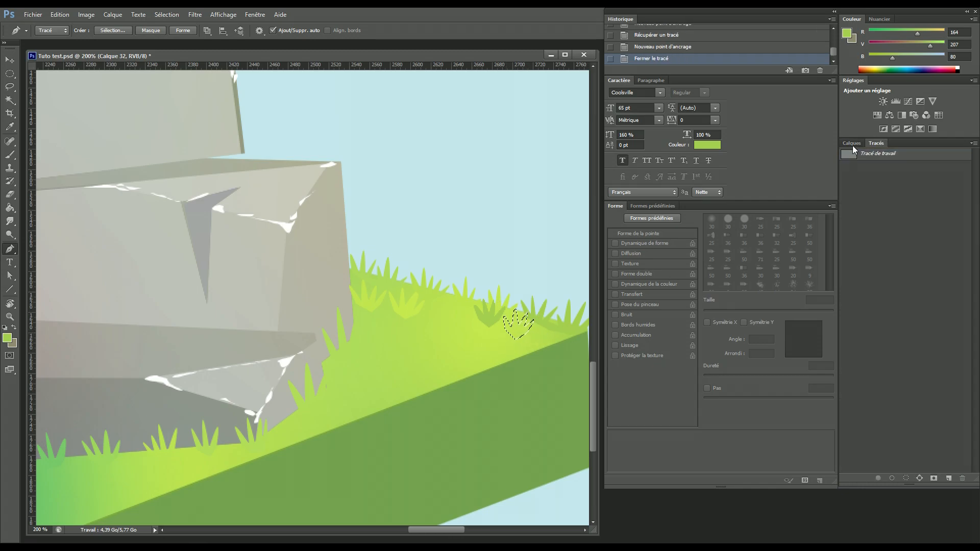
{"action": "left_click", "coordinate": [851, 144]}
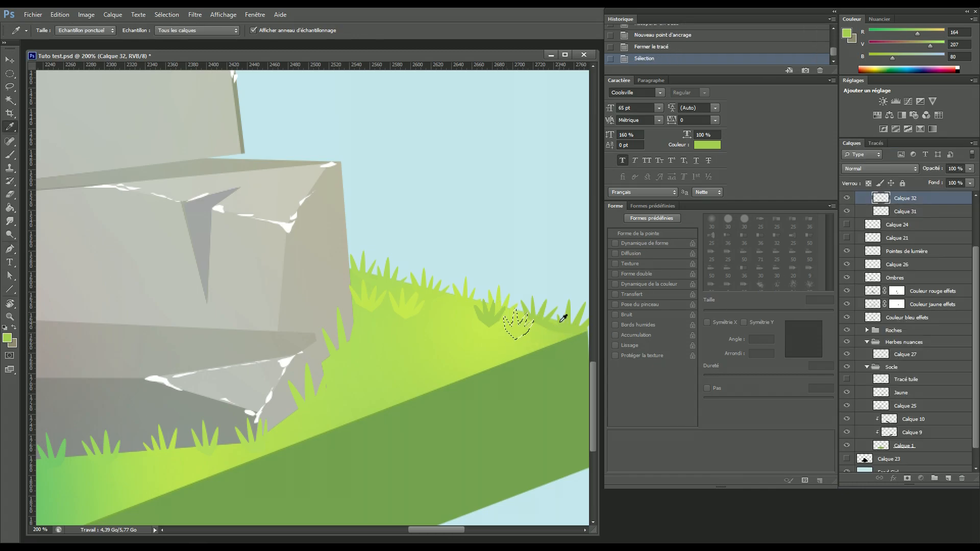
{"action": "key", "text": "g"}
{"action": "left_click", "coordinate": [516, 333]}
{"action": "key", "text": "ctrl+d"}
{"action": "key", "text": "ctrl+s"}
- Trace a closed grass tuft with the Pen tool beside the rock's edge, directly below the existing light tuft
{"action": "left_click_drag", "start_coordinate": [478, 357], "coordinate": [516, 362]}
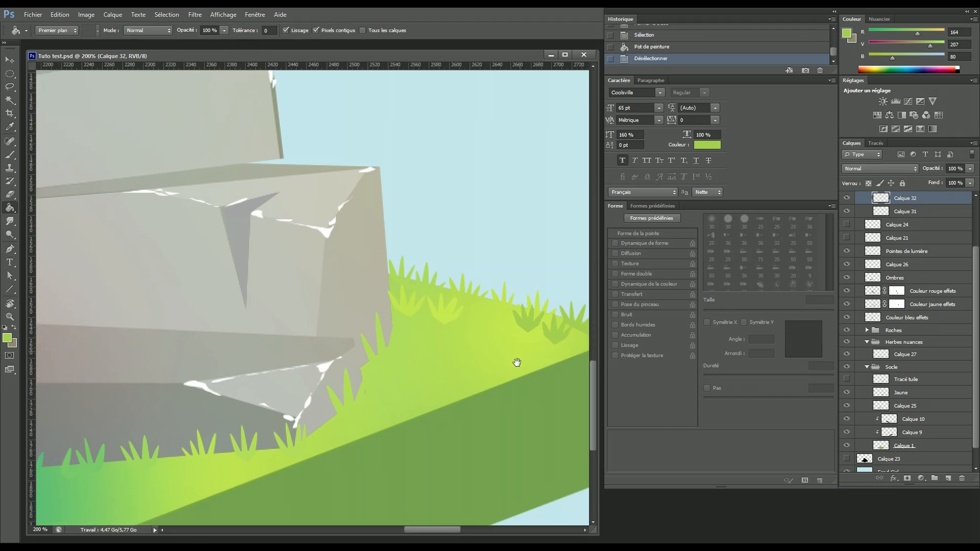
{"action": "key", "text": "ctrl+minus"}
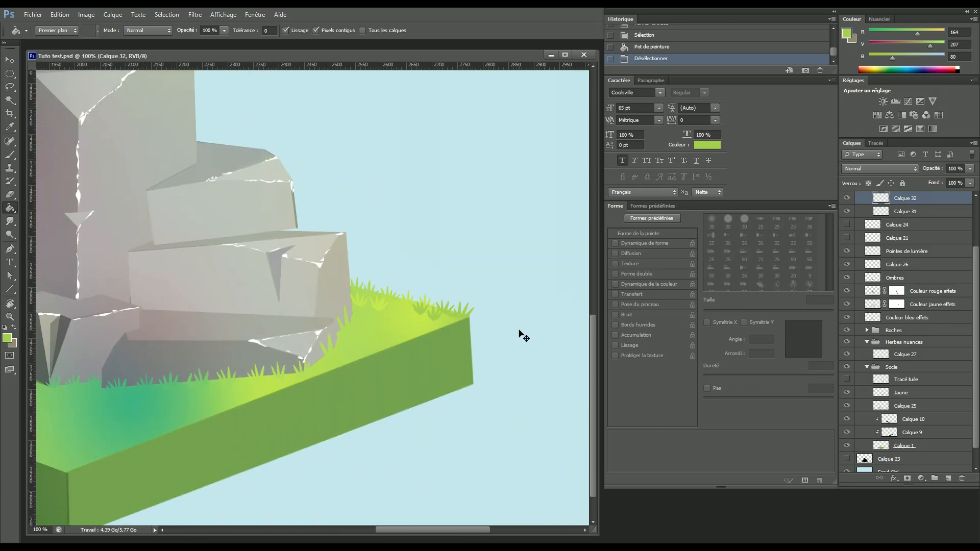
{"action": "key", "text": "ctrl+plus"}
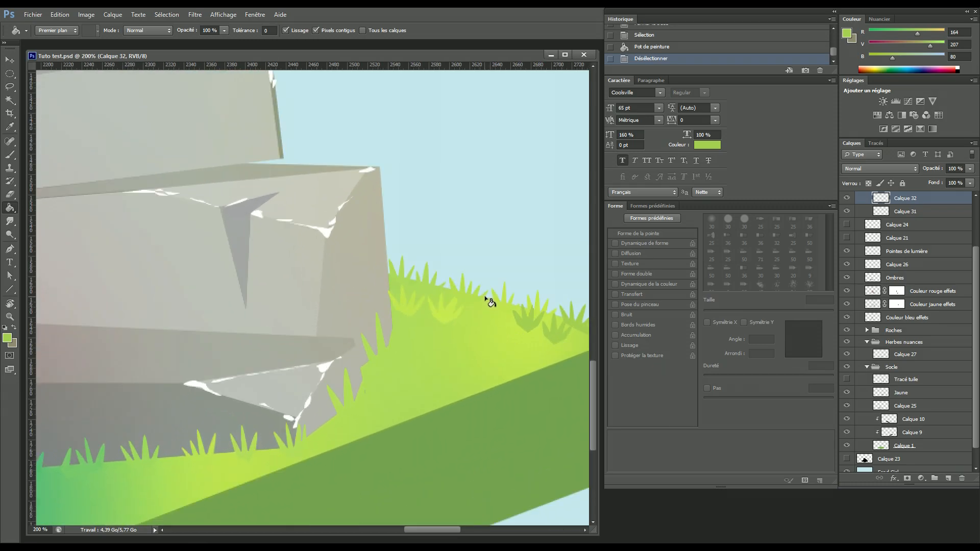
{"action": "key", "text": "p"}
{"action": "left_click", "coordinate": [395, 333]}
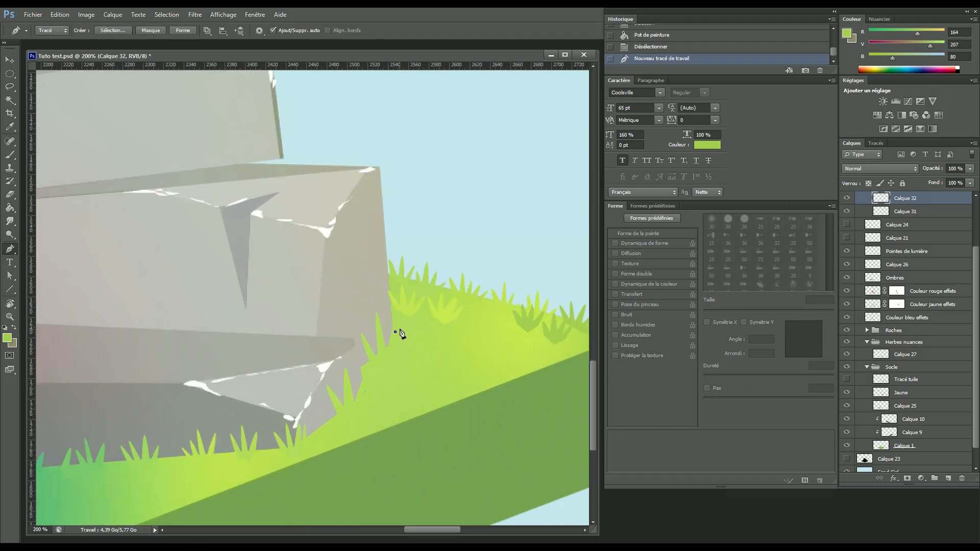
{"action": "left_click", "coordinate": [413, 339]}
{"action": "left_click", "coordinate": [401, 332]}
{"action": "left_click_drag", "start_coordinate": [405, 328], "coordinate": [413, 355]}
{"action": "left_click", "coordinate": [405, 328]}
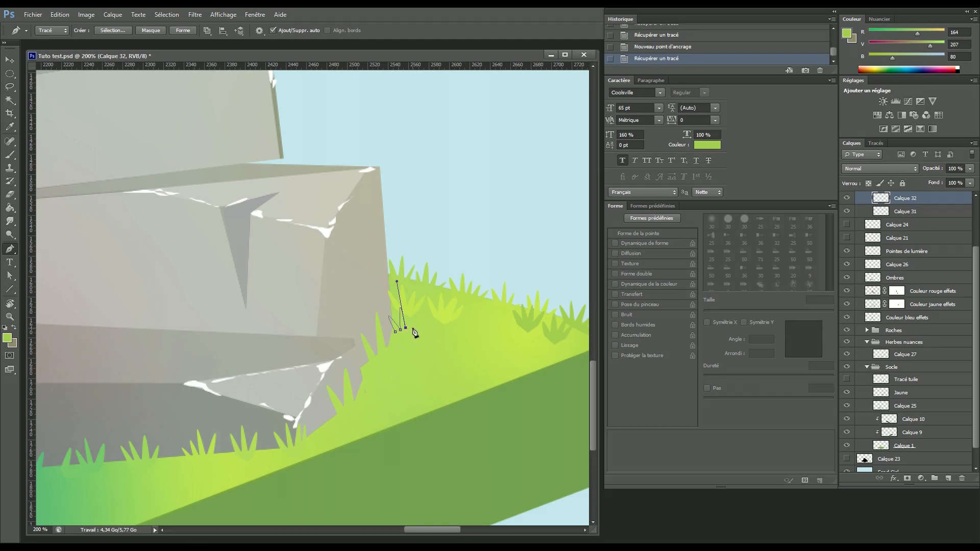
{"action": "left_click_drag", "start_coordinate": [409, 358], "coordinate": [407, 369]}
{"action": "left_click", "coordinate": [413, 329]}
{"action": "left_click", "coordinate": [395, 332]}
- Load the tuft path as a selection, fill it with a light green sampled from the slope (RGB 187, 226, 81), and save
{"action": "left_click", "coordinate": [876, 144]}
{"action": "left_click", "coordinate": [850, 155], "text": "ctrl"}
{"action": "left_click", "coordinate": [852, 143]}
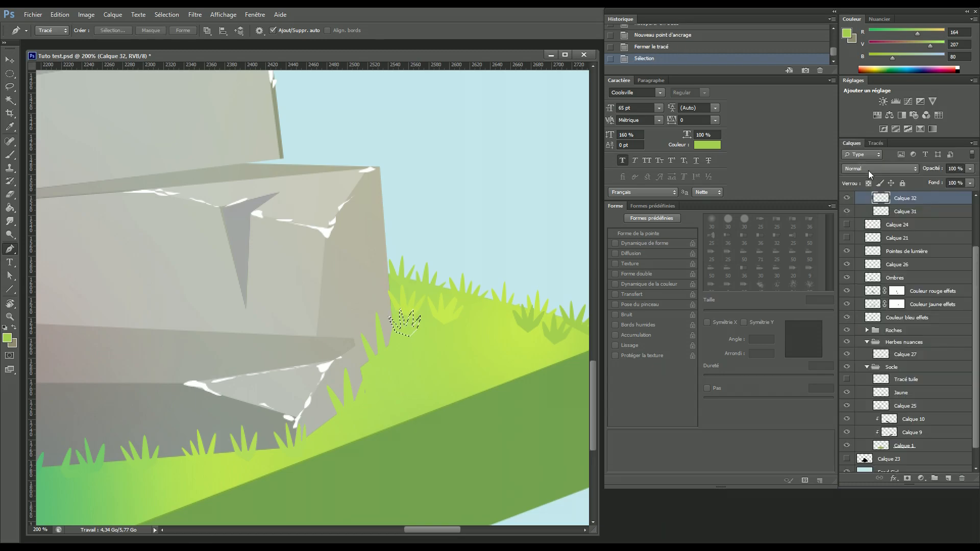
{"action": "key", "text": "i"}
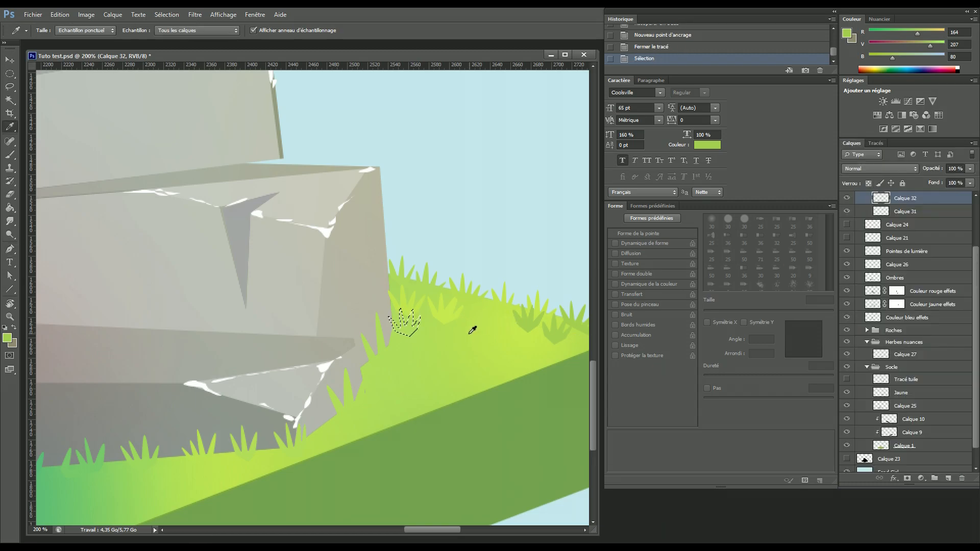
{"action": "left_click", "coordinate": [450, 329]}
{"action": "key", "text": "p"}
{"action": "key", "text": "i"}
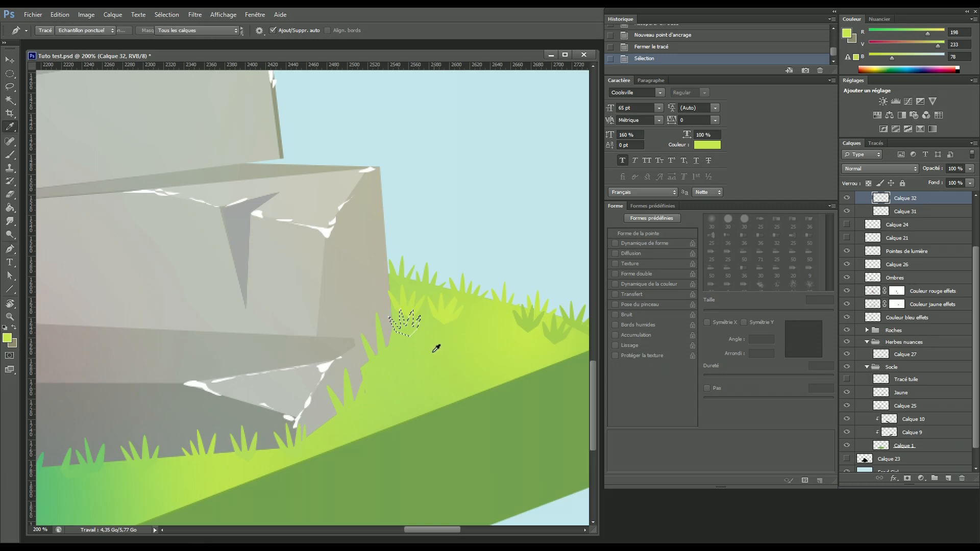
{"action": "left_click", "coordinate": [470, 341]}
{"action": "key", "text": "p"}
{"action": "key", "text": "g"}
{"action": "left_click", "coordinate": [407, 327]}
{"action": "key", "text": "ctrl+d"}
{"action": "key", "text": "ctrl+s"}
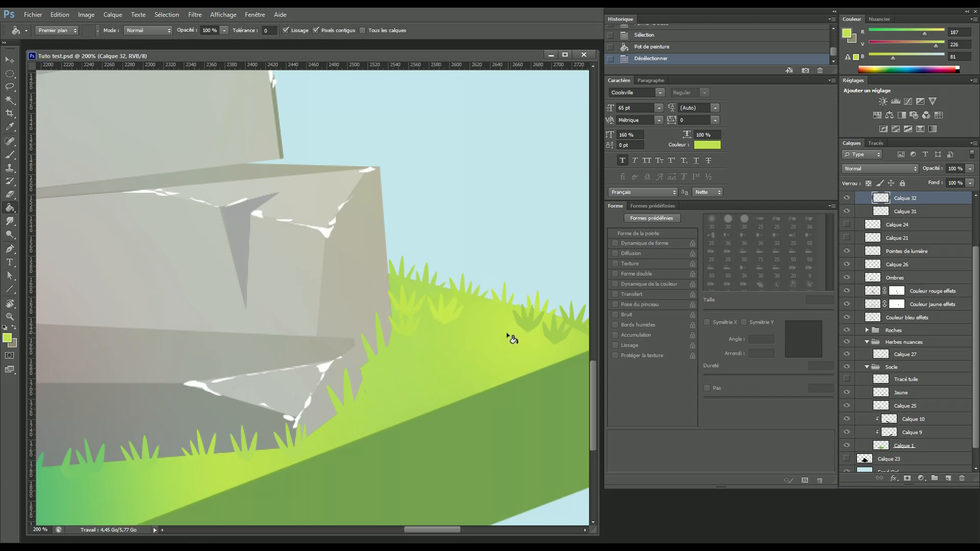
- Trace the first group of grass blades with the Pen tool over the base of the first dark tuft
{"action": "key", "text": "p"}
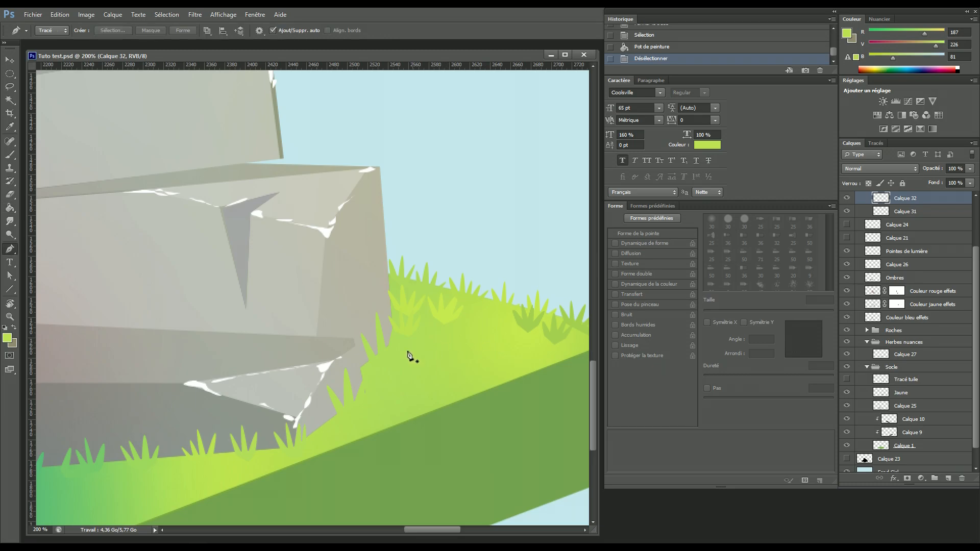
{"action": "left_click", "coordinate": [504, 335]}
{"action": "left_click", "coordinate": [512, 337]}
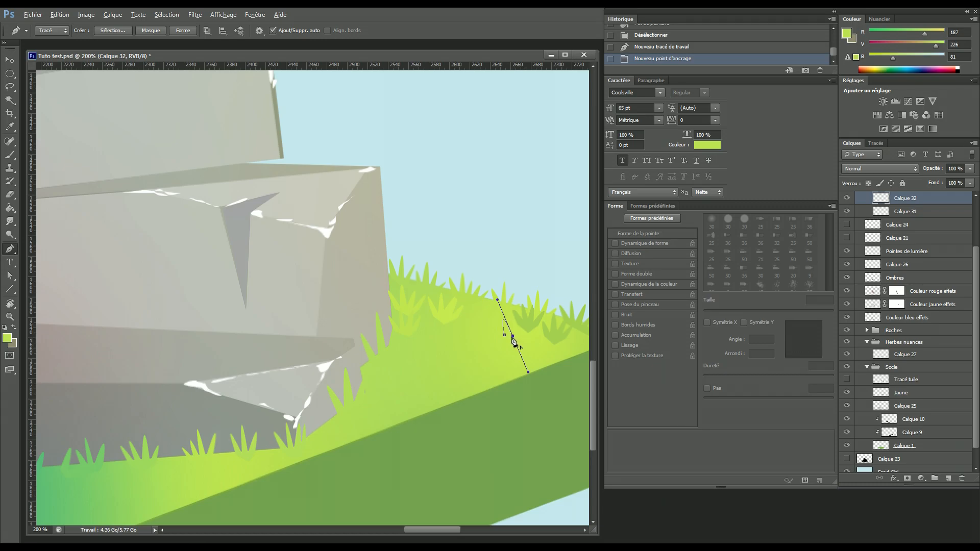
{"action": "left_click", "coordinate": [513, 336], "text": "alt"}
{"action": "mouse_move", "coordinate": [521, 359]}
{"action": "left_mouse_down"}
{"action": "mouse_move", "coordinate": [521, 341]}
{"action": "mouse_move", "coordinate": [513, 364]}
{"action": "left_mouse_up"}
{"action": "left_click", "coordinate": [517, 332], "text": "alt"}
{"action": "left_click", "coordinate": [523, 332], "text": "alt"}
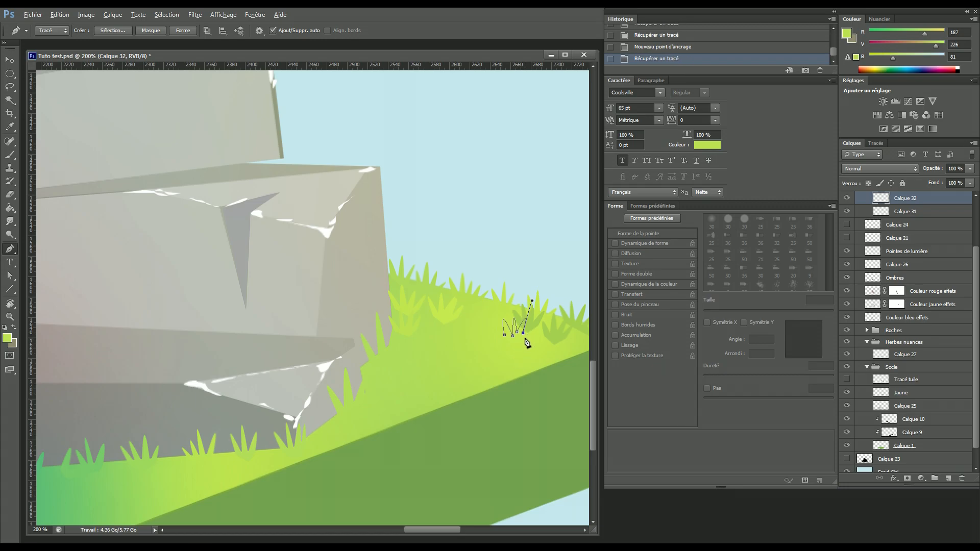
- Continue the path with a second group of blades below the other dark tuft and close the outline
{"action": "left_click", "coordinate": [542, 339]}
{"action": "mouse_move", "coordinate": [555, 354]}
{"action": "left_mouse_down"}
{"action": "mouse_move", "coordinate": [539, 367]}
{"action": "mouse_move", "coordinate": [562, 348]}
{"action": "mouse_move", "coordinate": [569, 366]}
{"action": "mouse_move", "coordinate": [567, 351]}
{"action": "left_mouse_up"}
{"action": "left_click", "coordinate": [547, 339], "text": "alt"}
{"action": "left_click", "coordinate": [549, 345], "text": "alt"}
{"action": "left_click", "coordinate": [556, 347]}
{"action": "left_click", "coordinate": [562, 345], "text": "alt"}
{"action": "left_click", "coordinate": [537, 351]}
{"action": "left_click", "coordinate": [504, 335]}
- Load the double-tuft path as a selection, fill it with a bright green sampled nearby (RGB 195, 231, 78), and save
{"action": "left_click", "coordinate": [874, 143]}
{"action": "left_click", "coordinate": [859, 153], "text": "ctrl"}
{"action": "left_click", "coordinate": [851, 143]}
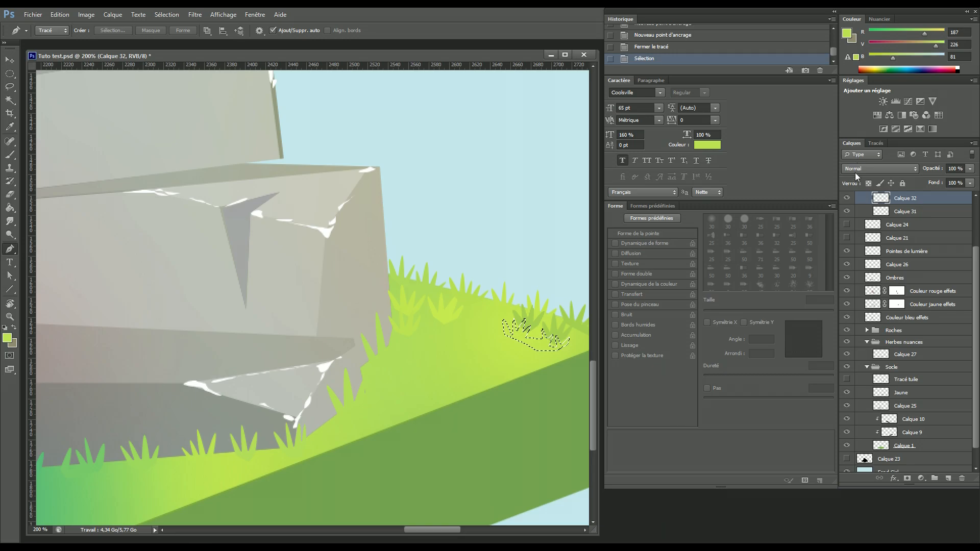
{"action": "key", "text": "i"}
{"action": "left_click", "coordinate": [535, 343]}
{"action": "key", "text": "g"}
{"action": "left_click", "coordinate": [546, 352]}
{"action": "key", "text": "ctrl+d"}
{"action": "key", "text": "ctrl+s"}
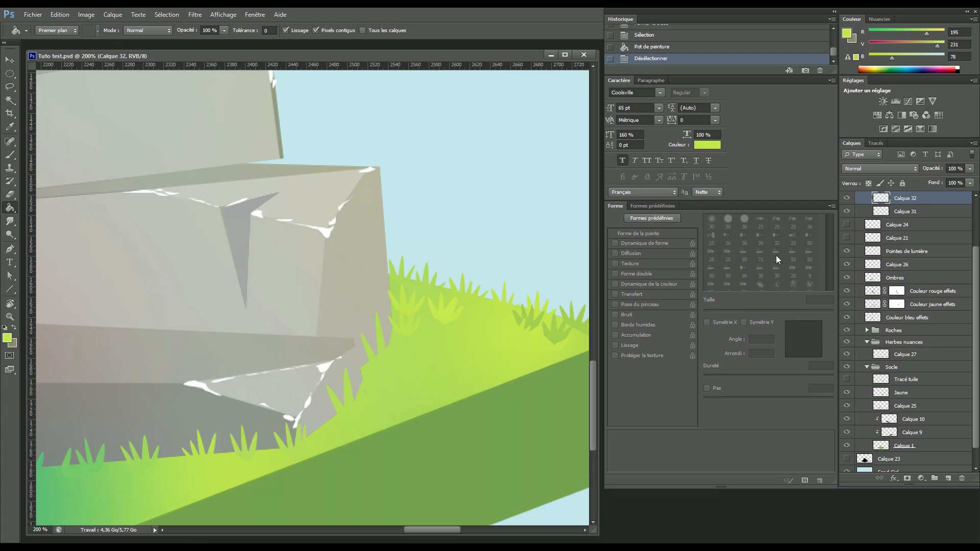
- Compare Calque 32 hidden and shown, then restore the double tuft's selection, fill it again with the same green and save
{"action": "left_click", "coordinate": [846, 198]}
{"action": "left_click", "coordinate": [846, 199]}
{"action": "key", "text": "ctrl+z"}
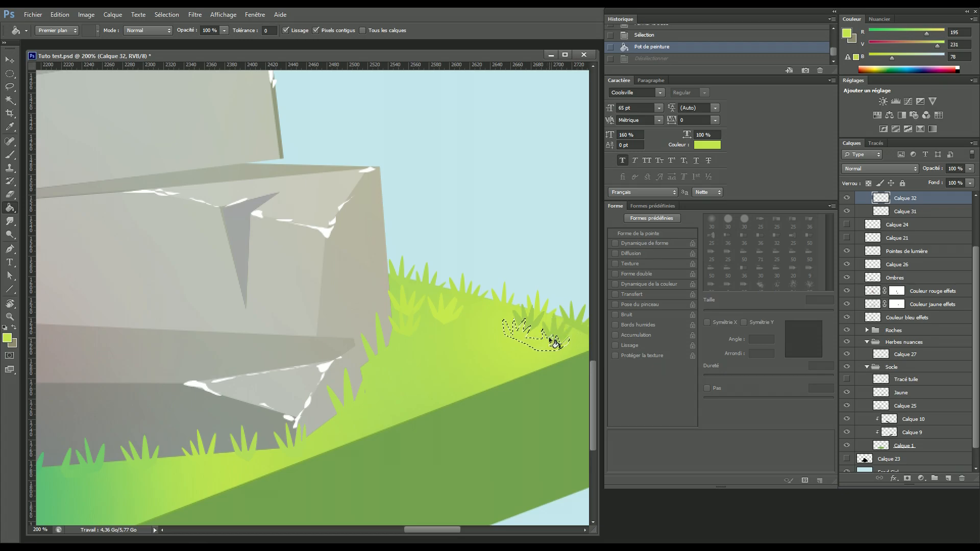
{"action": "left_click", "coordinate": [561, 341]}
{"action": "key", "text": "ctrl+d"}
{"action": "key", "text": "ctrl+s"}
- Trace a closed grass tuft with the Pen tool on the slope beside the rock, below the two stacked light tufts
{"action": "left_click_drag", "start_coordinate": [499, 329], "coordinate": [427, 292]}
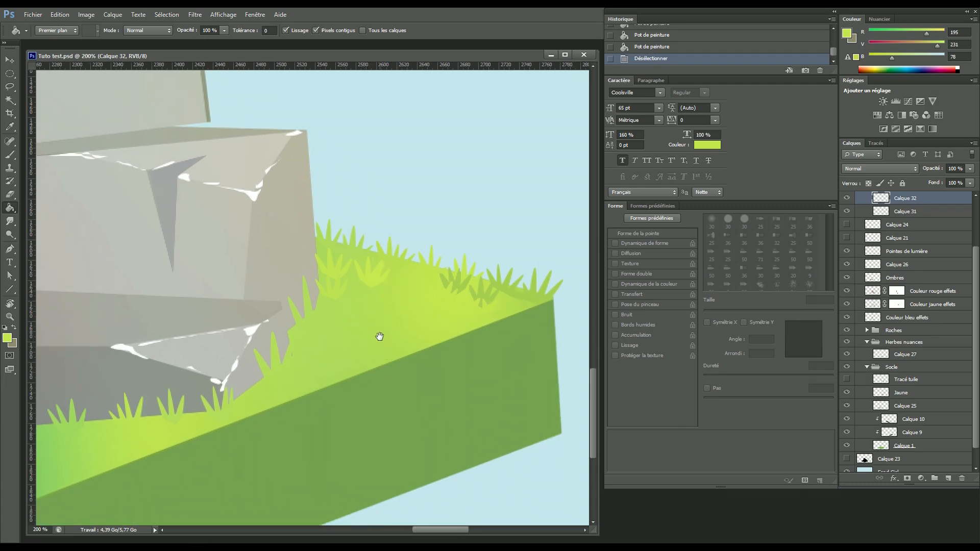
{"action": "left_click_drag", "start_coordinate": [396, 318], "coordinate": [415, 350]}
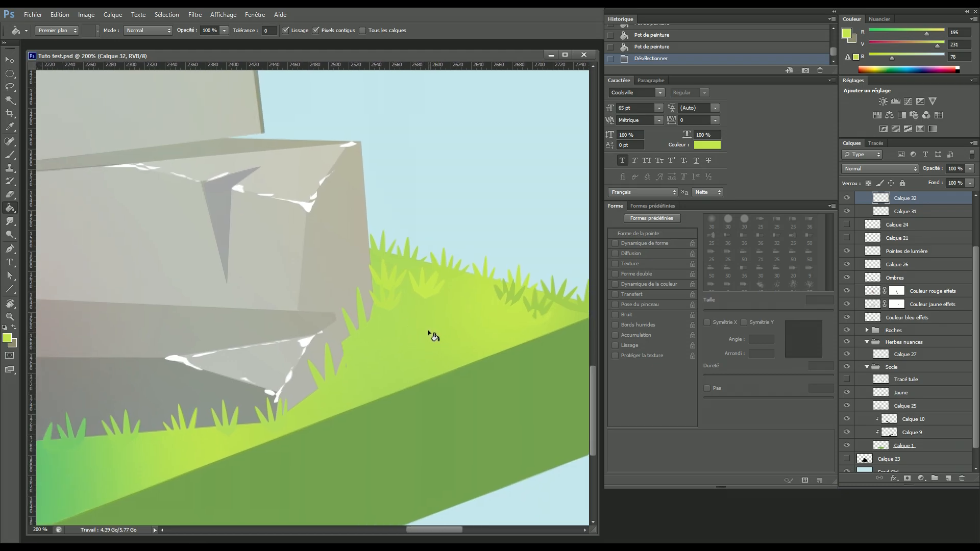
{"action": "key", "text": "p"}
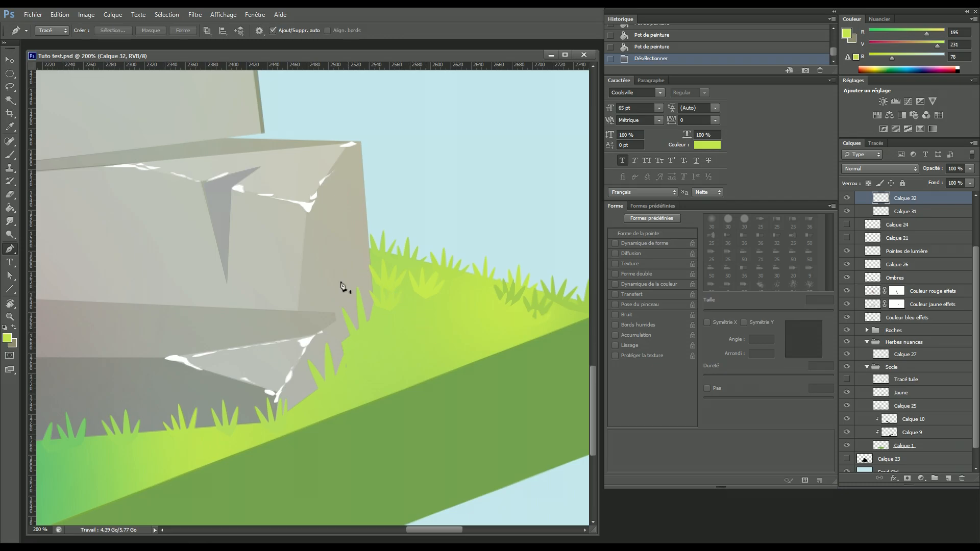
{"action": "left_click", "coordinate": [373, 333]}
{"action": "left_click_drag", "start_coordinate": [393, 364], "coordinate": [393, 363]}
{"action": "left_click", "coordinate": [375, 334], "text": "alt"}
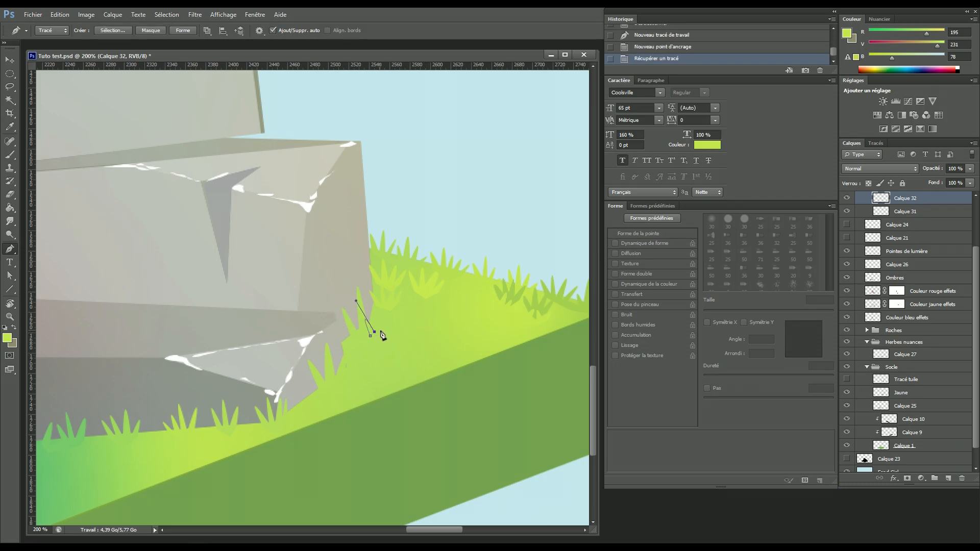
{"action": "left_click_drag", "start_coordinate": [380, 362], "coordinate": [379, 371]}
{"action": "left_click", "coordinate": [381, 333], "text": "alt"}
{"action": "left_click_drag", "start_coordinate": [387, 332], "coordinate": [375, 367]}
{"action": "left_click", "coordinate": [386, 332], "text": "alt"}
{"action": "left_click", "coordinate": [391, 336], "text": "alt"}
{"action": "left_click", "coordinate": [381, 341]}
{"action": "left_click", "coordinate": [370, 335]}
- Load the tuft path as a selection, fill it with a green sampled from the slope (RGB 188, 226, 81), and deselect
{"action": "left_click", "coordinate": [876, 143]}
{"action": "key", "text": "ctrl+Return"}
{"action": "left_click", "coordinate": [851, 143]}
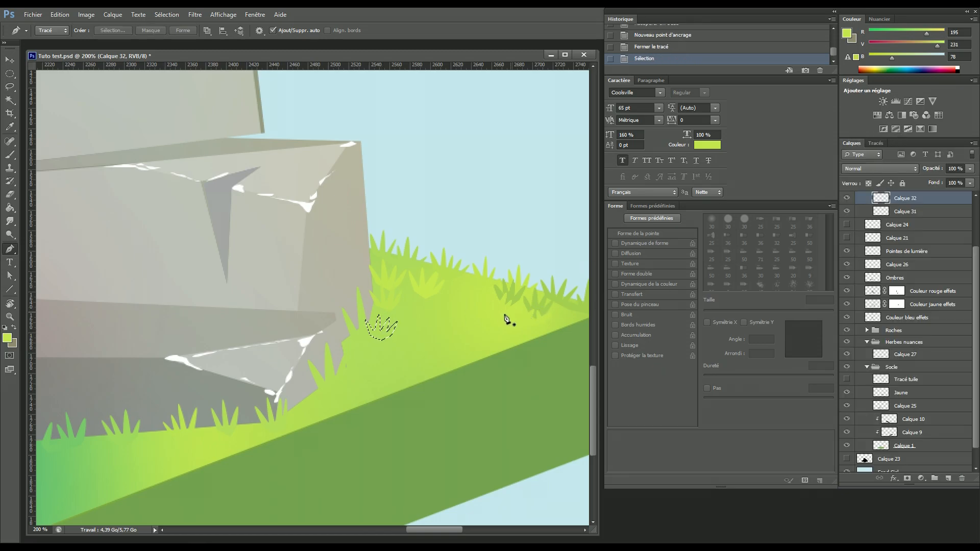
{"action": "key", "text": "i"}
{"action": "left_click", "coordinate": [454, 322]}
{"action": "key", "text": "p"}
{"action": "key", "text": "g"}
{"action": "left_click", "coordinate": [383, 331]}
{"action": "key", "text": "ctrl+d"}
- Trace a closed grass tuft with the Pen tool at the rock's lower edge, beside the last filled tuft
{"action": "left_click_drag", "start_coordinate": [393, 354], "coordinate": [470, 343]}
{"action": "key", "text": "p"}
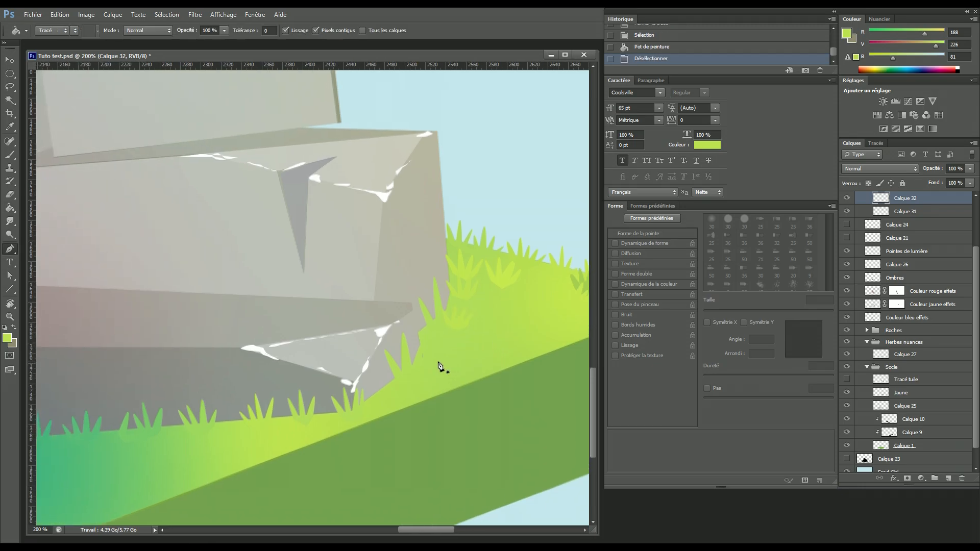
{"action": "left_click", "coordinate": [425, 346]}
{"action": "left_click_drag", "start_coordinate": [455, 379], "coordinate": [428, 352]}
{"action": "left_click", "coordinate": [431, 340], "text": "alt"}
{"action": "left_click", "coordinate": [436, 338], "text": "alt"}
{"action": "left_click", "coordinate": [442, 337], "text": "alt"}
{"action": "left_click", "coordinate": [443, 346], "text": "alt"}
{"action": "left_click", "coordinate": [425, 346]}
- Sample a green from the slope (RGB 178, 221, 86), load the tuft path as a selection, fill it, deselect and save
{"action": "key", "text": "i"}
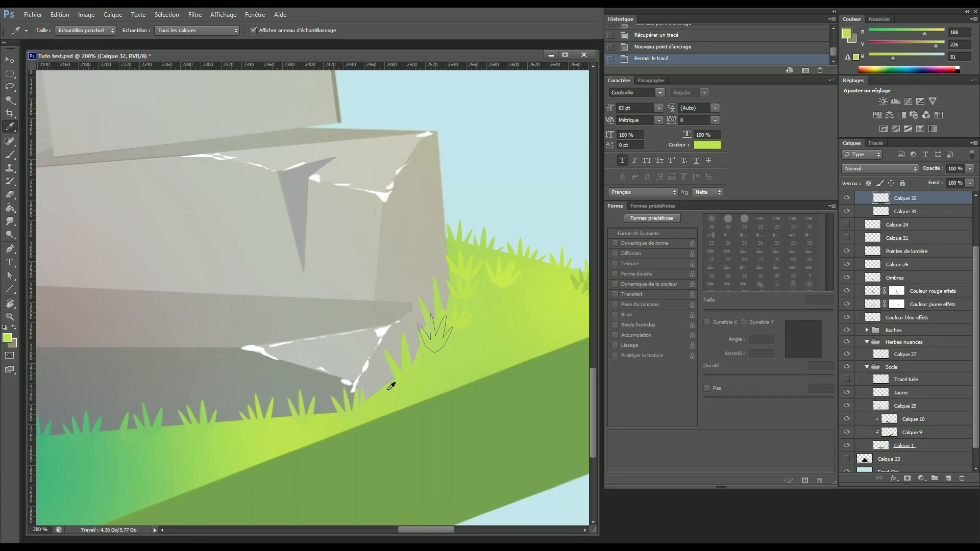
{"action": "left_click", "coordinate": [391, 387]}
{"action": "key", "text": "g"}
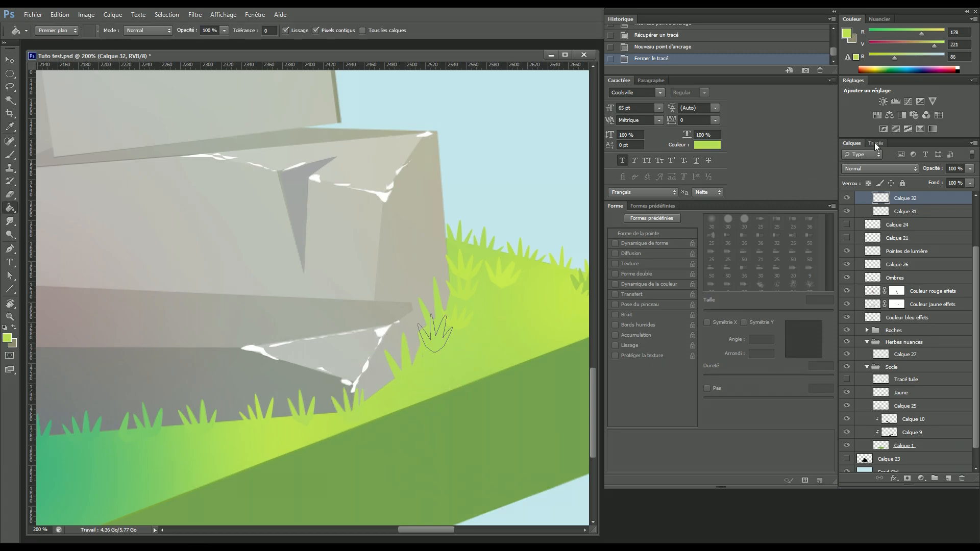
{"action": "left_click", "coordinate": [873, 142]}
{"action": "left_click", "coordinate": [852, 155], "text": "ctrl"}
{"action": "left_click", "coordinate": [851, 143]}
{"action": "left_click", "coordinate": [437, 345]}
{"action": "key", "text": "ctrl+d"}
{"action": "key", "text": "ctrl+s"}
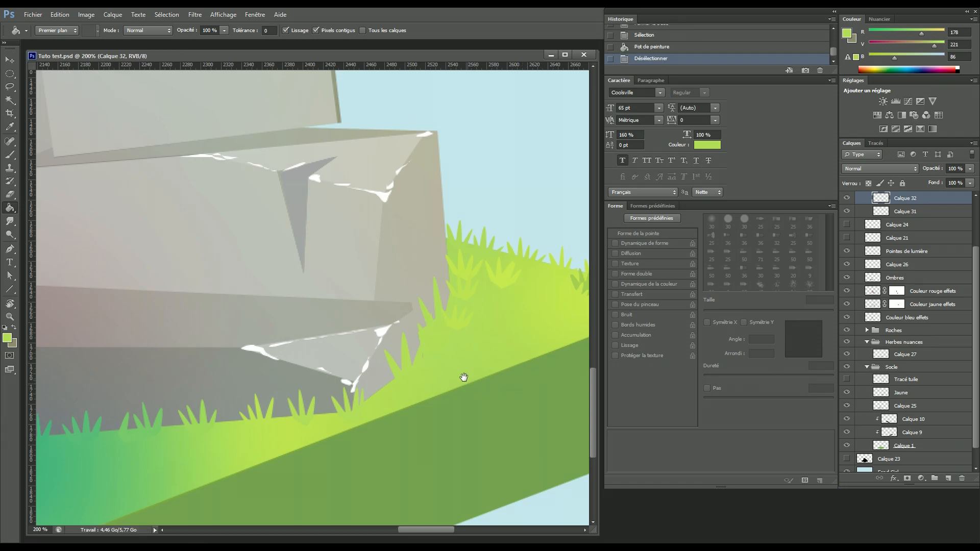
- Trace a closed four-blade grass tuft in front of the tall grass at the rock's lower corner
{"action": "left_click_drag", "start_coordinate": [463, 377], "coordinate": [502, 352]}
{"action": "key", "text": "p"}
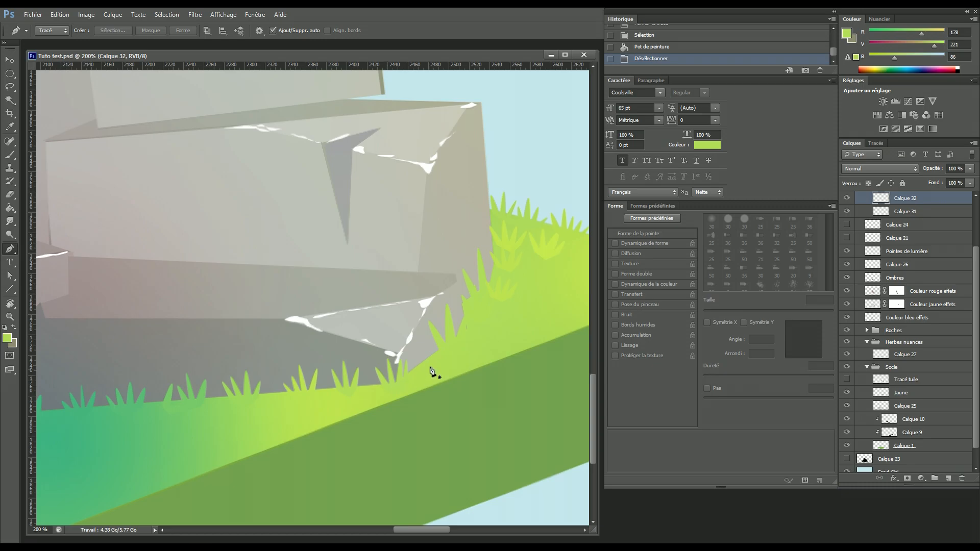
{"action": "left_click", "coordinate": [435, 359]}
{"action": "left_click_drag", "start_coordinate": [444, 358], "coordinate": [458, 400]}
{"action": "left_click", "coordinate": [444, 358], "text": "alt"}
{"action": "left_click_drag", "start_coordinate": [450, 352], "coordinate": [449, 407]}
{"action": "left_click", "coordinate": [450, 352], "text": "alt"}
{"action": "left_click_drag", "start_coordinate": [460, 352], "coordinate": [459, 361]}
{"action": "left_click_drag", "start_coordinate": [446, 403], "coordinate": [442, 387]}
{"action": "left_click", "coordinate": [460, 352], "text": "alt"}
{"action": "left_click", "coordinate": [463, 358], "text": "alt"}
{"action": "left_click", "coordinate": [450, 366]}
{"action": "left_click", "coordinate": [435, 360]}
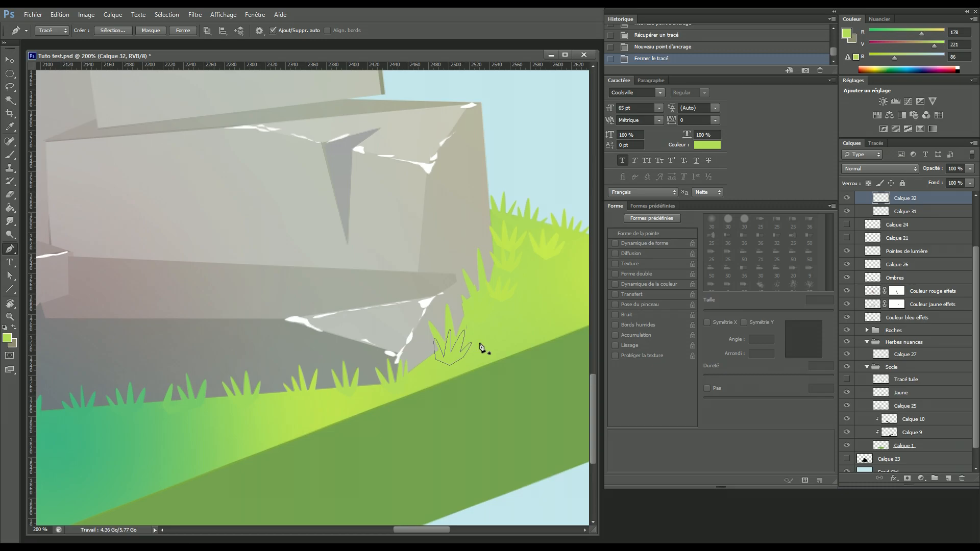
- Fill the four-blade tuft's path selection with a green sampled by the rock base (RGB 184, 226, 82), deselect and save
{"action": "key", "text": "i"}
{"action": "left_click", "coordinate": [307, 397]}
{"action": "key", "text": "p"}
{"action": "left_click", "coordinate": [875, 142]}
{"action": "left_click", "coordinate": [849, 156], "text": "ctrl"}
{"action": "left_click", "coordinate": [852, 143]}
{"action": "key", "text": "g"}
{"action": "left_click", "coordinate": [483, 375]}
{"action": "key", "text": "ctrl+d"}
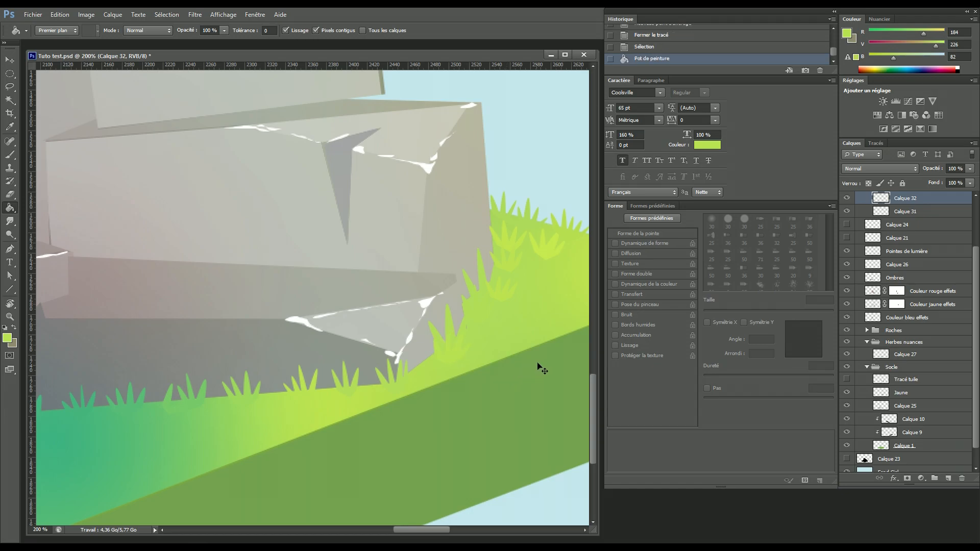
- Trace a closed grass tuft over the grass row in the yellow-green area along the rock's front base
{"action": "left_click_drag", "start_coordinate": [396, 377], "coordinate": [476, 361]}
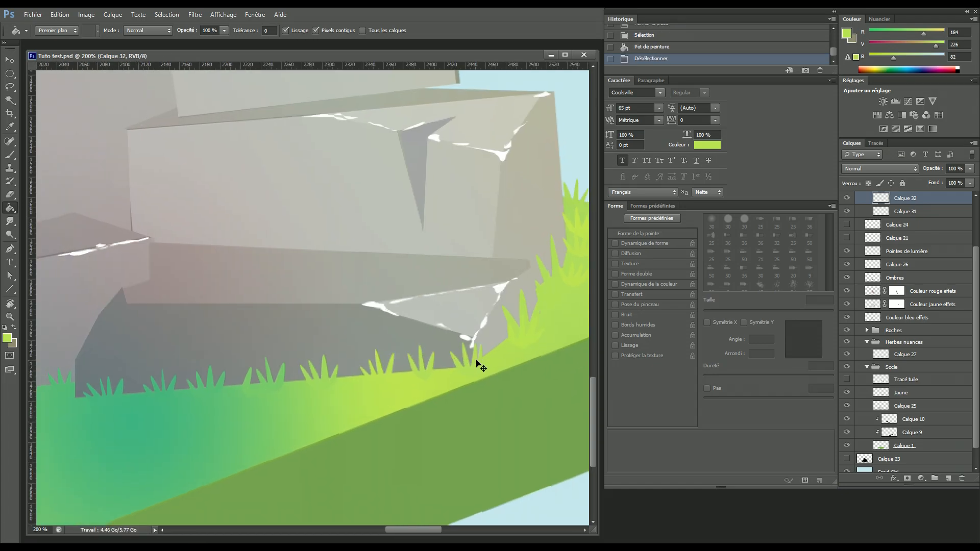
{"action": "key", "text": "ctrl+minus"}
{"action": "key", "text": "ctrl+plus"}
{"action": "key", "text": "ctrl+plus"}
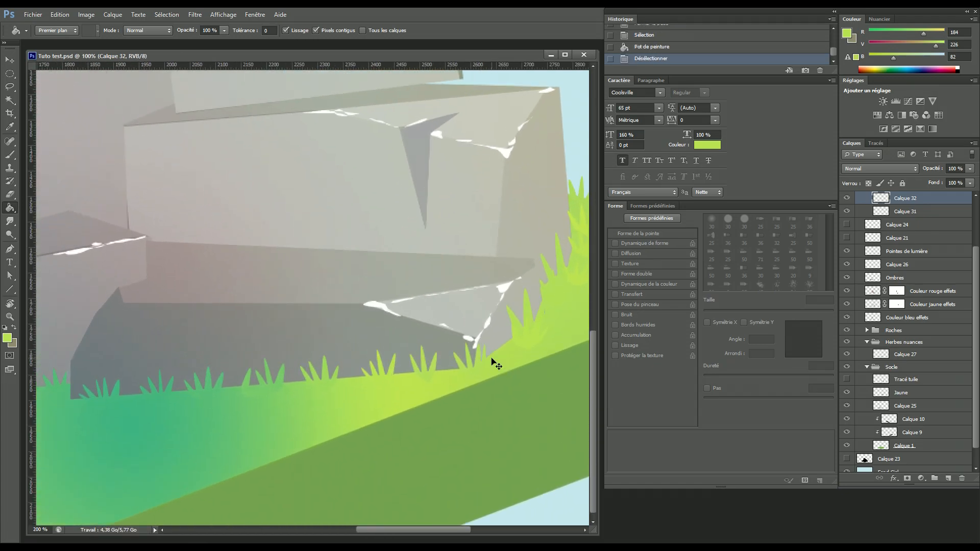
{"action": "left_click_drag", "start_coordinate": [427, 390], "coordinate": [480, 282]}
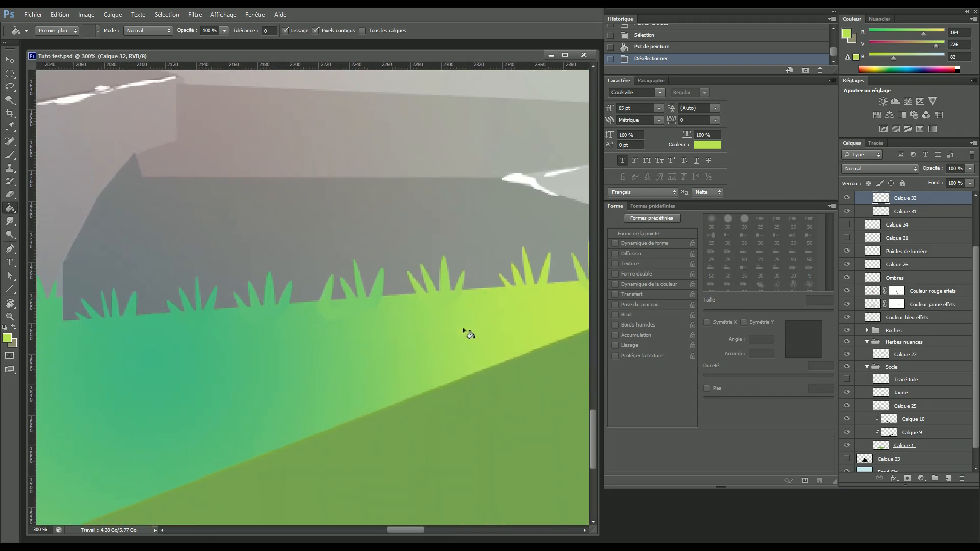
{"action": "key", "text": "ctrl+minus"}
{"action": "key", "text": "p"}
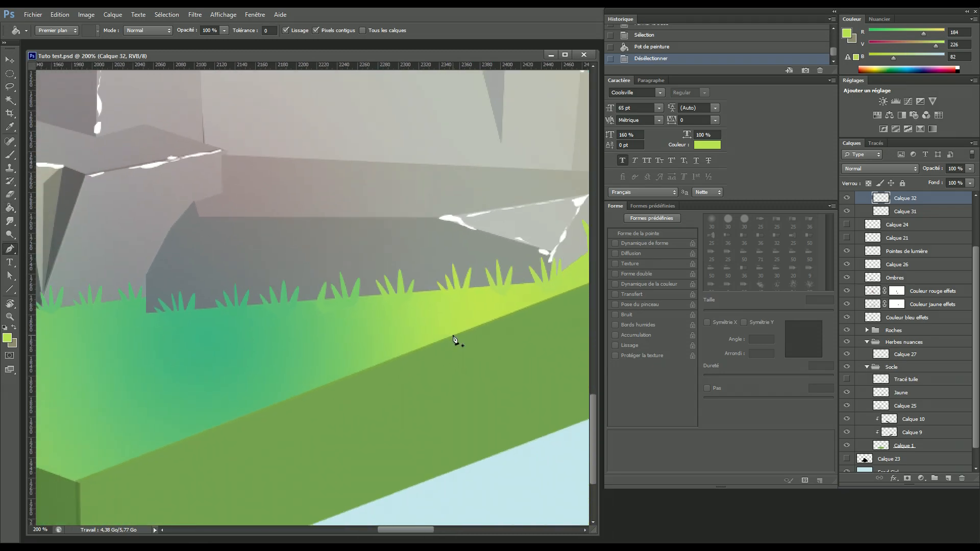
{"action": "left_click", "coordinate": [473, 299]}
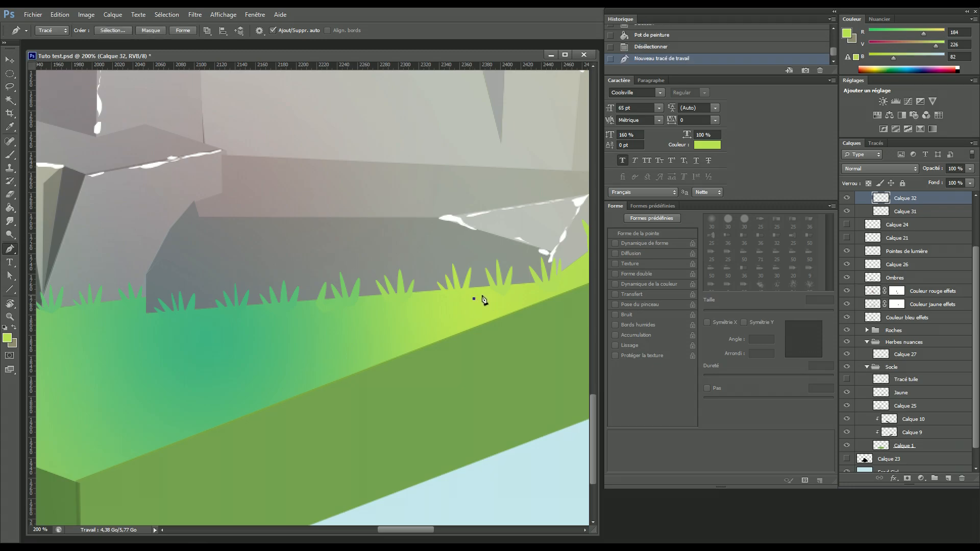
{"action": "left_click_drag", "start_coordinate": [497, 322], "coordinate": [504, 325]}
{"action": "left_click", "coordinate": [480, 295], "text": "alt"}
{"action": "left_click_drag", "start_coordinate": [488, 309], "coordinate": [502, 365]}
{"action": "left_click", "coordinate": [487, 295], "text": "alt"}
{"action": "left_click", "coordinate": [493, 298], "text": "alt"}
{"action": "left_click", "coordinate": [474, 299]}
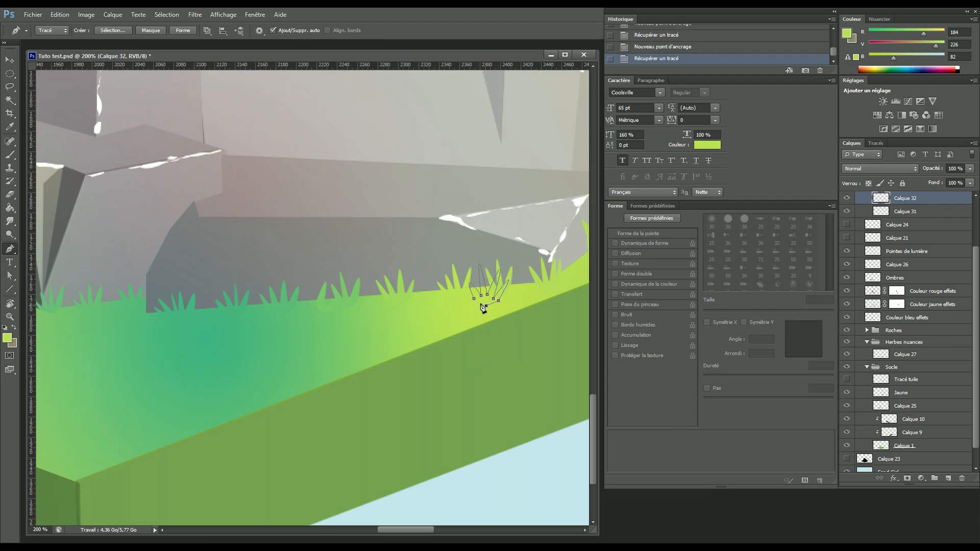
- Load the tuft path as a selection, fill it with a sampled mid green (RGB 158, 216, 92), deselect and save
{"action": "left_click", "coordinate": [867, 145]}
{"action": "key", "text": "ctrl+Return"}
{"action": "left_click", "coordinate": [849, 144]}
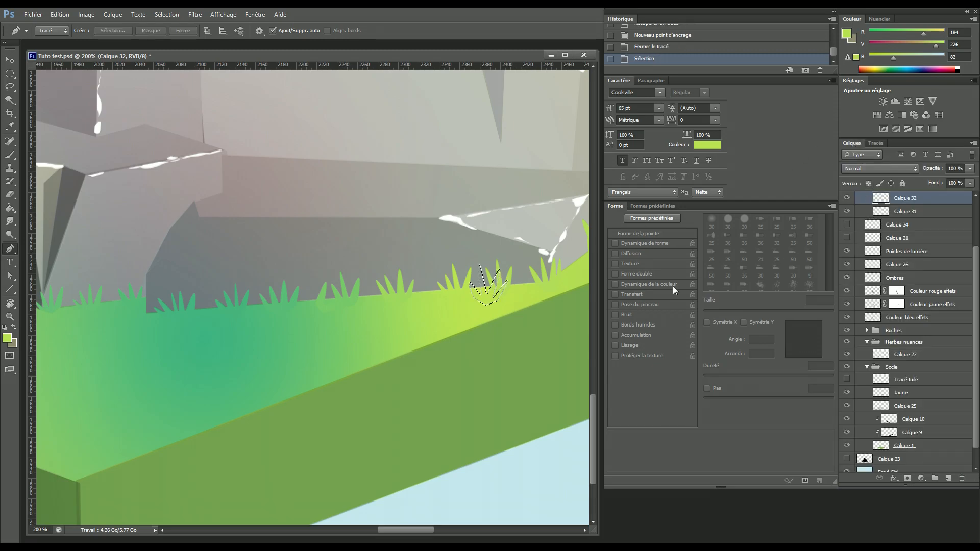
{"action": "key", "text": "i"}
{"action": "left_click", "coordinate": [400, 314]}
{"action": "key", "text": "p"}
{"action": "key", "text": "g"}
{"action": "left_click", "coordinate": [489, 300]}
{"action": "key", "text": "ctrl+d"}
{"action": "key", "text": "ctrl+s"}
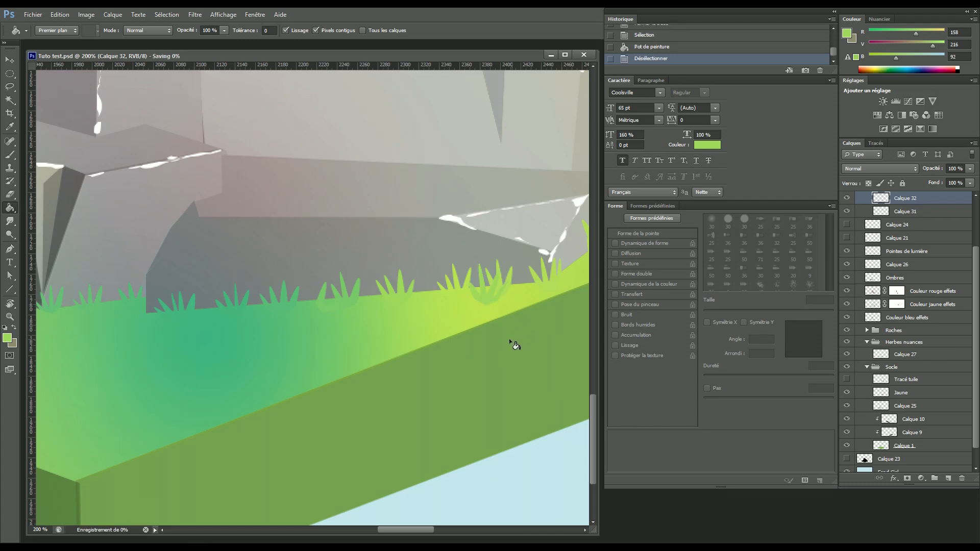
- Trace another closed four-blade tuft along the rock's front base, where the ground shifts from yellow to green
{"action": "scroll", "coordinate": [464, 324], "scroll_direction": "left", "scroll_amount": 2}
{"action": "key", "text": "p"}
{"action": "left_click", "coordinate": [432, 313]}
{"action": "left_click_drag", "start_coordinate": [447, 310], "coordinate": [480, 358]}
{"action": "left_click", "coordinate": [447, 310], "text": "alt"}
{"action": "left_click_drag", "start_coordinate": [454, 307], "coordinate": [460, 359]}
{"action": "left_click", "coordinate": [453, 308], "text": "alt"}
{"action": "left_click_drag", "start_coordinate": [463, 310], "coordinate": [452, 366]}
{"action": "left_click", "coordinate": [462, 310], "text": "alt"}
{"action": "left_click_drag", "start_coordinate": [470, 311], "coordinate": [460, 344]}
{"action": "left_click", "coordinate": [469, 311], "text": "alt"}
{"action": "left_click", "coordinate": [455, 322]}
{"action": "left_click", "coordinate": [437, 313]}
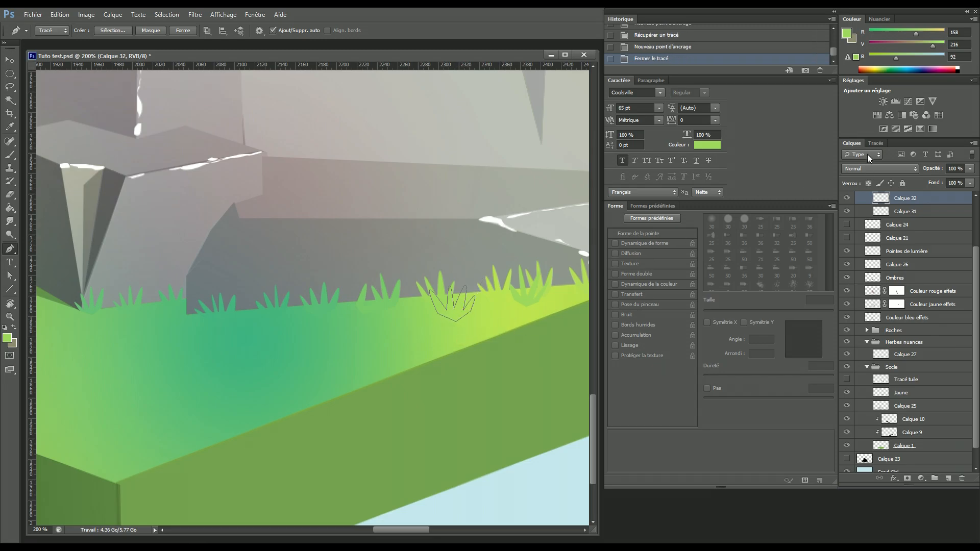
- Load the new tuft path as a selection, fill it with a cooler sampled green (RGB 122, 201, 104), deselect and save
{"action": "left_click", "coordinate": [875, 143]}
{"action": "left_click", "coordinate": [852, 157], "text": "ctrl"}
{"action": "left_click", "coordinate": [869, 193]}
{"action": "left_click", "coordinate": [851, 143]}
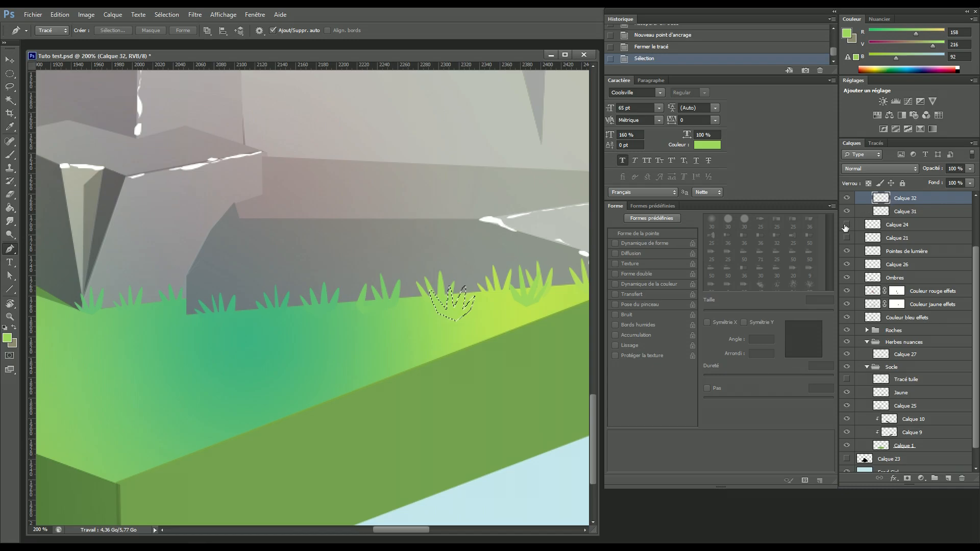
{"action": "key", "text": "i"}
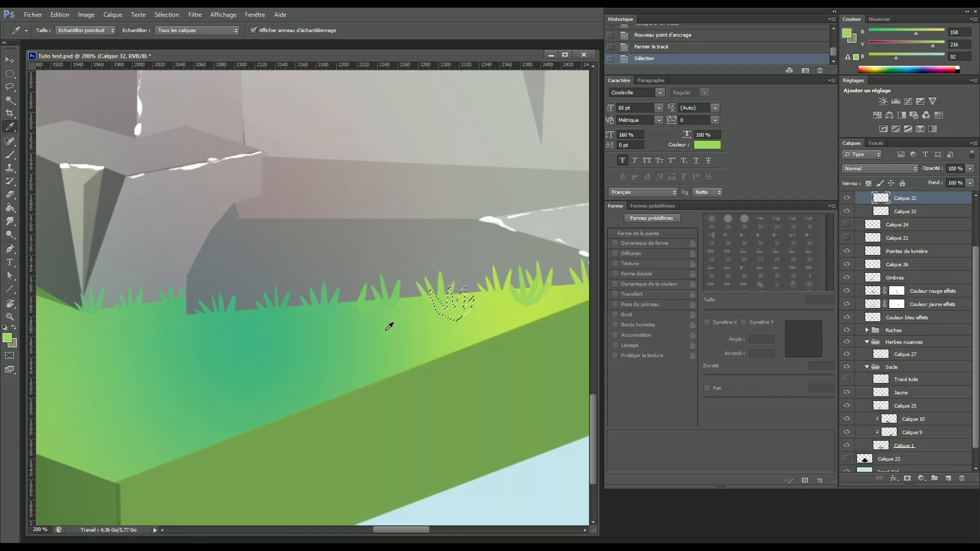
{"action": "left_click", "coordinate": [418, 324]}
{"action": "key", "text": "p"}
{"action": "key", "text": "g"}
{"action": "left_click", "coordinate": [457, 313]}
{"action": "key", "text": "ctrl+d"}
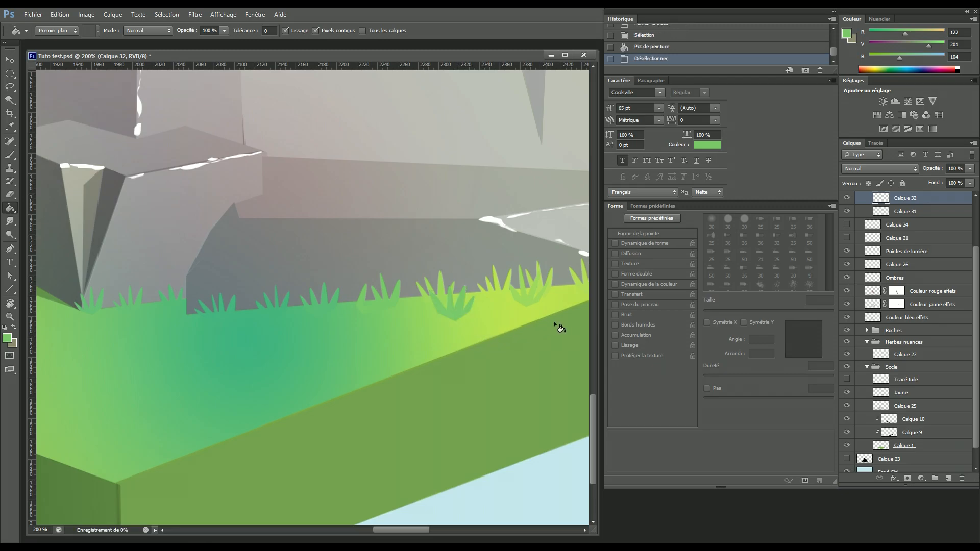
- Check the whole rock illustration, then create a new layer above Calque 32
{"action": "key", "text": "ctrl+minus"}
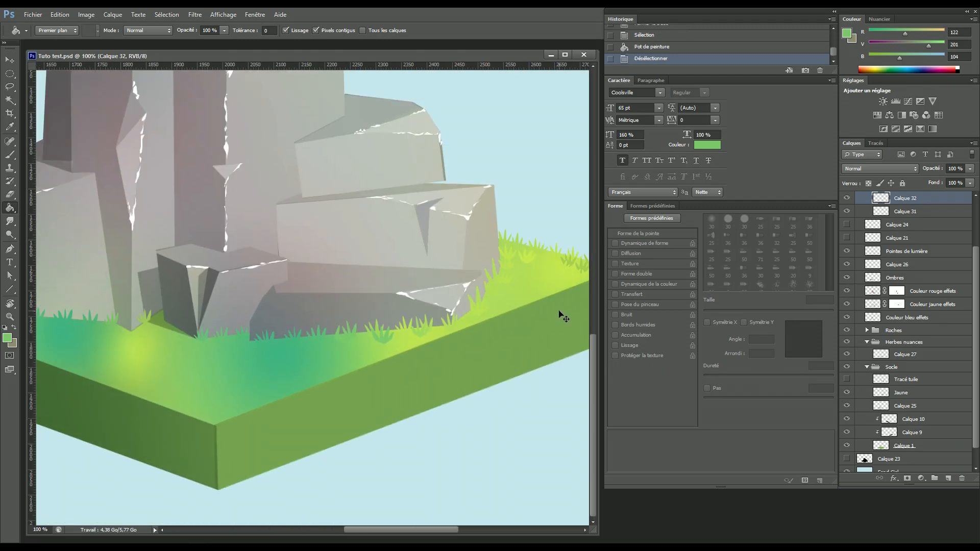
{"action": "key", "text": "ctrl+minus"}
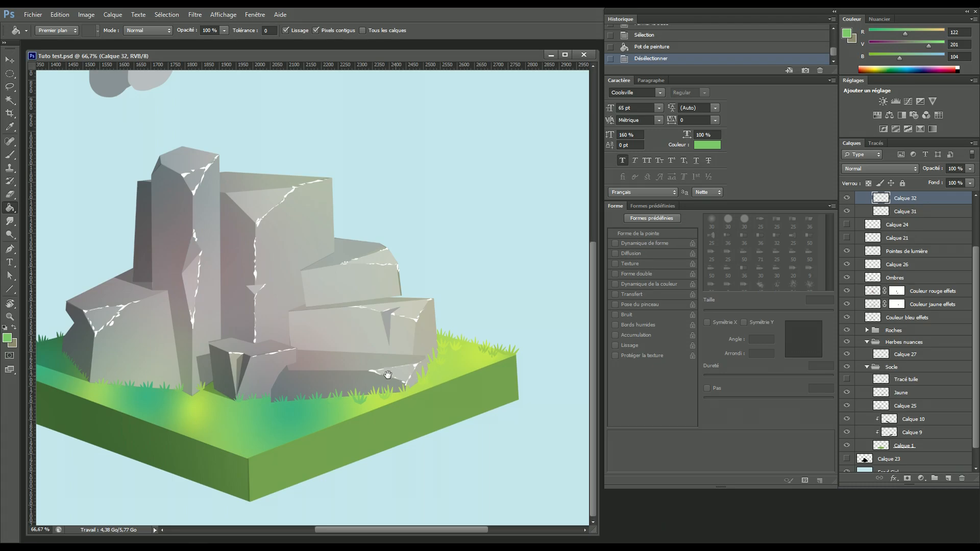
{"action": "left_click_drag", "start_coordinate": [387, 375], "coordinate": [432, 382]}
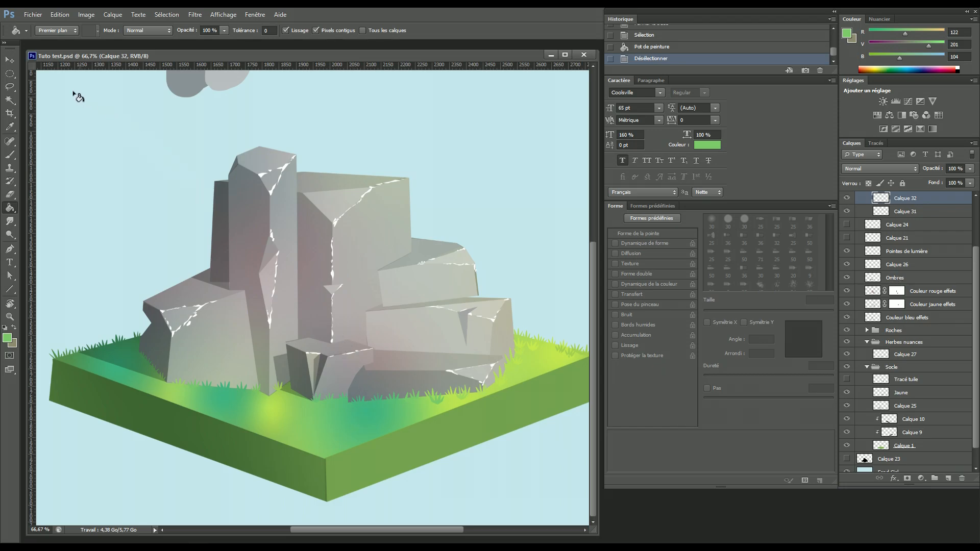
{"action": "left_click", "coordinate": [9, 59]}
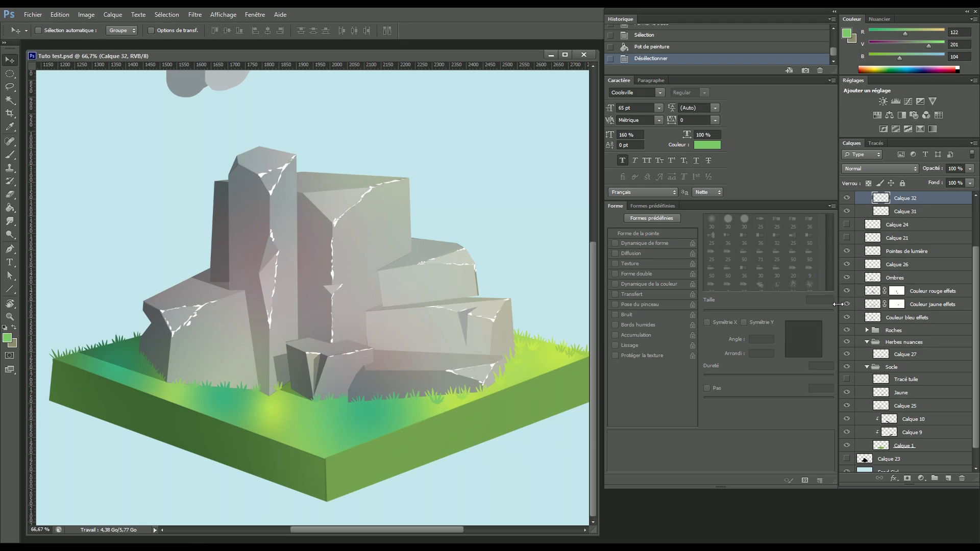
{"action": "left_click", "coordinate": [947, 478]}
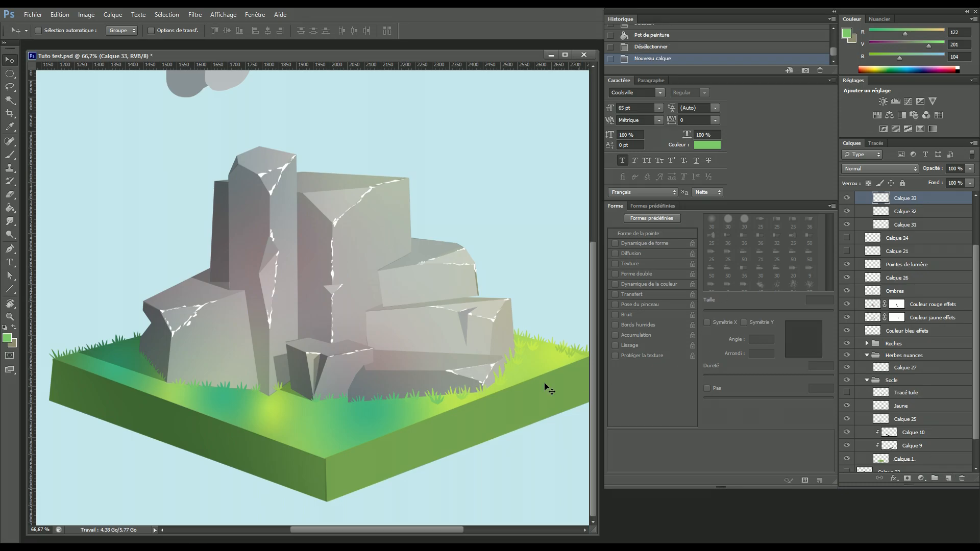
- Start a large grass tuft path on the slope beside the rock and draw its first long blade, curving outward from the rock
{"action": "key", "text": "ctrl+plus"}
{"action": "key", "text": "ctrl+plus"}
{"action": "key", "text": "ctrl+minus"}
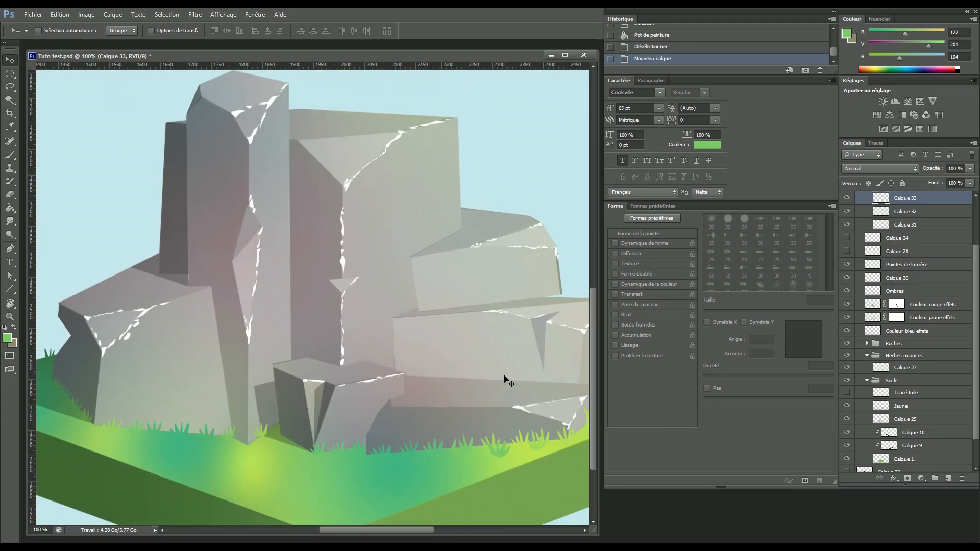
{"action": "left_click_drag", "start_coordinate": [422, 416], "coordinate": [489, 366]}
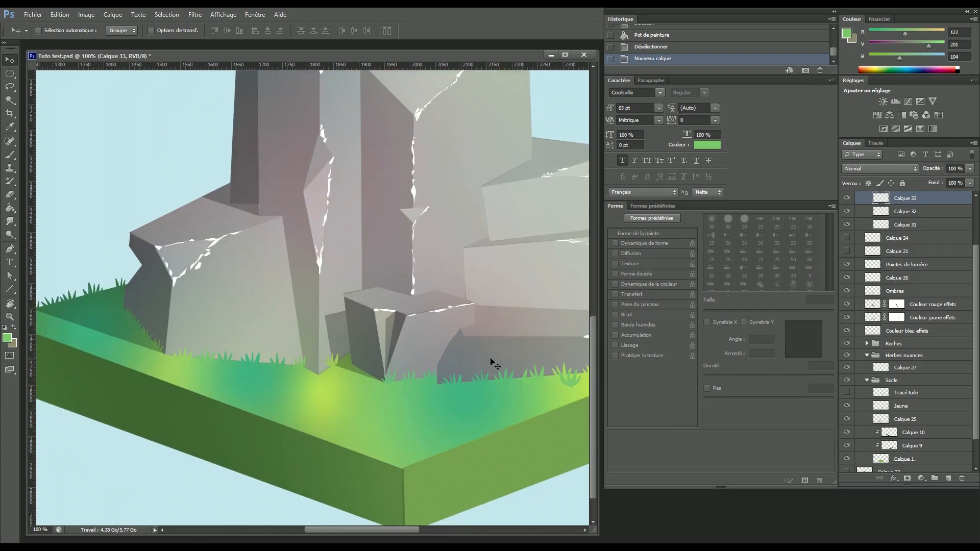
{"action": "key", "text": "l"}
{"action": "key", "text": "p"}
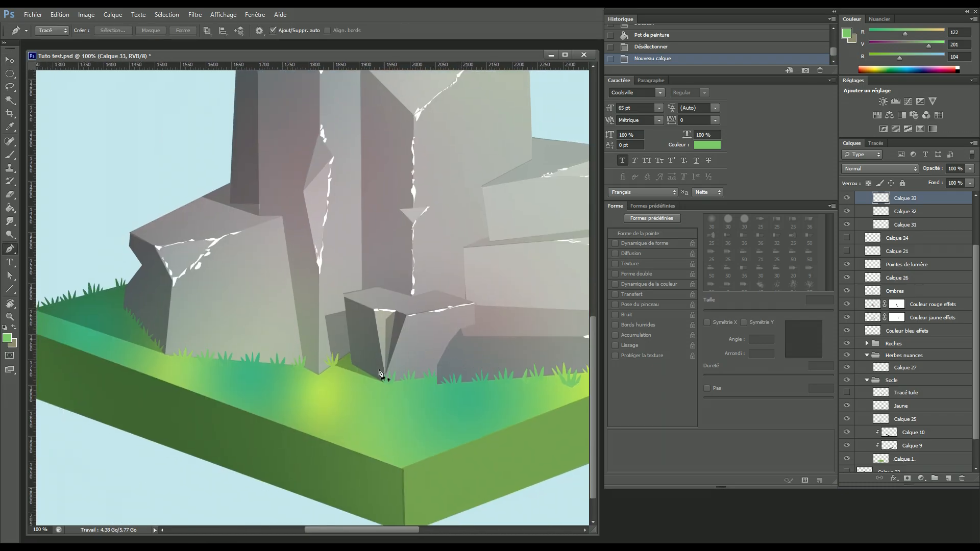
{"action": "scroll", "coordinate": [375, 358], "scroll_direction": "right", "scroll_amount": 5}
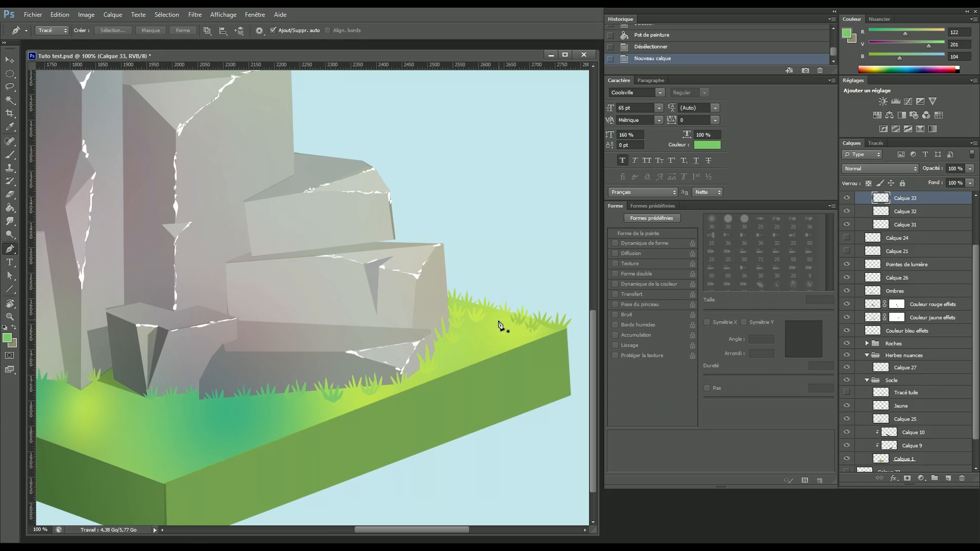
{"action": "left_click", "coordinate": [504, 332]}
{"action": "key", "text": "ctrl+z"}
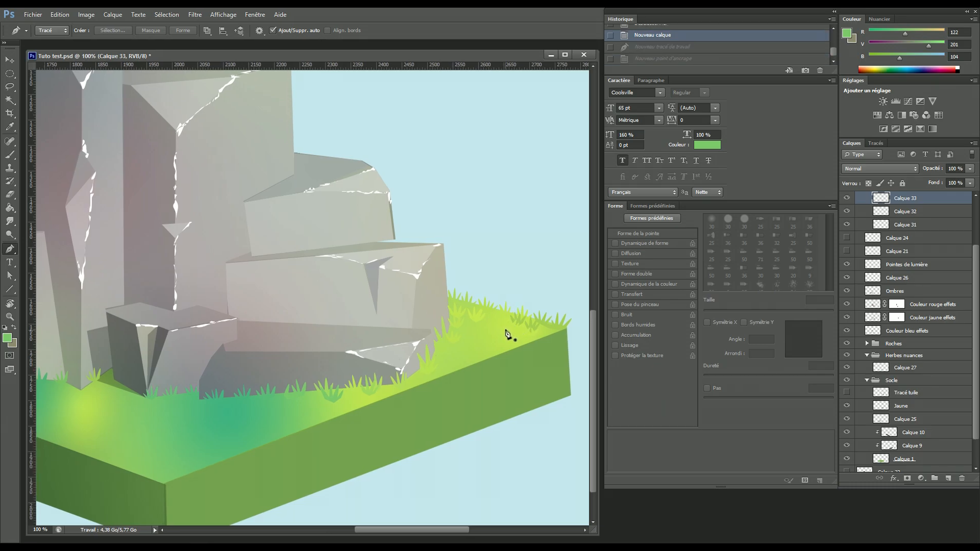
{"action": "left_click", "coordinate": [504, 329]}
{"action": "left_click_drag", "start_coordinate": [521, 280], "coordinate": [547, 258]}
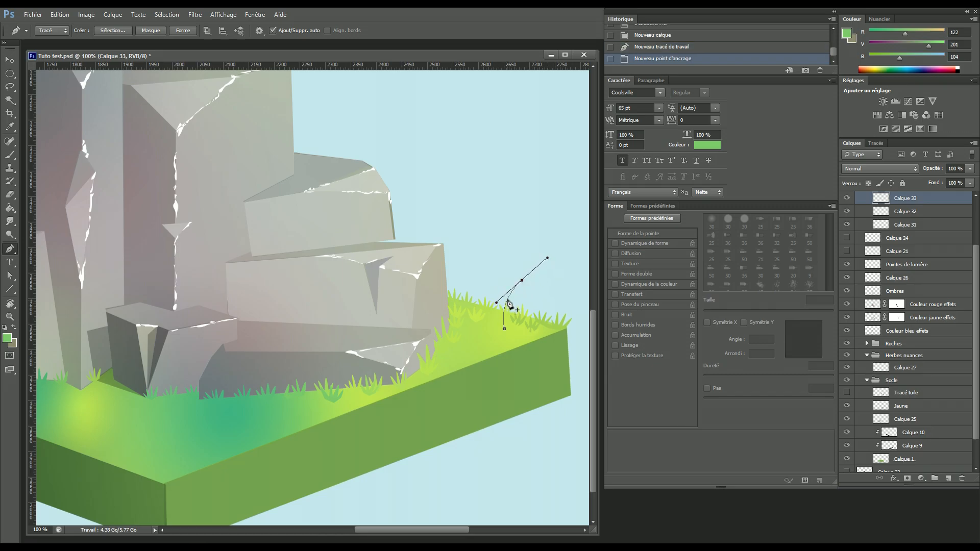
{"action": "left_click", "coordinate": [522, 281], "text": "alt"}
{"action": "left_click_drag", "start_coordinate": [518, 279], "coordinate": [498, 292]}
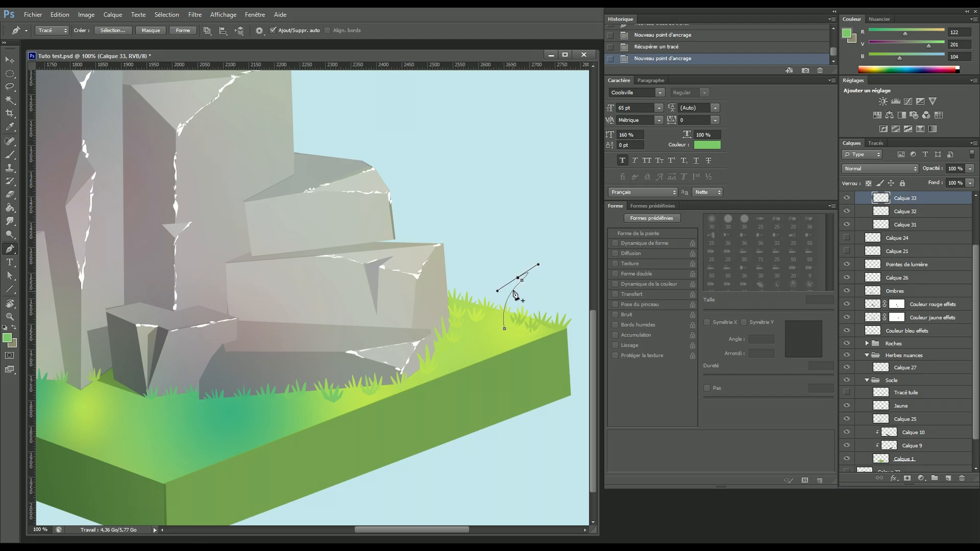
{"action": "left_click", "coordinate": [519, 279]}
{"action": "left_click_drag", "start_coordinate": [499, 322], "coordinate": [499, 348]}
{"action": "left_click", "coordinate": [497, 322]}
- Add two tall curved blades to the large tuft path, one leaning away from the rock and one towards it
{"action": "left_click_drag", "start_coordinate": [510, 253], "coordinate": [479, 275]}
{"action": "left_click", "coordinate": [510, 253]}
{"action": "left_click", "coordinate": [505, 250]}
{"action": "left_click_drag", "start_coordinate": [490, 320], "coordinate": [495, 372]}
{"action": "left_click", "coordinate": [490, 320]}
{"action": "left_click_drag", "start_coordinate": [470, 263], "coordinate": [474, 285]}
{"action": "left_click", "coordinate": [469, 262]}
{"action": "left_click", "coordinate": [465, 264]}
{"action": "left_click_drag", "start_coordinate": [483, 320], "coordinate": [486, 347]}
{"action": "left_click", "coordinate": [483, 320]}
- Add a short drooping blade on the rock side of the large tuft and close the path at its base
{"action": "left_click_drag", "start_coordinate": [462, 305], "coordinate": [449, 312]}
{"action": "left_click", "coordinate": [461, 305]}
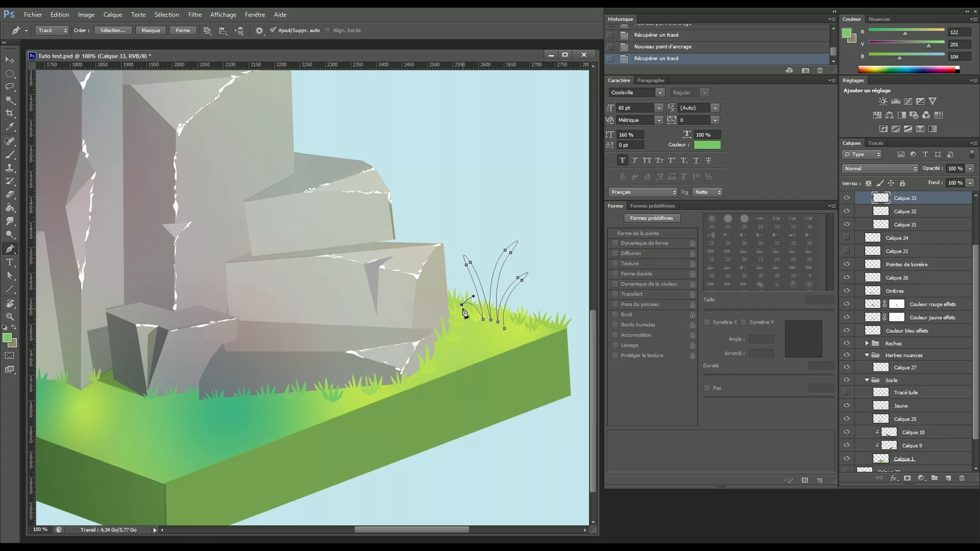
{"action": "left_click", "coordinate": [474, 306]}
{"action": "left_click", "coordinate": [463, 309], "text": "alt"}
{"action": "left_click_drag", "start_coordinate": [480, 325], "coordinate": [489, 350]}
{"action": "left_click", "coordinate": [480, 325], "text": "alt"}
{"action": "left_click", "coordinate": [489, 333]}
{"action": "left_click", "coordinate": [504, 330]}
- Turn the closed large tuft path into a selection, fill it on Calque 33 with a green sampled from the nearby grass, and deselect
{"action": "key", "text": "i"}
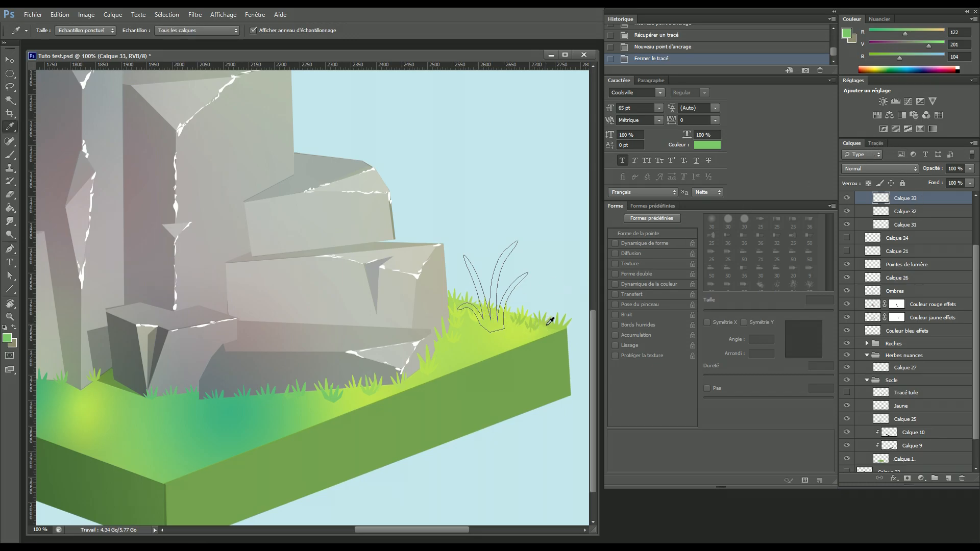
{"action": "left_click", "coordinate": [550, 323]}
{"action": "key", "text": "p"}
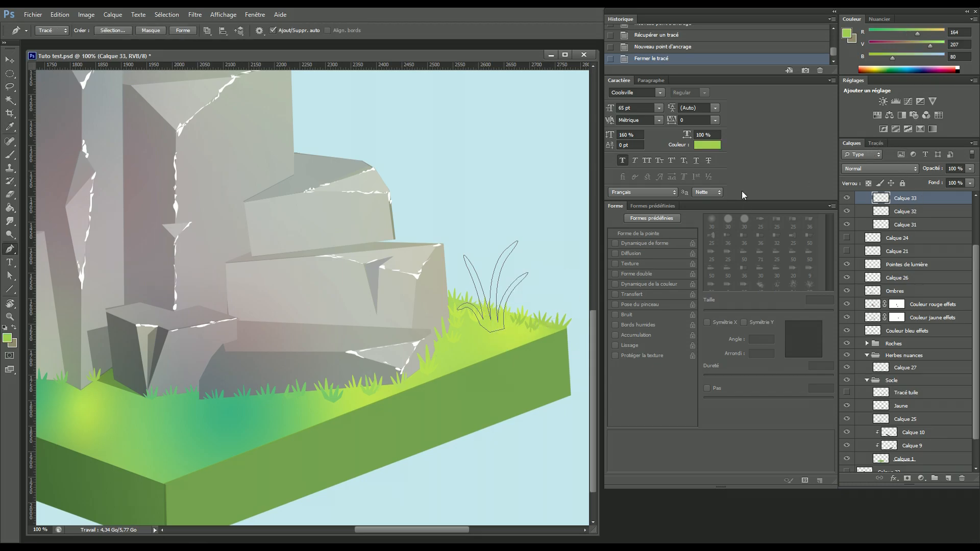
{"action": "left_click", "coordinate": [875, 143]}
{"action": "left_click", "coordinate": [848, 154], "text": "ctrl"}
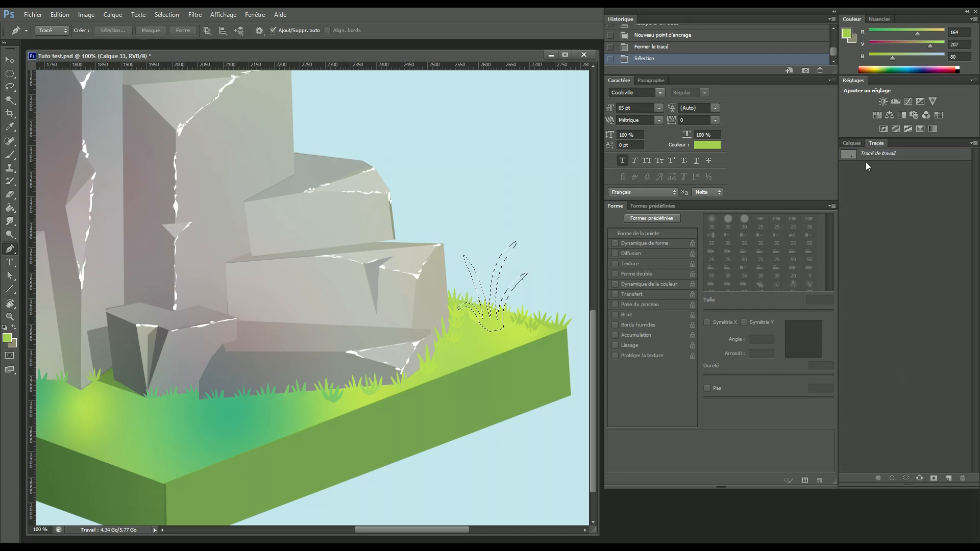
{"action": "left_click", "coordinate": [851, 143]}
{"action": "key", "text": "g"}
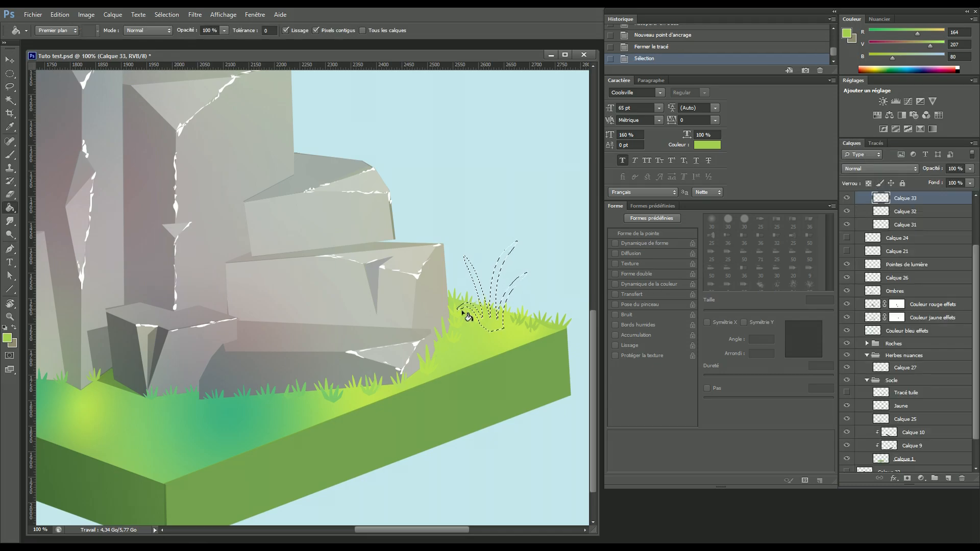
{"action": "left_click", "coordinate": [487, 327]}
{"action": "key", "text": "ctrl+d"}
- Sample the large tuft's green as the foreground colour and shift its hue to red, giving #cf5050
{"action": "left_click_drag", "start_coordinate": [472, 337], "coordinate": [515, 331]}
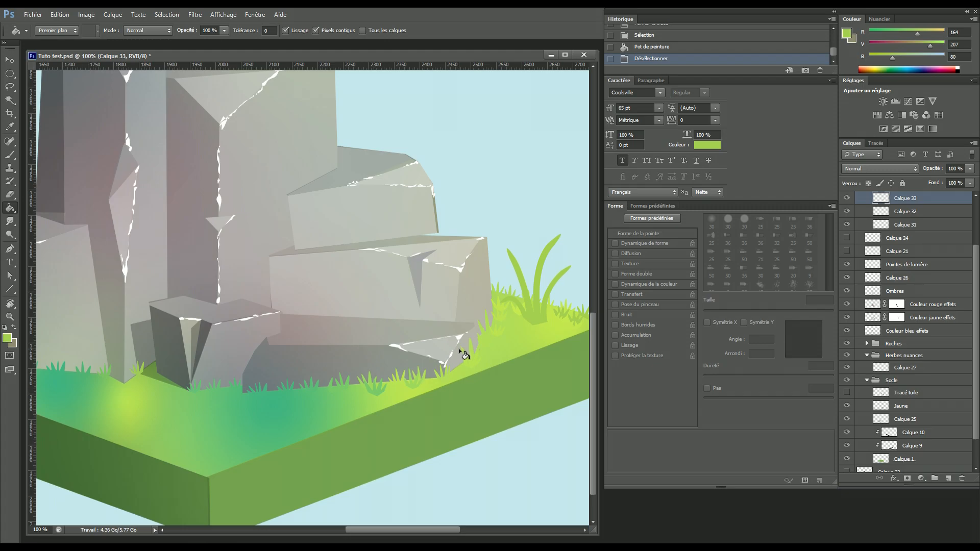
{"action": "key", "text": "ctrl+minus"}
{"action": "key", "text": "ctrl+minus"}
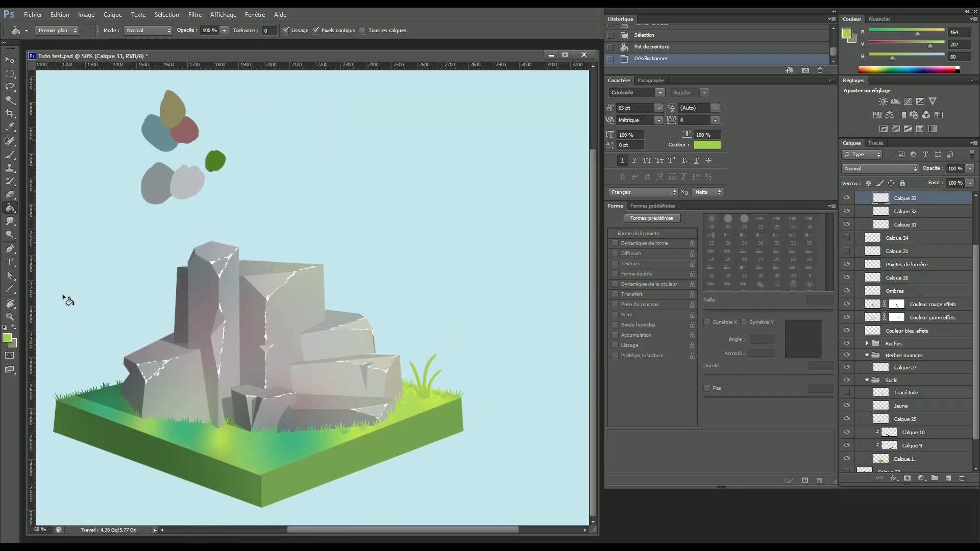
{"action": "left_click", "coordinate": [7, 338]}
{"action": "left_click", "coordinate": [190, 130]}
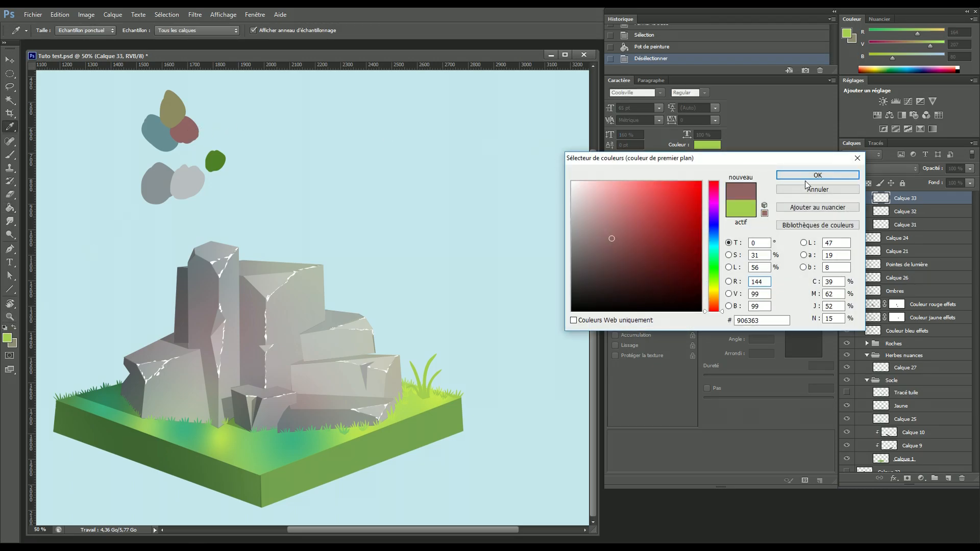
{"action": "left_click", "coordinate": [427, 368]}
{"action": "left_click_drag", "start_coordinate": [721, 297], "coordinate": [718, 320]}
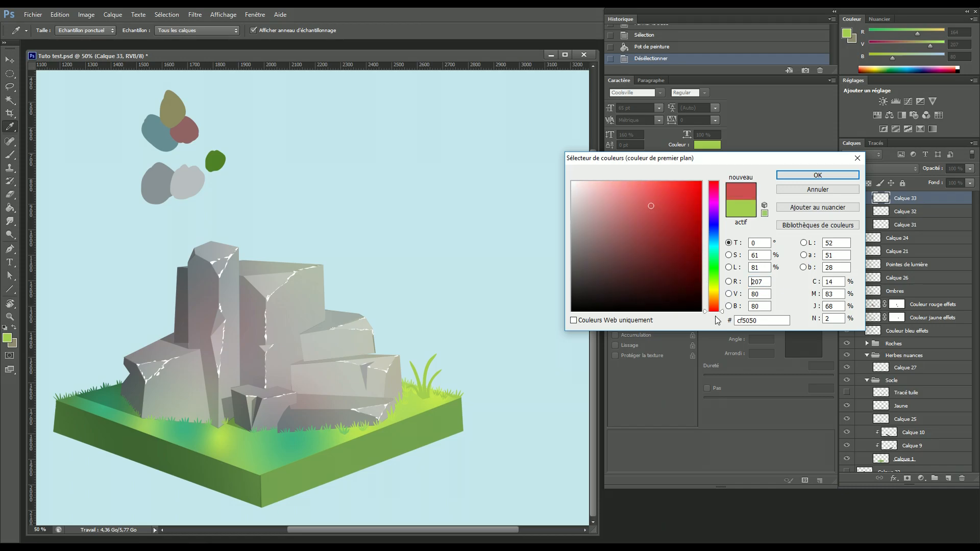
{"action": "left_click", "coordinate": [817, 175]}
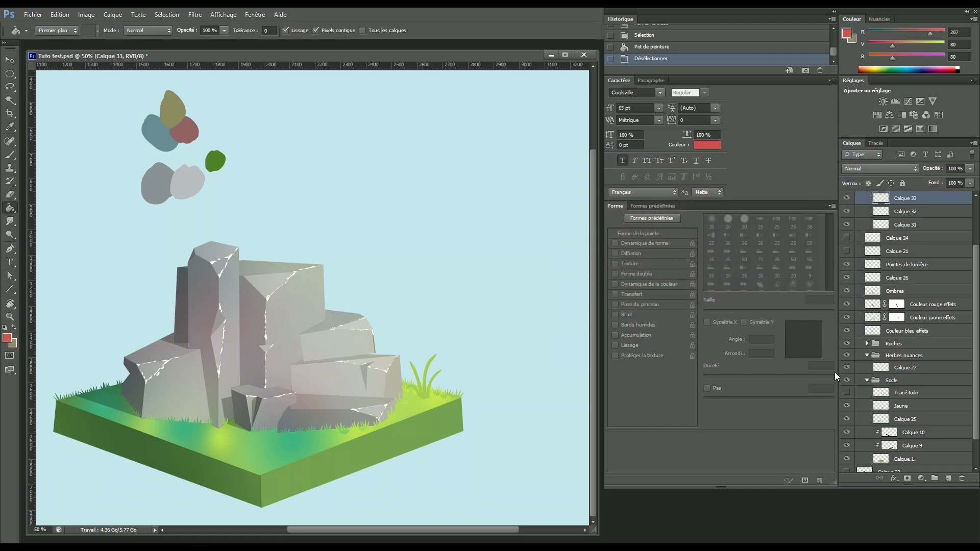
- Reload the large tuft as a selection and switch to the Gradient tool
{"action": "left_click", "coordinate": [879, 213], "text": "ctrl"}
{"action": "key", "text": "ctrl+plus"}
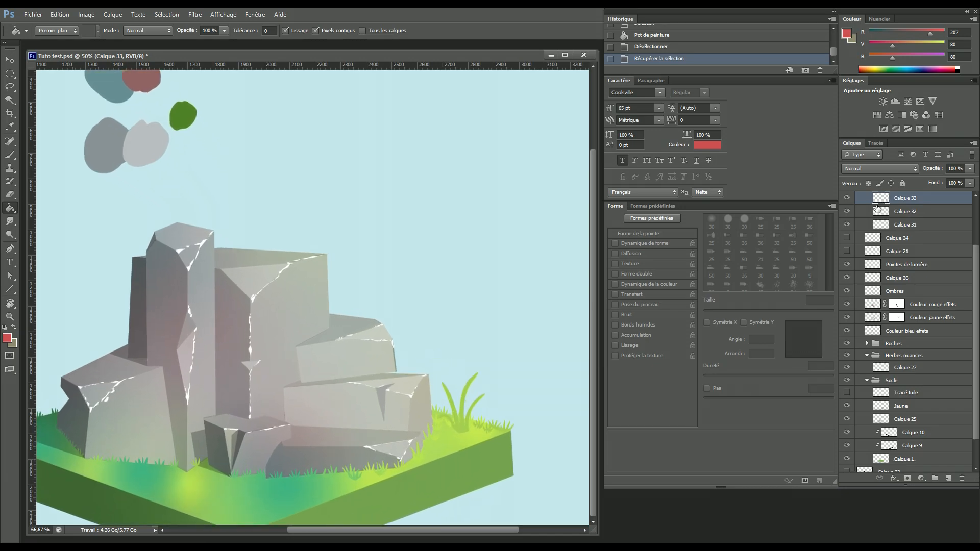
{"action": "key", "text": "ctrl+plus"}
{"action": "left_click_drag", "start_coordinate": [498, 372], "coordinate": [422, 192]}
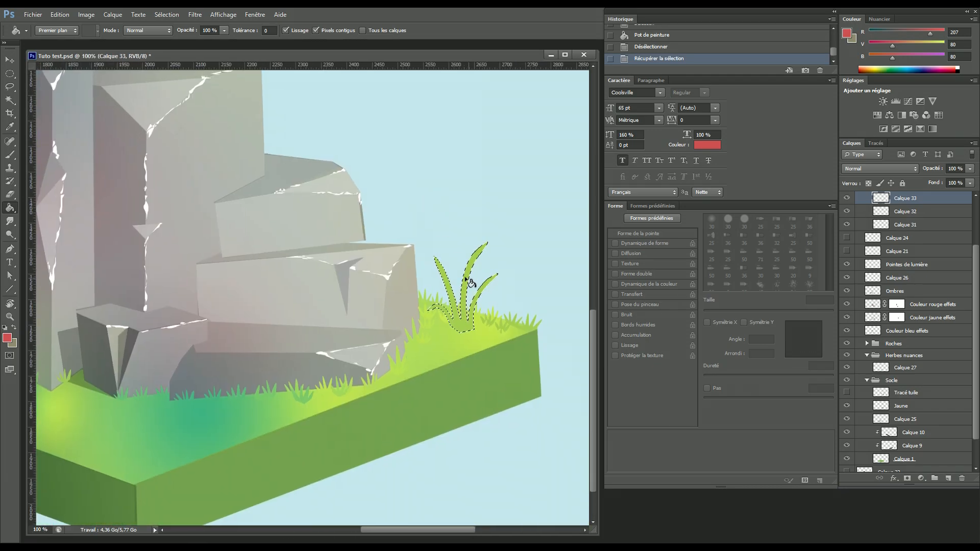
{"action": "right_click", "coordinate": [10, 208]}
{"action": "left_click", "coordinate": [51, 207]}
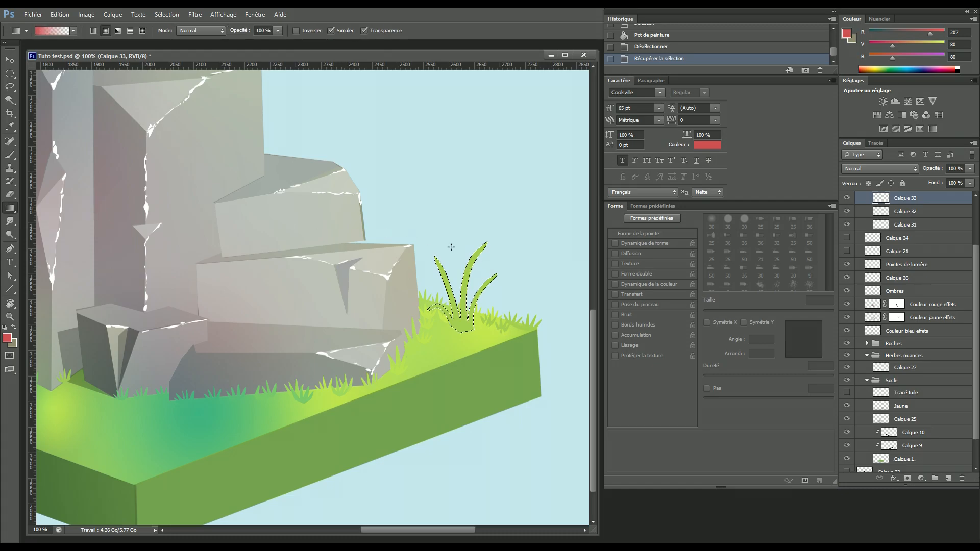
- Tint the large tuft's blade tips with red-to-transparent radial gradients, deselect, and compare the result with Calque 33 hidden and shown
{"action": "left_click_drag", "start_coordinate": [498, 212], "coordinate": [472, 258]}
{"action": "key", "text": "ctrl+h"}
{"action": "left_click_drag", "start_coordinate": [509, 256], "coordinate": [439, 263]}
{"action": "left_click_drag", "start_coordinate": [408, 315], "coordinate": [461, 289]}
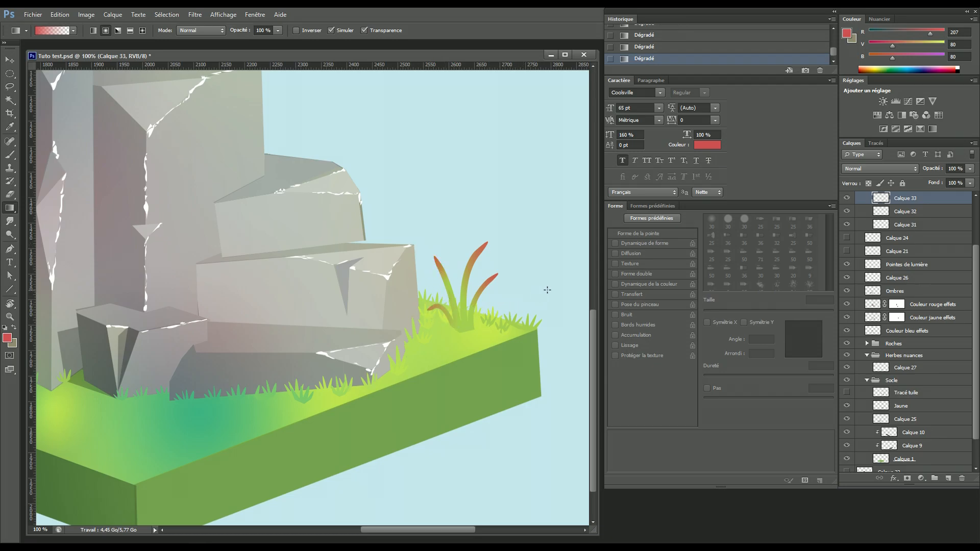
{"action": "key", "text": "ctrl+minus"}
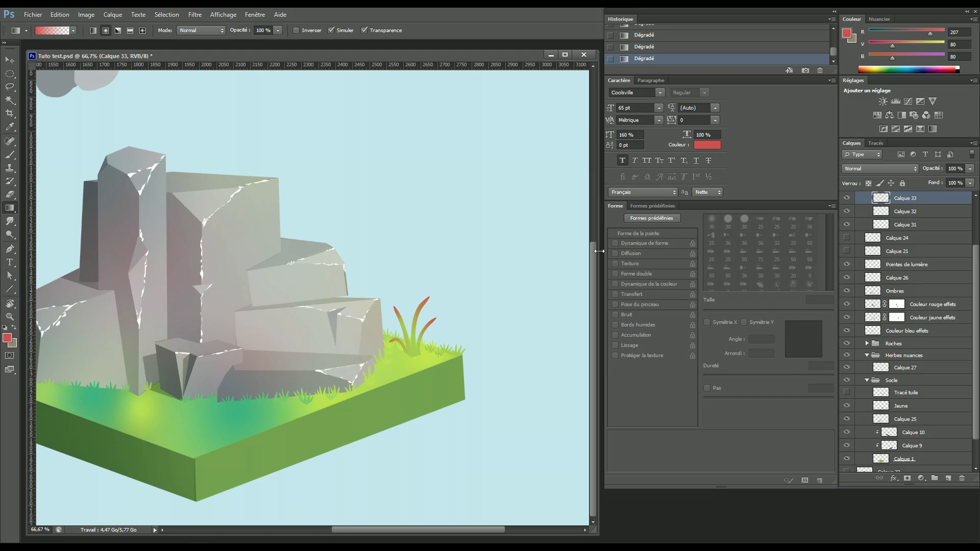
{"action": "key", "text": "ctrl+d"}
{"action": "left_click", "coordinate": [845, 198]}
{"action": "left_click", "coordinate": [844, 199]}
- Start a new tuft path at the foot of the rock's corner and draw its first blade, curving outward from the rock
{"action": "key", "text": "ctrl+plus"}
{"action": "key", "text": "ctrl+plus"}
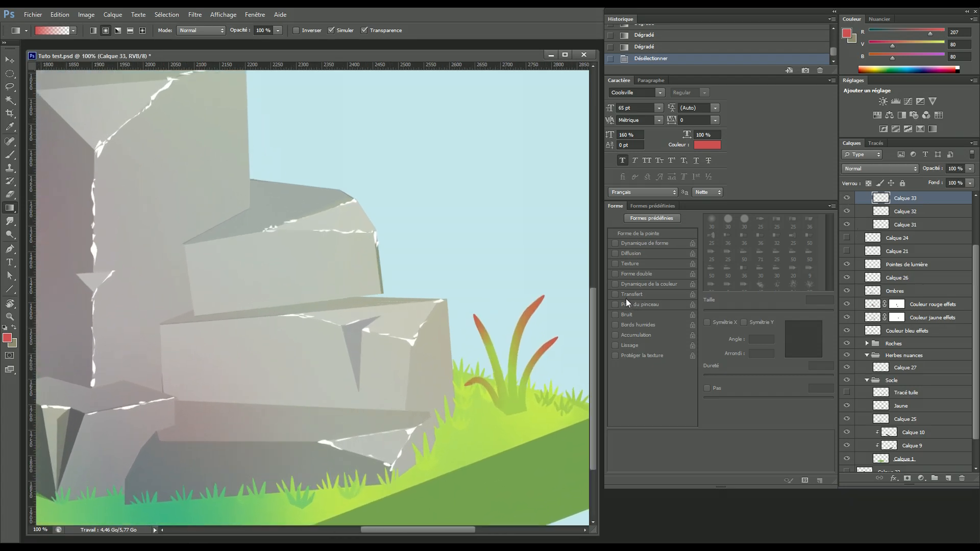
{"action": "left_click_drag", "start_coordinate": [449, 355], "coordinate": [337, 191]}
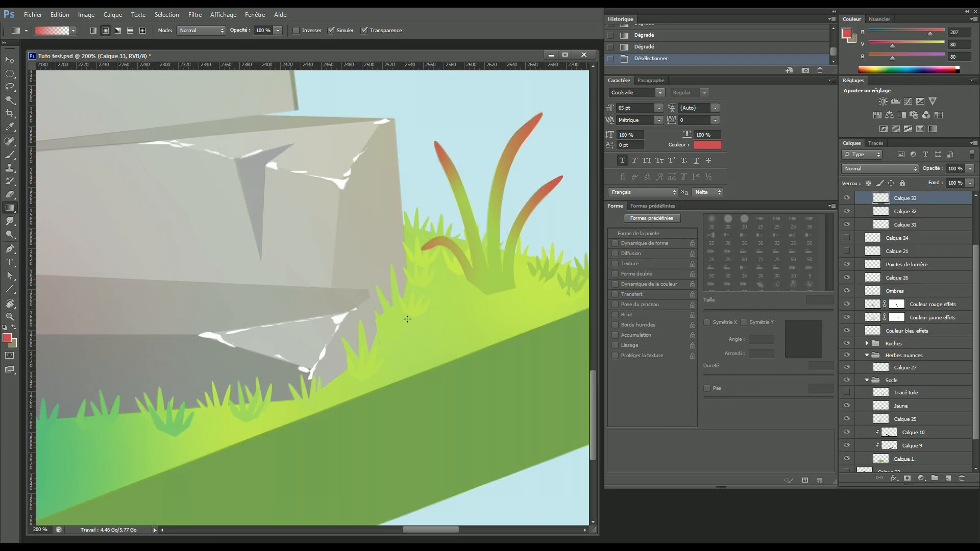
{"action": "key", "text": "p"}
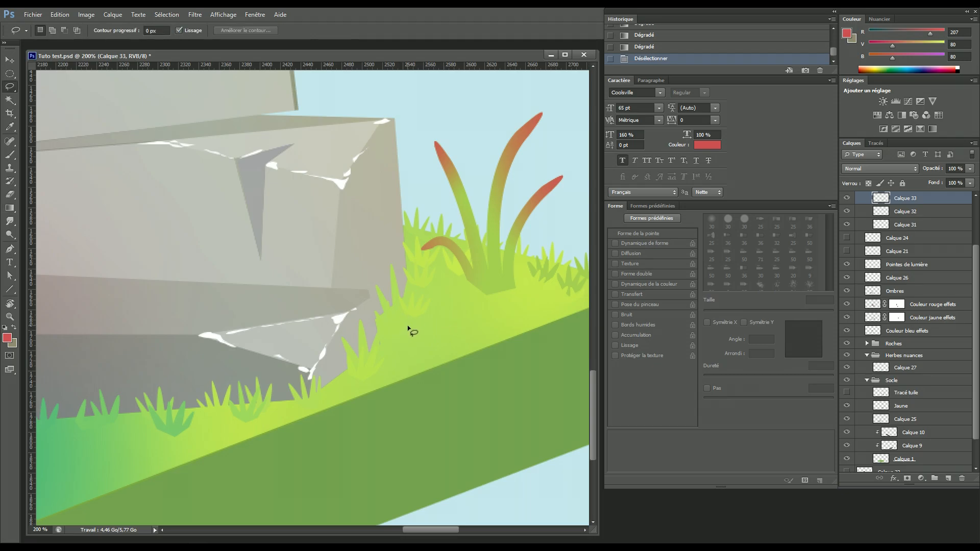
{"action": "left_click", "coordinate": [390, 328]}
{"action": "left_click_drag", "start_coordinate": [405, 247], "coordinate": [431, 215]}
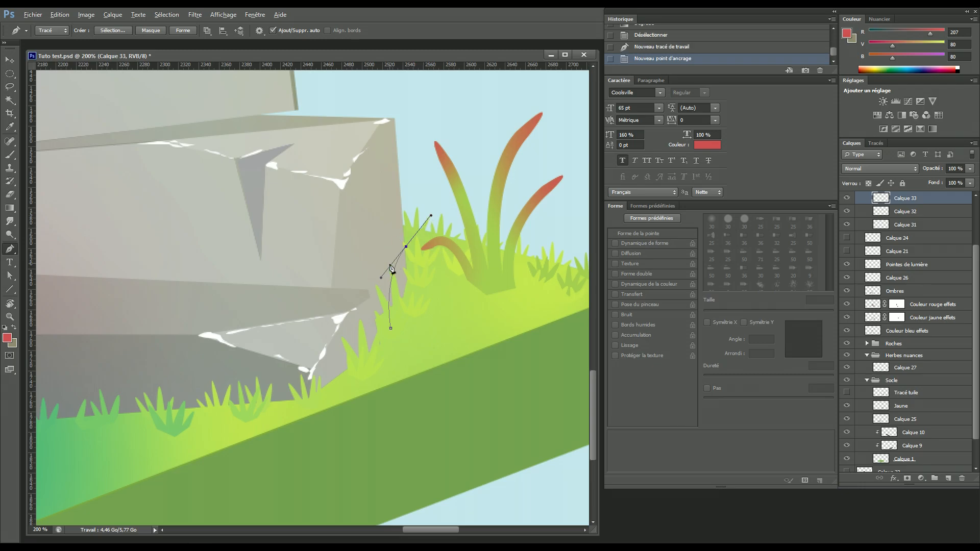
{"action": "left_click", "coordinate": [405, 247], "text": "alt"}
{"action": "left_click_drag", "start_coordinate": [384, 253], "coordinate": [369, 266]}
{"action": "left_click", "coordinate": [398, 244], "text": "alt"}
{"action": "left_click_drag", "start_coordinate": [383, 319], "coordinate": [385, 376]}
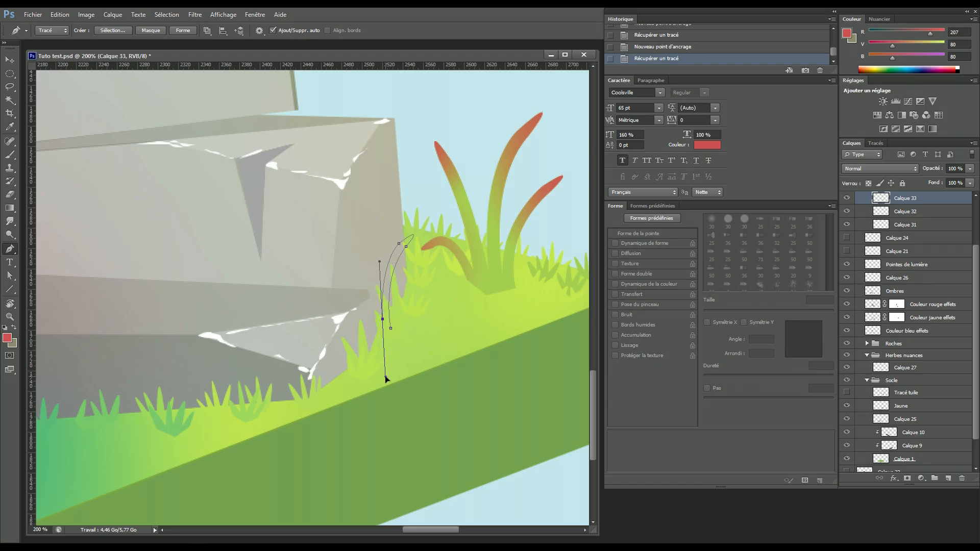
{"action": "left_click", "coordinate": [383, 318], "text": "alt"}
- Add a taller upright blade on the rock side of the new tuft and close the path at its base
{"action": "left_click_drag", "start_coordinate": [383, 220], "coordinate": [389, 191]}
{"action": "left_click", "coordinate": [382, 219], "text": "alt"}
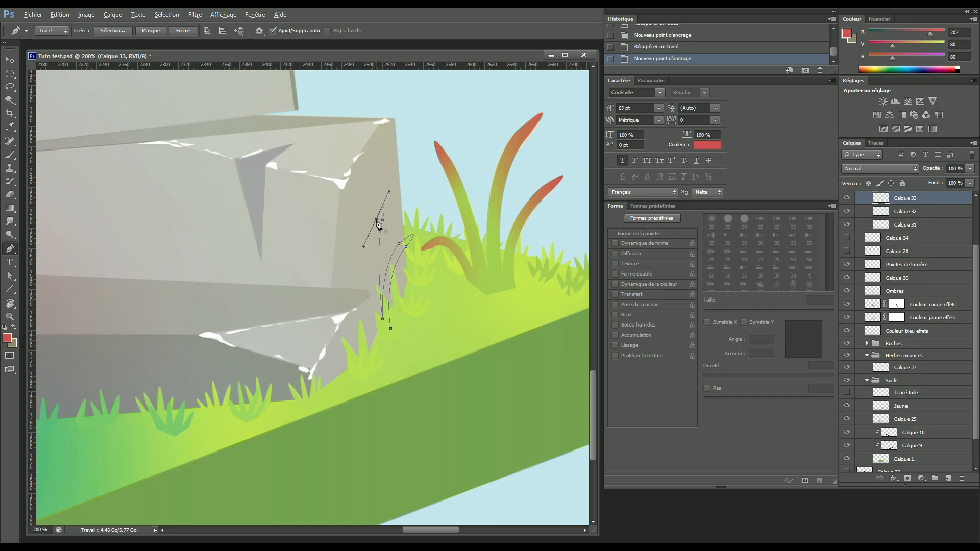
{"action": "left_click_drag", "start_coordinate": [376, 320], "coordinate": [389, 368]}
{"action": "left_click", "coordinate": [376, 320], "text": "alt"}
{"action": "left_click", "coordinate": [378, 331]}
{"action": "left_click", "coordinate": [392, 332]}
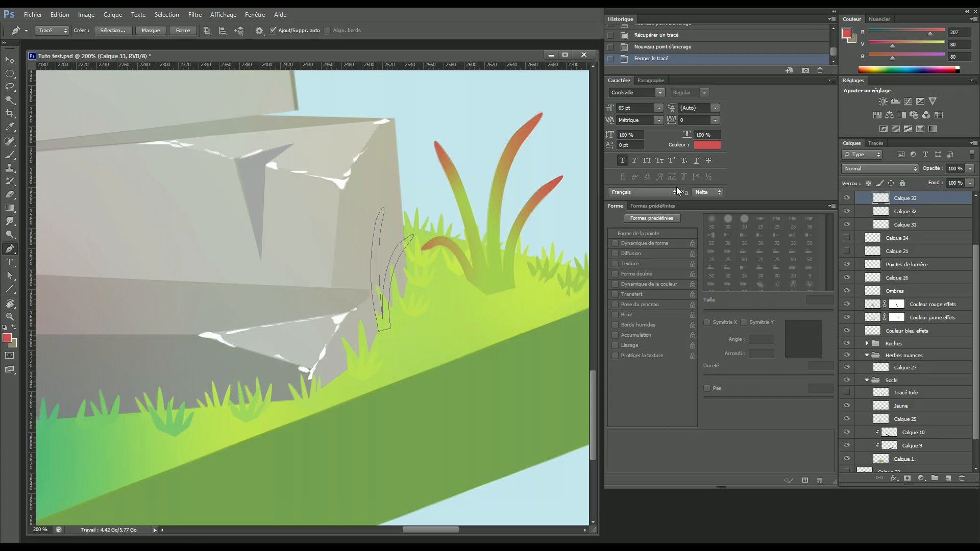
- Load the two-blade tuft path as a selection and ready the Paint Bucket with a light green sampled from the slope
{"action": "left_click", "coordinate": [875, 143]}
{"action": "left_click", "coordinate": [852, 159], "text": "ctrl"}
{"action": "left_click", "coordinate": [851, 143]}
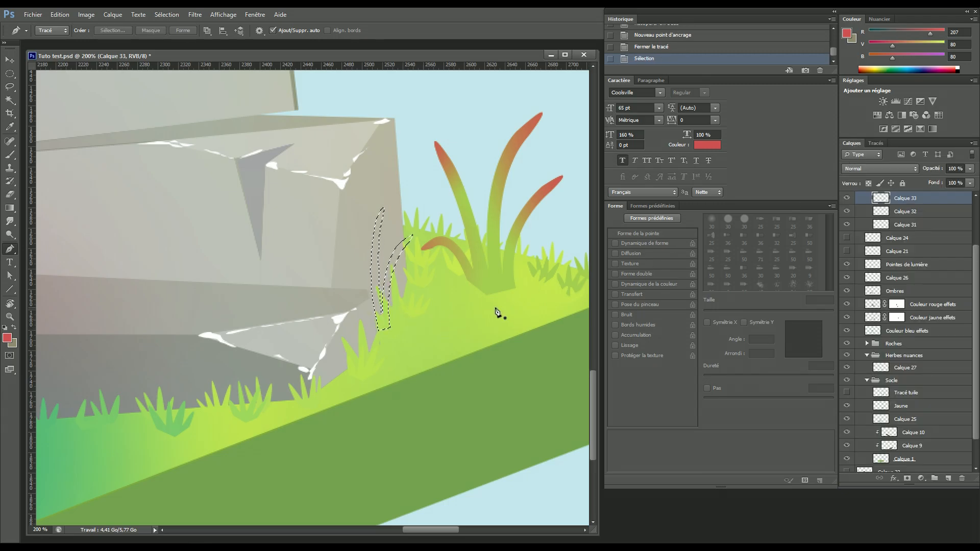
{"action": "key", "text": "i"}
{"action": "left_click", "coordinate": [408, 330]}
{"action": "key", "text": "p"}
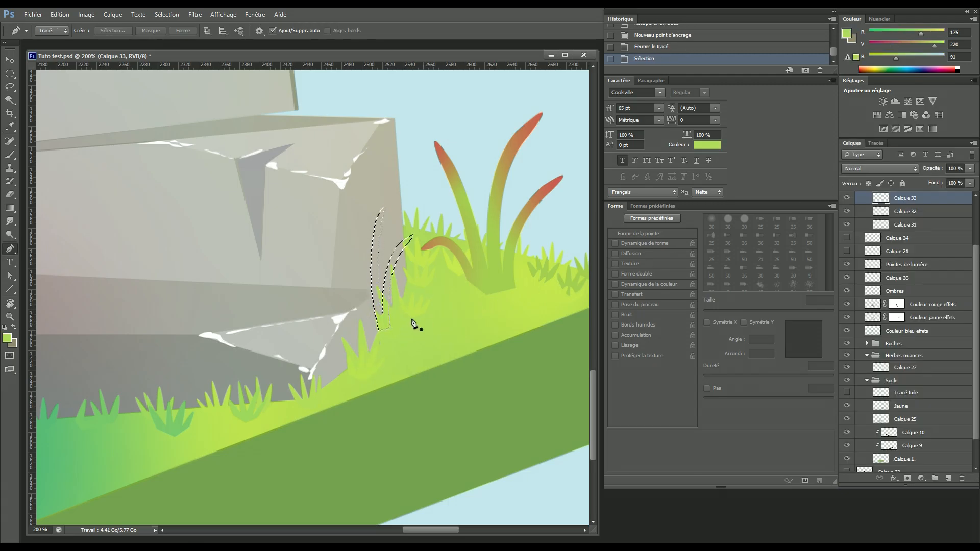
{"action": "key", "text": "g"}
{"action": "right_click", "coordinate": [10, 208]}
{"action": "left_click", "coordinate": [58, 216]}
{"action": "left_click", "coordinate": [378, 281]}
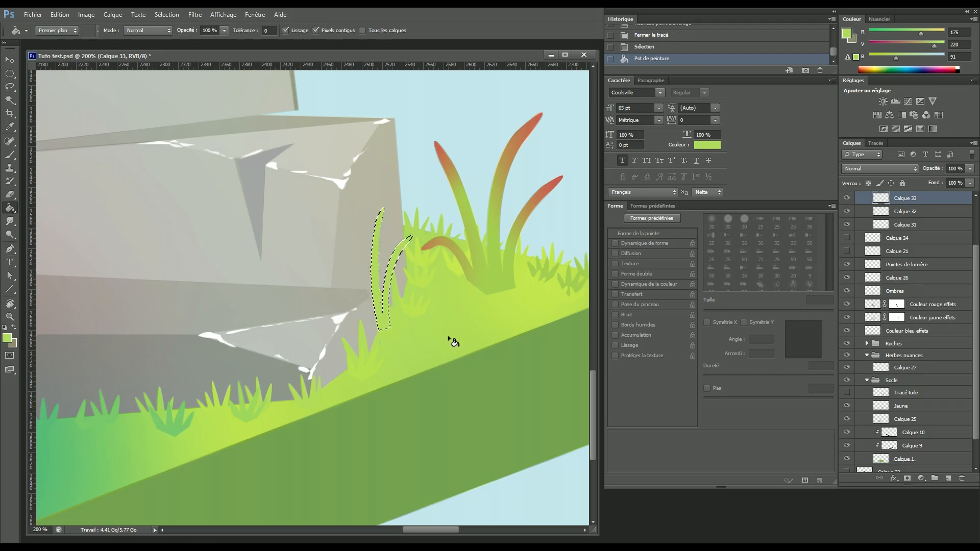
{"action": "key", "text": "ctrl+d"}
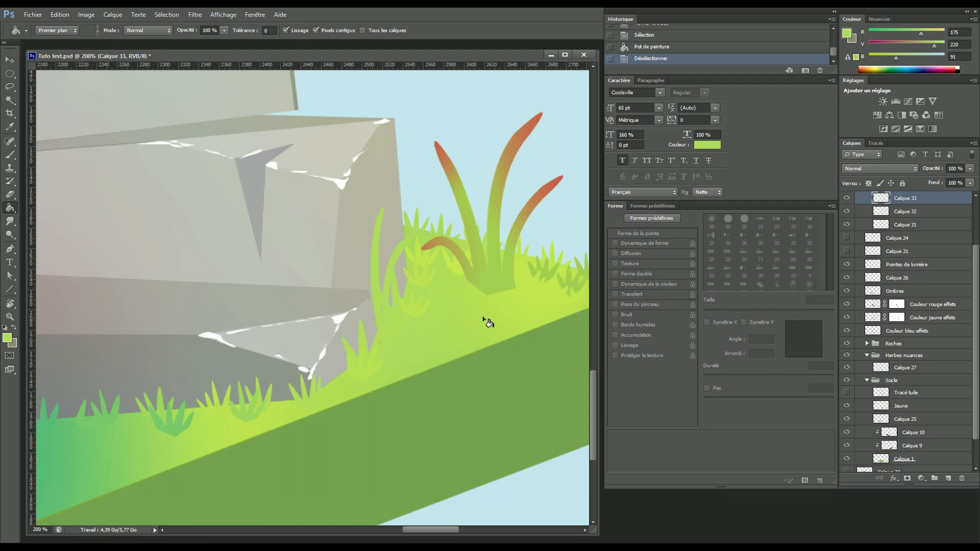
{"action": "left_click", "coordinate": [7, 338]}
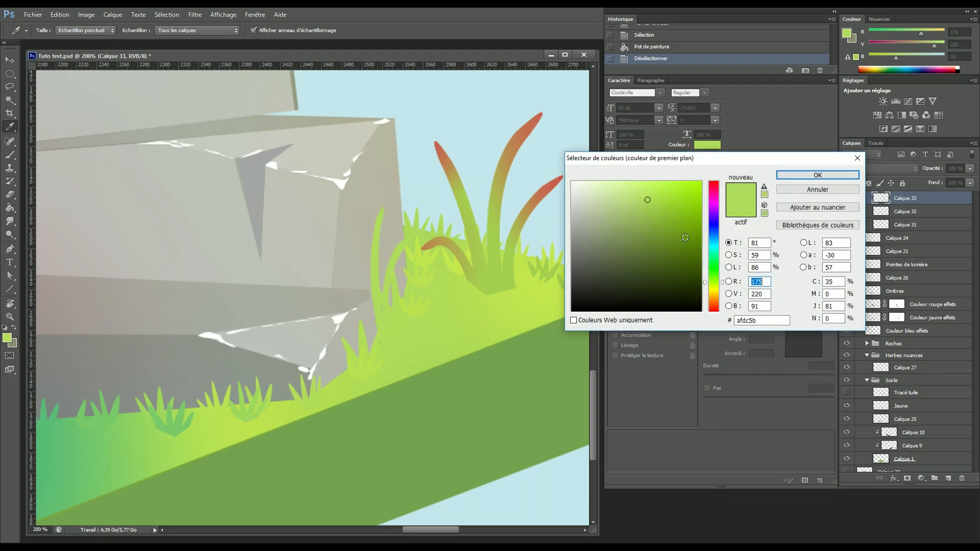
{"action": "left_click_drag", "start_coordinate": [719, 289], "coordinate": [714, 309]}
{"action": "left_click", "coordinate": [816, 175]}
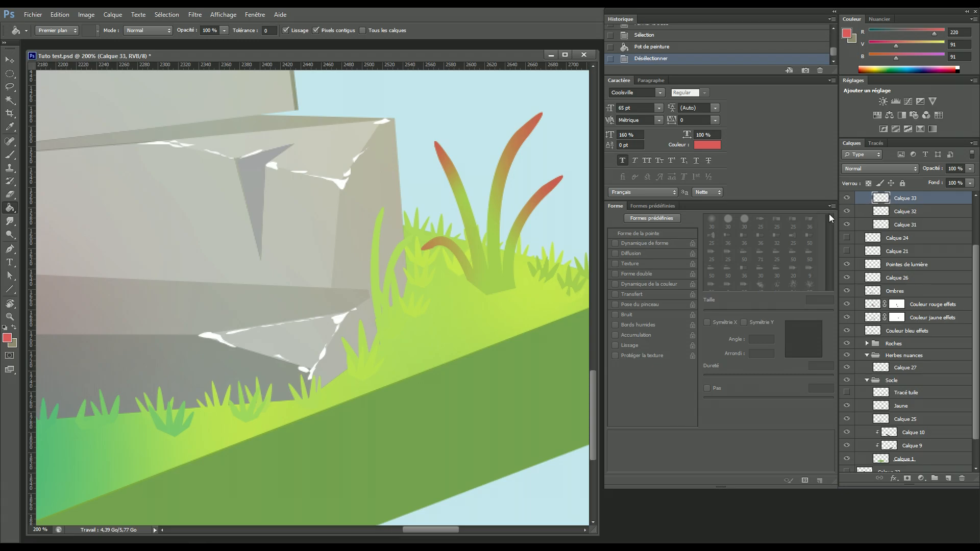
{"action": "key", "text": "ctrl+alt+z"}
{"action": "key", "text": "ctrl+alt+z"}
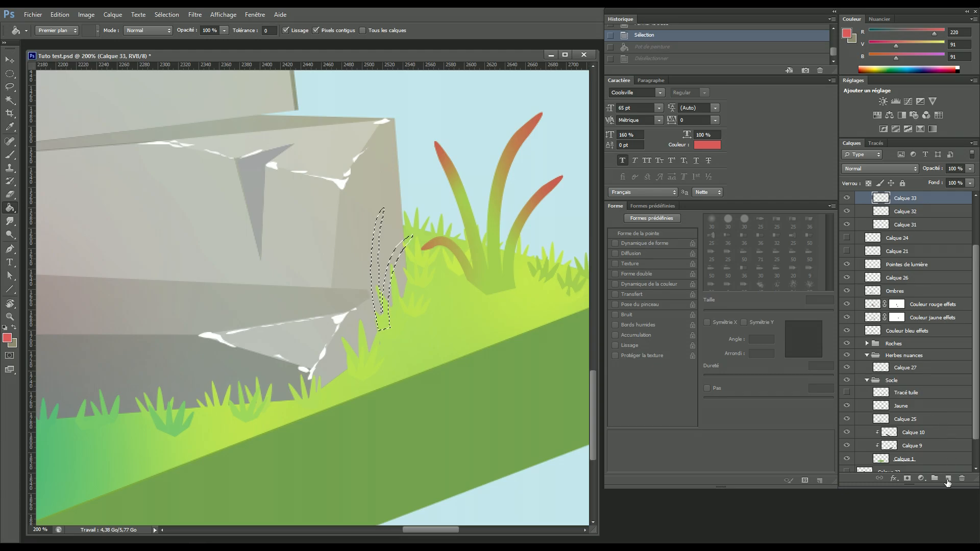
- Create a new layer above Calque 33, fill the two-blade tuft selection with light green sampled from the slope, and deselect
{"action": "left_click", "coordinate": [948, 479]}
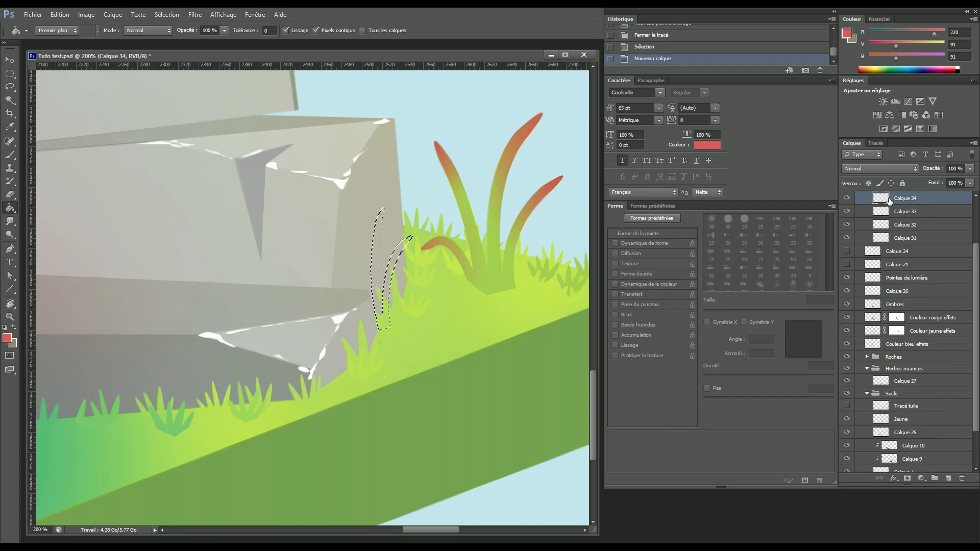
{"action": "left_click", "coordinate": [406, 323], "text": "alt"}
{"action": "left_click", "coordinate": [429, 342]}
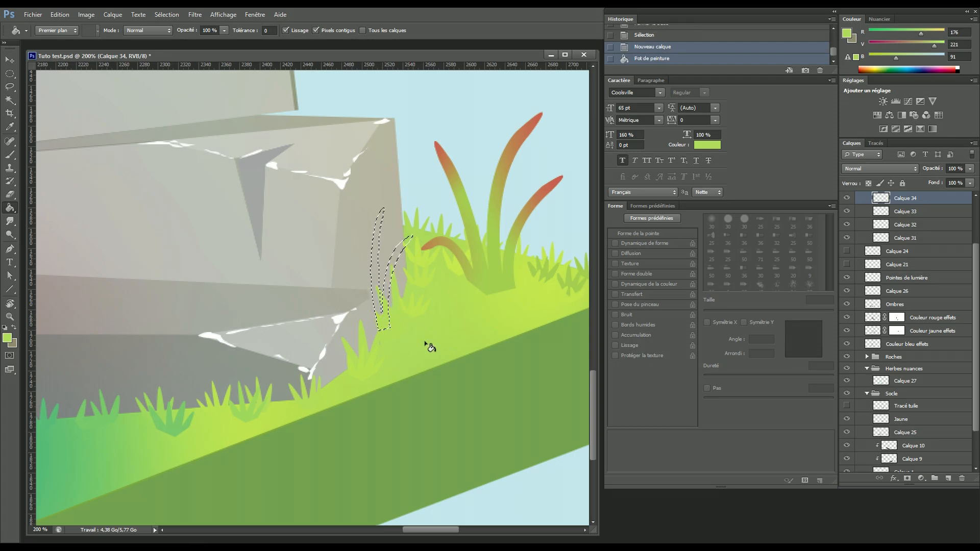
{"action": "key", "text": "ctrl+d"}
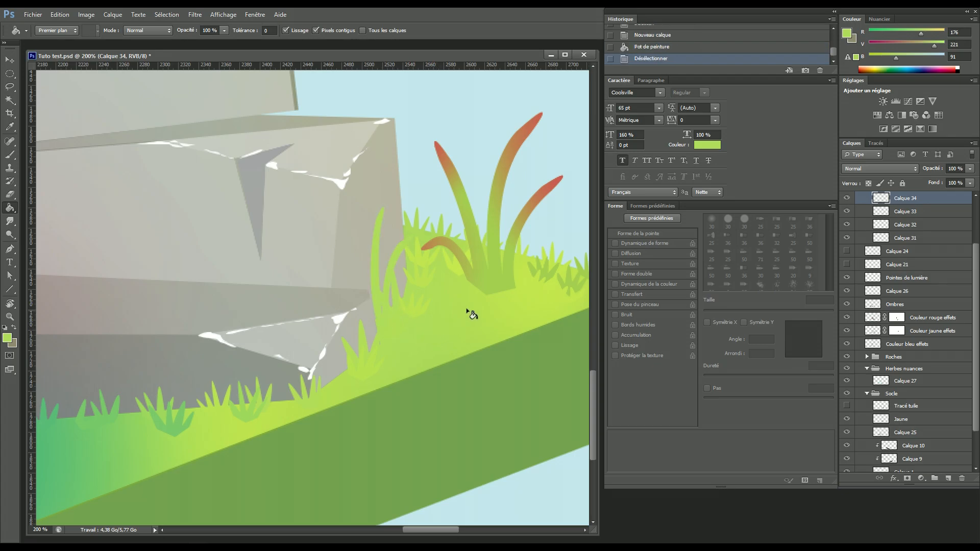
- Restore the two-blade tuft selection and set the foreground colour to red #dd5b5b
{"action": "key", "text": "ctrl+shift+d"}
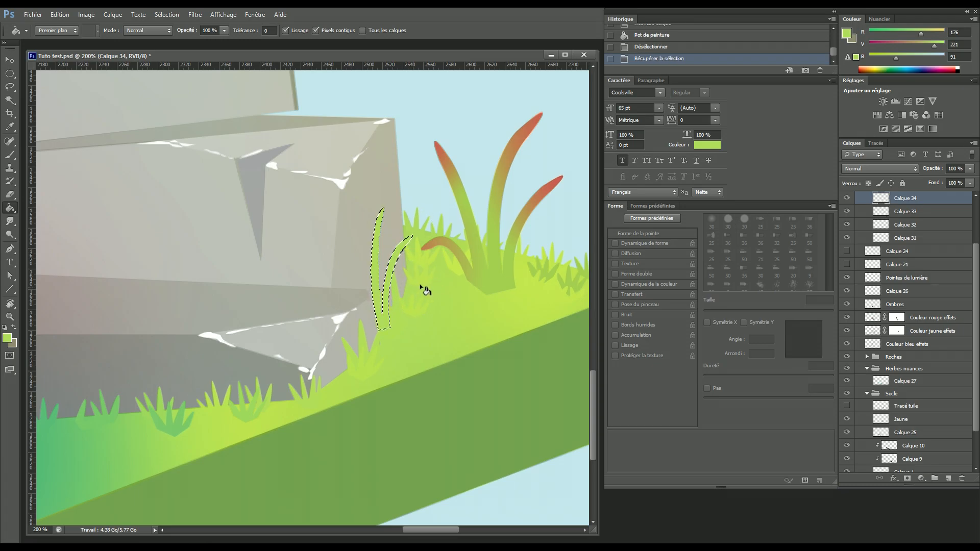
{"action": "left_click", "coordinate": [7, 338]}
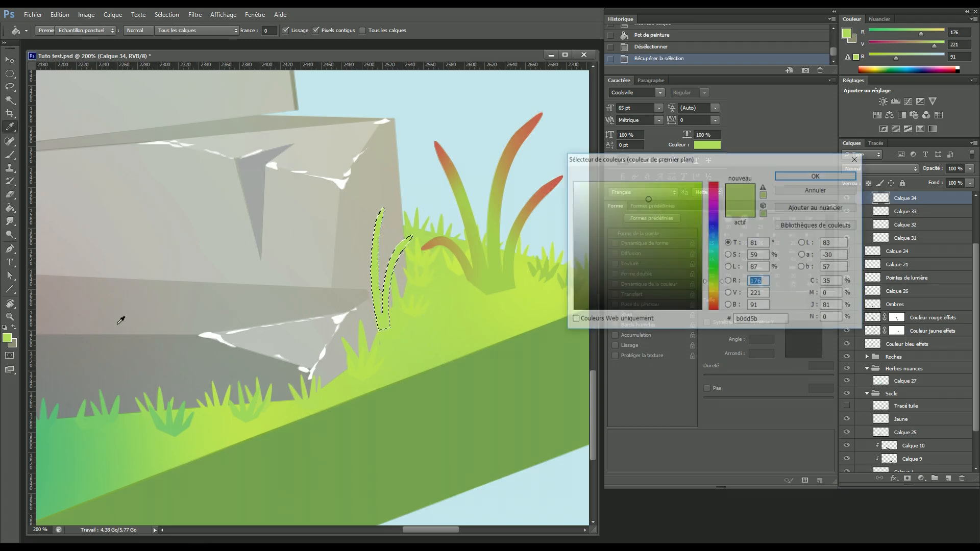
{"action": "left_click_drag", "start_coordinate": [713, 291], "coordinate": [713, 310]}
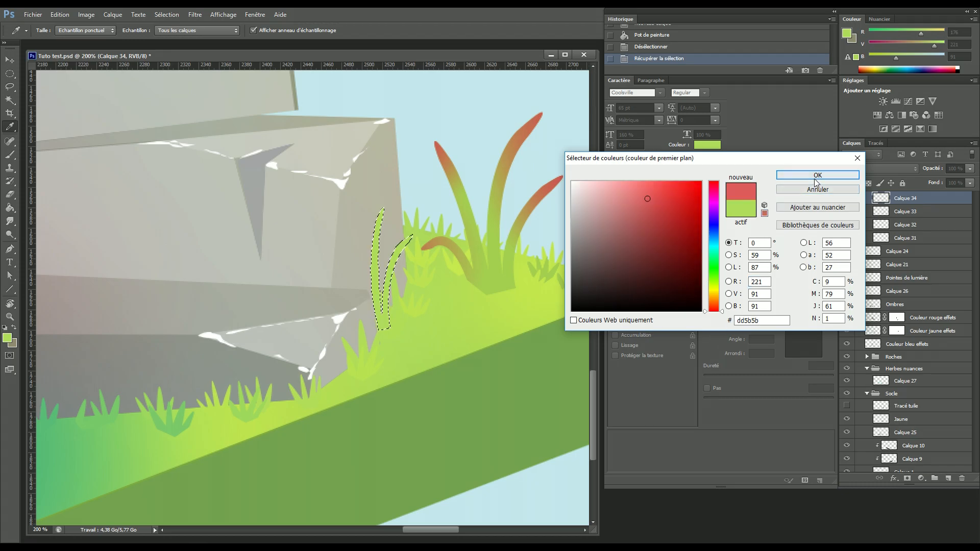
{"action": "left_click", "coordinate": [818, 175]}
- Tint the tips of the two-blade tuft with red-to-transparent gradients
{"action": "left_click_drag", "start_coordinate": [15, 210], "coordinate": [51, 207]}
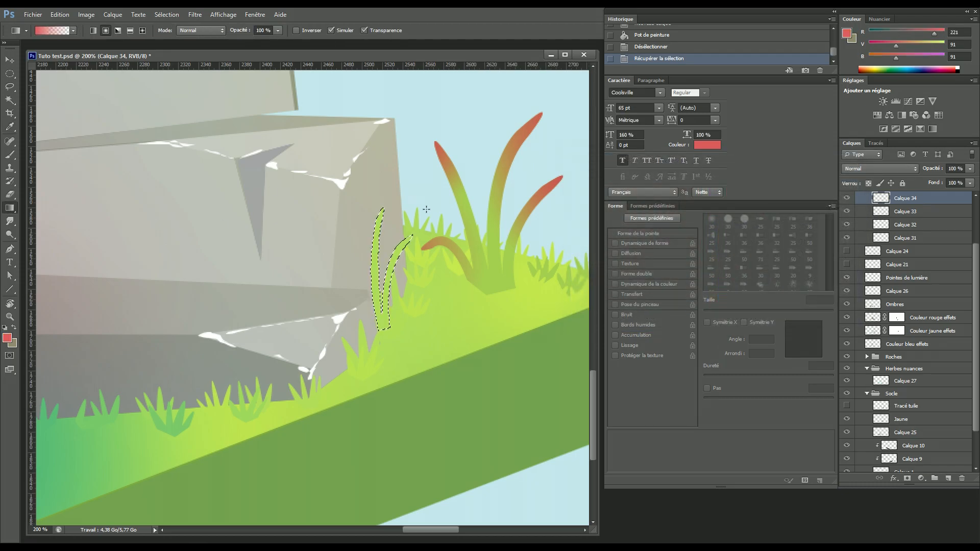
{"action": "left_click_drag", "start_coordinate": [298, 327], "coordinate": [412, 228]}
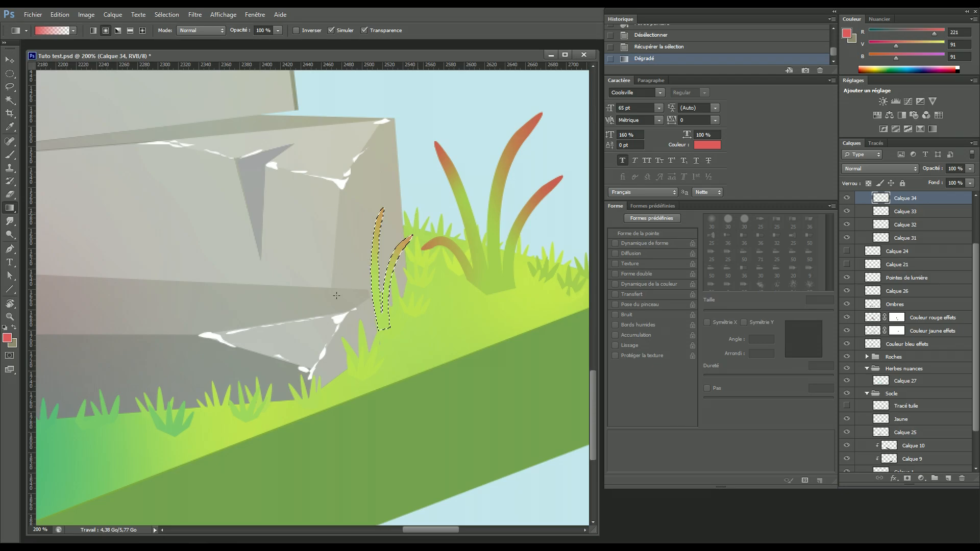
{"action": "left_click_drag", "start_coordinate": [306, 332], "coordinate": [374, 246]}
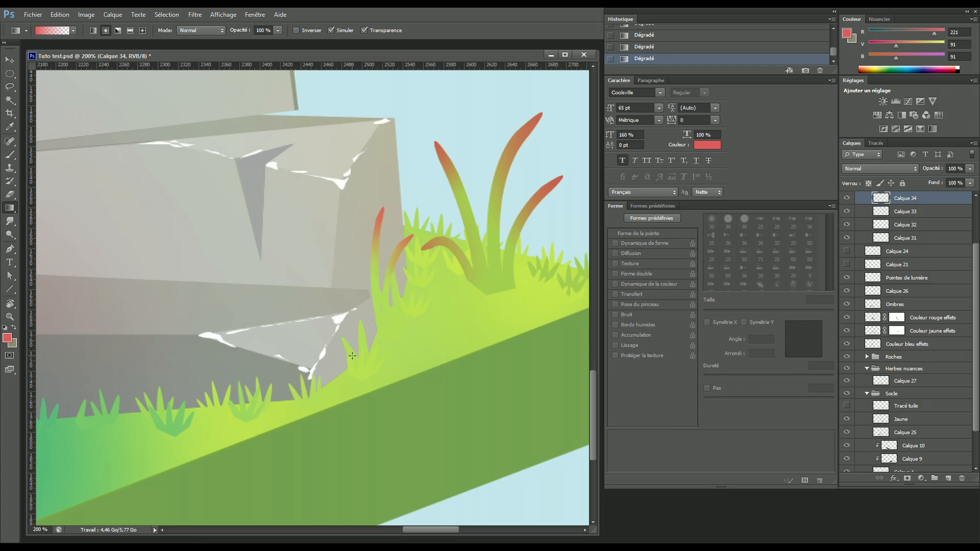
- Create a new layer above Calque 34 and start a tuft path at the rock's foot with a first blade edge curving up to its tip
{"action": "key", "text": "ctrl+minus"}
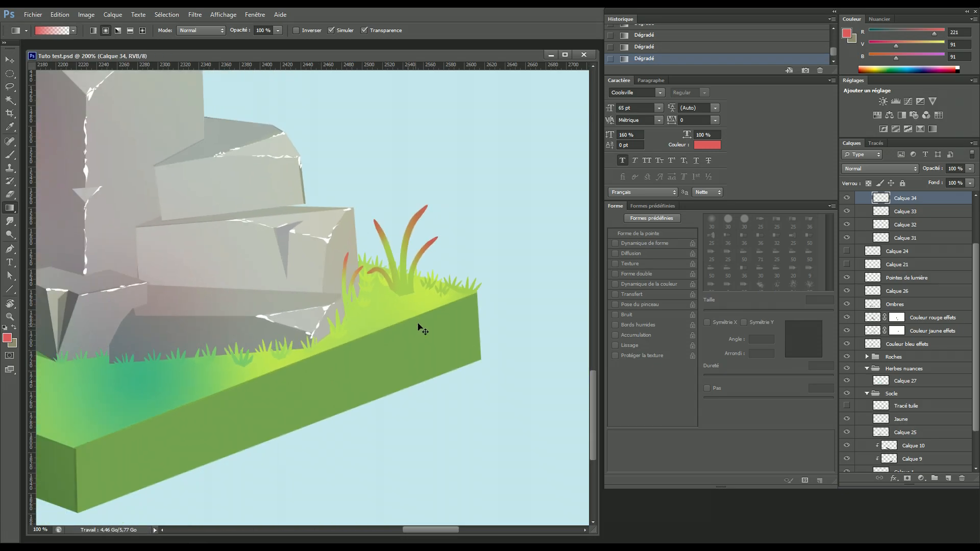
{"action": "left_click_drag", "start_coordinate": [343, 306], "coordinate": [473, 299]}
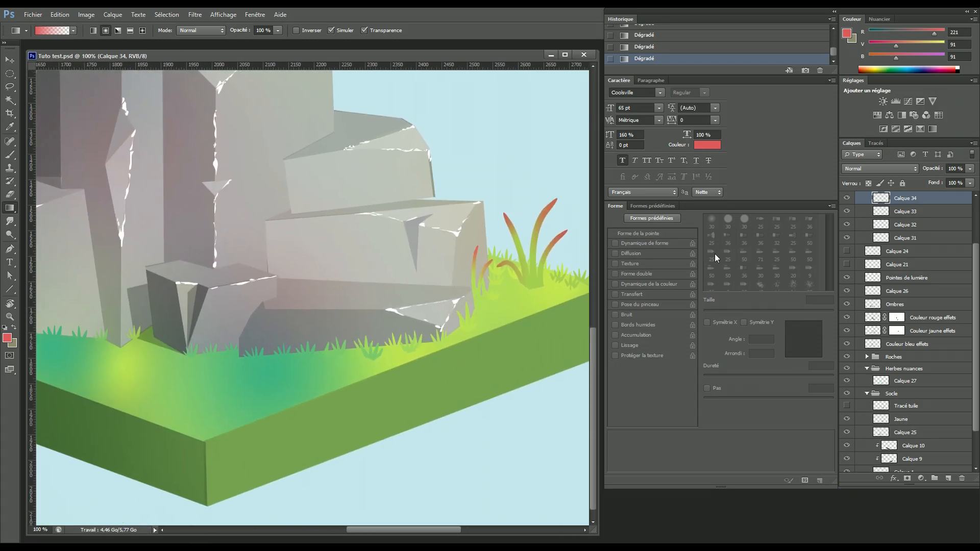
{"action": "left_click", "coordinate": [947, 478]}
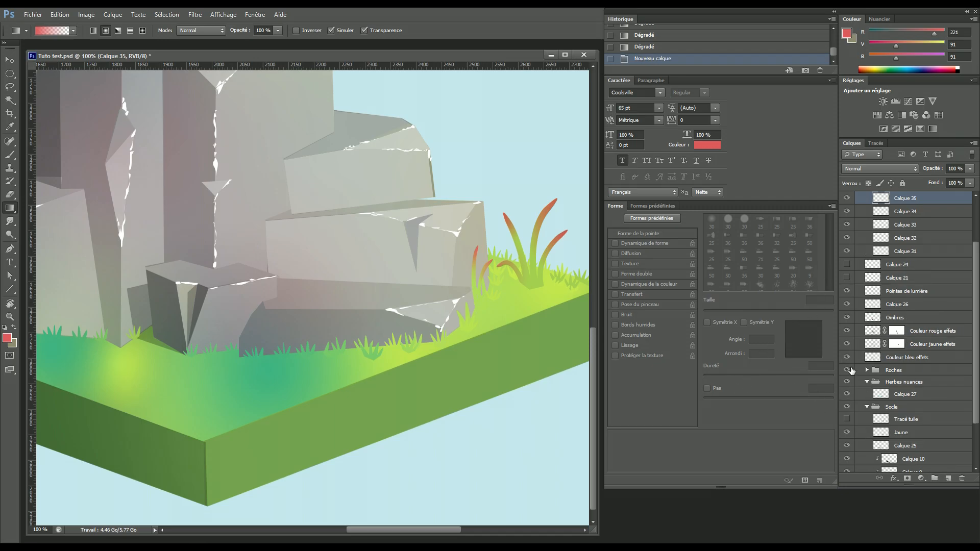
{"action": "key", "text": "p"}
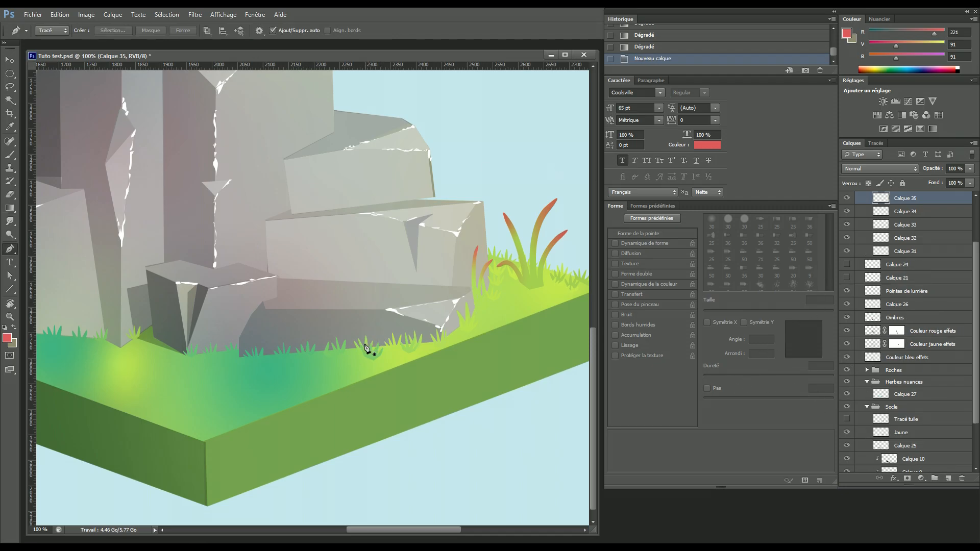
{"action": "left_click", "coordinate": [354, 351]}
{"action": "left_click_drag", "start_coordinate": [379, 304], "coordinate": [353, 321]}
{"action": "left_click", "coordinate": [367, 318], "text": "alt"}
{"action": "key", "text": "ctrl+alt+z"}
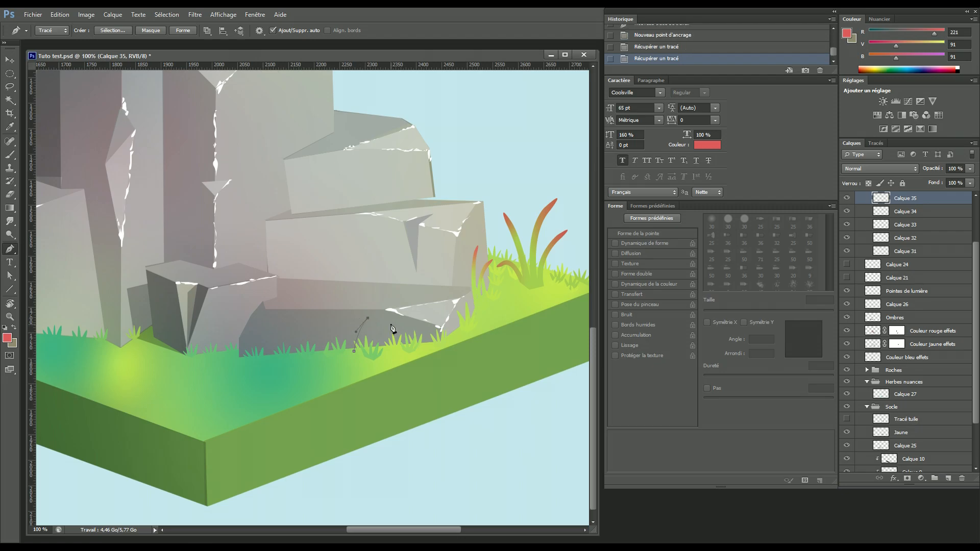
- Complete the first blade by curving its second edge from the pointed tip back down to a corner at the base
{"action": "key", "text": "ctrl+plus"}
{"action": "left_click_drag", "start_coordinate": [417, 335], "coordinate": [387, 354]}
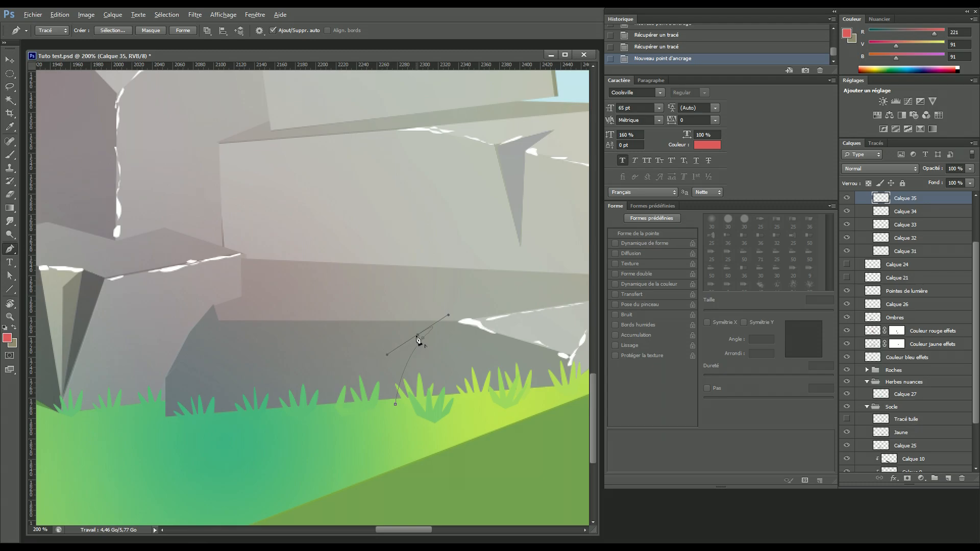
{"action": "left_click", "coordinate": [418, 336], "text": "alt"}
{"action": "left_click_drag", "start_coordinate": [374, 421], "coordinate": [377, 436]}
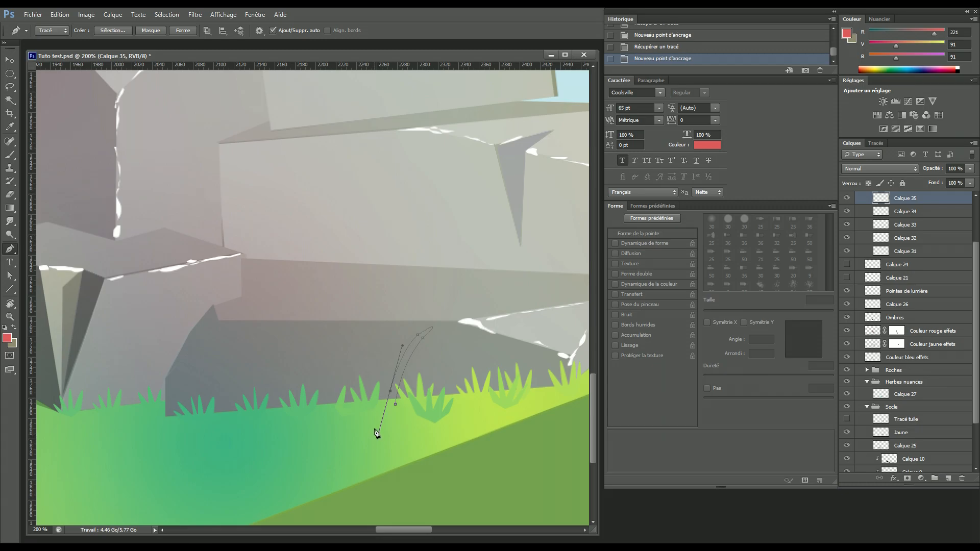
{"action": "left_click", "coordinate": [391, 392], "text": "alt"}
- Draw a taller second blade beside the first, leaning the same way and ending in a corner point at the base
{"action": "left_click_drag", "start_coordinate": [407, 289], "coordinate": [441, 252]}
{"action": "left_click", "coordinate": [407, 290], "text": "alt"}
{"action": "left_click_drag", "start_coordinate": [402, 287], "coordinate": [375, 304]}
{"action": "left_click", "coordinate": [402, 286], "text": "alt"}
{"action": "left_click_drag", "start_coordinate": [378, 382], "coordinate": [385, 454]}
{"action": "left_click", "coordinate": [377, 382], "text": "alt"}
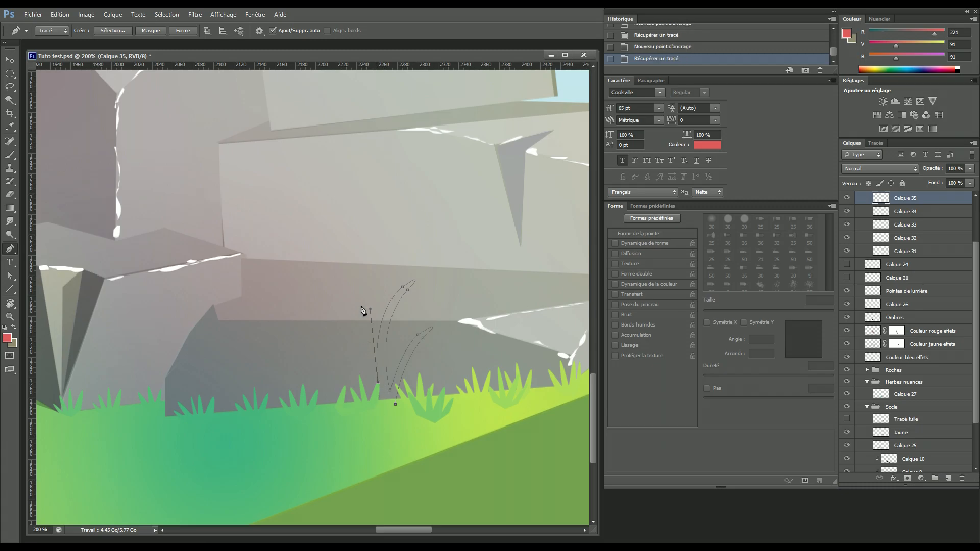
- Add a tall third blade leaning the opposite way, with a narrow tip, and bring its edge back down to the base
{"action": "left_click", "coordinate": [352, 294]}
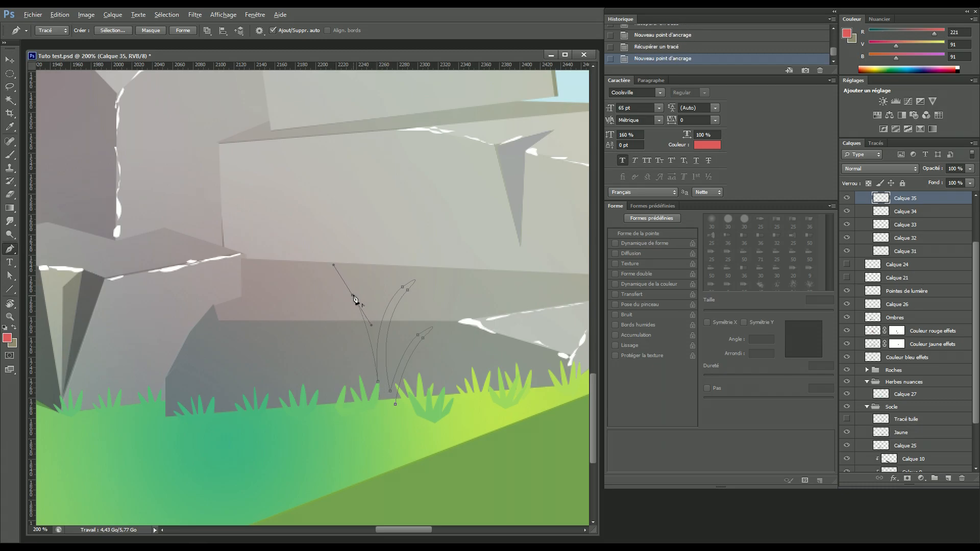
{"action": "left_click_drag", "start_coordinate": [346, 296], "coordinate": [354, 315]}
{"action": "left_click", "coordinate": [346, 296], "text": "alt"}
{"action": "left_click_drag", "start_coordinate": [372, 420], "coordinate": [369, 440]}
{"action": "key", "text": "ctrl+z"}
{"action": "left_click", "coordinate": [369, 390]}
- Add a shorter fourth blade on the outer side of the third, ending in a corner point at the base
{"action": "left_click_drag", "start_coordinate": [328, 323], "coordinate": [325, 321]}
{"action": "left_click", "coordinate": [335, 335], "text": "alt"}
{"action": "left_click_drag", "start_coordinate": [367, 419], "coordinate": [372, 421]}
{"action": "left_click", "coordinate": [361, 396], "text": "alt"}
- Add a small drooping fifth blade low on the tuft, then close the path with a rounded base
{"action": "mouse_move", "coordinate": [330, 385]}
{"action": "left_mouse_down"}
{"action": "mouse_move", "coordinate": [314, 398]}
{"action": "mouse_move", "coordinate": [349, 384]}
{"action": "left_mouse_up"}
{"action": "left_click", "coordinate": [330, 386], "text": "alt"}
{"action": "left_click", "coordinate": [334, 390], "text": "alt"}
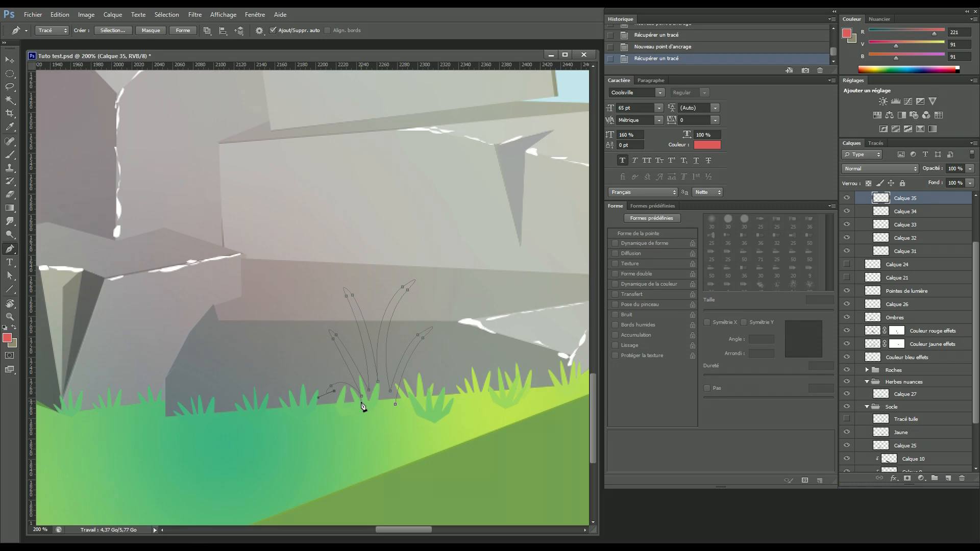
{"action": "left_click_drag", "start_coordinate": [370, 423], "coordinate": [379, 431]}
{"action": "left_click", "coordinate": [361, 406], "text": "alt"}
{"action": "left_click", "coordinate": [394, 405]}
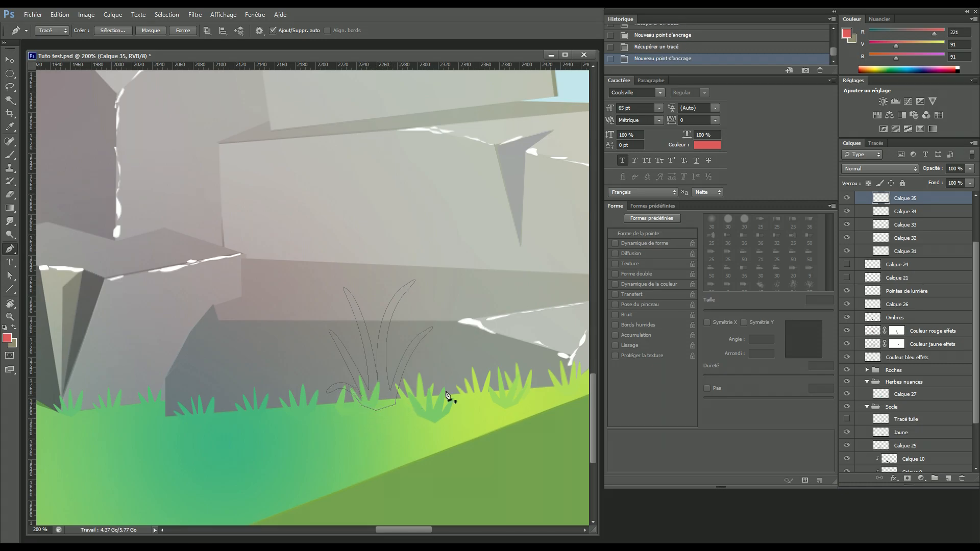
- Load the five-blade tuft path as a selection, keeping the Calque 35 layer visible
{"action": "left_click", "coordinate": [847, 198]}
{"action": "left_click_drag", "start_coordinate": [558, 237], "coordinate": [323, 245]}
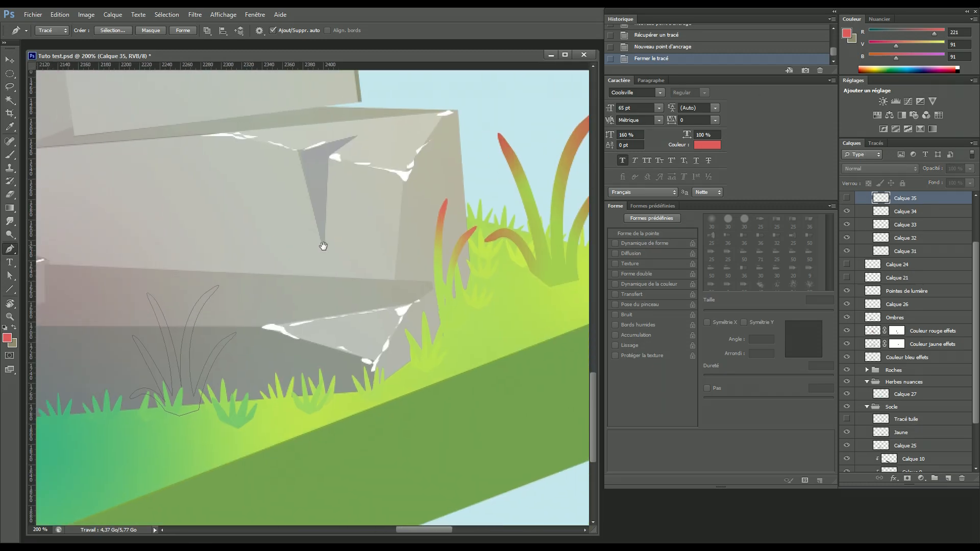
{"action": "key", "text": "ctrl+r"}
{"action": "left_click", "coordinate": [847, 198]}
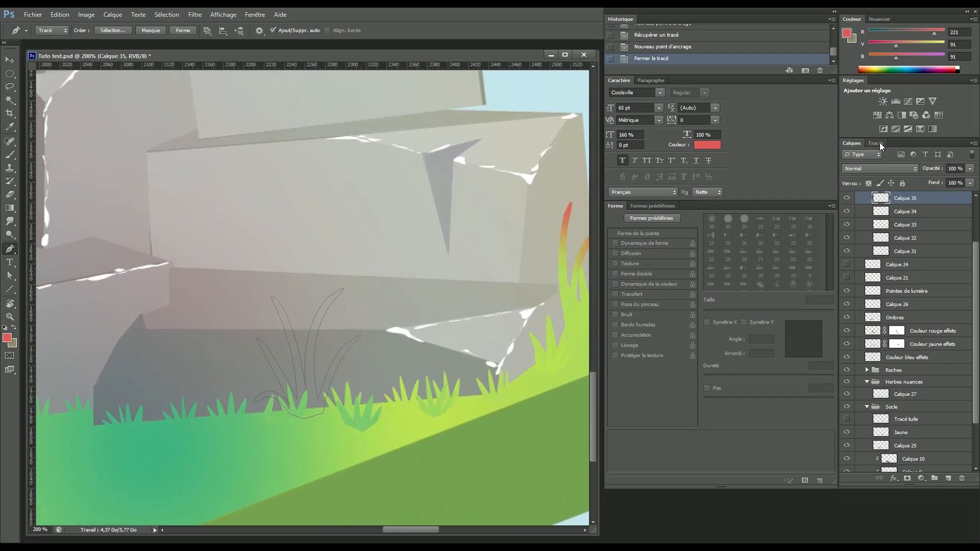
{"action": "left_click", "coordinate": [877, 143]}
{"action": "left_click", "coordinate": [853, 158], "text": "ctrl"}
{"action": "left_click", "coordinate": [852, 143]}
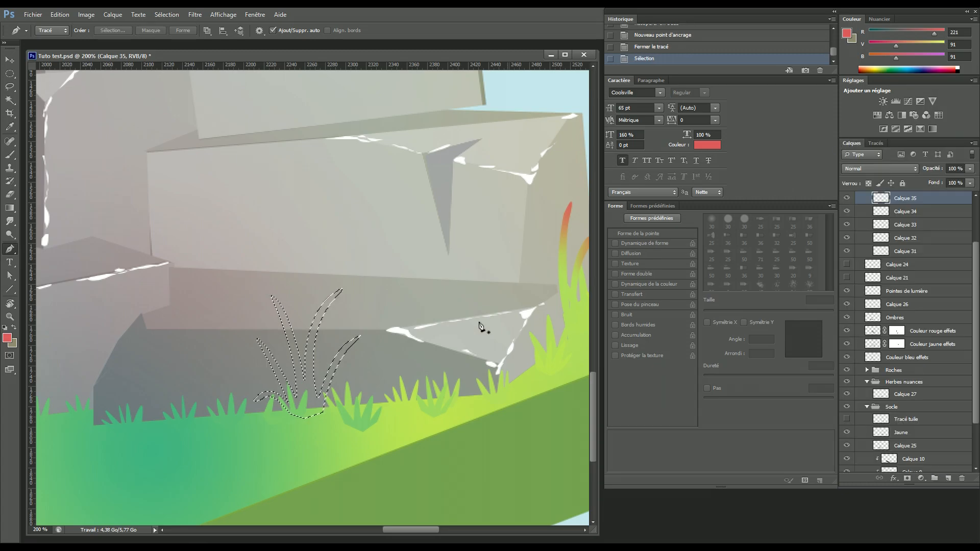
- Fill the five-blade tuft selection on Calque 35 with a bluish green sampled from the nearby grass, and deselect
{"action": "key", "text": "g"}
{"action": "left_click", "coordinate": [229, 422], "text": "alt"}
{"action": "right_click", "coordinate": [9, 207]}
{"action": "left_click", "coordinate": [52, 219]}
{"action": "left_click", "coordinate": [300, 391]}
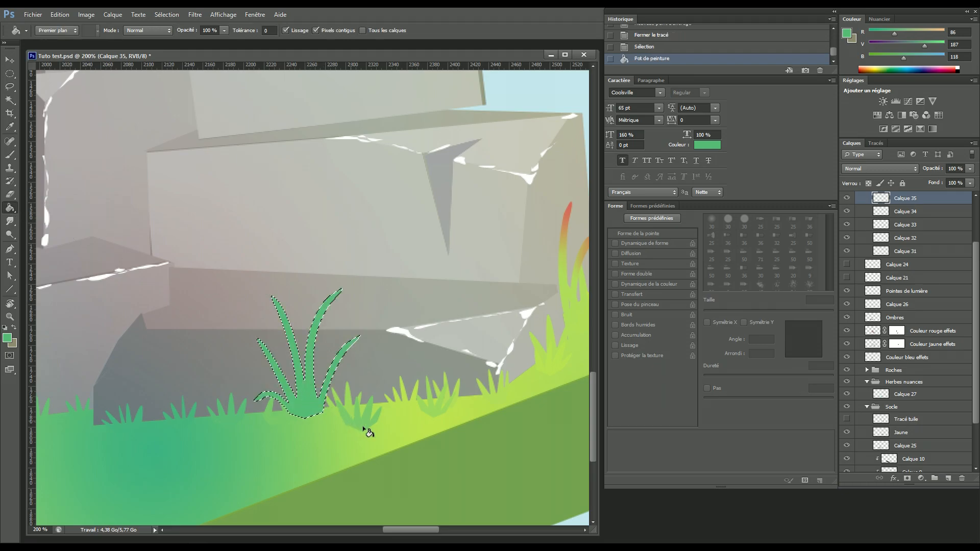
{"action": "key", "text": "ctrl+d"}
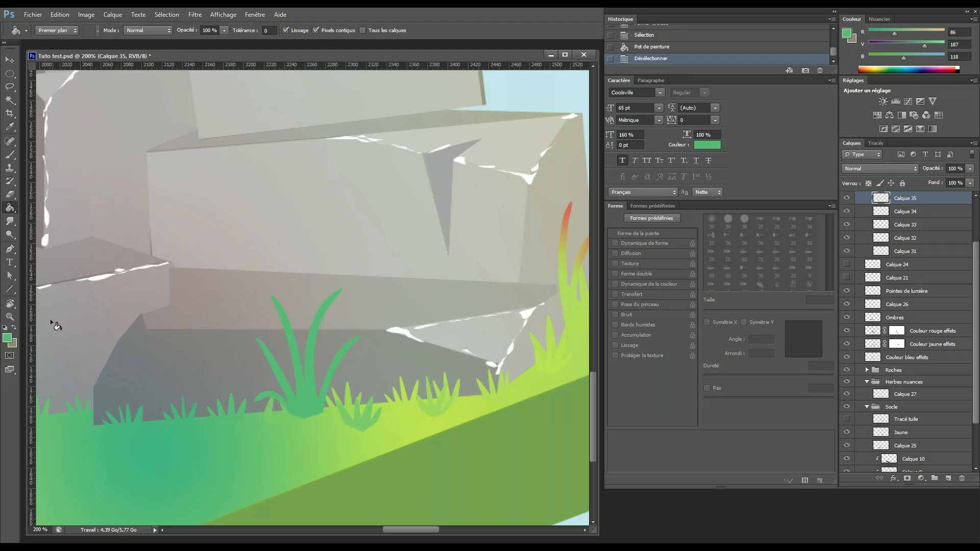
- Set the foreground colour to muted red (RGB 187, 86, 86), restore the tuft selection and ready the Gradient tool
{"action": "left_click", "coordinate": [7, 337]}
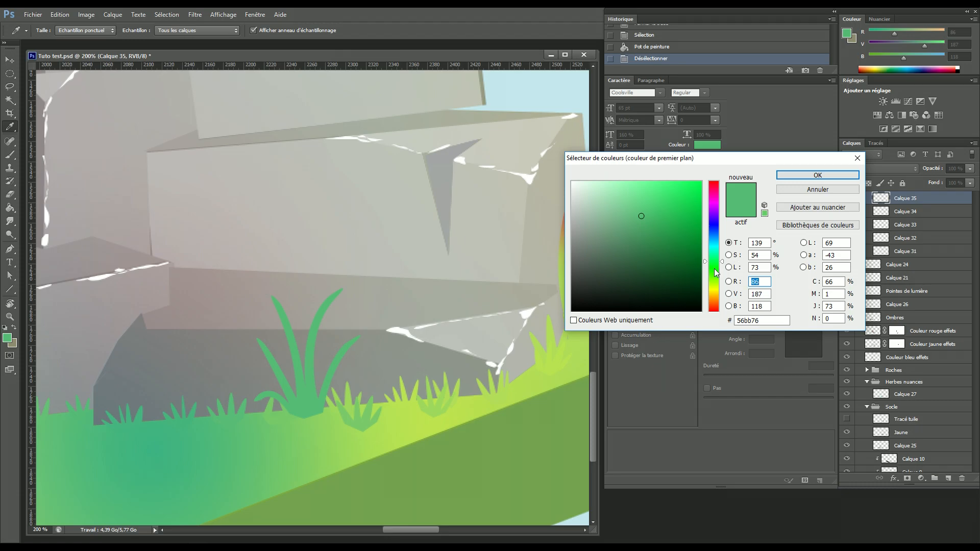
{"action": "left_click_drag", "start_coordinate": [716, 272], "coordinate": [715, 325]}
{"action": "left_click", "coordinate": [805, 180]}
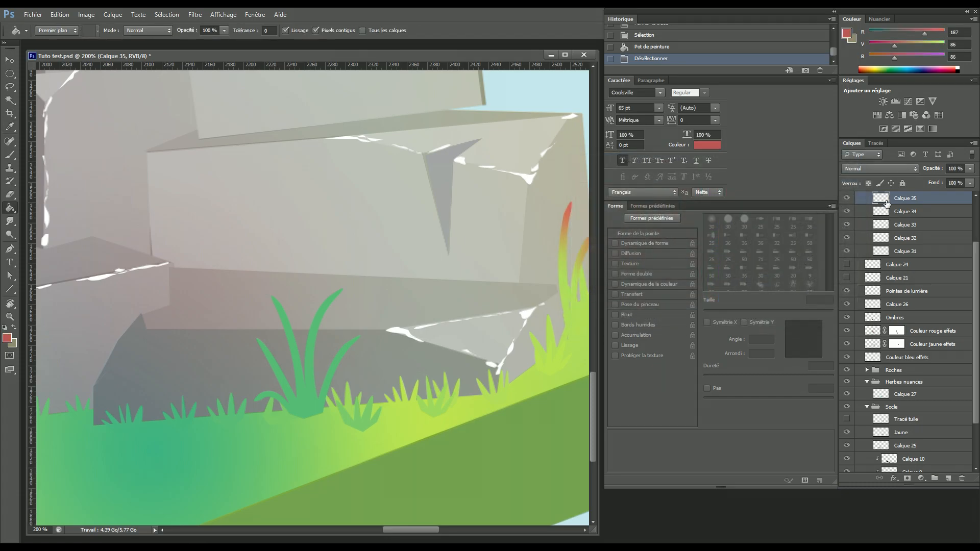
{"action": "key", "text": "ctrl+shift+d"}
{"action": "right_click", "coordinate": [10, 207]}
{"action": "left_click", "coordinate": [51, 207]}
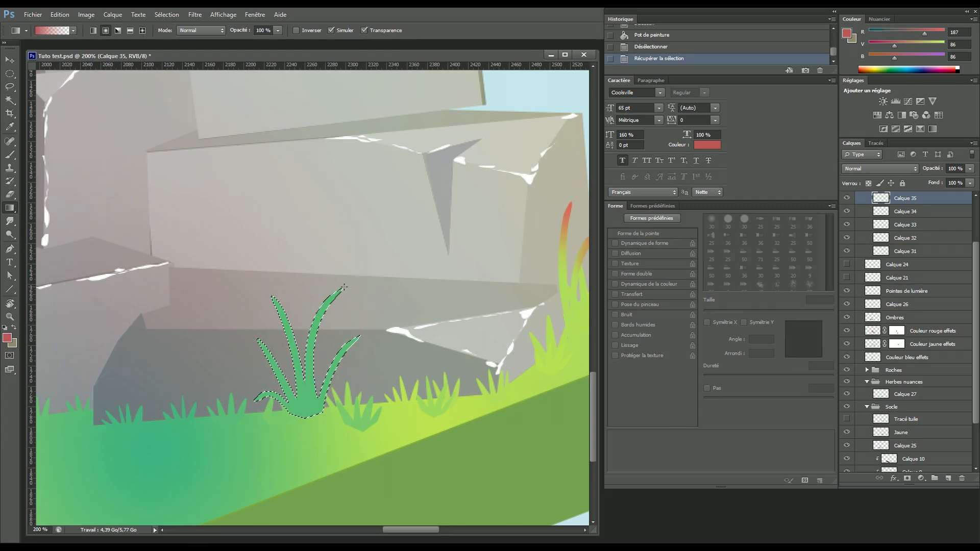
- Hide the selection edges and tint the tips of all five blades with red-to-transparent gradients
{"action": "key", "text": "ctrl+h"}
{"action": "left_click_drag", "start_coordinate": [377, 273], "coordinate": [355, 347]}
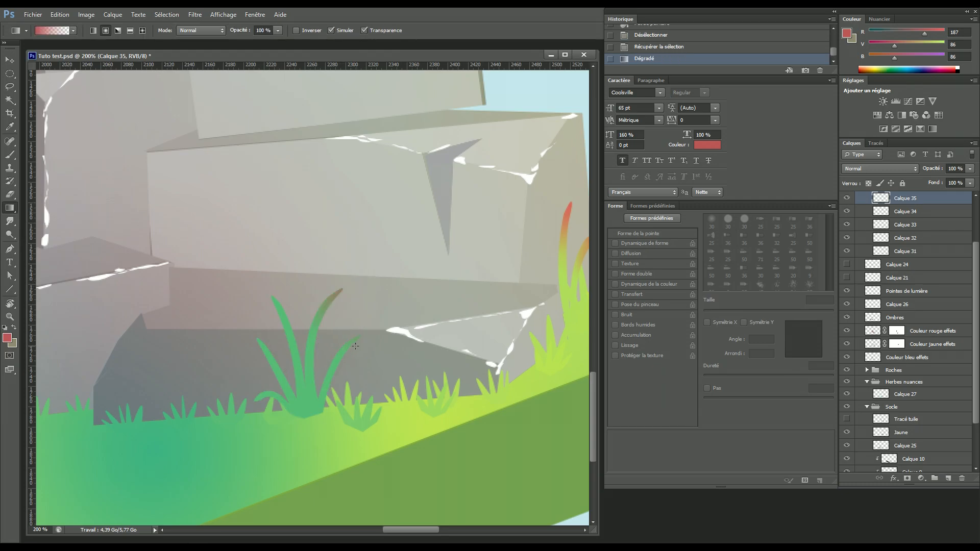
{"action": "left_click_drag", "start_coordinate": [319, 374], "coordinate": [320, 371]}
{"action": "left_click_drag", "start_coordinate": [337, 273], "coordinate": [330, 287]}
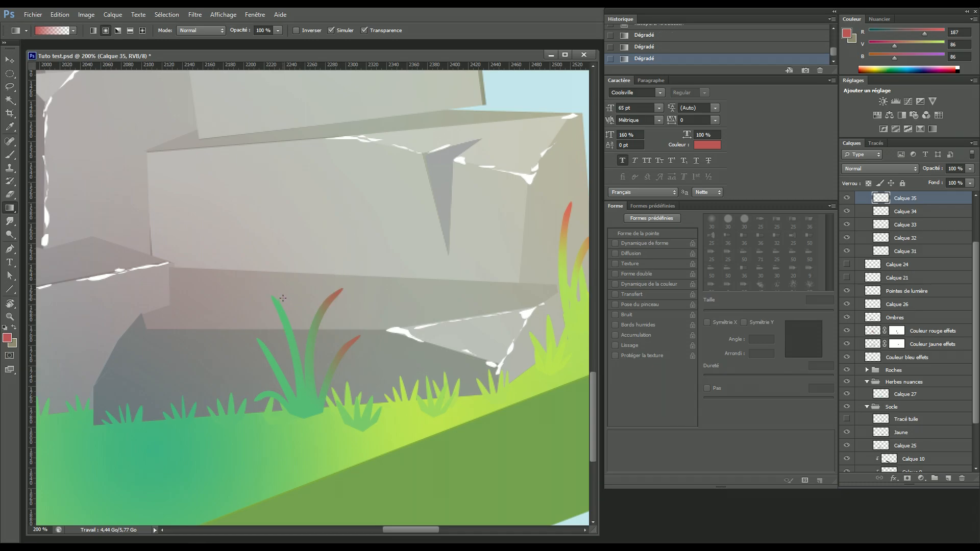
{"action": "left_click_drag", "start_coordinate": [296, 387], "coordinate": [294, 382]}
{"action": "left_click_drag", "start_coordinate": [239, 347], "coordinate": [281, 396]}
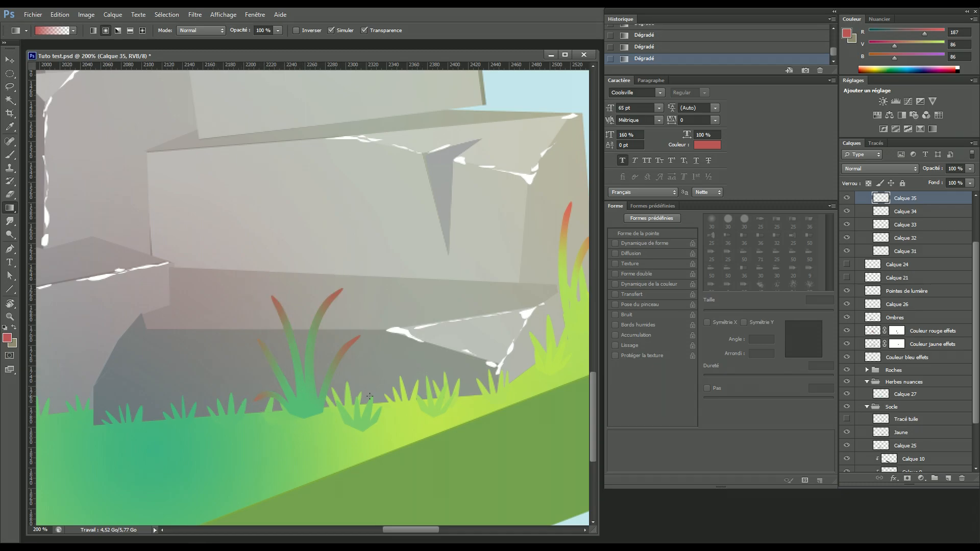
{"action": "left_click_drag", "start_coordinate": [246, 354], "coordinate": [263, 355]}
- Create a new layer above Calque 35 and ready the Pen tool near the foot of the small front block
{"action": "key", "text": "ctrl+minus"}
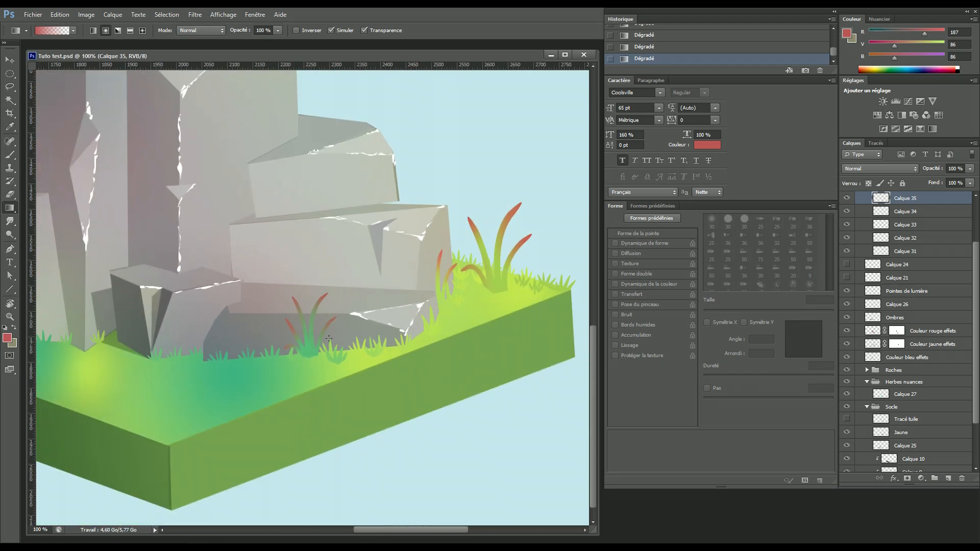
{"action": "left_click_drag", "start_coordinate": [330, 318], "coordinate": [418, 332]}
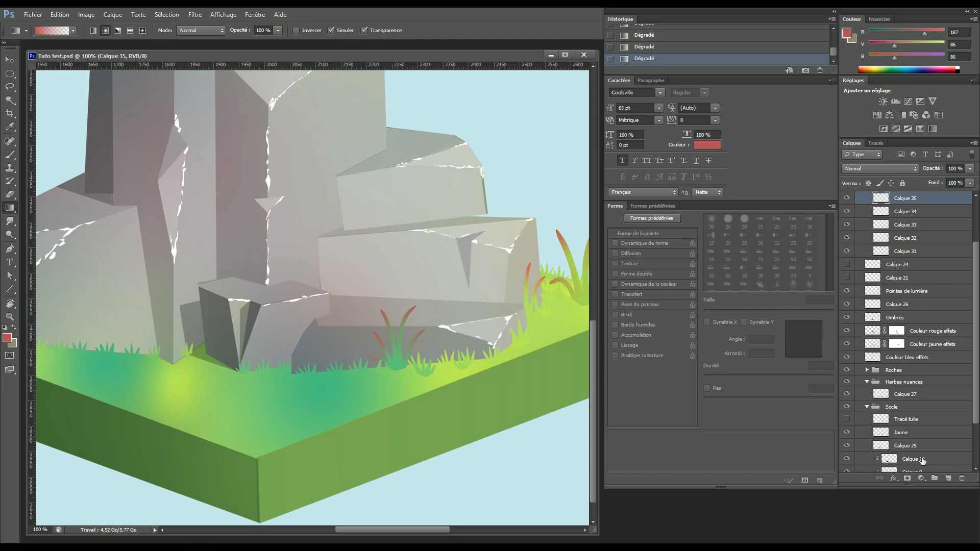
{"action": "left_click", "coordinate": [947, 478]}
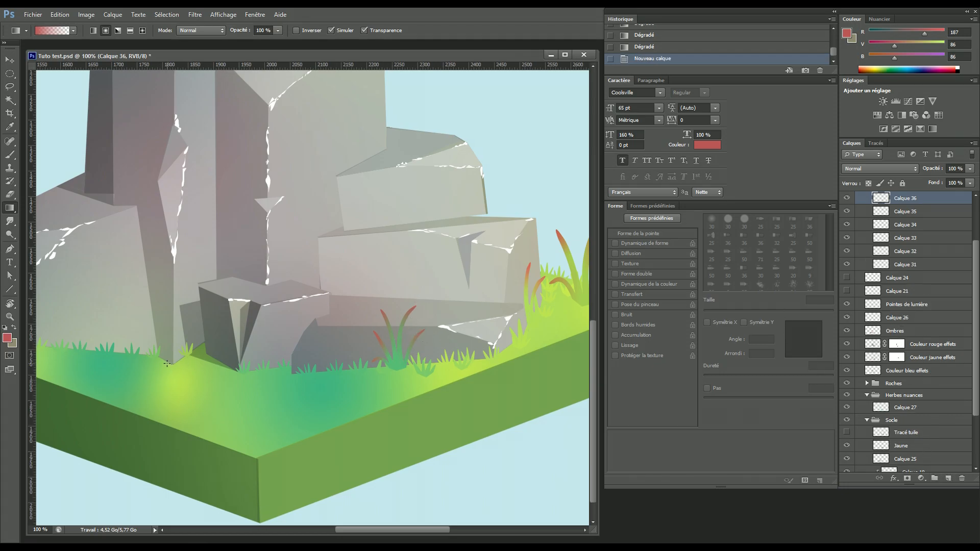
{"action": "key", "text": "p"}
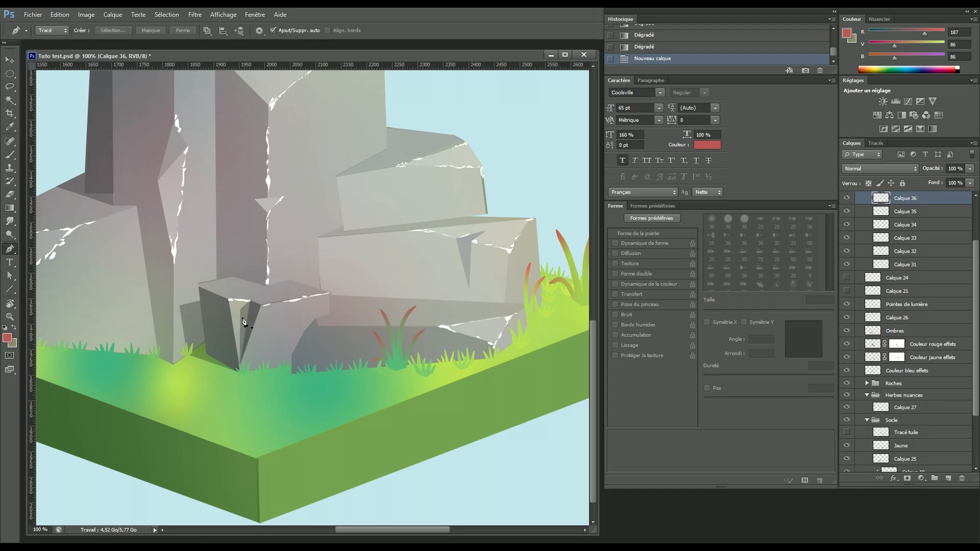
{"action": "key", "text": "ctrl+plus"}
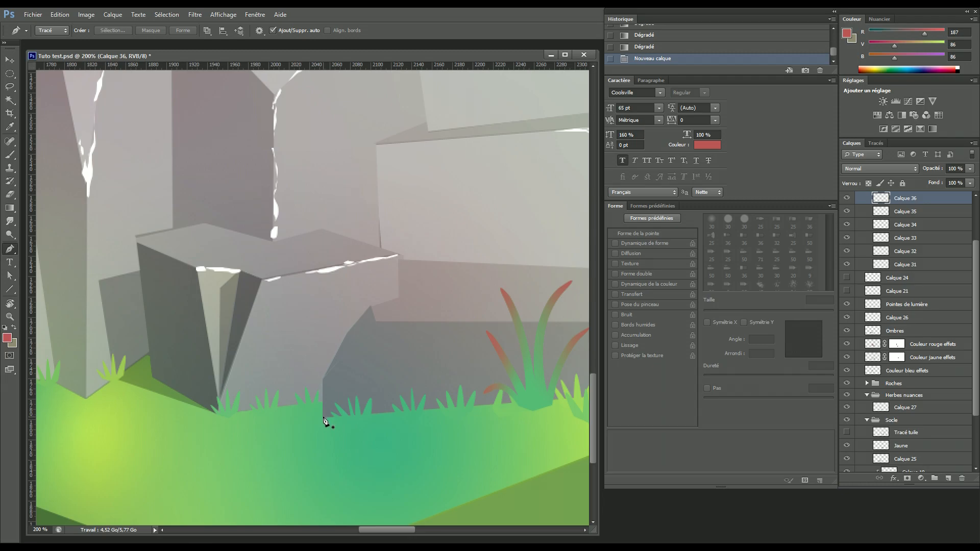
- Start a new tuft path at the front block's lower corner and draw a short first blade arching over the dark rock face
{"action": "left_click", "coordinate": [322, 417]}
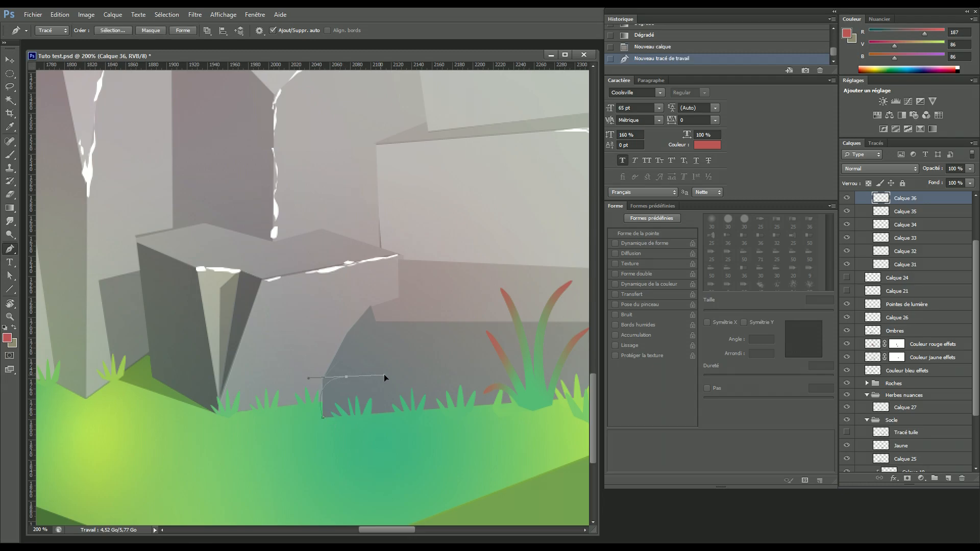
{"action": "left_click_drag", "start_coordinate": [372, 365], "coordinate": [373, 366]}
{"action": "left_click", "coordinate": [346, 378]}
{"action": "left_click_drag", "start_coordinate": [320, 380], "coordinate": [306, 377]}
{"action": "left_click", "coordinate": [342, 376]}
{"action": "left_click_drag", "start_coordinate": [304, 424], "coordinate": [310, 425]}
{"action": "left_click", "coordinate": [319, 402], "text": "alt"}
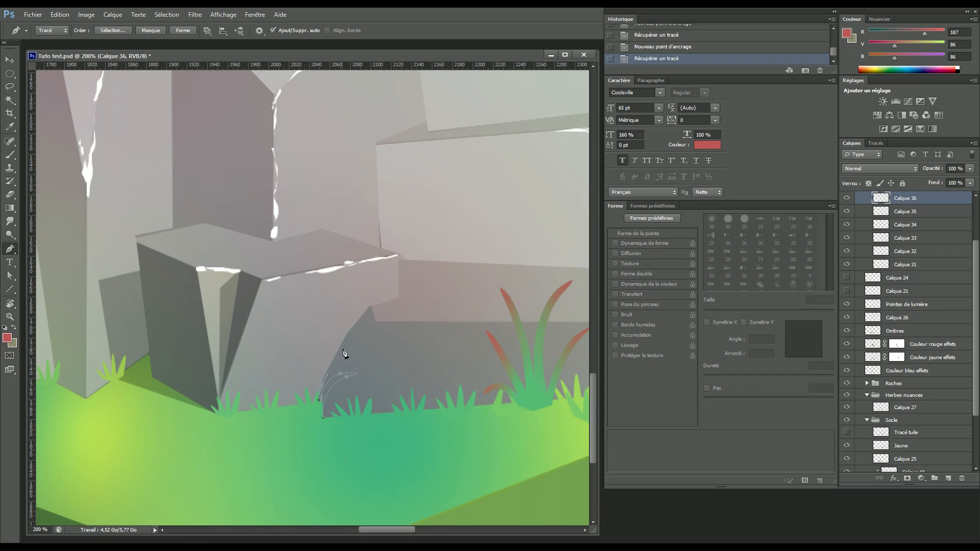
- Draw the tall, nearly upright second blade of the tuft path at the front block's lower corner
{"action": "left_click_drag", "start_coordinate": [366, 335], "coordinate": [365, 336]}
{"action": "key", "text": "ctrl+z"}
{"action": "left_click_drag", "start_coordinate": [323, 289], "coordinate": [326, 288]}
{"action": "left_click_drag", "start_coordinate": [325, 321], "coordinate": [325, 344]}
{"action": "left_click", "coordinate": [325, 321], "text": "alt"}
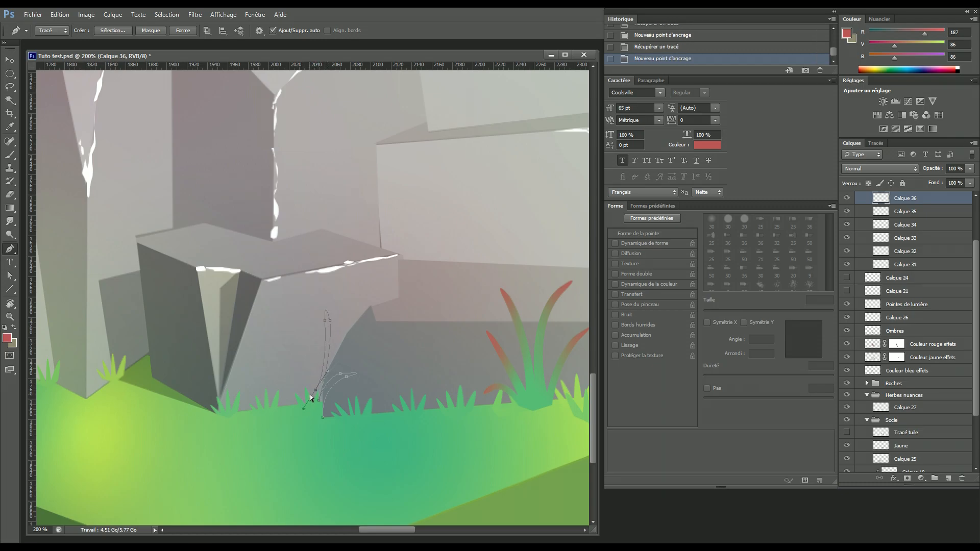
{"action": "left_click_drag", "start_coordinate": [317, 386], "coordinate": [306, 415]}
{"action": "left_click", "coordinate": [318, 386]}
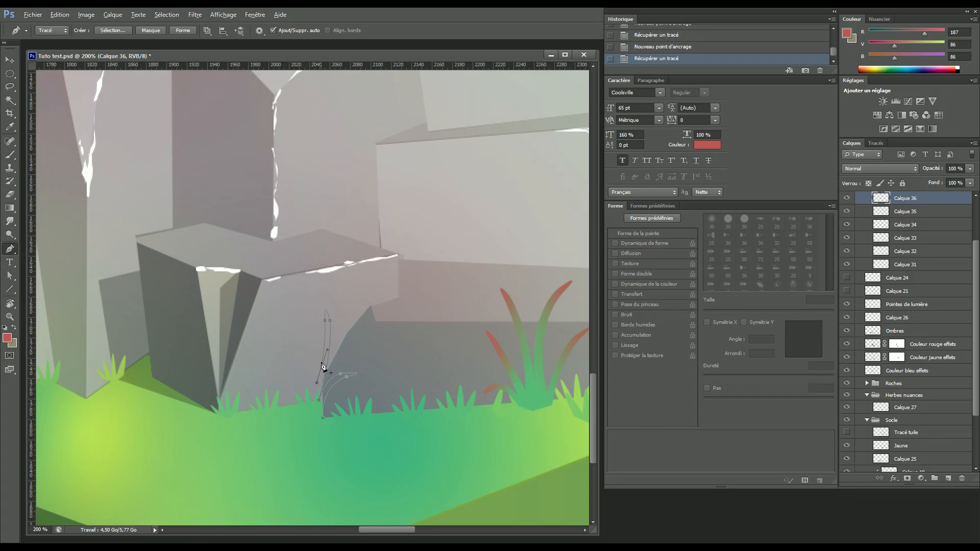
- Add a third blade curving up to the left beside the upright one in the same tuft path
{"action": "left_click_drag", "start_coordinate": [296, 327], "coordinate": [271, 299]}
{"action": "left_click", "coordinate": [296, 328]}
{"action": "left_click_drag", "start_coordinate": [304, 347], "coordinate": [306, 352]}
{"action": "left_click_drag", "start_coordinate": [309, 381], "coordinate": [310, 410]}
{"action": "left_click", "coordinate": [309, 380], "text": "alt"}
- Draw a fourth blade arching further left across the front block's lit face and back to the tuft's foot
{"action": "left_click_drag", "start_coordinate": [253, 339], "coordinate": [248, 336]}
{"action": "left_click", "coordinate": [276, 351], "text": "alt"}
{"action": "left_click_drag", "start_coordinate": [292, 368], "coordinate": [292, 369]}
{"action": "left_click", "coordinate": [274, 354], "text": "alt"}
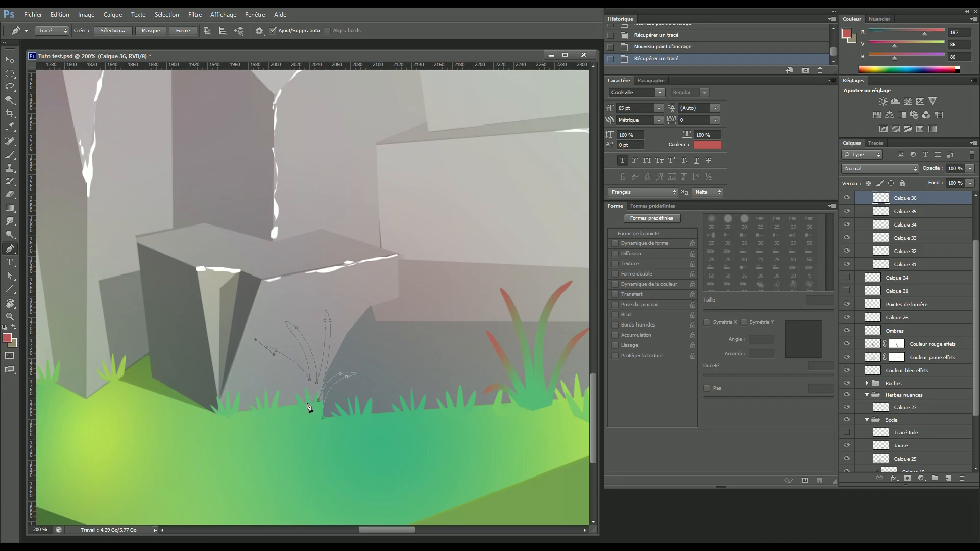
{"action": "left_click", "coordinate": [316, 437]}
{"action": "left_click", "coordinate": [310, 404], "text": "alt"}
- Draw a short, low fifth blade bending left just above the grass and close the tuft path
{"action": "left_click", "coordinate": [280, 393], "text": "alt"}
{"action": "left_click_drag", "start_coordinate": [303, 397], "coordinate": [305, 401]}
{"action": "left_click", "coordinate": [281, 398], "text": "alt"}
{"action": "left_click_drag", "start_coordinate": [320, 432], "coordinate": [320, 432]}
{"action": "left_click", "coordinate": [311, 414], "text": "alt"}
{"action": "left_click", "coordinate": [321, 416]}
- Load the closed tuft path as a selection and fill it on Calque 36 with the ground's sampled teal green (RGB 66, 180, 127)
{"action": "left_click", "coordinate": [875, 143]}
{"action": "left_click", "coordinate": [851, 155], "text": "ctrl"}
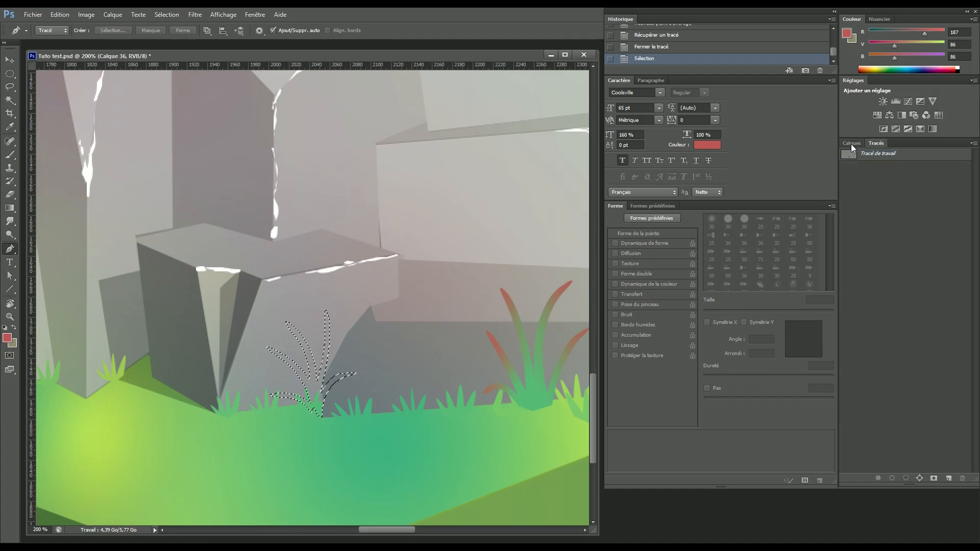
{"action": "left_click", "coordinate": [851, 143]}
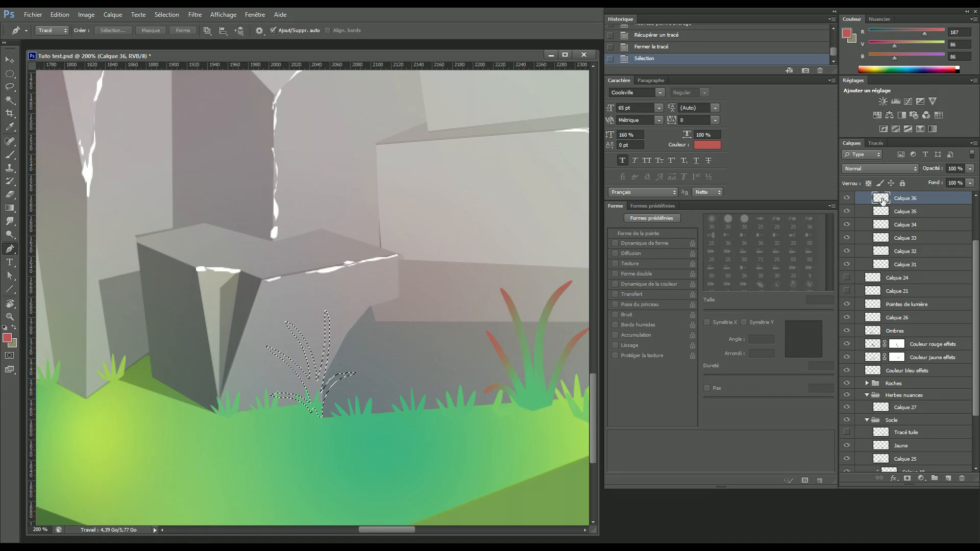
{"action": "key", "text": "i"}
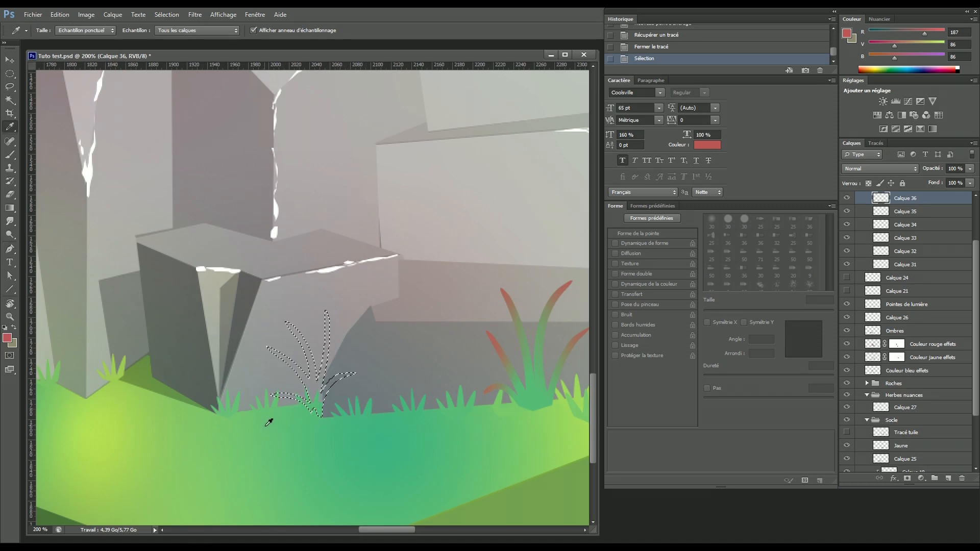
{"action": "left_click", "coordinate": [362, 427]}
{"action": "key", "text": "g"}
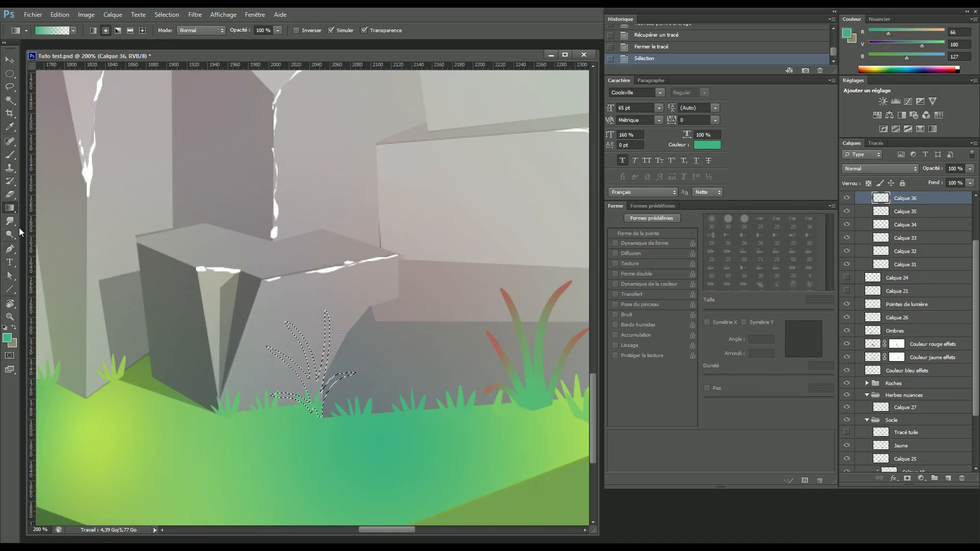
{"action": "left_click_drag", "start_coordinate": [12, 209], "coordinate": [56, 218]}
{"action": "left_click", "coordinate": [307, 357]}
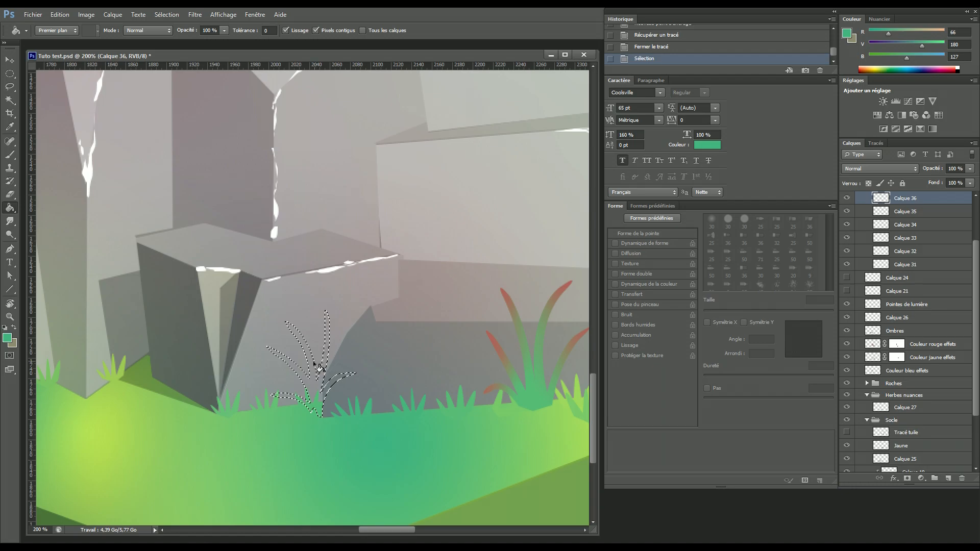
{"action": "key", "text": "ctrl+d"}
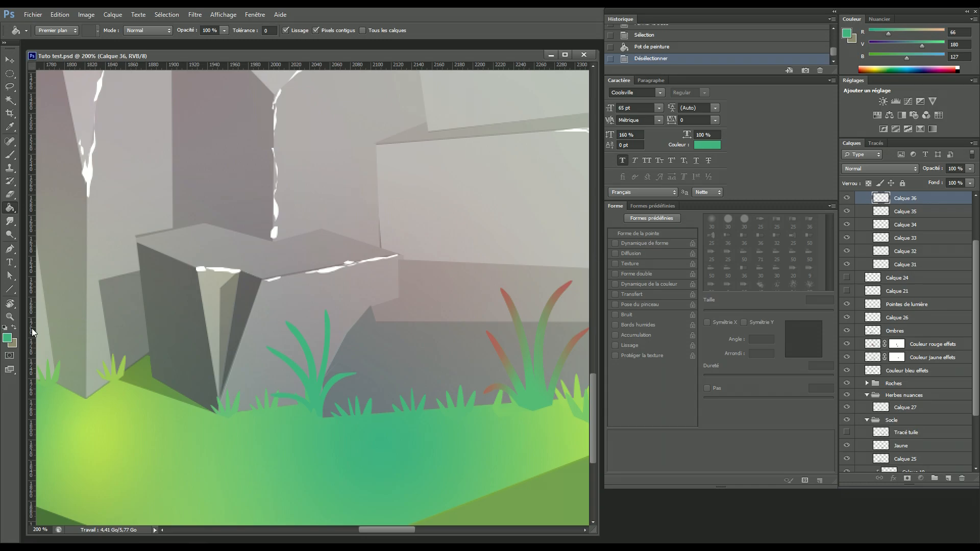
- Reselect the tuft's pixels on Calque 36 and set the foreground colour to red (RGB 180, 66, 66)
{"action": "left_click", "coordinate": [881, 201], "text": "ctrl"}
{"action": "left_click", "coordinate": [8, 338]}
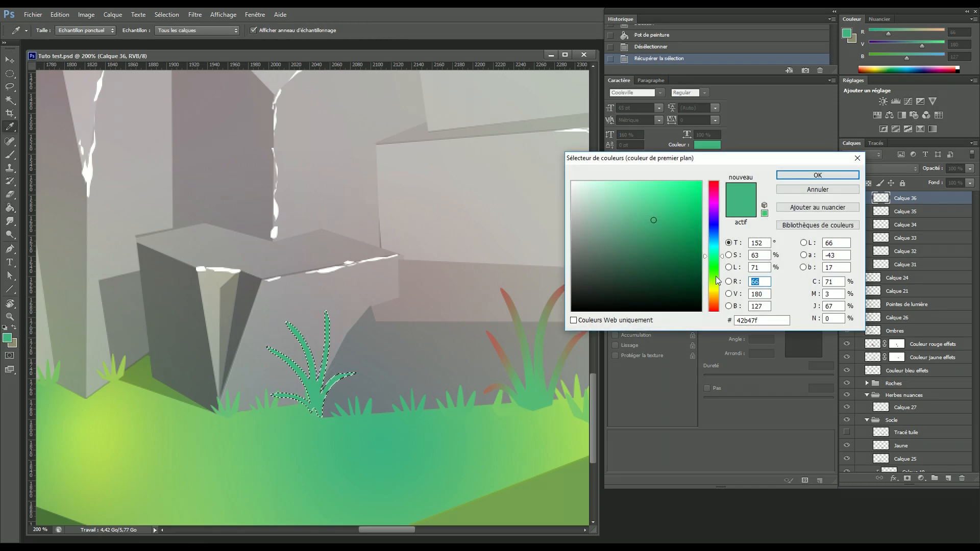
{"action": "left_click_drag", "start_coordinate": [713, 259], "coordinate": [713, 323]}
{"action": "left_click", "coordinate": [833, 175]}
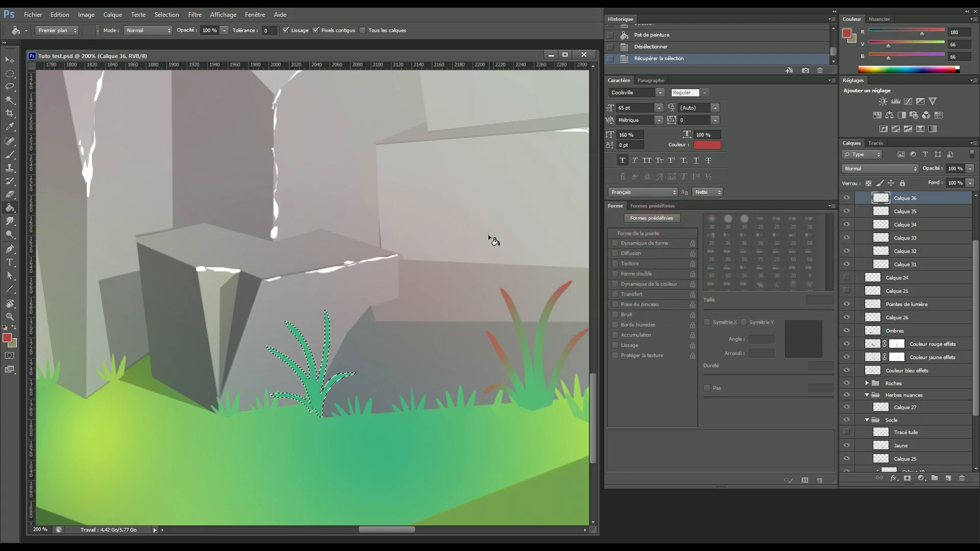
- Tint the tips of the five blades with red-to-transparent gradients, then save the file and deselect the tuft
{"action": "right_click", "coordinate": [9, 207]}
{"action": "left_click", "coordinate": [85, 215]}
{"action": "left_click_drag", "start_coordinate": [368, 370], "coordinate": [328, 373]}
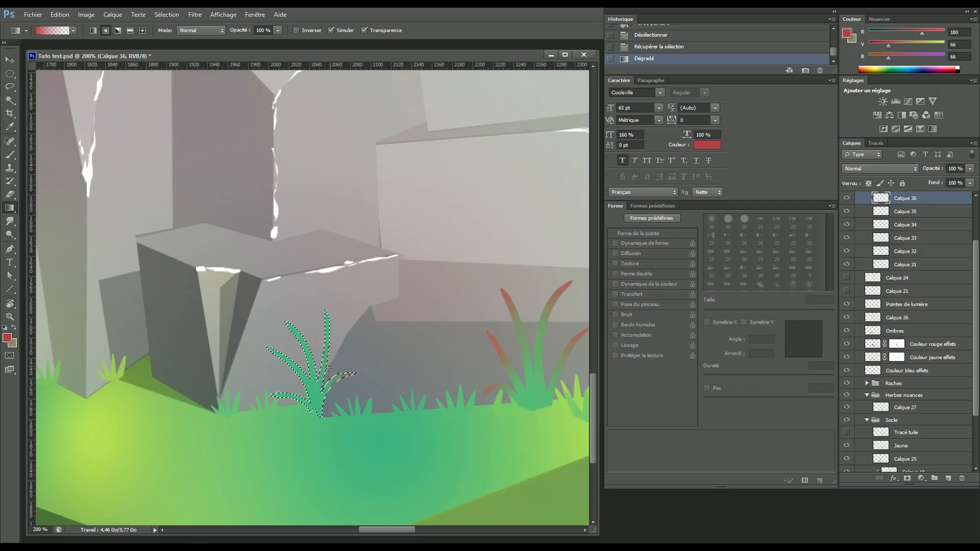
{"action": "left_click_drag", "start_coordinate": [329, 368], "coordinate": [334, 360]}
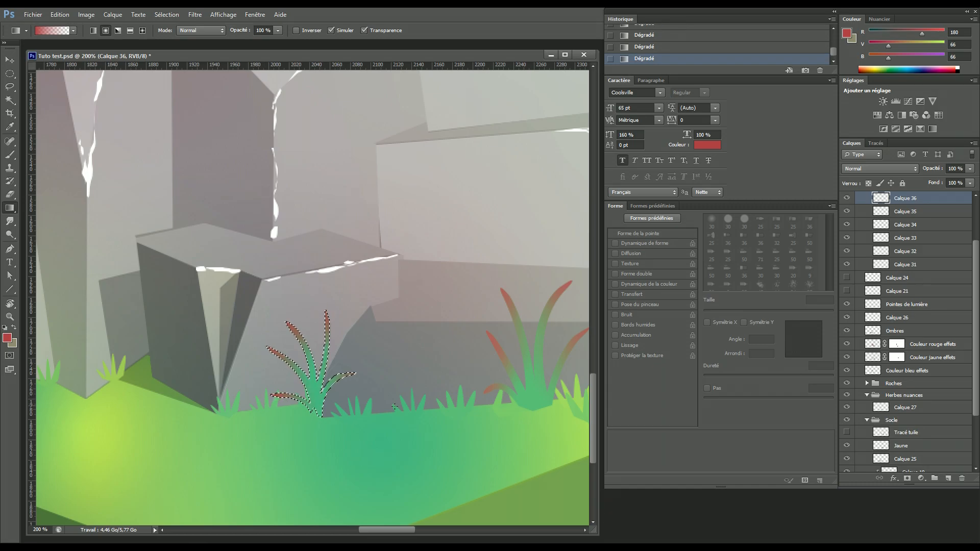
{"action": "key", "text": "ctrl+h"}
{"action": "key", "text": "ctrl+s"}
{"action": "key", "text": "ctrl+d"}
- Start a new Pen path in the grass at the foot of the tall central pillar, just left of its lowest corner
{"action": "key", "text": "ctrl+minus"}
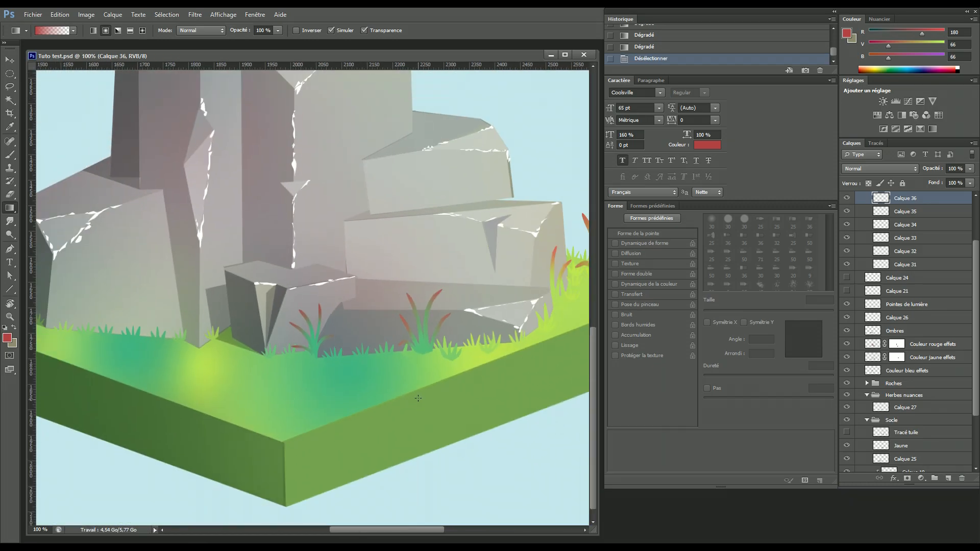
{"action": "left_click_drag", "start_coordinate": [407, 336], "coordinate": [339, 379]}
{"action": "left_click_drag", "start_coordinate": [240, 365], "coordinate": [421, 368]}
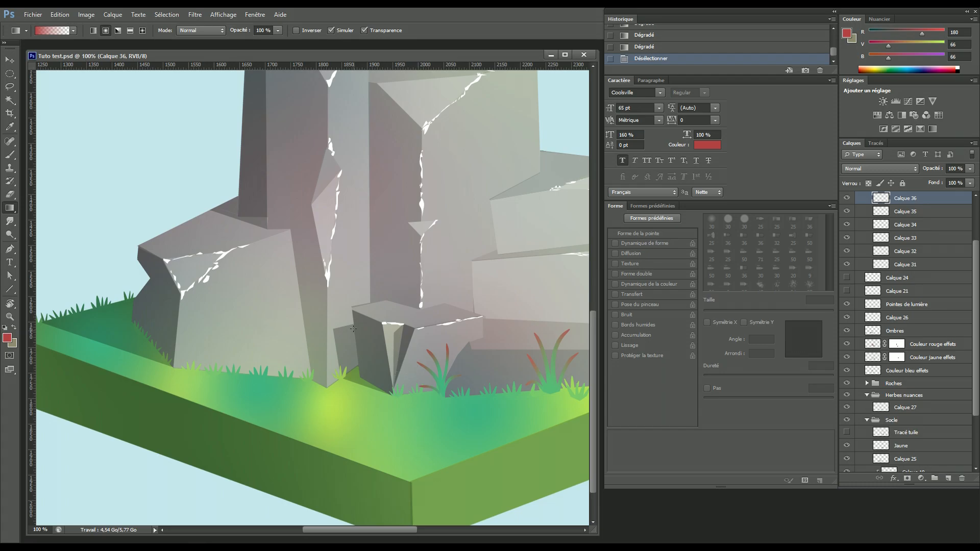
{"action": "key", "text": "ctrl+plus"}
{"action": "key", "text": "ctrl+minus"}
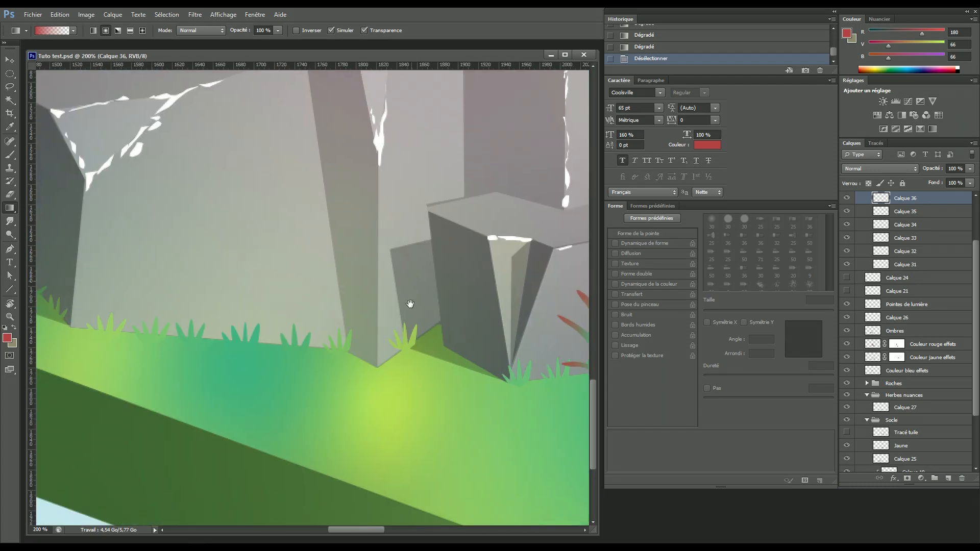
{"action": "key", "text": "ctrl+minus"}
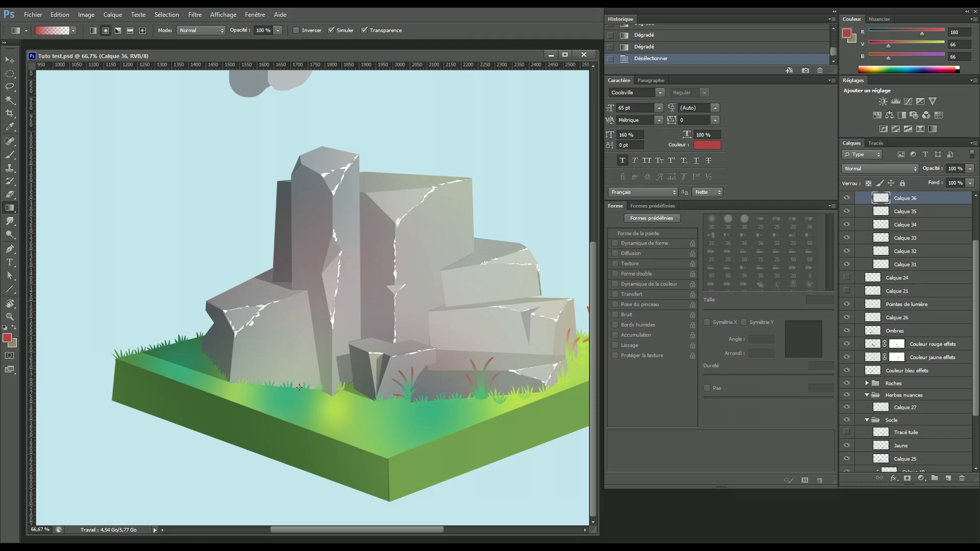
{"action": "key", "text": "ctrl+plus"}
{"action": "key", "text": "ctrl+plus"}
{"action": "left_click_drag", "start_coordinate": [341, 436], "coordinate": [460, 276]}
{"action": "key", "text": "p"}
{"action": "left_click", "coordinate": [444, 418]}
{"action": "left_click", "coordinate": [463, 353]}
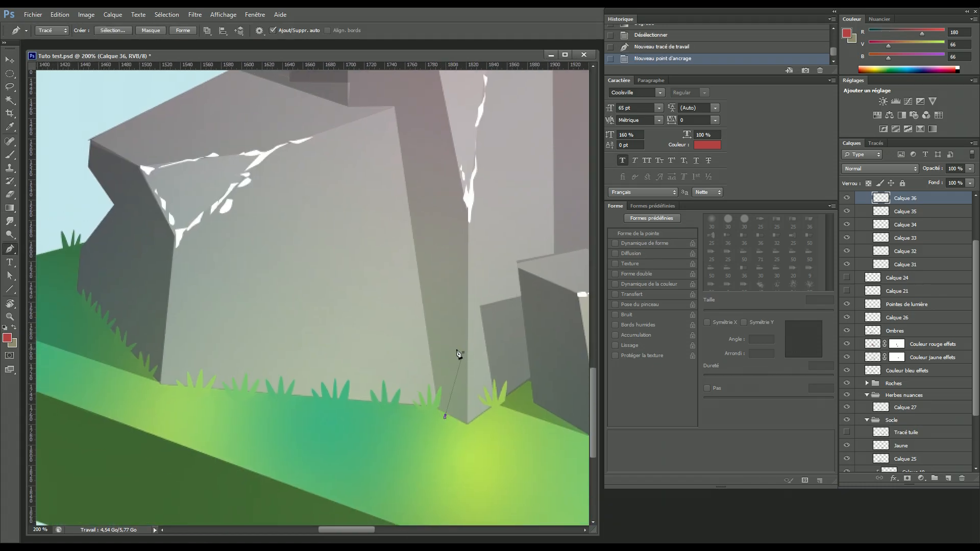
{"action": "left_click_drag", "start_coordinate": [461, 334], "coordinate": [448, 367]}
{"action": "key", "text": "ctrl+alt+z"}
{"action": "key", "text": "ctrl+alt+z"}
- Draw a first short blade curving up to the right over the pillar's front edge and back to the grass
{"action": "left_click_drag", "start_coordinate": [473, 334], "coordinate": [477, 327]}
{"action": "left_click", "coordinate": [464, 355]}
{"action": "left_click_drag", "start_coordinate": [443, 367], "coordinate": [443, 368]}
{"action": "left_click", "coordinate": [459, 351], "text": "alt"}
{"action": "left_click_drag", "start_coordinate": [431, 433], "coordinate": [432, 448]}
{"action": "left_click", "coordinate": [439, 410], "text": "alt"}
- Add a taller second blade leaning right over the pillar's shaded face, ending slightly left of the first
{"action": "left_click_drag", "start_coordinate": [452, 322], "coordinate": [417, 341]}
{"action": "left_click", "coordinate": [449, 310], "text": "alt"}
{"action": "left_click_drag", "start_coordinate": [423, 419], "coordinate": [427, 458]}
{"action": "left_click", "coordinate": [429, 399], "text": "alt"}
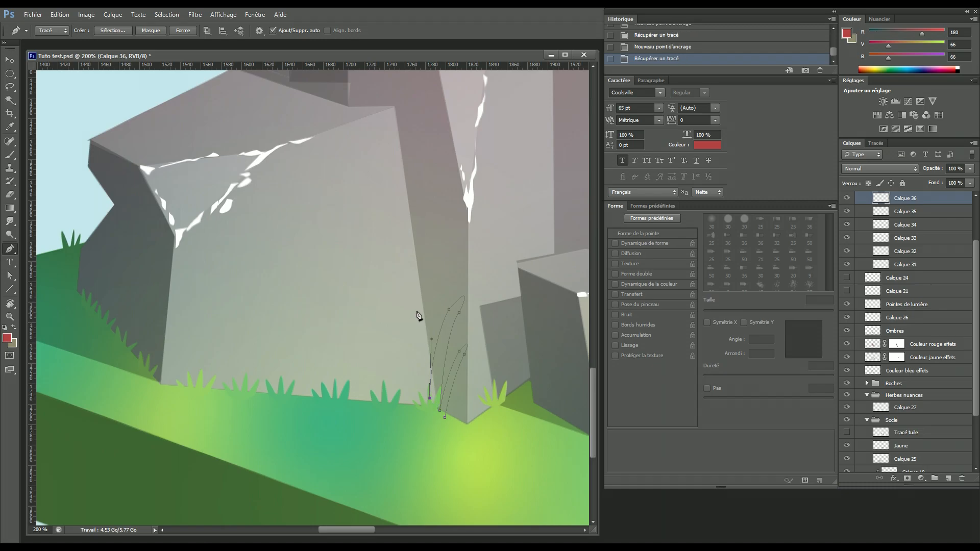
- Draw the tallest blade of the pillar tuft, curving left over the large pale rock face and back to the grass
{"action": "left_click_drag", "start_coordinate": [408, 244], "coordinate": [406, 239]}
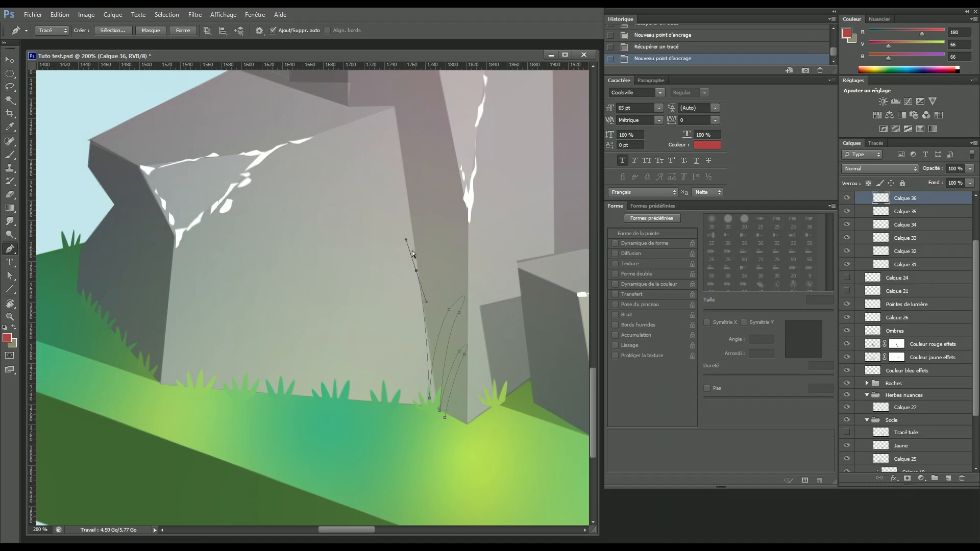
{"action": "key", "text": "BackSpace"}
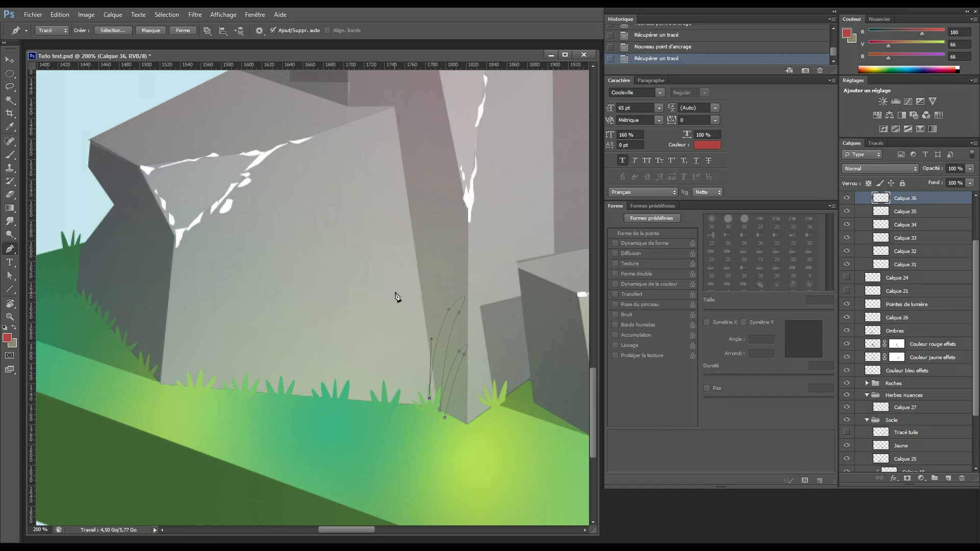
{"action": "left_click_drag", "start_coordinate": [391, 264], "coordinate": [359, 216]}
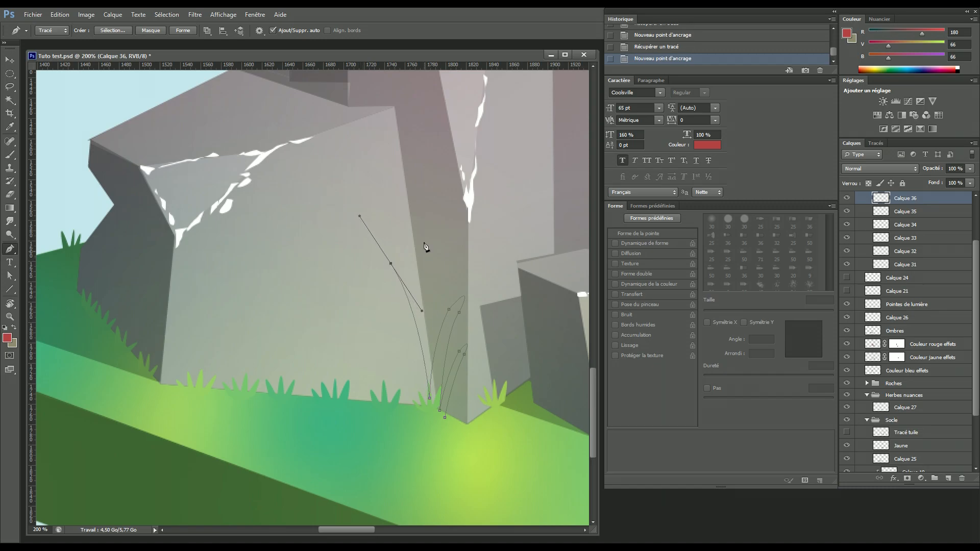
{"action": "left_click", "coordinate": [391, 265], "text": "alt"}
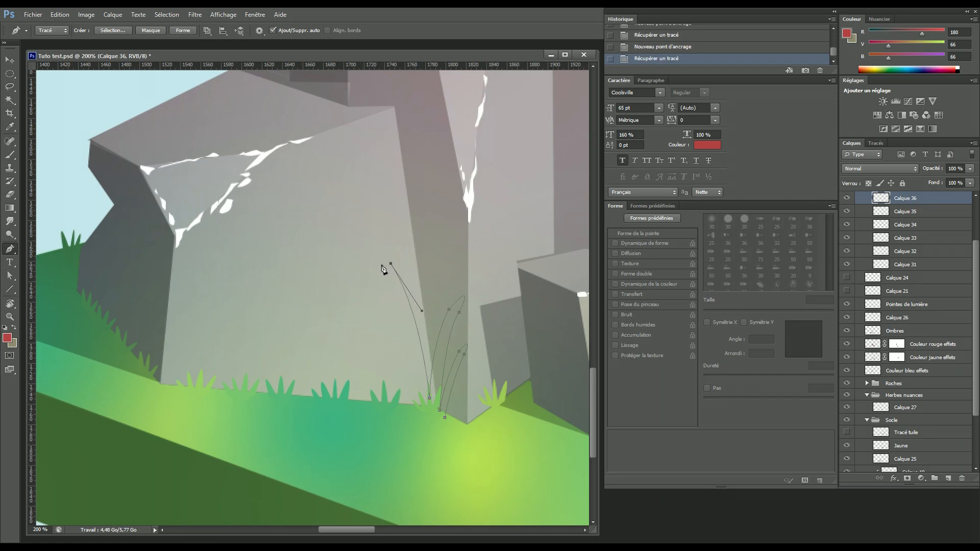
{"action": "left_click_drag", "start_coordinate": [390, 296], "coordinate": [392, 308]}
{"action": "left_click", "coordinate": [379, 268], "text": "alt"}
{"action": "left_click_drag", "start_coordinate": [412, 385], "coordinate": [419, 465]}
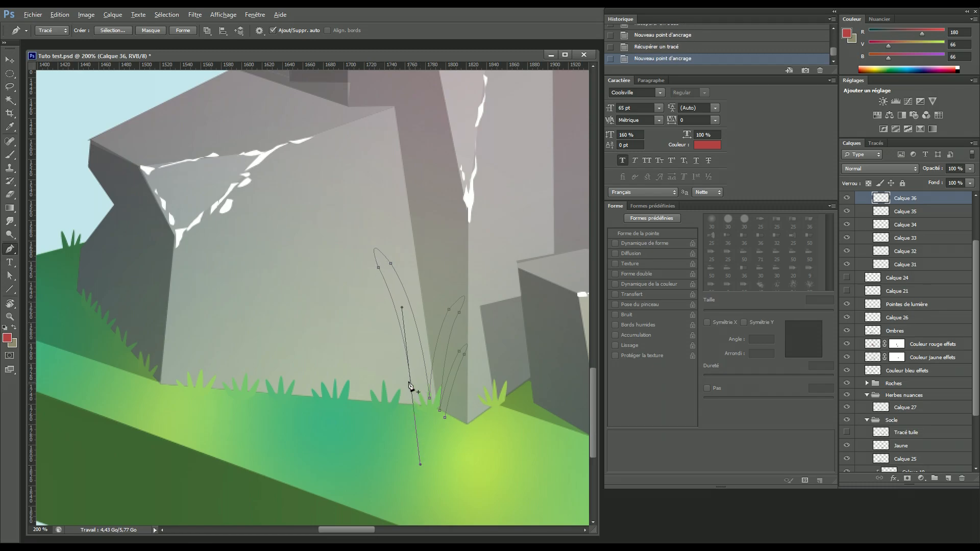
{"action": "left_click", "coordinate": [412, 387], "text": "alt"}
- Add a medium blade bending left beside the tallest one, with its base at the grass line
{"action": "left_click_drag", "start_coordinate": [365, 306], "coordinate": [379, 332]}
{"action": "left_click", "coordinate": [366, 306], "text": "alt"}
{"action": "left_click", "coordinate": [361, 311], "text": "alt"}
{"action": "left_click_drag", "start_coordinate": [402, 391], "coordinate": [426, 460]}
{"action": "left_click", "coordinate": [402, 392], "text": "alt"}
- Draw a shorter, steeper blade below the medium one and bring its outer edge back to the grass
{"action": "left_click_drag", "start_coordinate": [369, 351], "coordinate": [363, 330]}
{"action": "left_click", "coordinate": [370, 351], "text": "alt"}
{"action": "left_click_drag", "start_coordinate": [362, 379], "coordinate": [363, 380]}
{"action": "left_click", "coordinate": [363, 351], "text": "alt"}
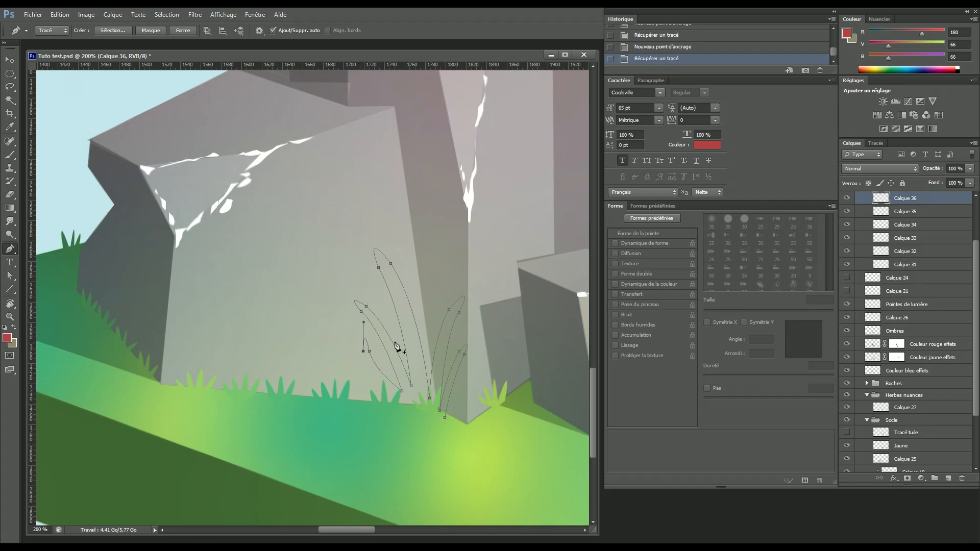
{"action": "left_click", "coordinate": [392, 394]}
{"action": "key", "text": "ctrl+alt+z"}
{"action": "key", "text": "ctrl+alt+z"}
{"action": "left_click_drag", "start_coordinate": [393, 393], "coordinate": [429, 423]}
{"action": "left_click", "coordinate": [394, 393]}
{"action": "left_click", "coordinate": [394, 394]}
- Add a tiny, low blade pointing left at the grass line and return the path to the tuft's base
{"action": "left_click_drag", "start_coordinate": [407, 415], "coordinate": [406, 414]}
{"action": "left_click", "coordinate": [402, 405]}
{"action": "left_click", "coordinate": [375, 393]}
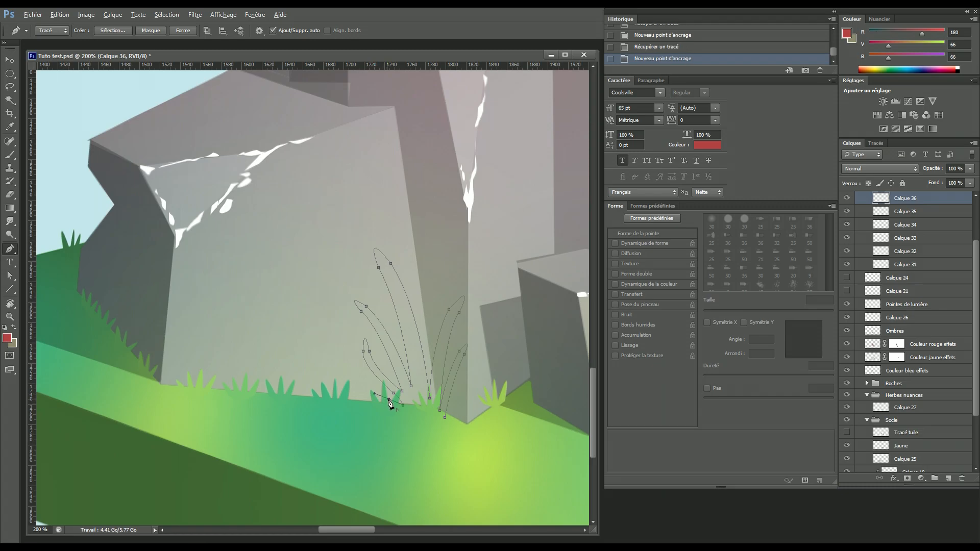
{"action": "left_click", "coordinate": [389, 400], "text": "alt"}
{"action": "left_click_drag", "start_coordinate": [385, 394], "coordinate": [405, 419]}
{"action": "left_click", "coordinate": [385, 395], "text": "alt"}
{"action": "left_click", "coordinate": [385, 400], "text": "alt"}
{"action": "left_click", "coordinate": [402, 413], "text": "alt"}
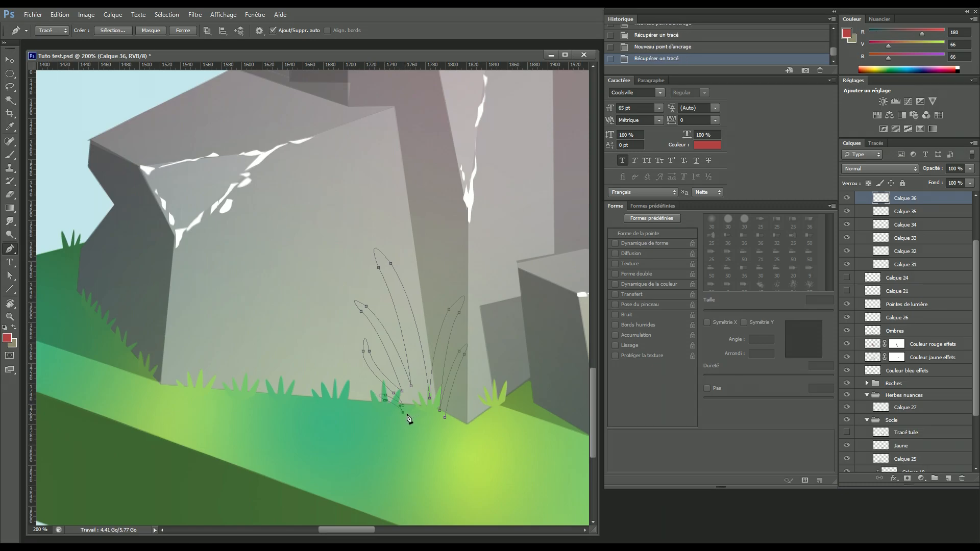
- Trace a jagged lower edge along the tuft's base and close the path at its starting point
{"action": "left_click_drag", "start_coordinate": [406, 431], "coordinate": [406, 431]}
{"action": "left_click", "coordinate": [409, 413], "text": "alt"}
{"action": "left_click_drag", "start_coordinate": [402, 443], "coordinate": [403, 443]}
{"action": "left_click", "coordinate": [414, 414], "text": "alt"}
{"action": "left_click", "coordinate": [422, 417]}
{"action": "left_click_drag", "start_coordinate": [441, 444], "coordinate": [429, 443]}
{"action": "left_click", "coordinate": [432, 417], "text": "alt"}
{"action": "left_click", "coordinate": [433, 418], "text": "alt"}
{"action": "left_click", "coordinate": [442, 419], "text": "alt"}
{"action": "left_click_drag", "start_coordinate": [433, 436], "coordinate": [432, 437]}
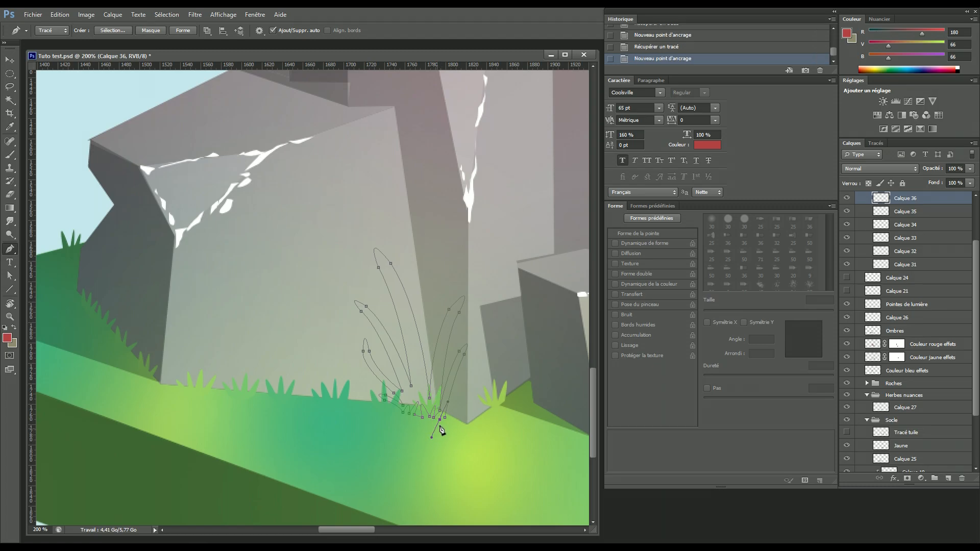
{"action": "left_click", "coordinate": [440, 420], "text": "alt"}
{"action": "left_click", "coordinate": [445, 417]}
{"action": "left_click", "coordinate": [440, 418]}
- Load the new tuft path as a selection and sample lime green (RGB 175, 220, 83) from the ground beside the pillar
{"action": "left_click", "coordinate": [876, 143]}
{"action": "left_click", "coordinate": [854, 155], "text": "ctrl"}
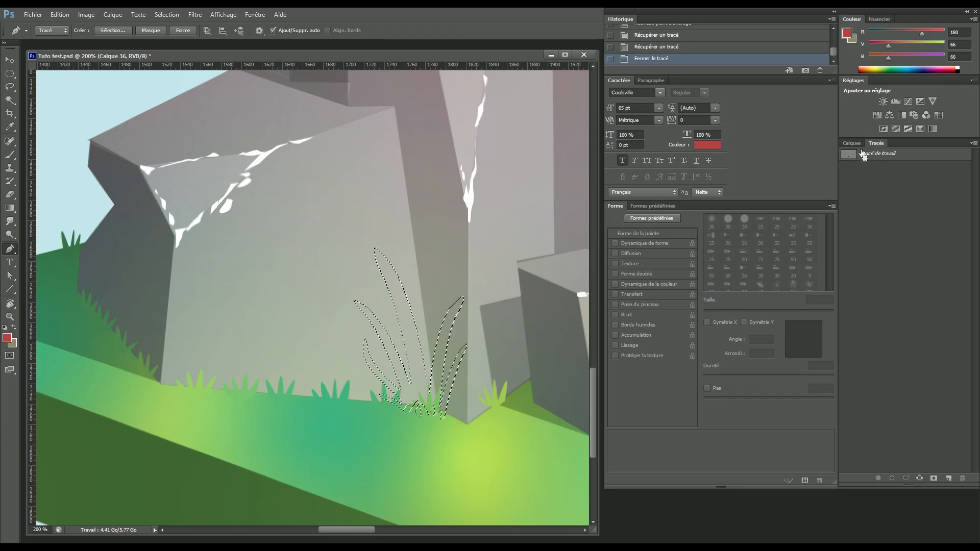
{"action": "left_click", "coordinate": [857, 143]}
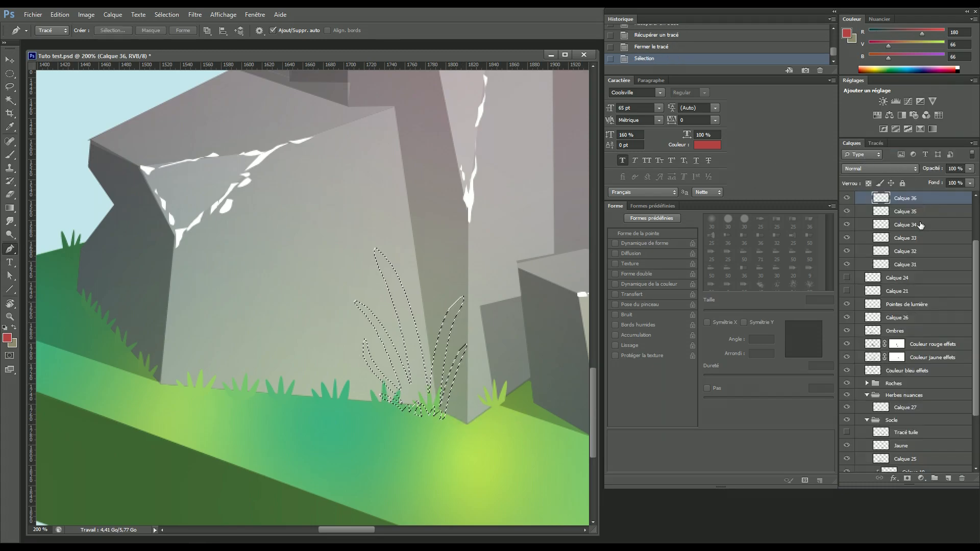
{"action": "key", "text": "i"}
{"action": "left_click", "coordinate": [477, 433]}
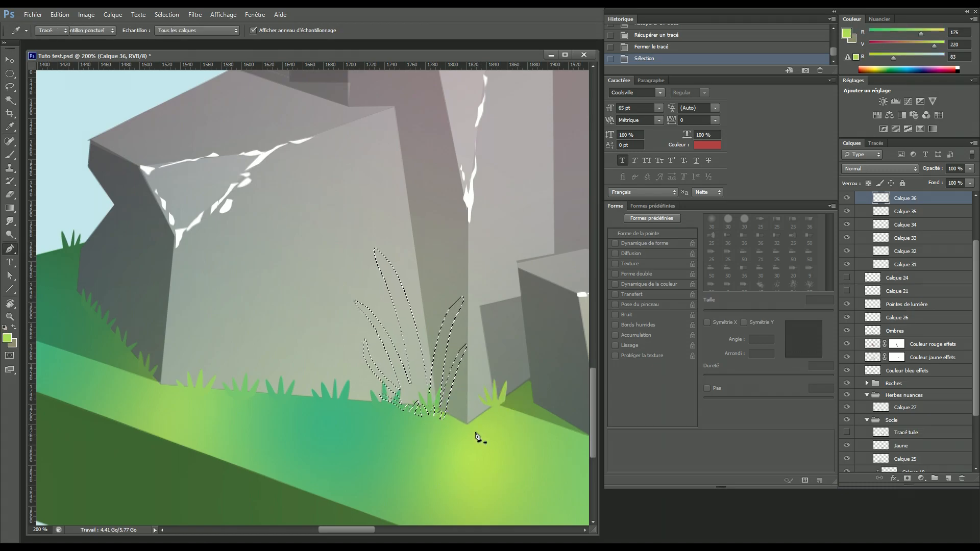
{"action": "key", "text": "p"}
- Check which tuft Calque 36 holds, create a new layer above it and ready the Paint Bucket for the selected tuft
{"action": "left_click_drag", "start_coordinate": [468, 251], "coordinate": [239, 227]}
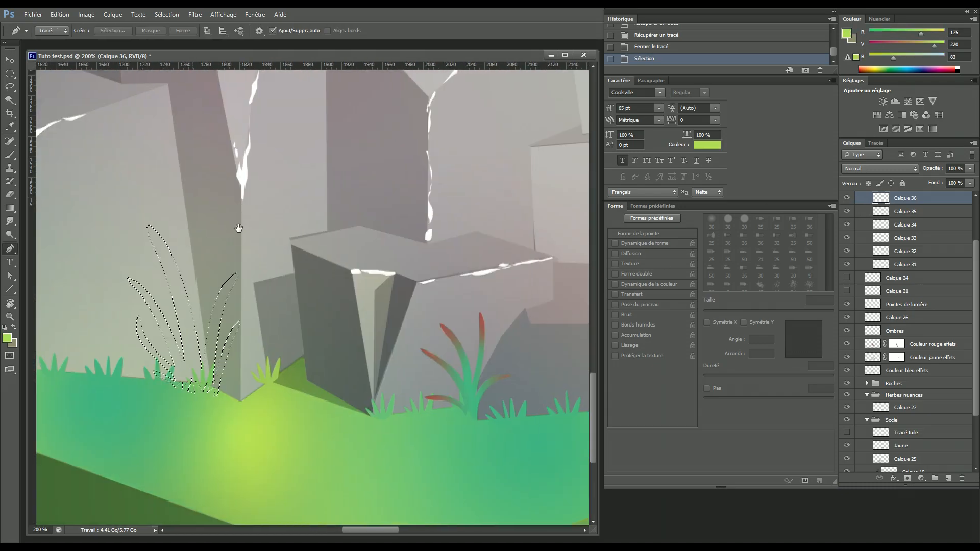
{"action": "left_click", "coordinate": [847, 198]}
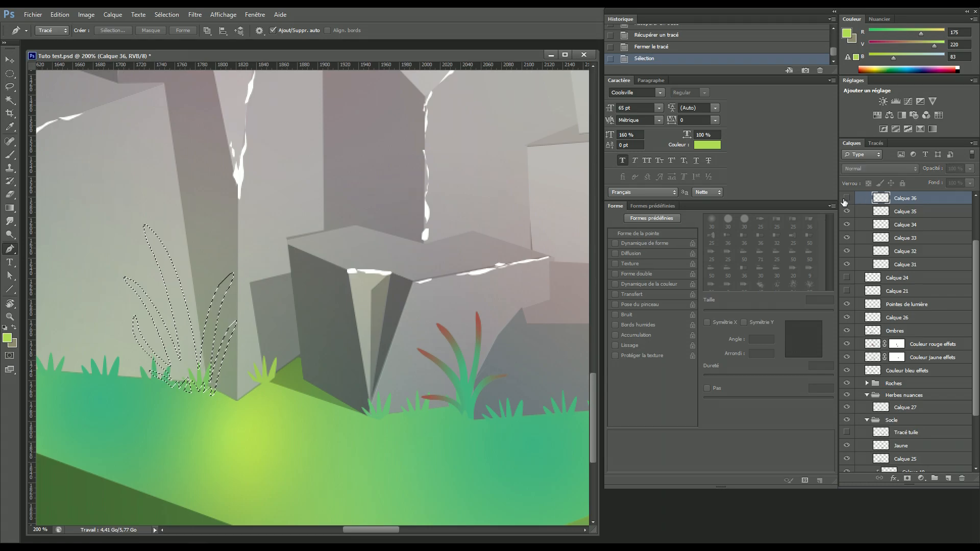
{"action": "left_click", "coordinate": [847, 198]}
{"action": "left_click_drag", "start_coordinate": [317, 332], "coordinate": [514, 355]}
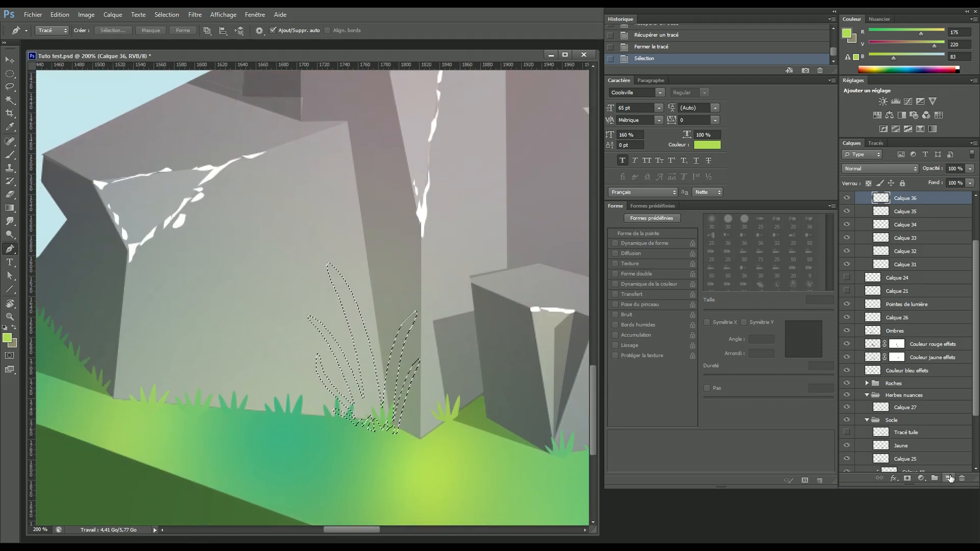
{"action": "key", "text": "ctrl+shift+alt+n"}
{"action": "left_click_drag", "start_coordinate": [10, 208], "coordinate": [60, 222]}
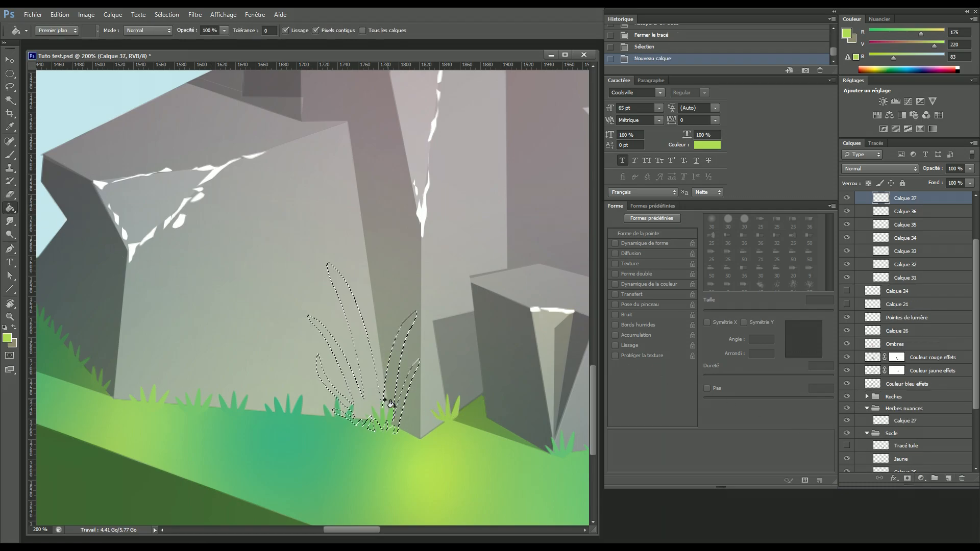
- Fill the selected tuft at the pillar's foot with the sampled lime green on Calque 37 and deselect it
{"action": "left_click", "coordinate": [411, 397]}
{"action": "key", "text": "ctrl+d"}
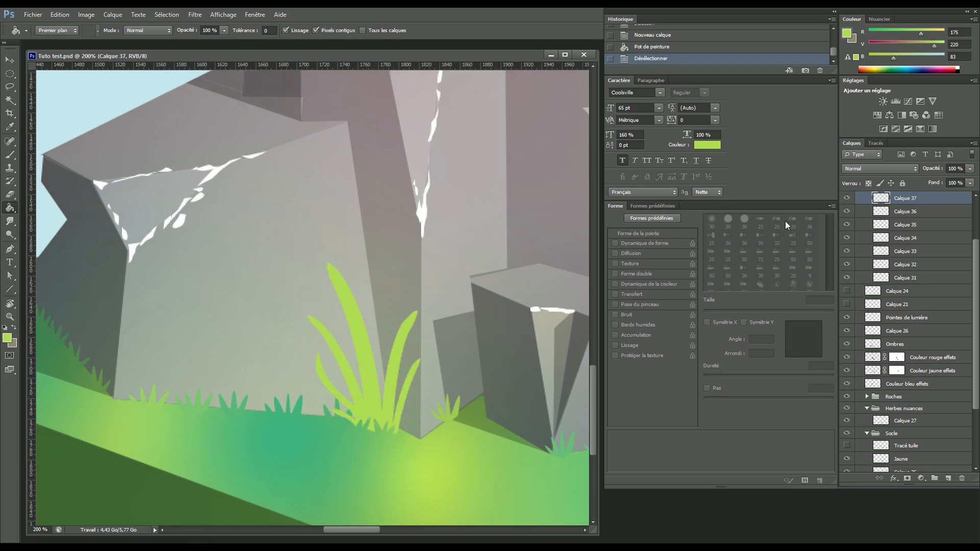
{"action": "left_click_drag", "start_coordinate": [476, 411], "coordinate": [292, 359]}
{"action": "left_click_drag", "start_coordinate": [234, 316], "coordinate": [449, 390]}
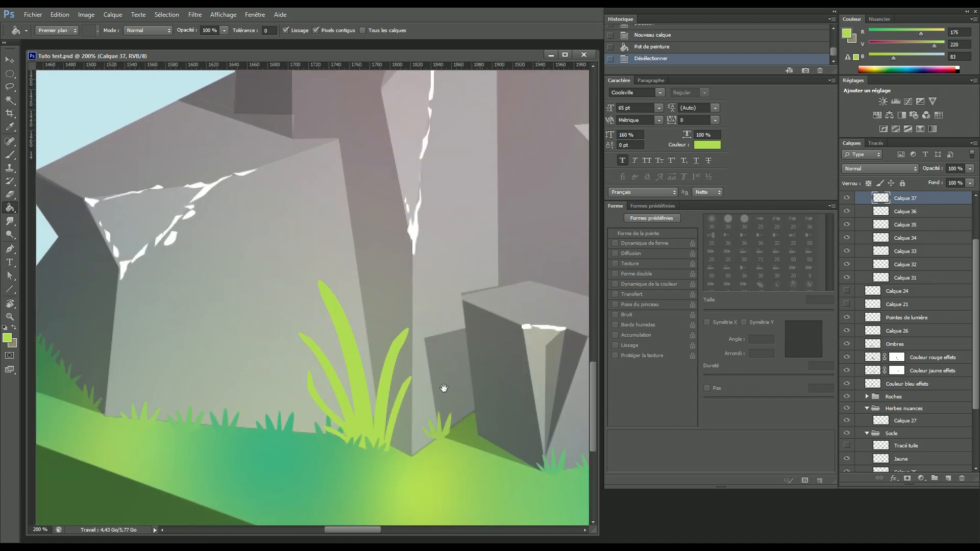
- Load Calque 37's lime tuft as a selection and set the foreground colour to red (RGB 220, 83, 83)
{"action": "left_click", "coordinate": [882, 199], "text": "ctrl"}
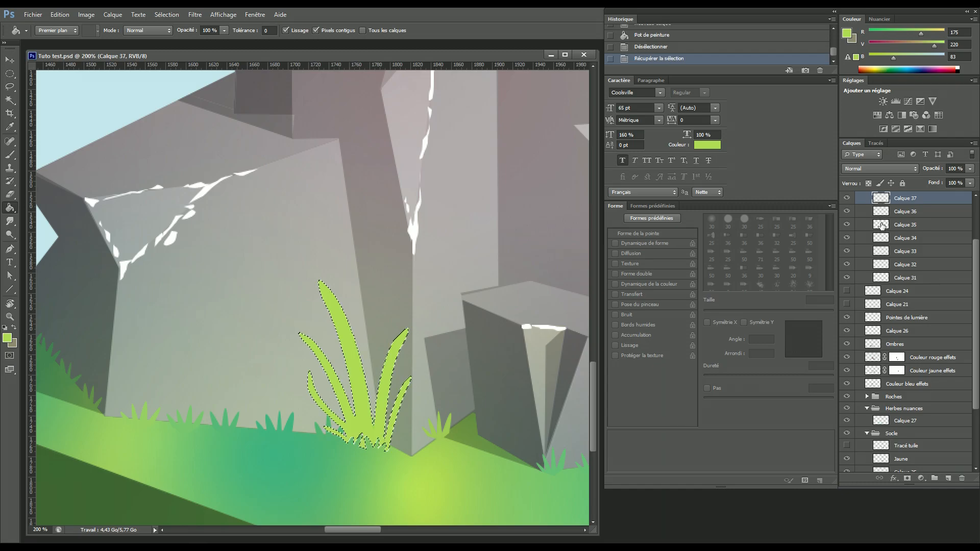
{"action": "left_click", "coordinate": [7, 338]}
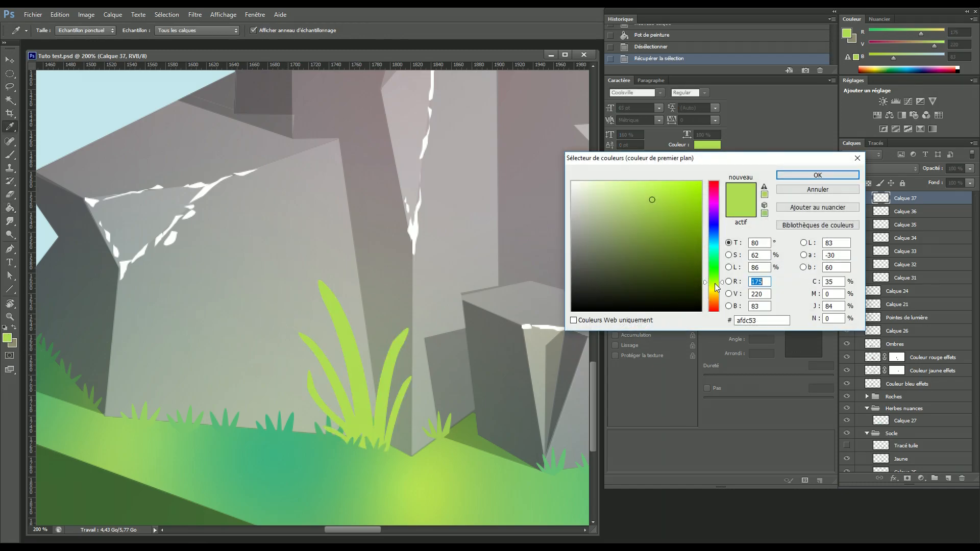
{"action": "left_click_drag", "start_coordinate": [715, 284], "coordinate": [715, 313]}
{"action": "left_click", "coordinate": [818, 176]}
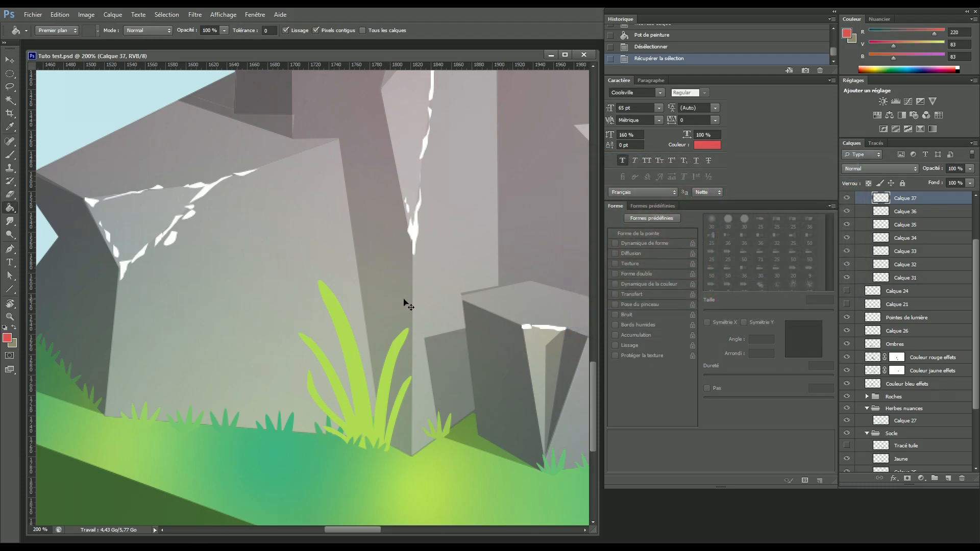
- Tint the lime tuft's blade tips with red-to-transparent gradients fading toward the base, and save the document
{"action": "key", "text": "ctrl+minus"}
{"action": "key", "text": "ctrl+minus"}
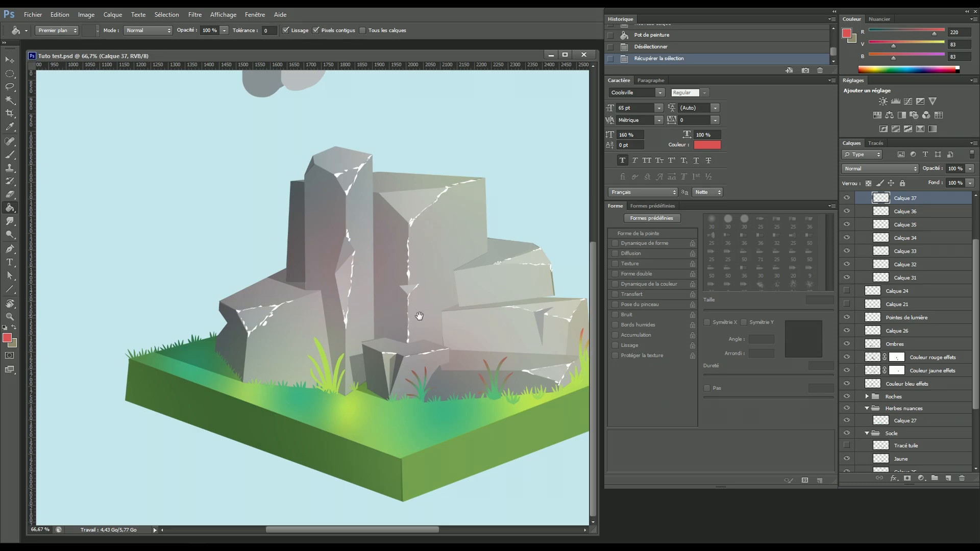
{"action": "left_click_drag", "start_coordinate": [422, 315], "coordinate": [371, 317]}
{"action": "key", "text": "ctrl+plus"}
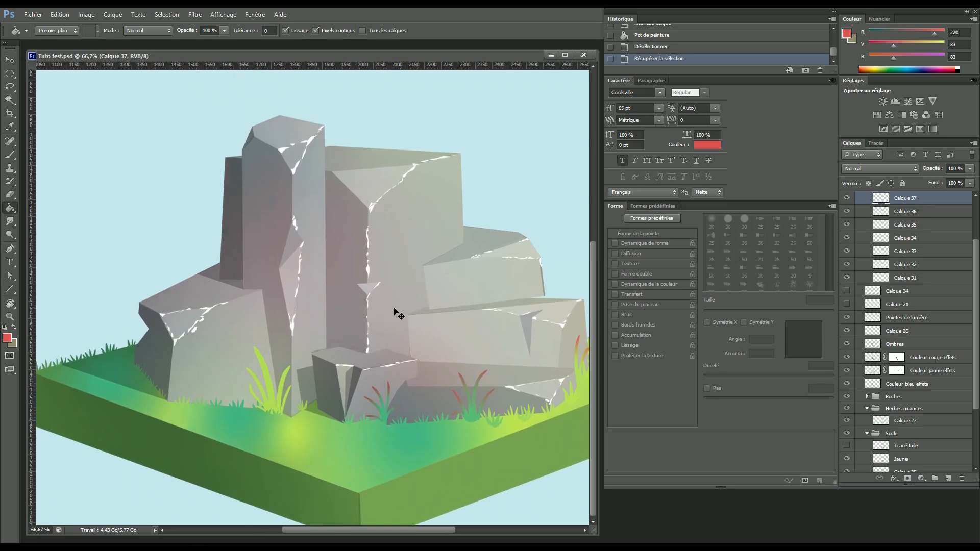
{"action": "key", "text": "ctrl+plus"}
{"action": "left_click_drag", "start_coordinate": [339, 350], "coordinate": [438, 254]}
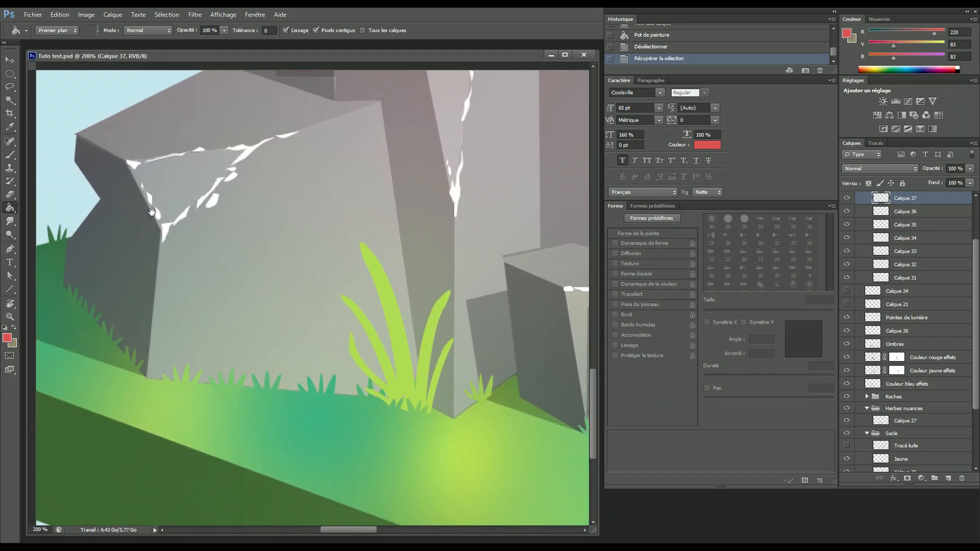
{"action": "right_click", "coordinate": [10, 207]}
{"action": "left_click", "coordinate": [56, 206]}
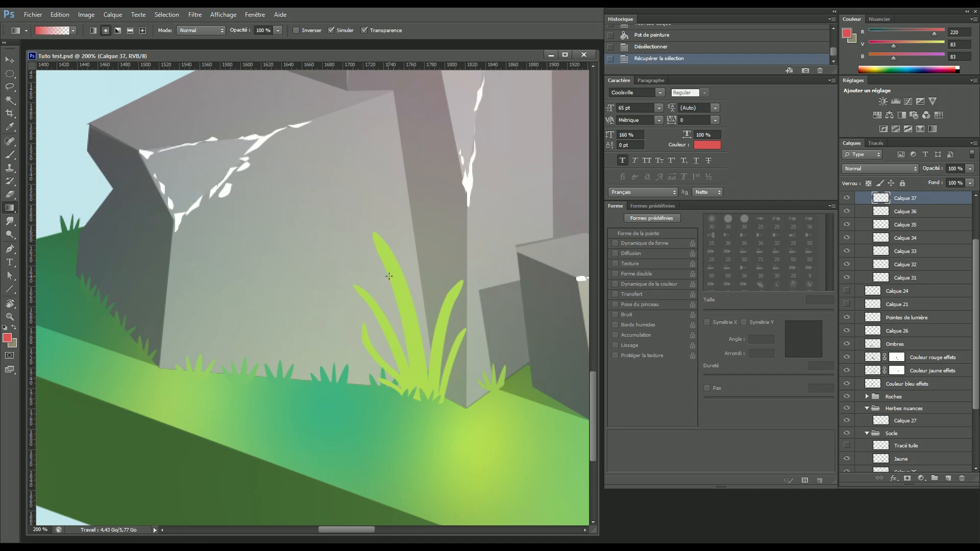
{"action": "left_click_drag", "start_coordinate": [383, 212], "coordinate": [447, 341]}
{"action": "left_click_drag", "start_coordinate": [462, 278], "coordinate": [449, 360]}
{"action": "left_click_drag", "start_coordinate": [355, 286], "coordinate": [409, 395]}
{"action": "key", "text": "ctrl+z"}
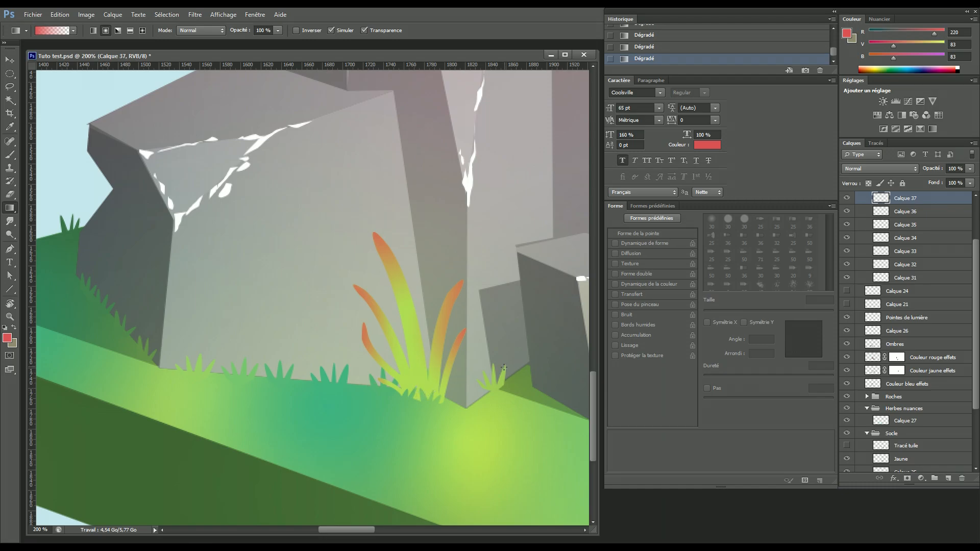
{"action": "key", "text": "ctrl+s"}
- Create a new layer above Calque 37 for a tuft beside the leftmost rock, at the dark green corner
{"action": "key", "text": "ctrl+minus"}
{"action": "key", "text": "ctrl+minus"}
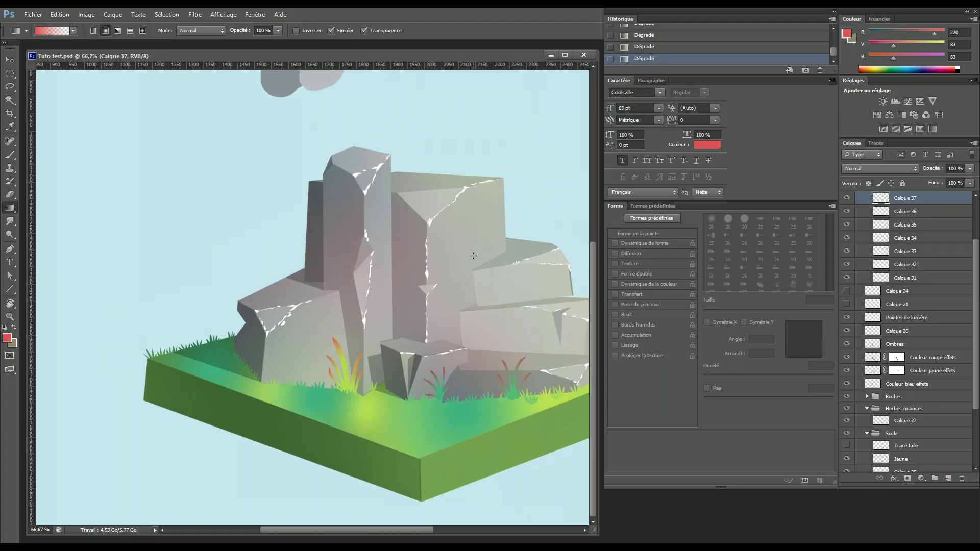
{"action": "left_click_drag", "start_coordinate": [451, 310], "coordinate": [348, 310]}
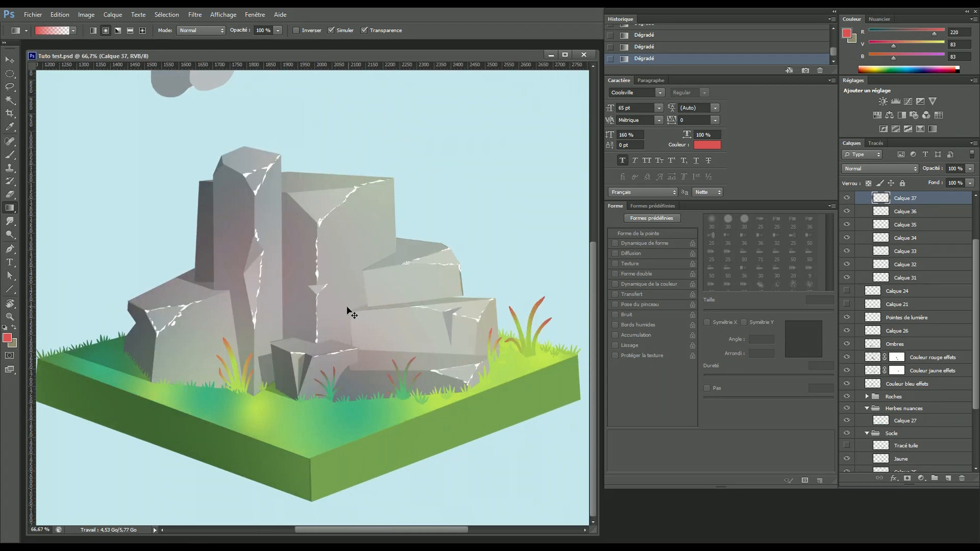
{"action": "scroll", "coordinate": [348, 365], "scroll_direction": "left", "scroll_amount": 5}
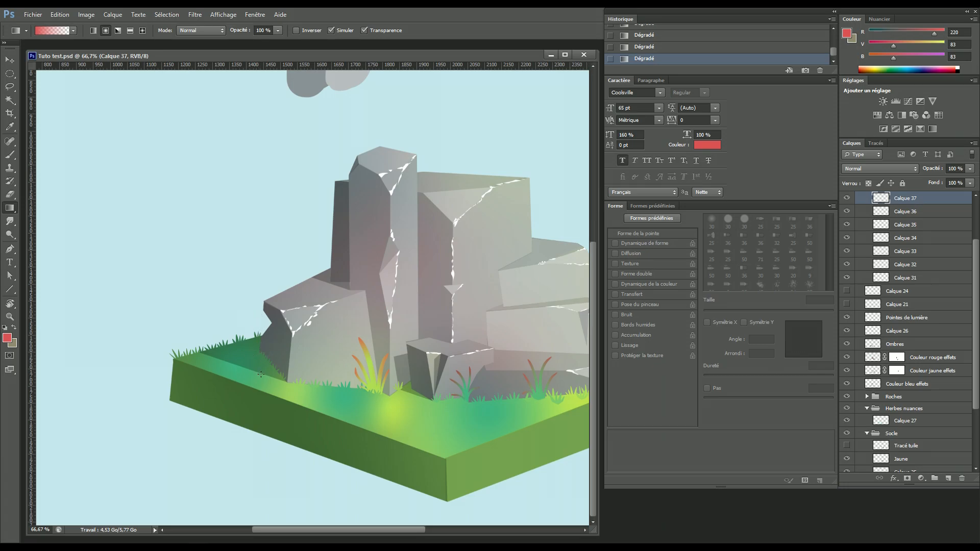
{"action": "key", "text": "ctrl+plus"}
{"action": "left_click_drag", "start_coordinate": [353, 343], "coordinate": [330, 256]}
{"action": "left_click_drag", "start_coordinate": [350, 301], "coordinate": [426, 349]}
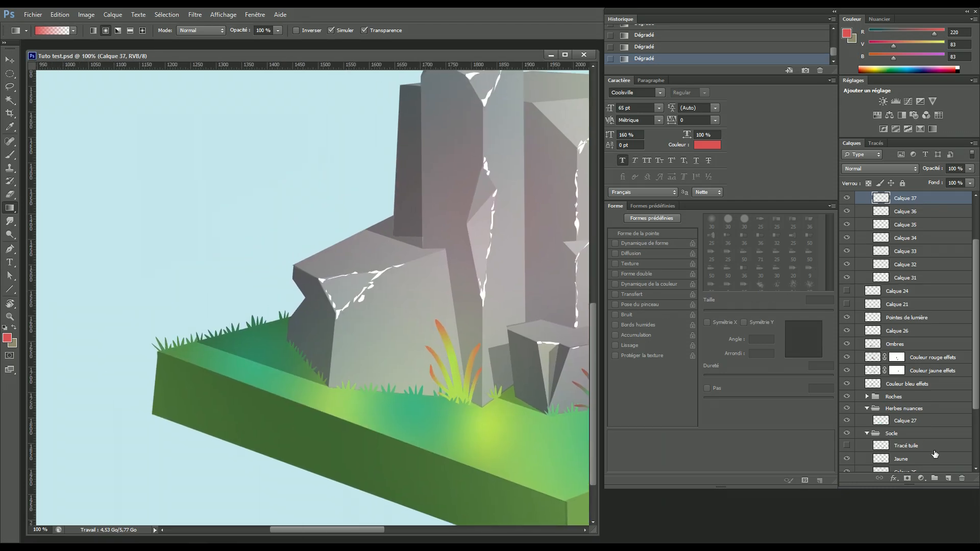
{"action": "left_click", "coordinate": [948, 478]}
{"action": "left_click_drag", "start_coordinate": [333, 348], "coordinate": [431, 328]}
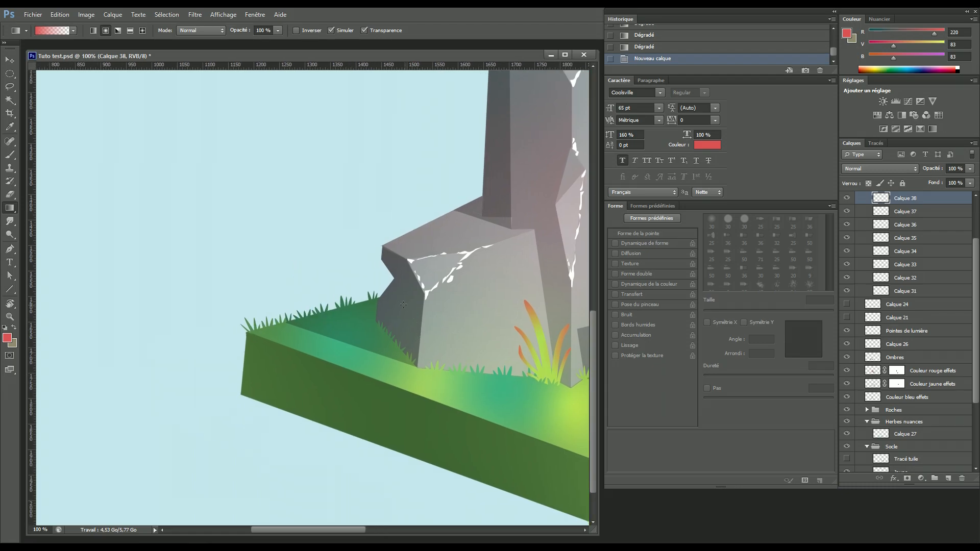
- Start a Pen path at the leftmost rock's foot and outline a curved blade leaning right over the rock
{"action": "key", "text": "p"}
{"action": "left_click", "coordinate": [382, 342]}
{"action": "left_click_drag", "start_coordinate": [400, 311], "coordinate": [419, 301]}
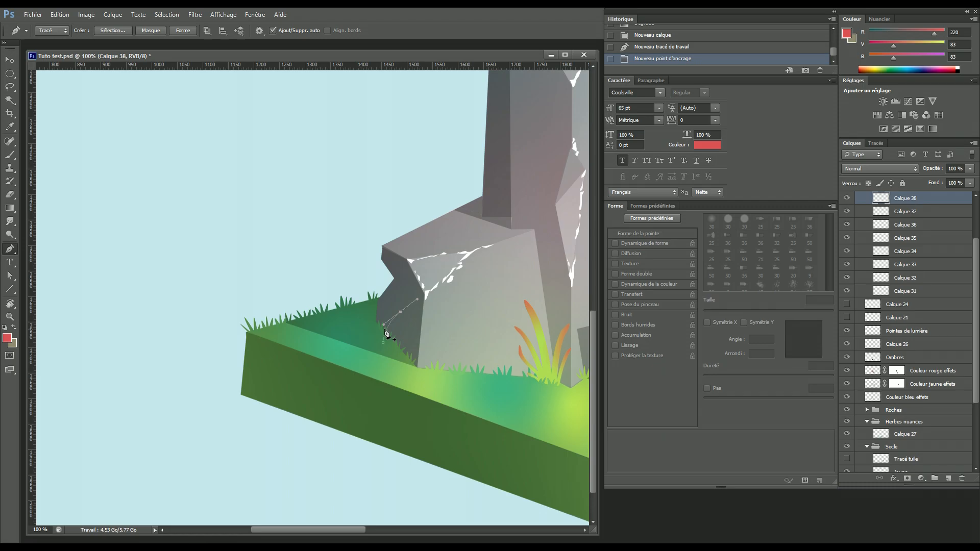
{"action": "left_click", "coordinate": [400, 312], "text": "alt"}
{"action": "left_click_drag", "start_coordinate": [378, 317], "coordinate": [368, 319]}
{"action": "left_click", "coordinate": [394, 309], "text": "alt"}
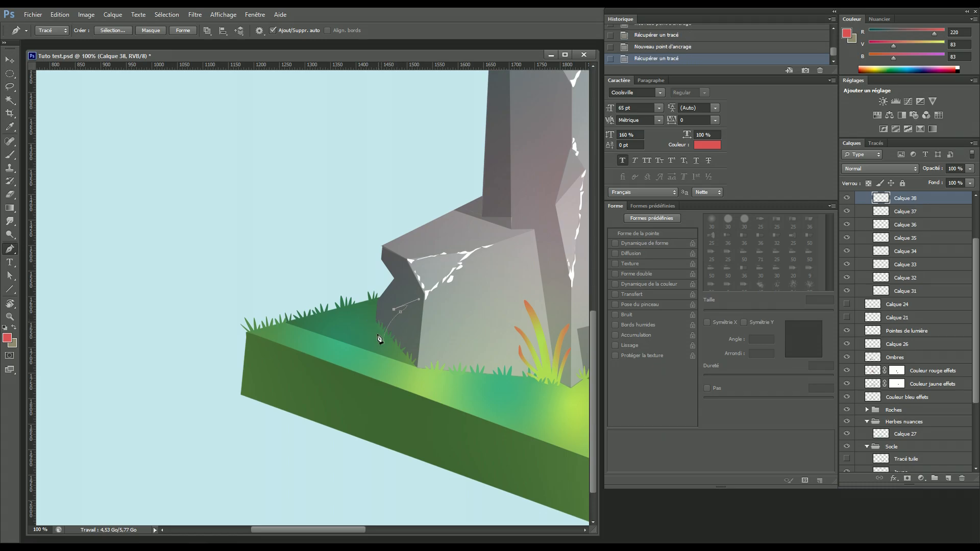
{"action": "left_click_drag", "start_coordinate": [368, 360], "coordinate": [368, 358]}
{"action": "left_click", "coordinate": [377, 335], "text": "alt"}
- Continue the path with a tall blade that curves up to the left and returns to the tuft's base
{"action": "left_click_drag", "start_coordinate": [369, 259], "coordinate": [374, 281]}
{"action": "left_click", "coordinate": [368, 260], "text": "alt"}
{"action": "key", "text": "ctrl+z"}
{"action": "left_click_drag", "start_coordinate": [362, 264], "coordinate": [368, 281]}
{"action": "left_click", "coordinate": [362, 264], "text": "alt"}
{"action": "left_click_drag", "start_coordinate": [371, 334], "coordinate": [367, 375]}
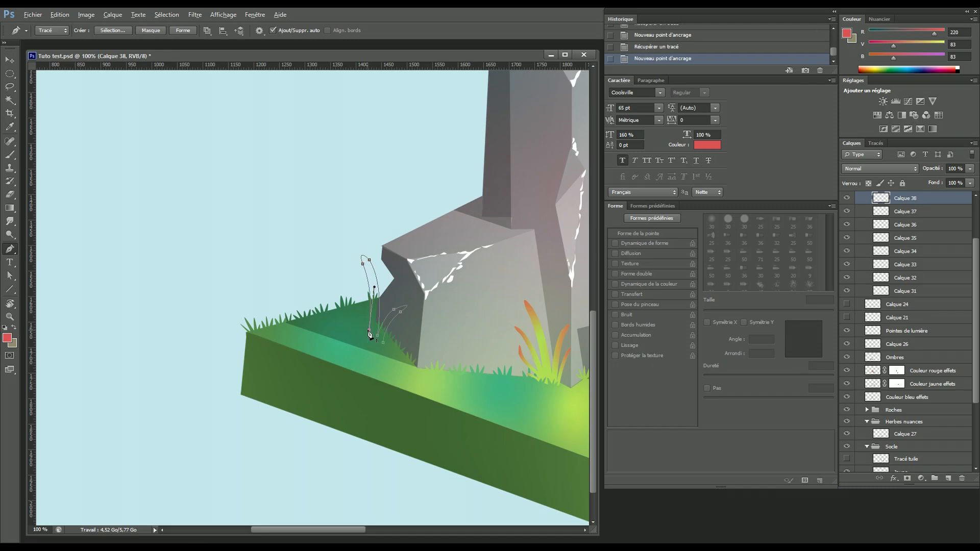
- Add a shorter blade left of the tall one and bring the path back to the tuft's base
{"action": "left_click_drag", "start_coordinate": [357, 294], "coordinate": [355, 274]}
{"action": "left_click", "coordinate": [356, 293], "text": "alt"}
{"action": "left_click_drag", "start_coordinate": [352, 293], "coordinate": [375, 346]}
{"action": "left_click", "coordinate": [352, 293], "text": "alt"}
{"action": "left_click", "coordinate": [364, 336], "text": "alt"}
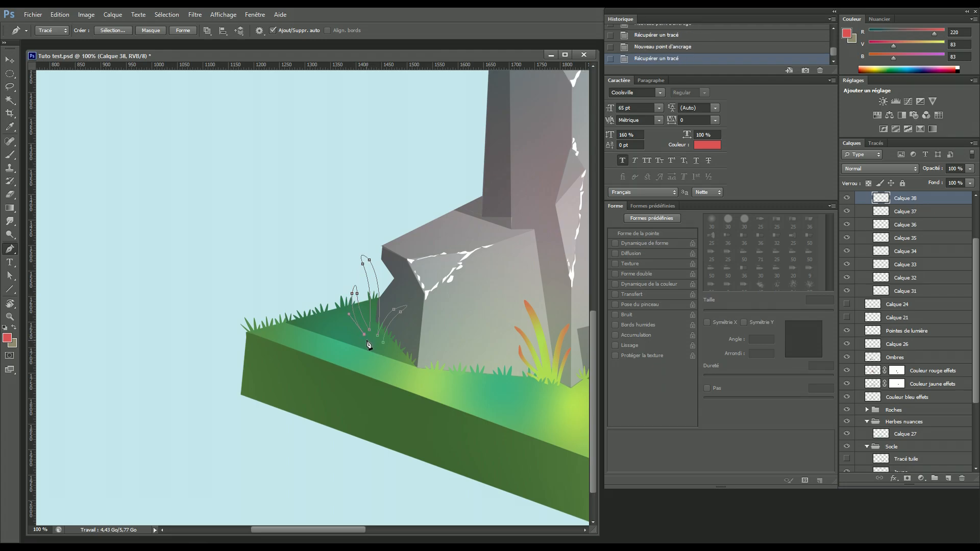
- Trace a jagged lower edge along the new tuft's base and close the path at its starting point
{"action": "left_click", "coordinate": [364, 344]}
{"action": "left_click_drag", "start_coordinate": [373, 350], "coordinate": [369, 359]}
{"action": "left_click", "coordinate": [371, 343], "text": "alt"}
{"action": "left_click", "coordinate": [377, 344], "text": "alt"}
{"action": "left_click", "coordinate": [380, 348]}
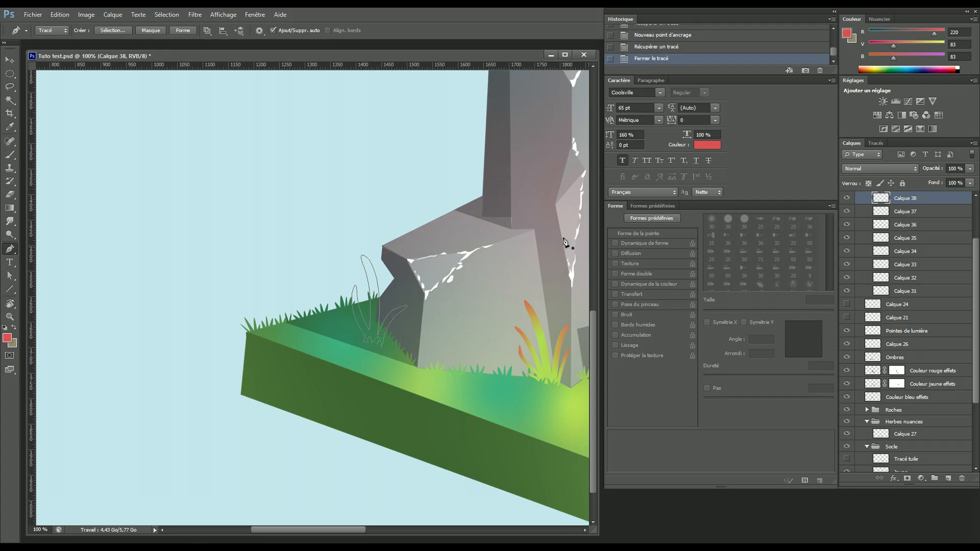
- Load the closed tuft path as a selection and sample dark green (RGB 51, 116, 75) from the grass at the tile's left corner
{"action": "left_click", "coordinate": [875, 142]}
{"action": "left_click", "coordinate": [850, 154], "text": "ctrl"}
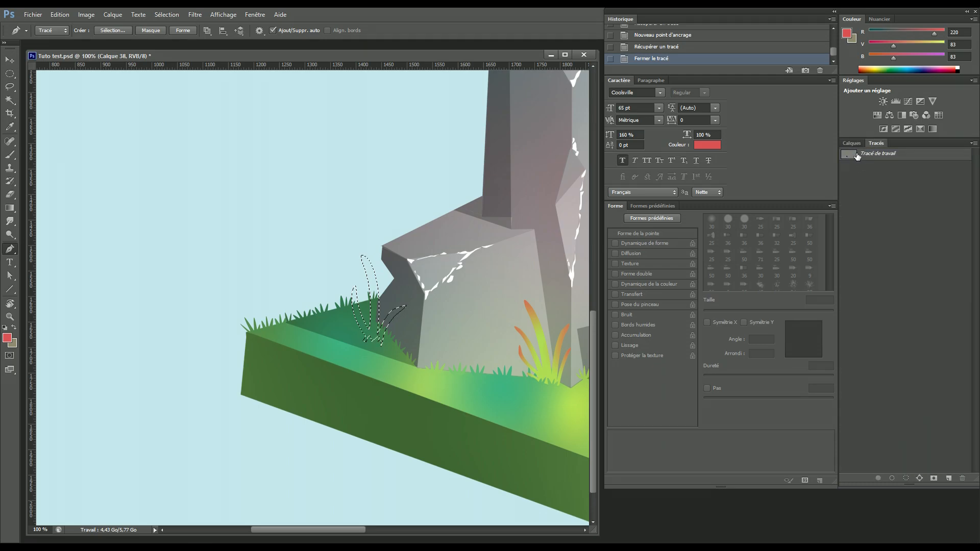
{"action": "left_click", "coordinate": [851, 143]}
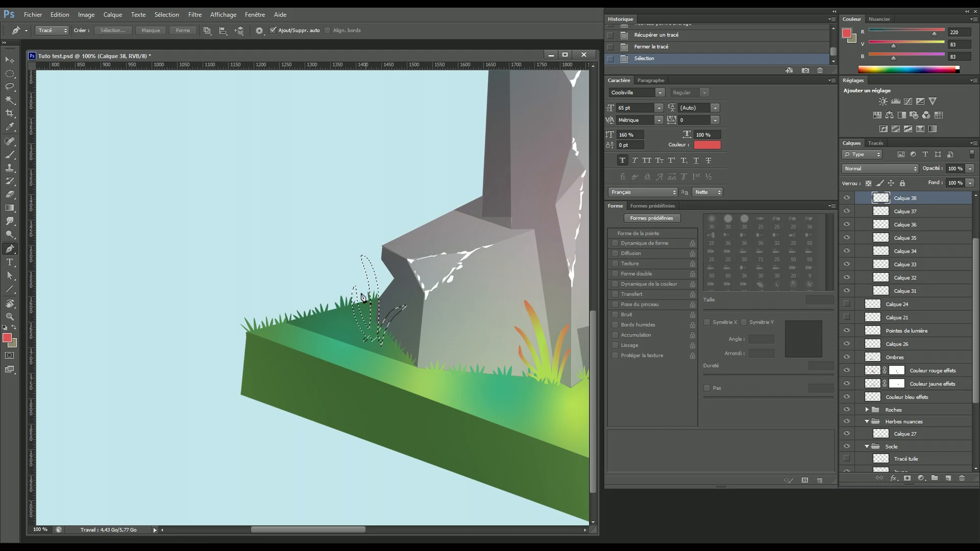
{"action": "key", "text": "i"}
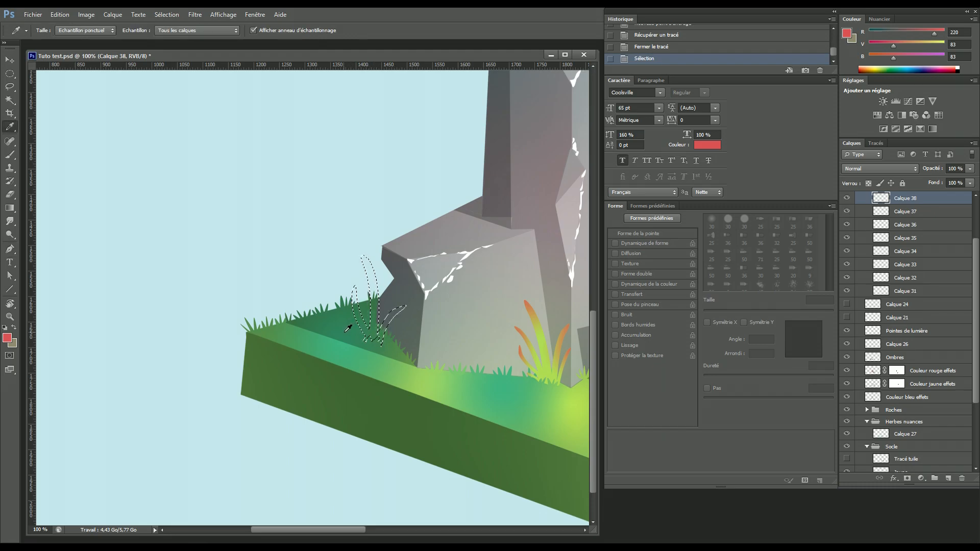
{"action": "left_click", "coordinate": [296, 324]}
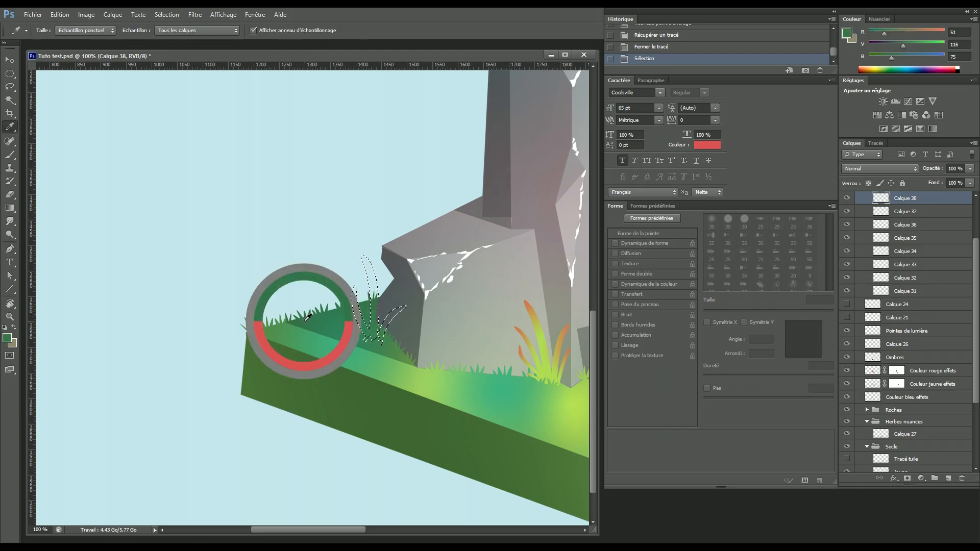
- Fill the selected tuft with the sampled dark green using the Paint Bucket and deselect it
{"action": "key", "text": "g"}
{"action": "left_click_drag", "start_coordinate": [9, 207], "coordinate": [48, 220]}
{"action": "left_click", "coordinate": [376, 327]}
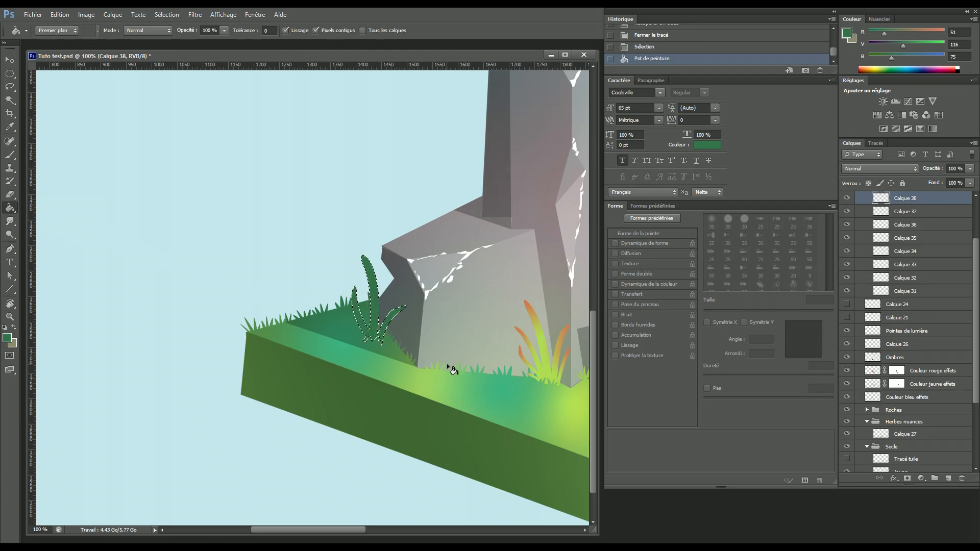
{"action": "key", "text": "ctrl+d"}
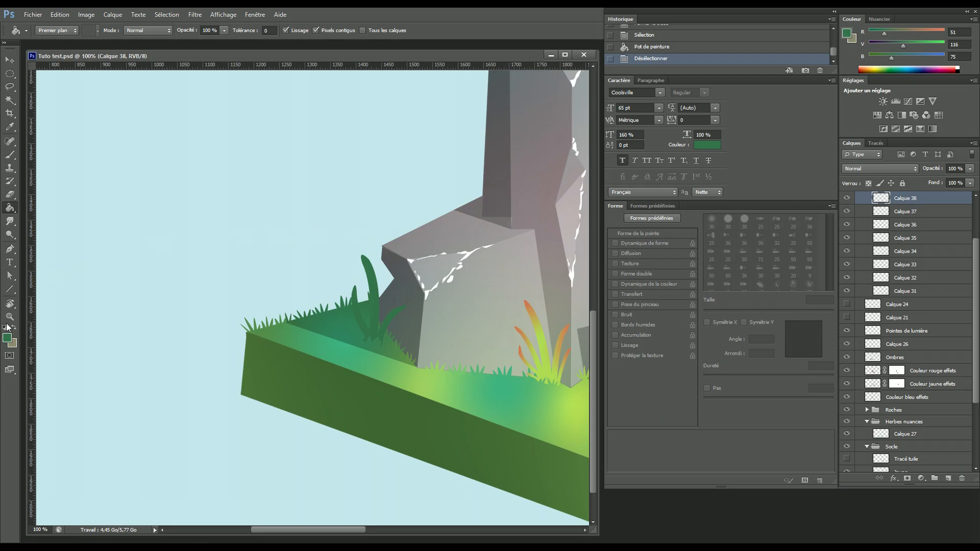
- Set the foreground colour to dark red (RGB 116, 51, 51) and reselect the dark green tuft
{"action": "left_click", "coordinate": [7, 340]}
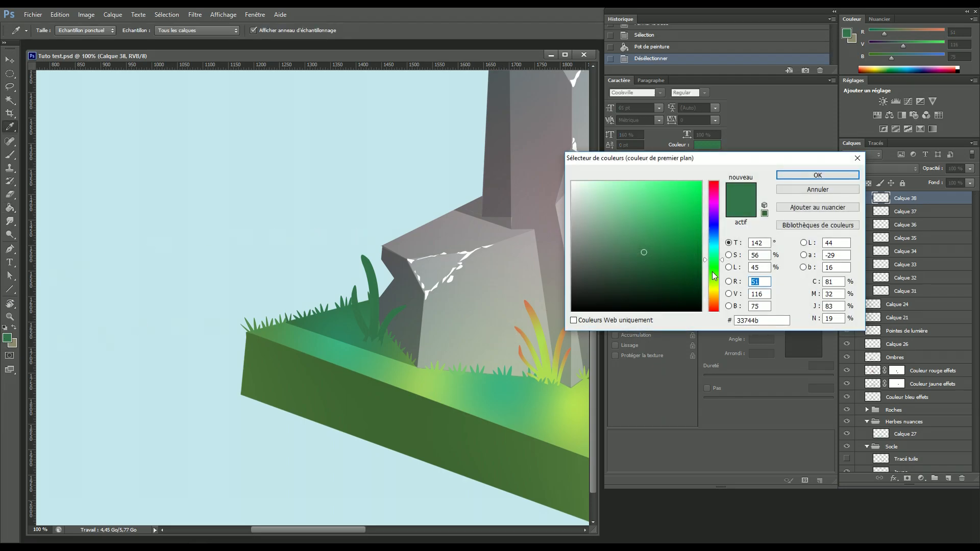
{"action": "left_click_drag", "start_coordinate": [714, 289], "coordinate": [713, 325]}
{"action": "left_click", "coordinate": [817, 175]}
{"action": "key", "text": "g"}
{"action": "key", "text": "ctrl+shift+d"}
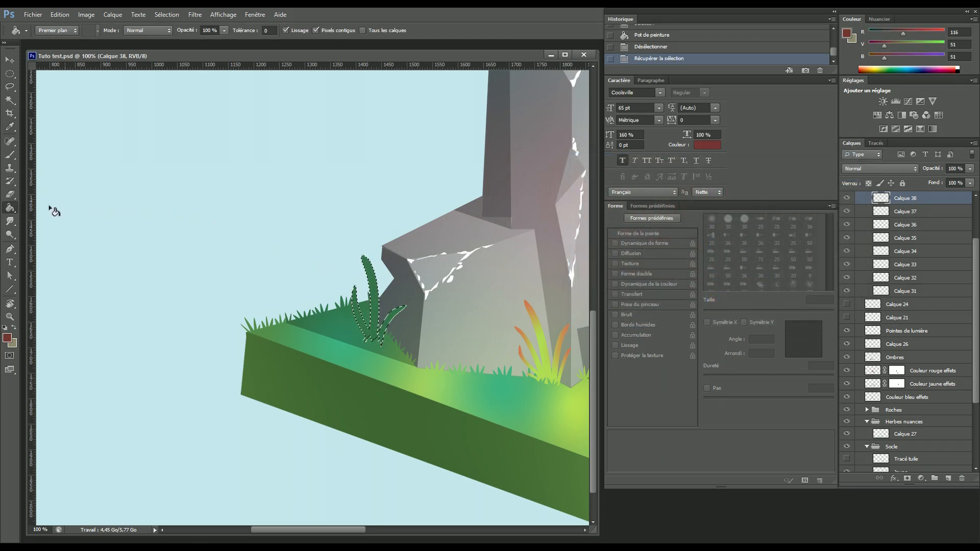
- Tint the dark green tuft's blade tips with dark-red-to-transparent gradients, deselect it and save the document
{"action": "right_click", "coordinate": [13, 211]}
{"action": "left_click", "coordinate": [49, 206]}
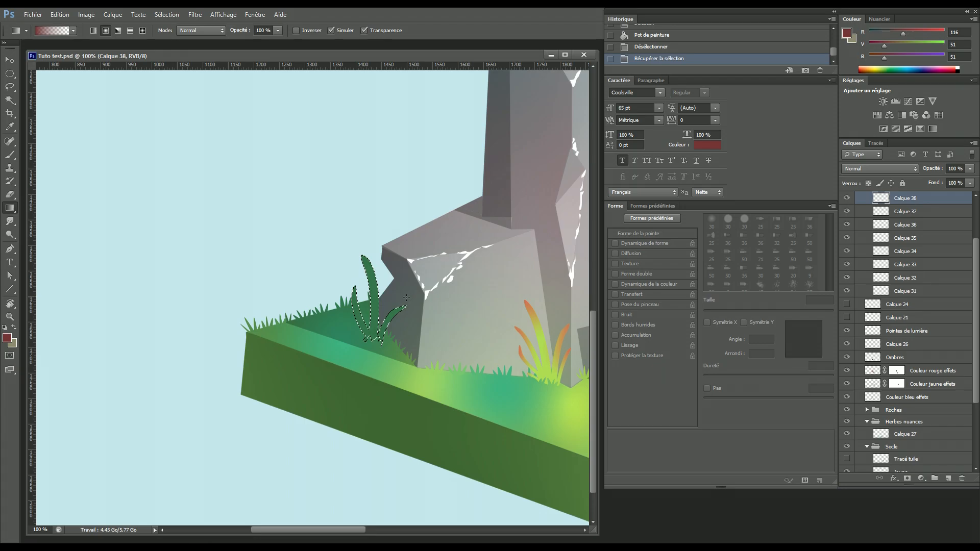
{"action": "left_click_drag", "start_coordinate": [380, 340], "coordinate": [416, 306]}
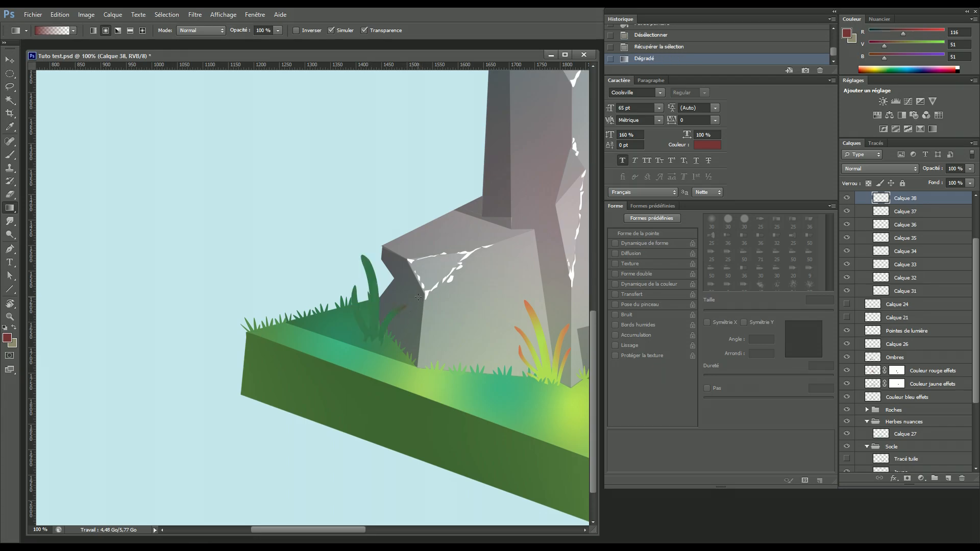
{"action": "left_click_drag", "start_coordinate": [374, 336], "coordinate": [412, 311]}
{"action": "left_click_drag", "start_coordinate": [359, 243], "coordinate": [374, 310]}
{"action": "left_click_drag", "start_coordinate": [349, 247], "coordinate": [381, 330]}
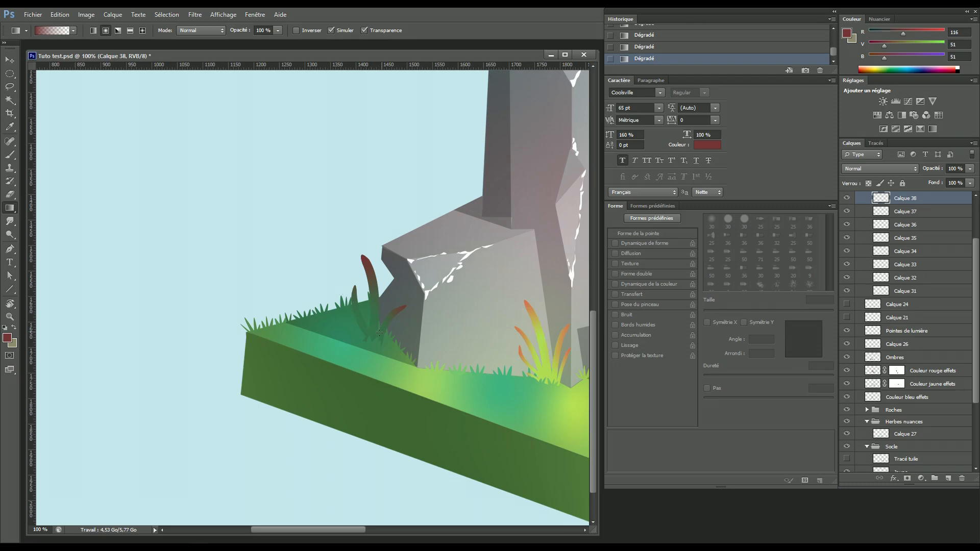
{"action": "key", "text": "ctrl+d"}
{"action": "key", "text": "ctrl+s"}
- Review the whole illustration with the canvas mirrored horizontally, and flip it back to its original orientation
{"action": "key", "text": "ctrl+minus"}
{"action": "key", "text": "ctrl+minus"}
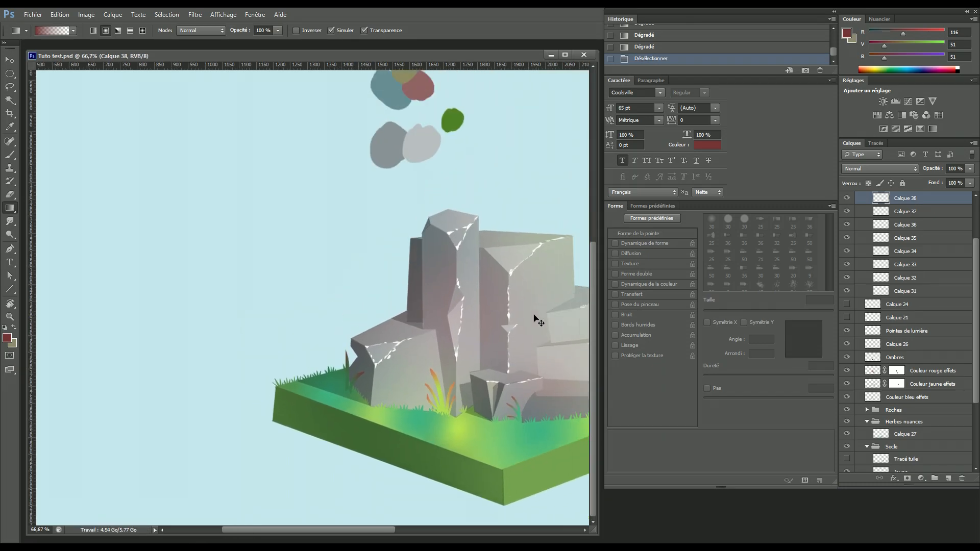
{"action": "left_click_drag", "start_coordinate": [451, 300], "coordinate": [291, 212]}
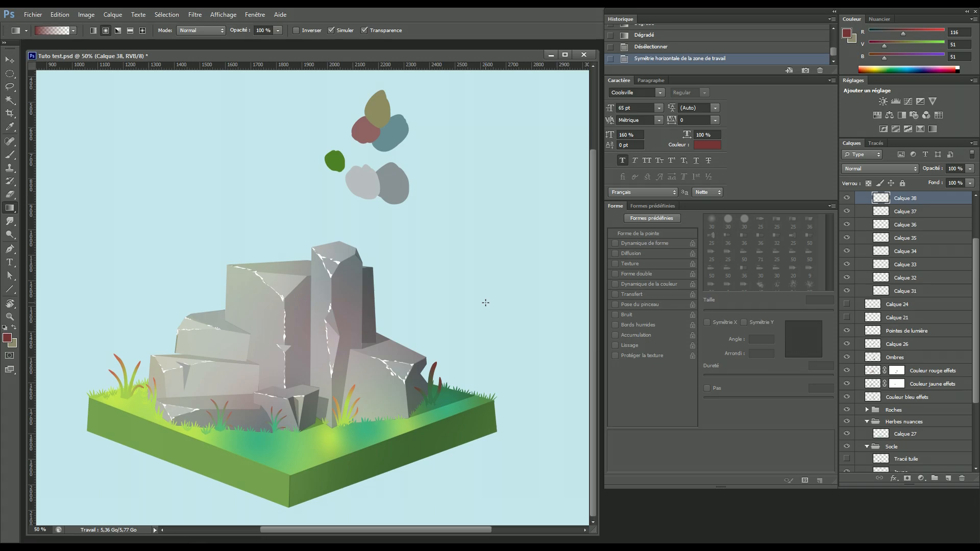
{"action": "key", "text": "ctrl+shift+h"}
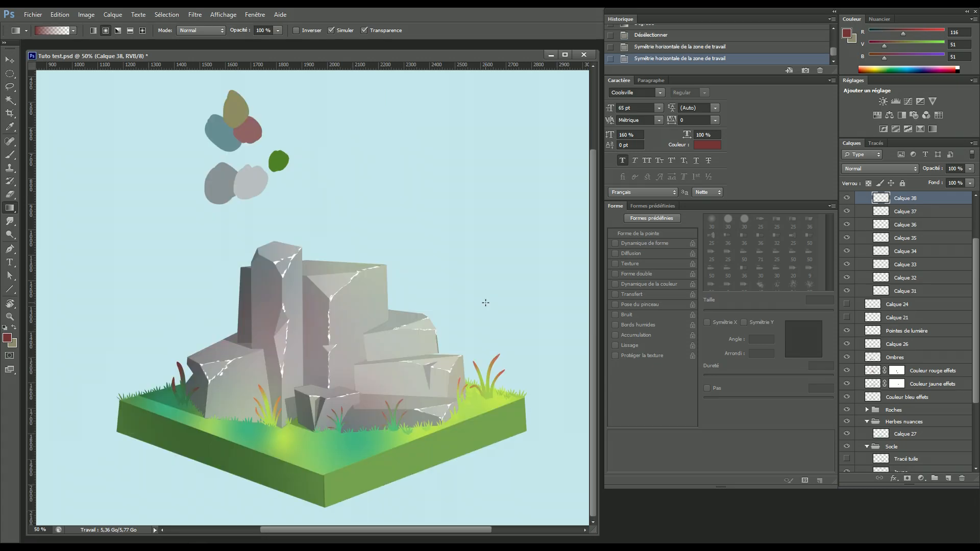
{"action": "key", "text": "ctrl+plus"}
{"action": "key", "text": "ctrl+plus"}
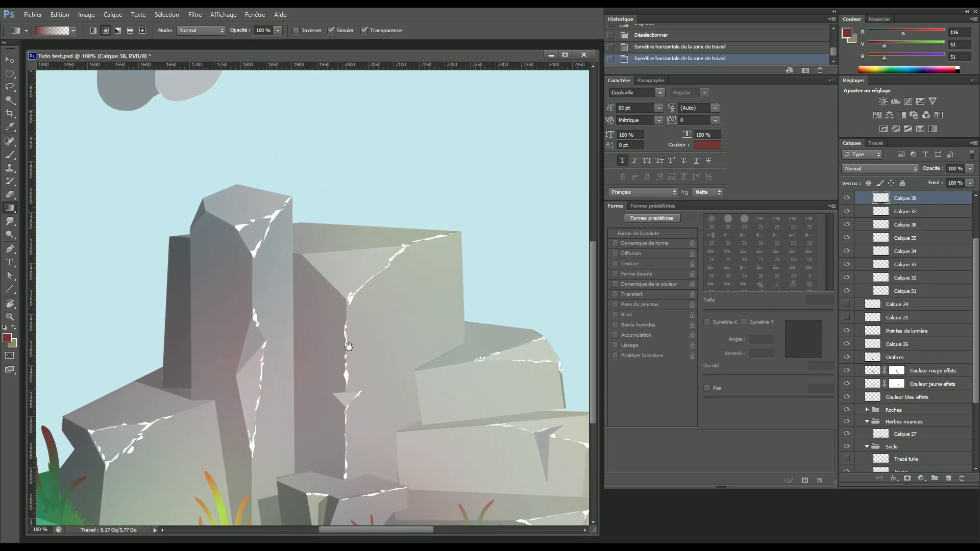
{"action": "left_click_drag", "start_coordinate": [349, 349], "coordinate": [354, 303]}
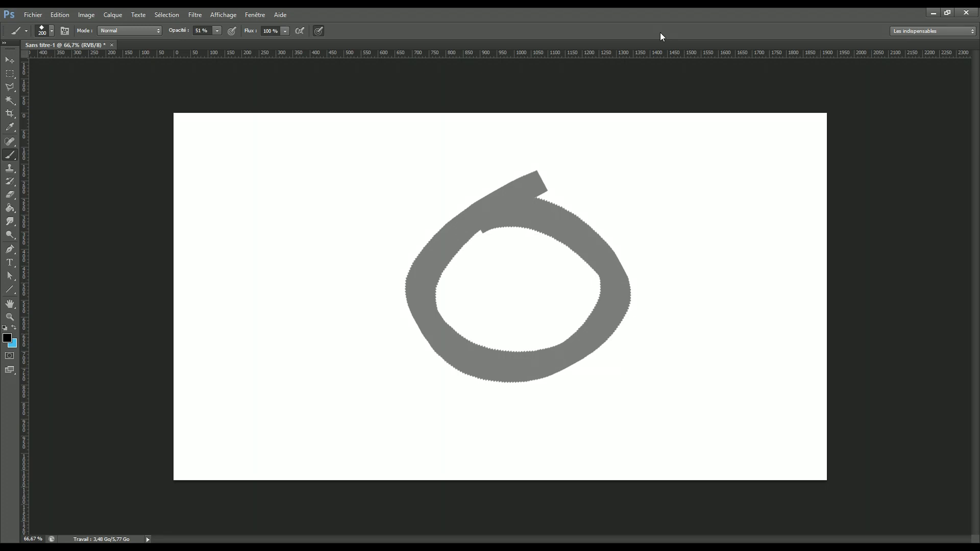
- Flip the canvas of the untitled grey ring document horizontally, and flip it back to its original orientation
{"action": "left_click", "coordinate": [83, 18]}
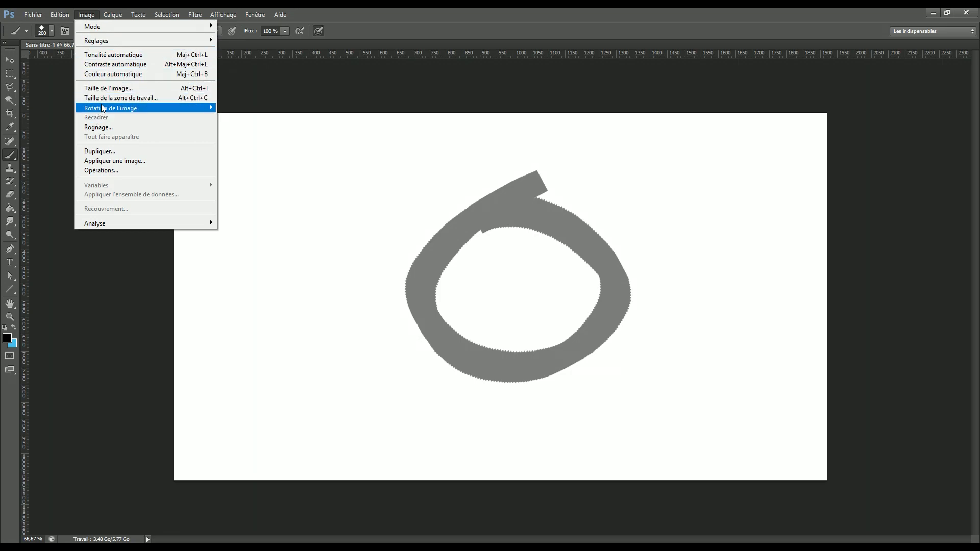
{"action": "mouse_move", "coordinate": [104, 108]}
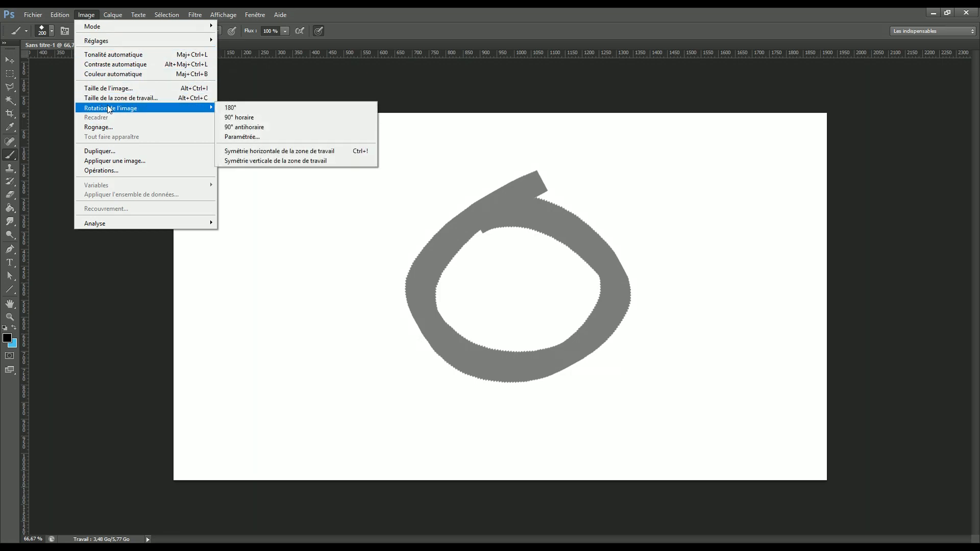
{"action": "left_click", "coordinate": [276, 152]}
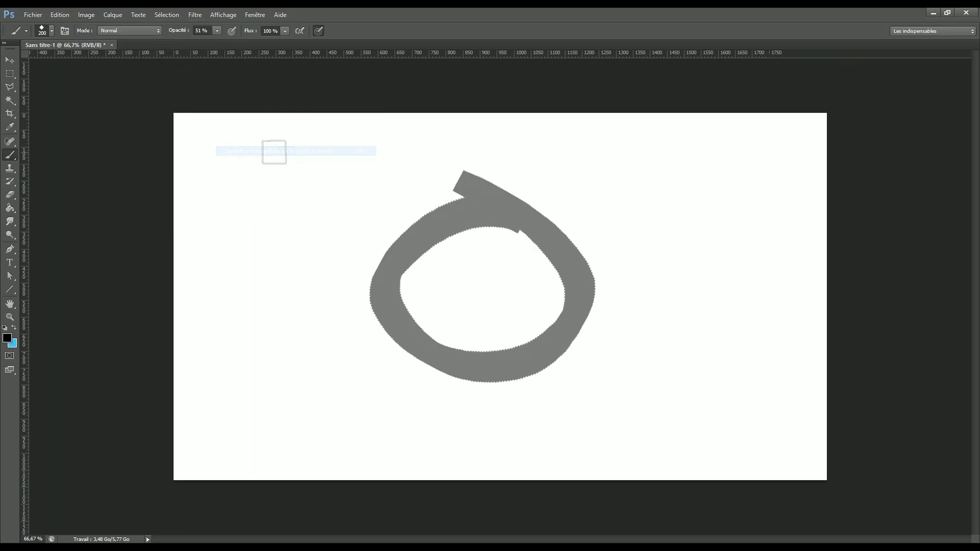
{"action": "left_click", "coordinate": [86, 19]}
{"action": "mouse_move", "coordinate": [129, 110]}
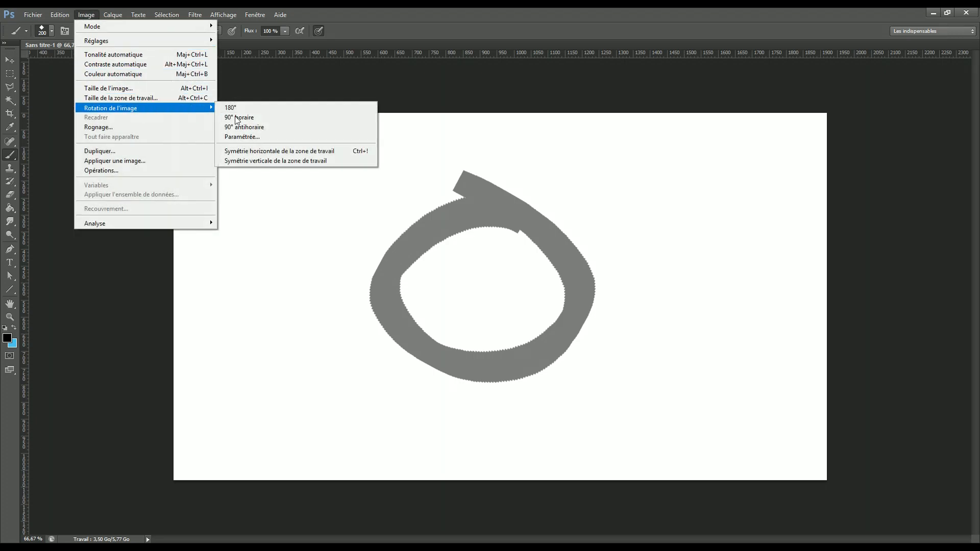
{"action": "left_click", "coordinate": [296, 151]}
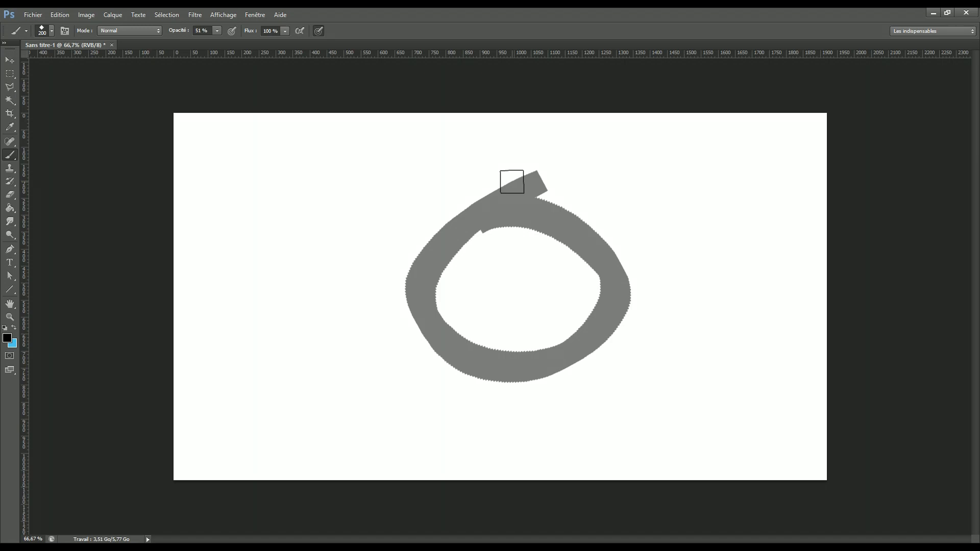
- Assign the Ctrl+! keyboard shortcut to the horizontal canvas flip command among the Image rotation commands and save the shortcut settings
{"action": "left_click", "coordinate": [60, 17]}
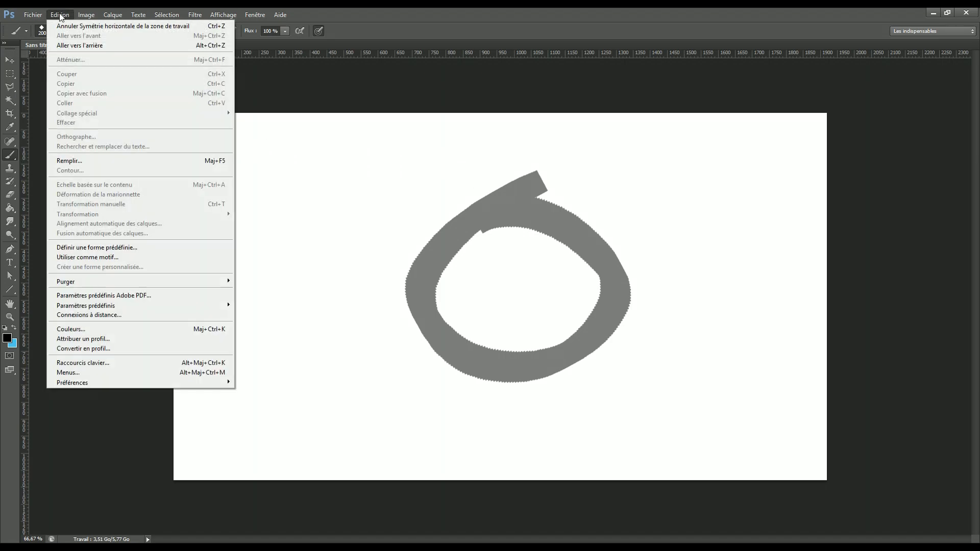
{"action": "left_click", "coordinate": [81, 363]}
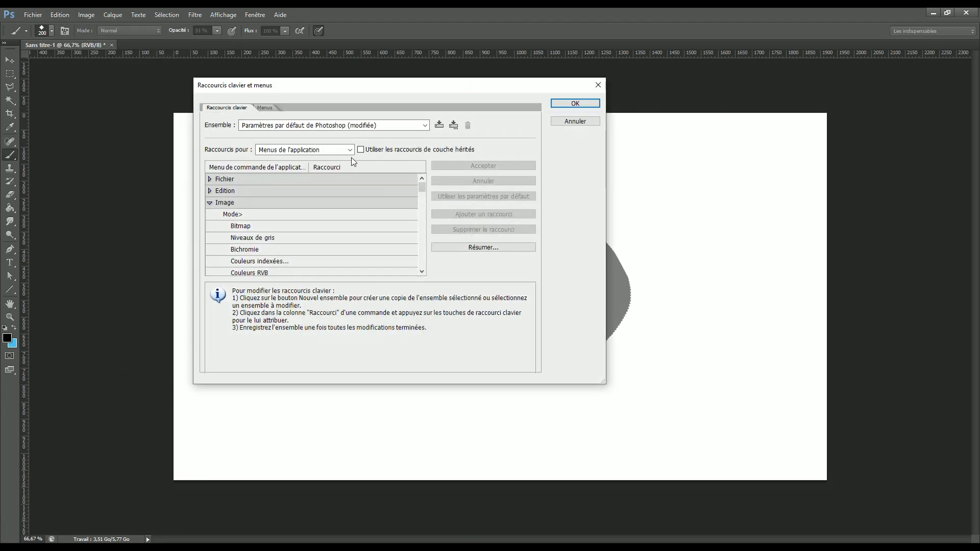
{"action": "left_click", "coordinate": [209, 204]}
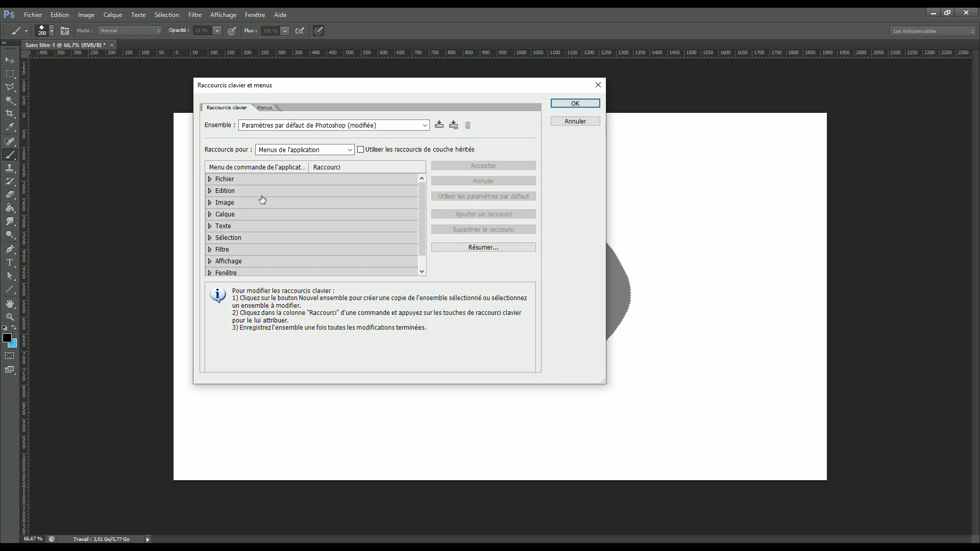
{"action": "left_click", "coordinate": [209, 202]}
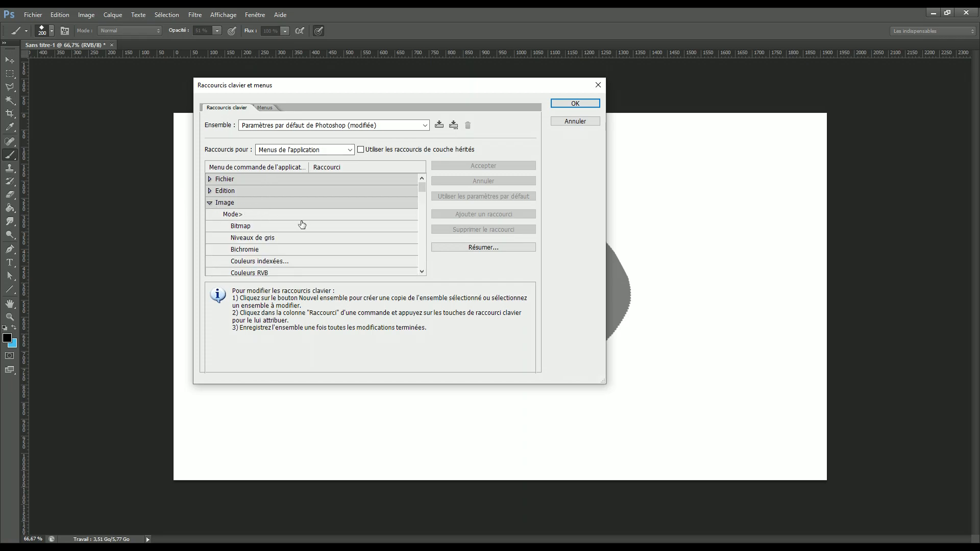
{"action": "scroll", "coordinate": [301, 227], "scroll_direction": "down", "scroll_amount": 2}
{"action": "scroll", "coordinate": [299, 230], "scroll_direction": "down", "scroll_amount": 8}
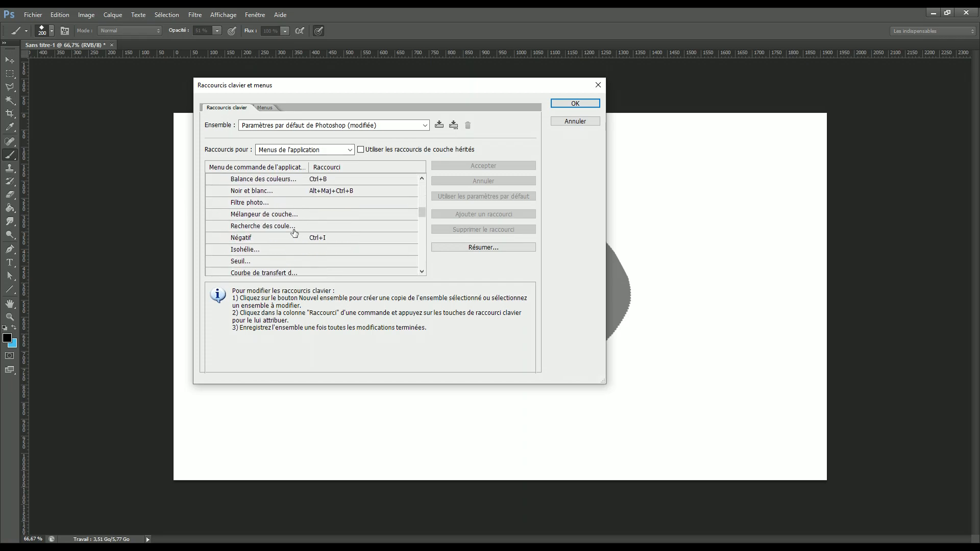
{"action": "scroll", "coordinate": [296, 233], "scroll_direction": "down", "scroll_amount": 8}
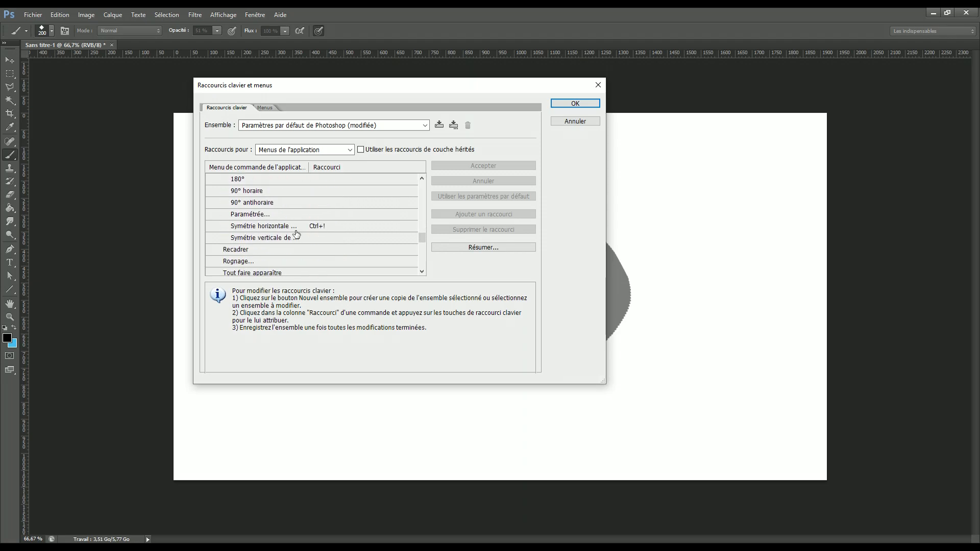
{"action": "left_click", "coordinate": [321, 215]}
{"action": "left_click", "coordinate": [329, 228]}
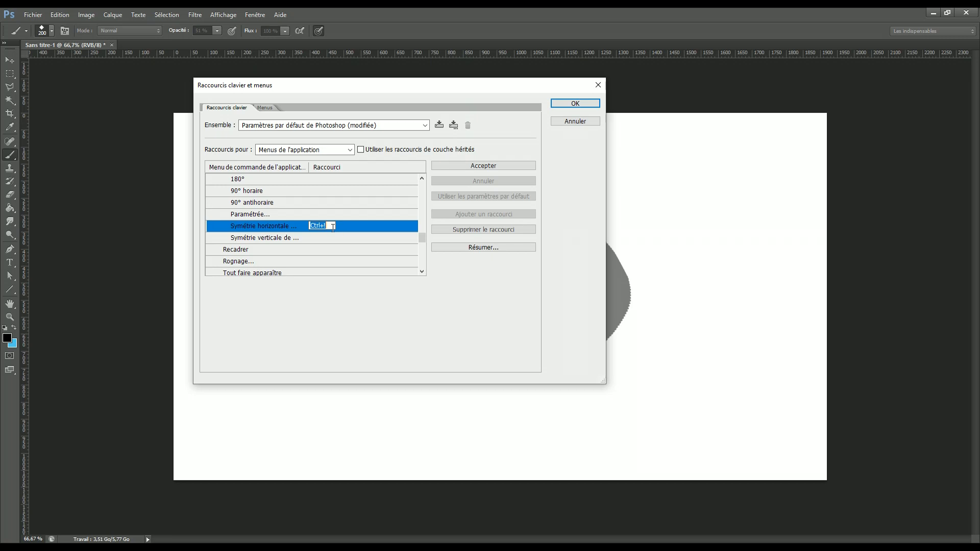
{"action": "key", "text": "ctrl+!"}
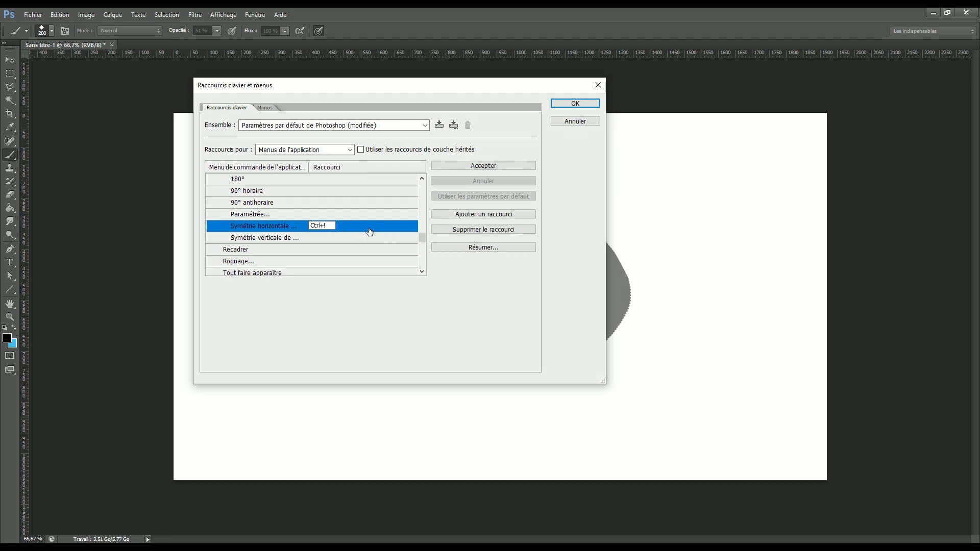
{"action": "key", "text": "Return"}
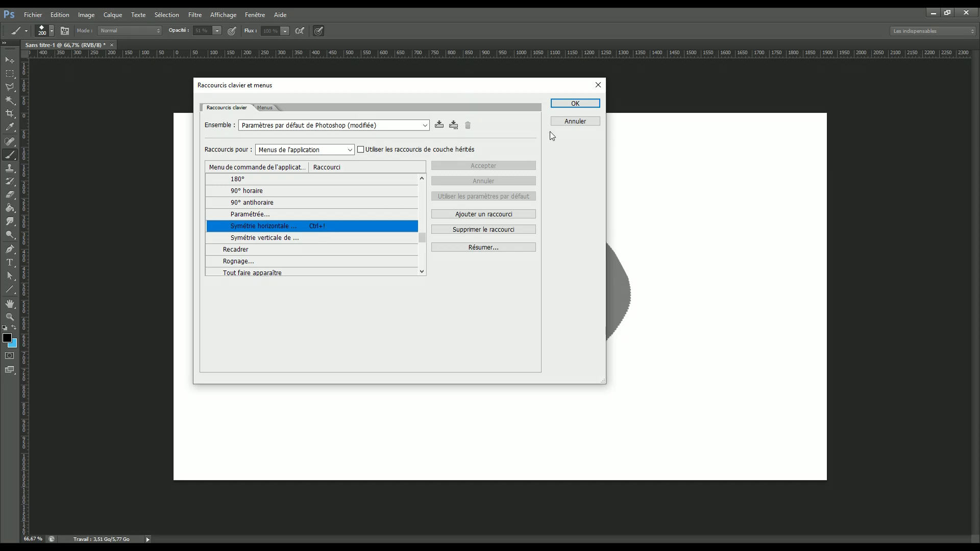
{"action": "left_click", "coordinate": [575, 103]}
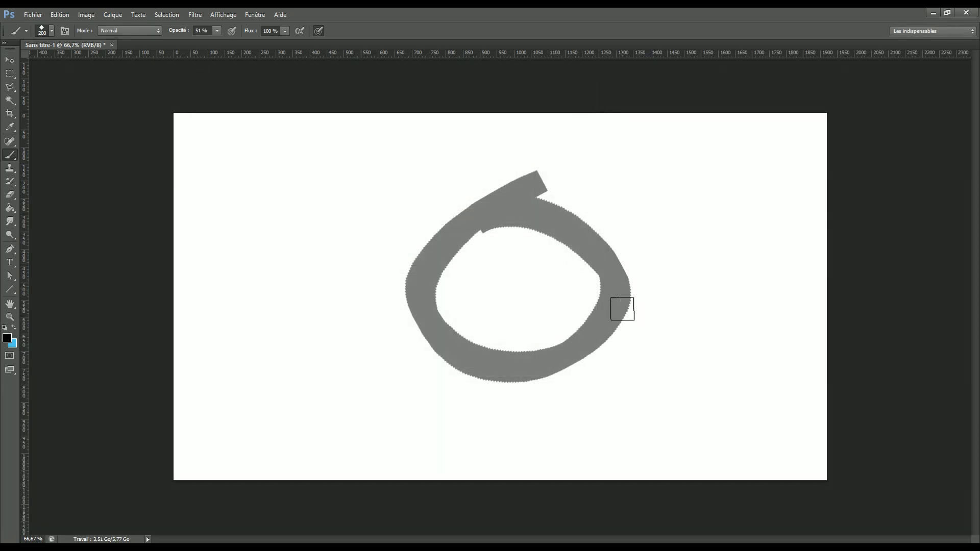
- Test the Ctrl+! shortcut by flipping the grey ring canvas horizontally back and forth several times
{"action": "key", "text": "ctrl+exclam"}
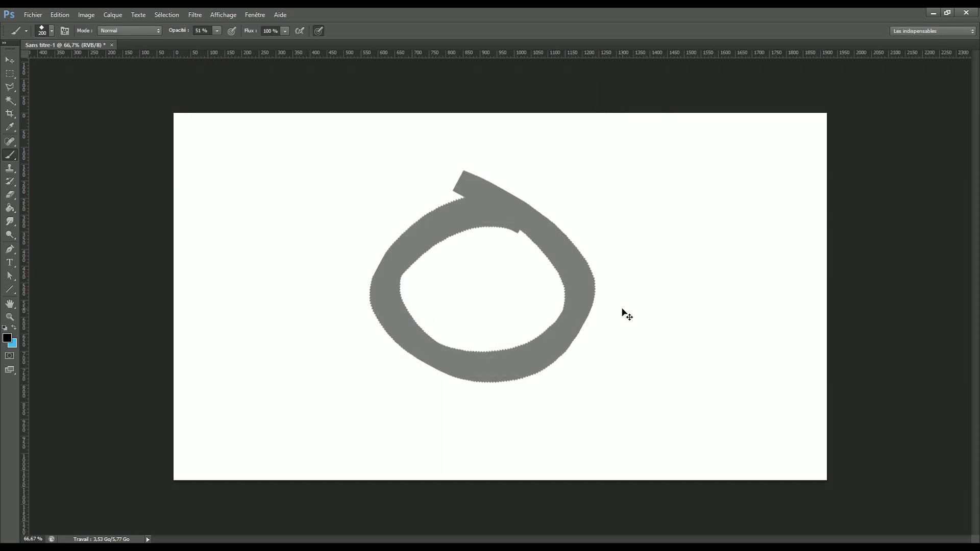
{"action": "key", "text": "ctrl+exclam"}
{"action": "key", "text": "ctrl+exclam"}
{"action": "key", "text": "ctrl+exclam"}
{"action": "key", "text": "ctrl+exclam"}
{"action": "key", "text": "ctrl+exclam"}
{"action": "key", "text": "ctrl+exclam"}
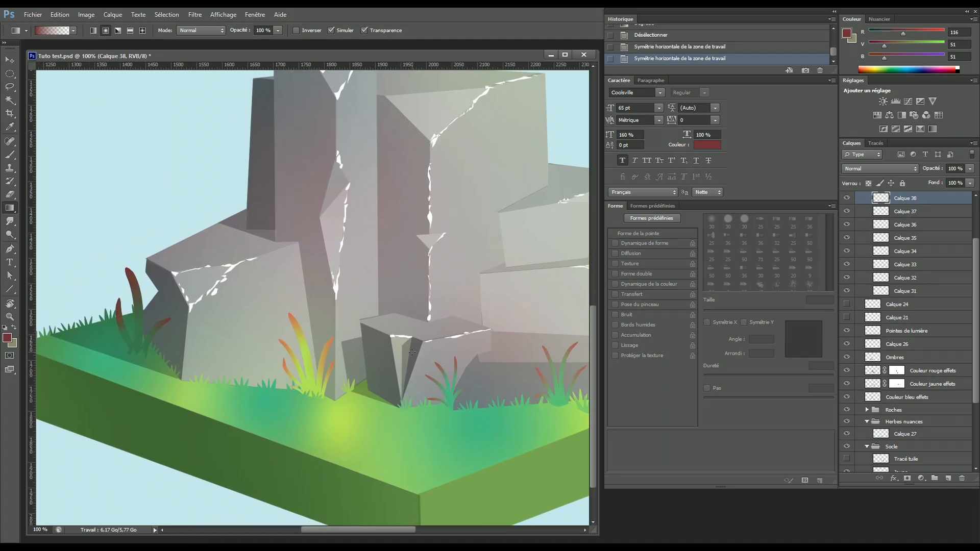
- In Tuto test.psd, create a new layer above Calque 38 and start a Pen path with a short right-leaning blade near the tile's left corner
{"action": "left_click_drag", "start_coordinate": [370, 355], "coordinate": [396, 316]}
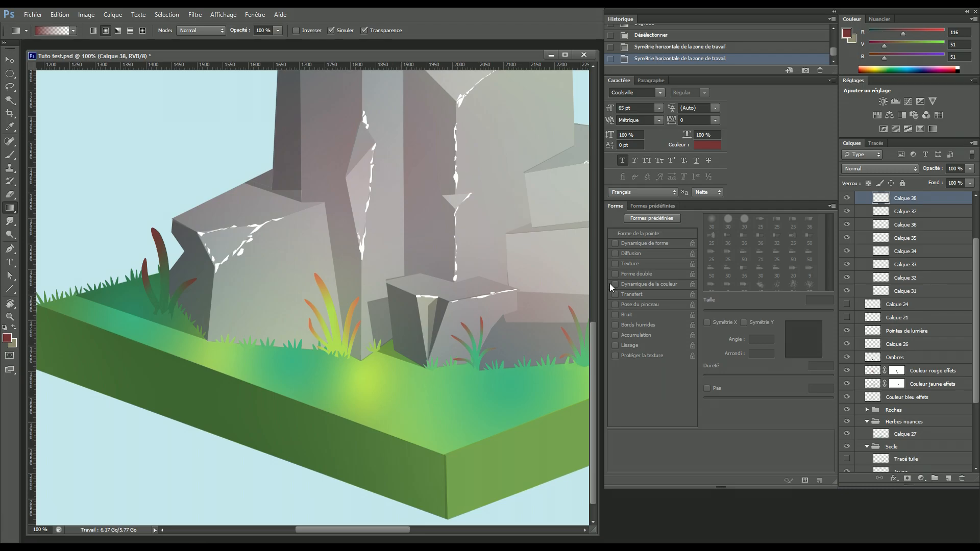
{"action": "left_click", "coordinate": [948, 478]}
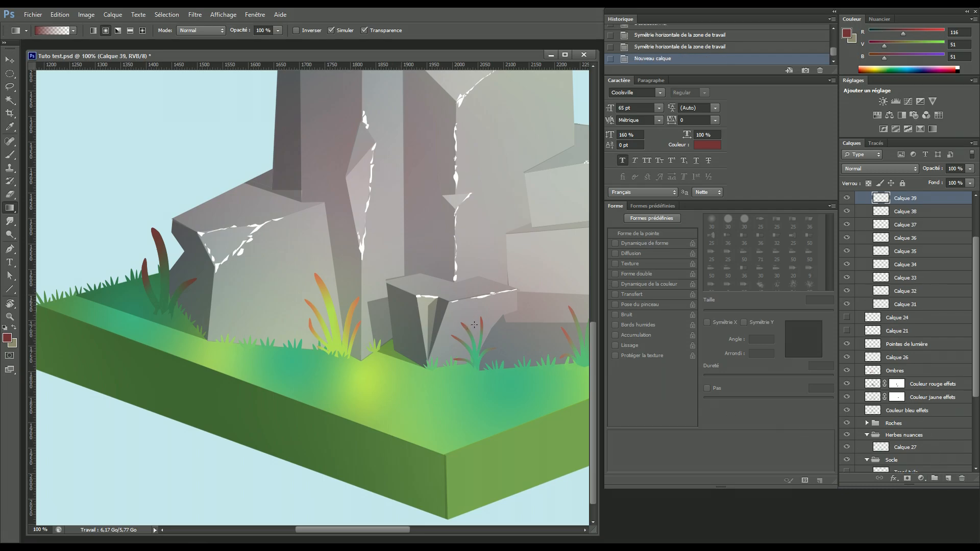
{"action": "key", "text": "ctrl+minus"}
{"action": "key", "text": "ctrl+minus"}
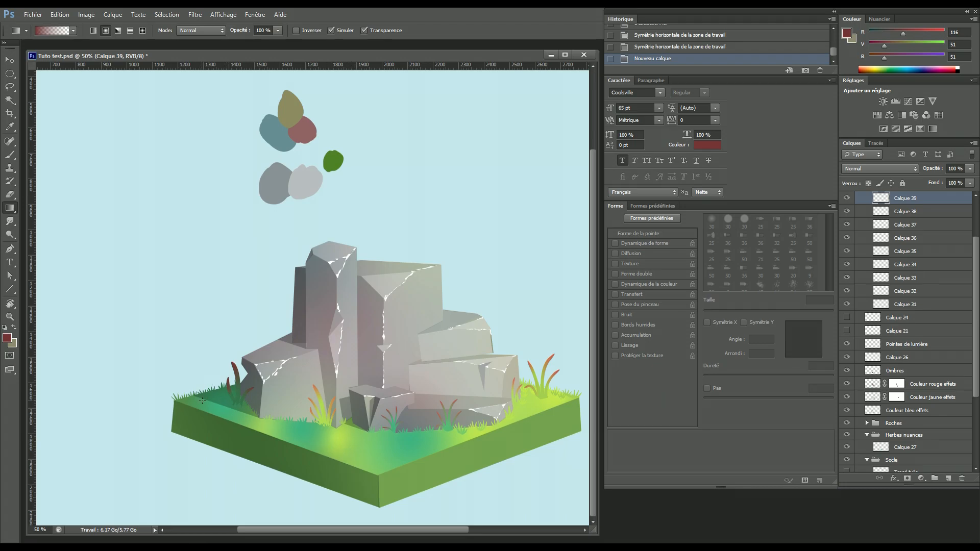
{"action": "key", "text": "ctrl+plus"}
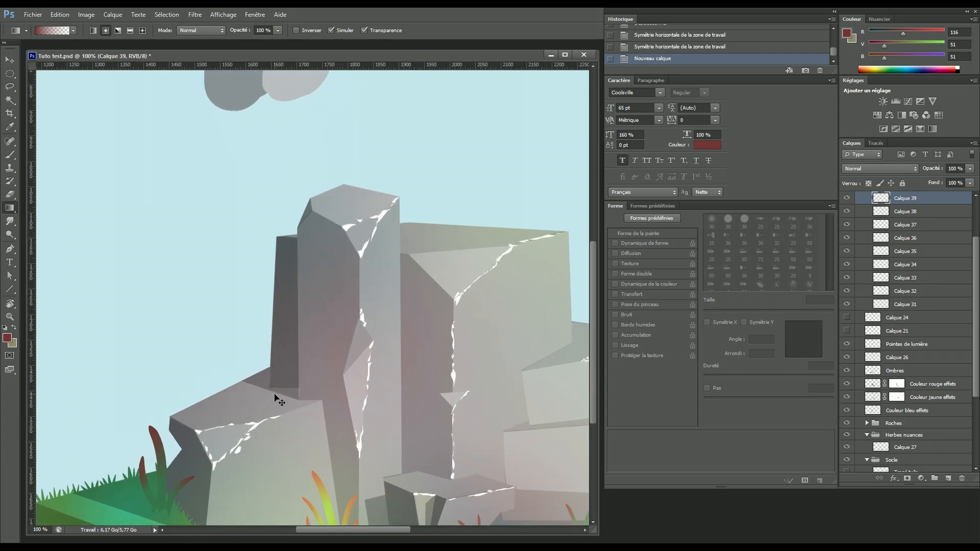
{"action": "left_click_drag", "start_coordinate": [255, 428], "coordinate": [403, 335]}
{"action": "key", "text": "ctrl+plus"}
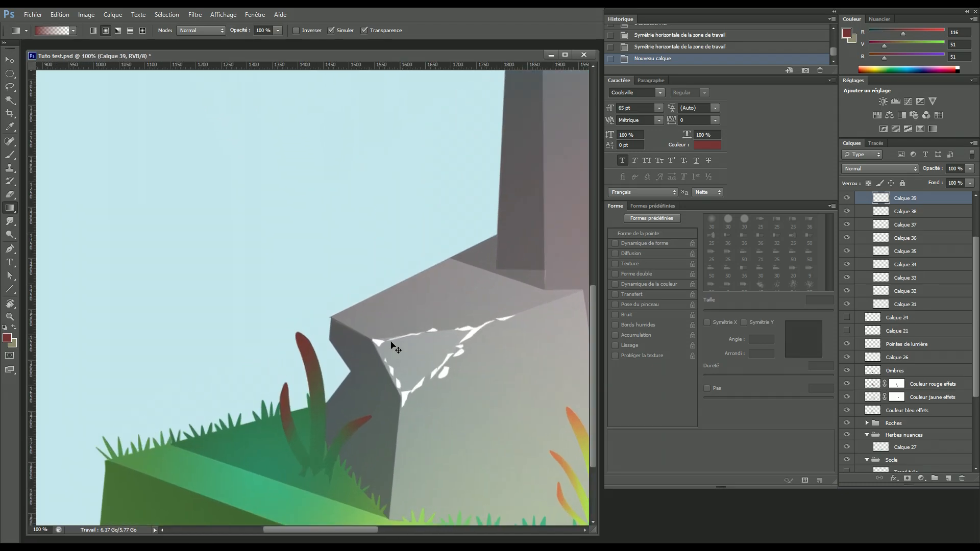
{"action": "left_click_drag", "start_coordinate": [323, 412], "coordinate": [413, 270]}
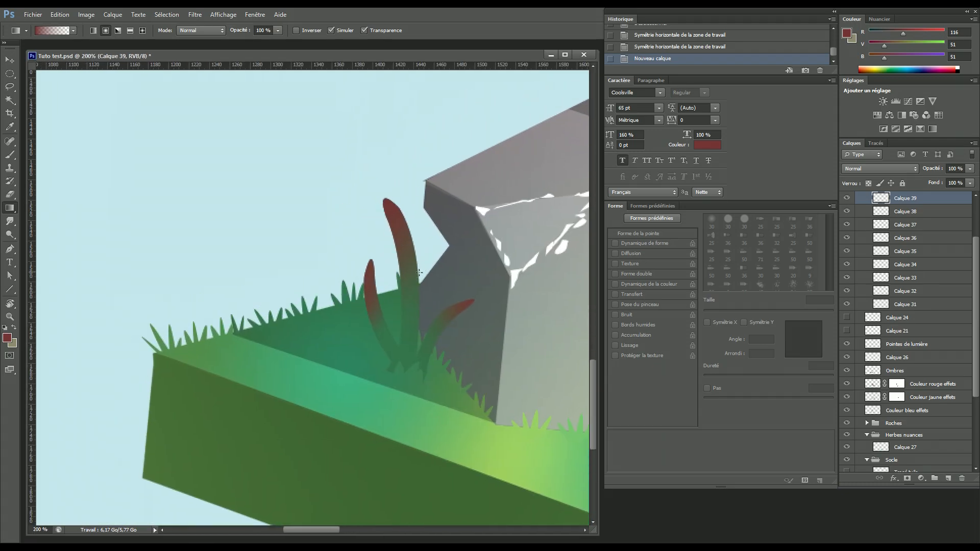
{"action": "key", "text": "ctrl+minus"}
{"action": "key", "text": "p"}
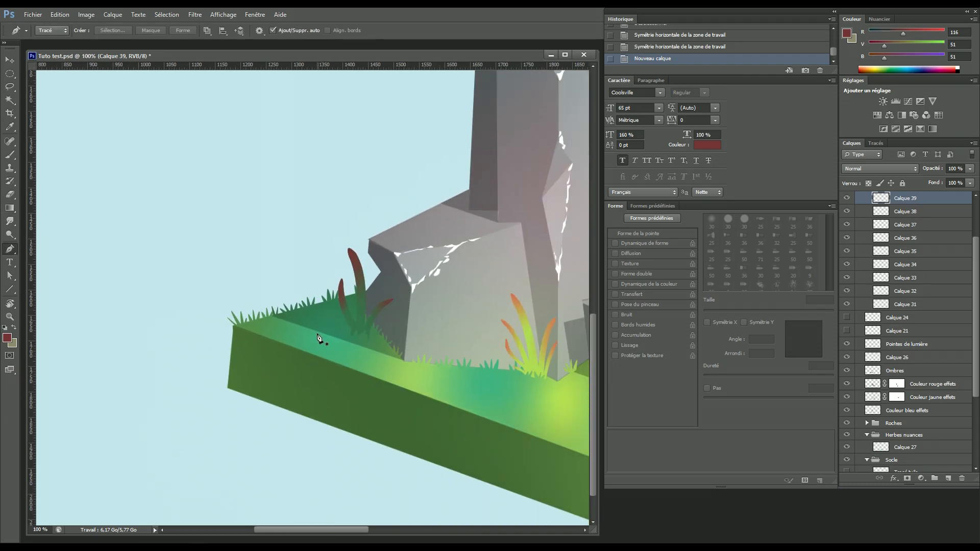
{"action": "left_click", "coordinate": [315, 335]}
{"action": "left_click_drag", "start_coordinate": [325, 309], "coordinate": [333, 303]}
{"action": "left_click", "coordinate": [332, 301], "text": "alt"}
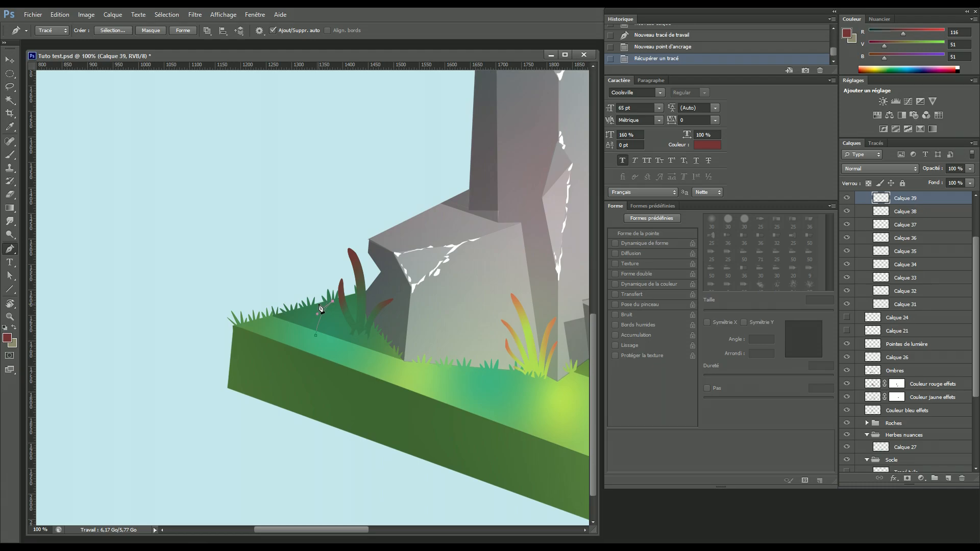
{"action": "left_click_drag", "start_coordinate": [310, 307], "coordinate": [311, 307]}
{"action": "left_click", "coordinate": [327, 299], "text": "alt"}
- Continue the tuft path with a taller blade curving up to the right and back down to the base
{"action": "left_click_drag", "start_coordinate": [298, 357], "coordinate": [299, 351]}
{"action": "left_click", "coordinate": [308, 328], "text": "alt"}
{"action": "left_click_drag", "start_coordinate": [317, 274], "coordinate": [336, 256]}
{"action": "left_click", "coordinate": [317, 275], "text": "alt"}
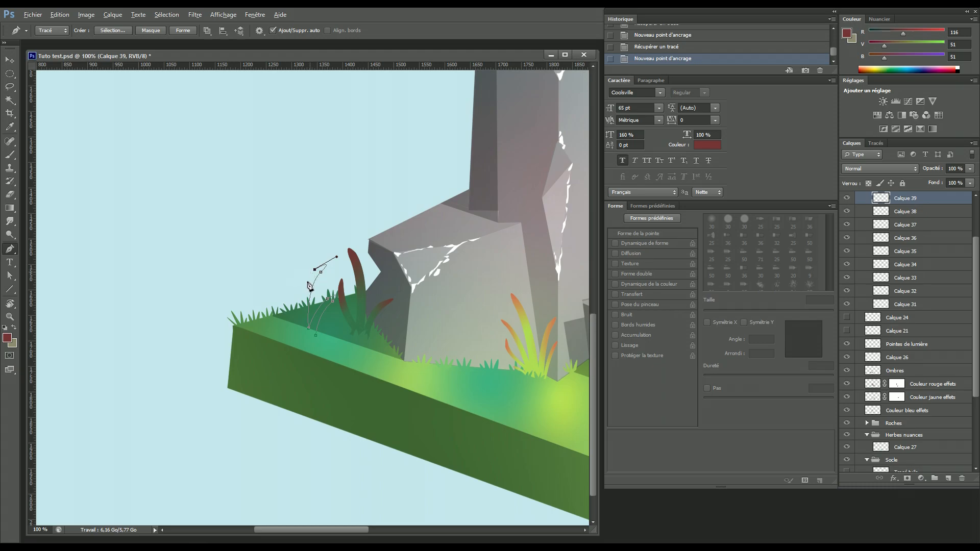
{"action": "left_click_drag", "start_coordinate": [300, 323], "coordinate": [304, 361]}
{"action": "left_click", "coordinate": [301, 323], "text": "alt"}
- Add a tall left-leaning blade to the tuft path and bring the outline back down to the ground
{"action": "mouse_move", "coordinate": [281, 280]}
{"action": "left_mouse_down"}
{"action": "mouse_move", "coordinate": [268, 262]}
{"action": "mouse_move", "coordinate": [287, 296]}
{"action": "left_mouse_up"}
{"action": "left_click", "coordinate": [282, 279], "text": "alt"}
{"action": "left_click", "coordinate": [276, 282], "text": "alt"}
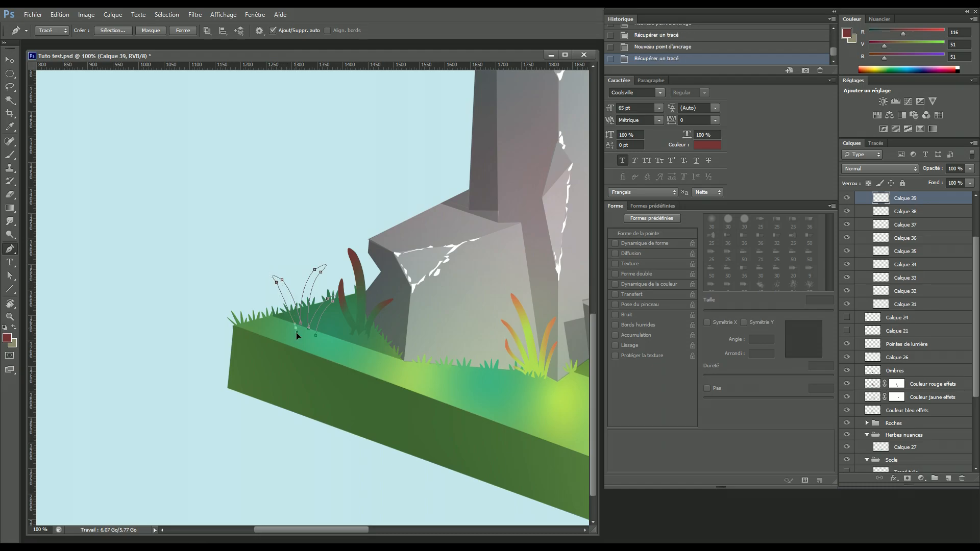
{"action": "left_click_drag", "start_coordinate": [297, 349], "coordinate": [298, 350]}
{"action": "left_click", "coordinate": [295, 328], "text": "alt"}
- Add a short low blade on the tuft's left side and close the Pen path along the base
{"action": "left_click", "coordinate": [271, 318]}
{"action": "left_click", "coordinate": [275, 313], "text": "alt"}
{"action": "left_click_drag", "start_coordinate": [293, 314], "coordinate": [294, 317]}
{"action": "left_click", "coordinate": [277, 317], "text": "alt"}
{"action": "left_click", "coordinate": [294, 335]}
{"action": "left_click_drag", "start_coordinate": [299, 338], "coordinate": [315, 352]}
{"action": "left_click", "coordinate": [298, 335], "text": "alt"}
{"action": "left_click", "coordinate": [307, 335], "text": "alt"}
{"action": "left_click", "coordinate": [314, 336]}
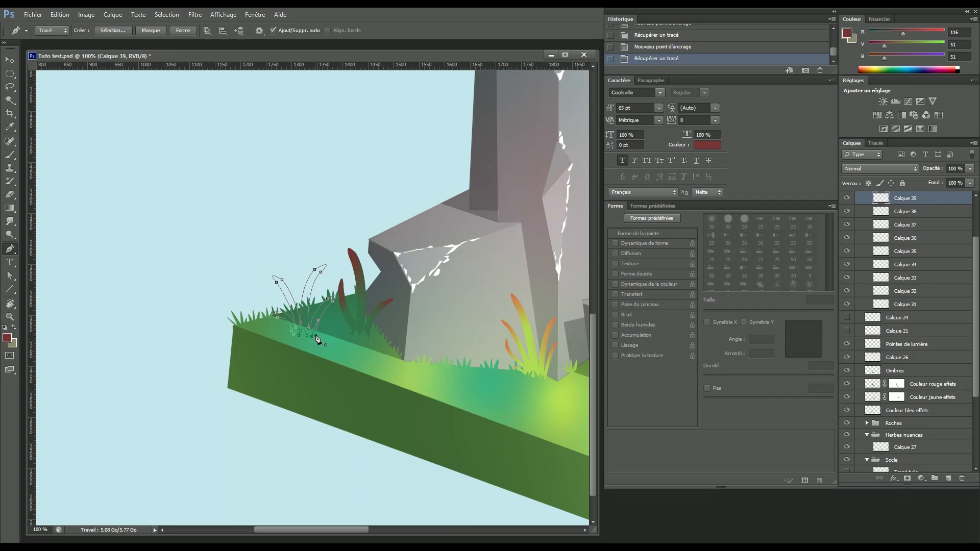
- Convert the closed tuft path into a selection, keeping the new layer active and visible
{"action": "left_click", "coordinate": [846, 198]}
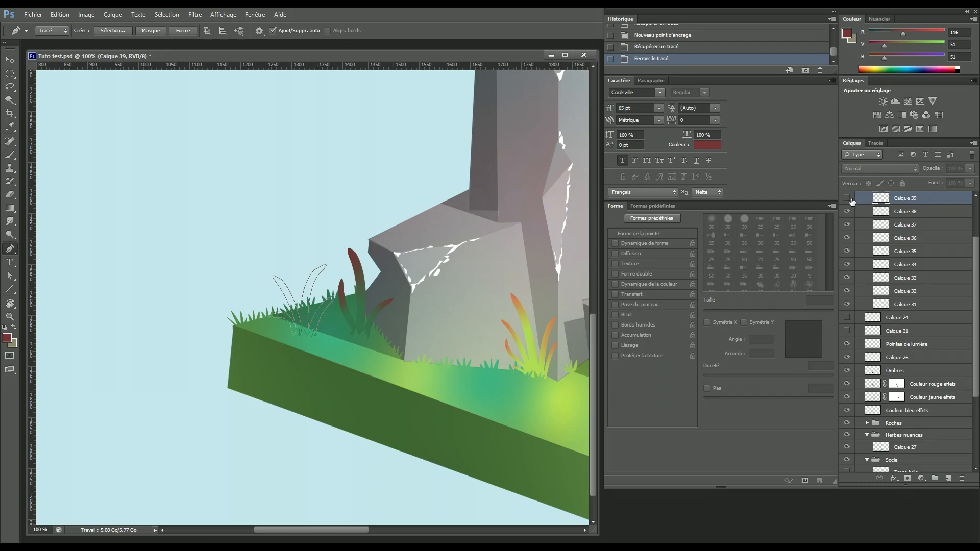
{"action": "left_click", "coordinate": [876, 143]}
{"action": "left_click", "coordinate": [849, 154], "text": "ctrl"}
{"action": "left_click", "coordinate": [852, 144]}
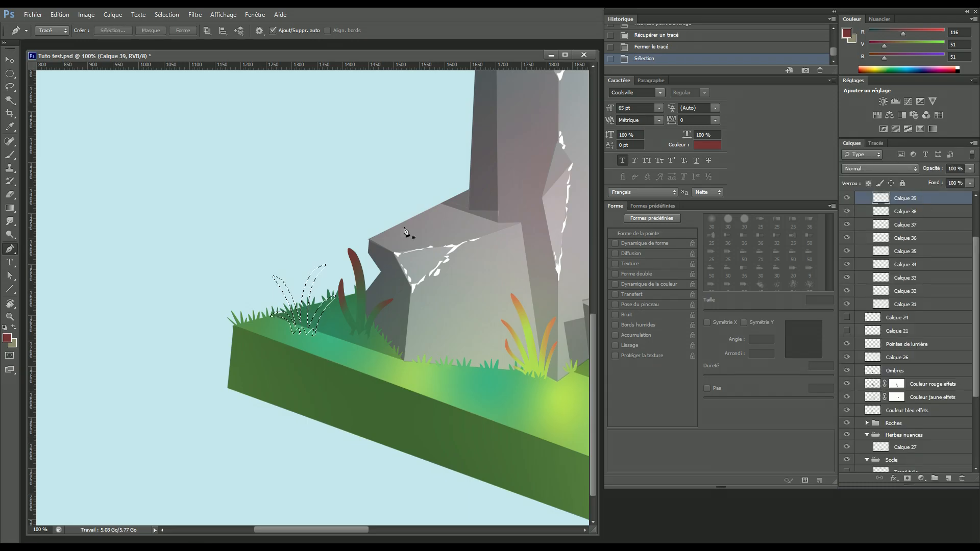
- Sample the turquoise green (RGB 62, 175, 124) from the ground beside the tuft and fill the selection with the Paint Bucket
{"action": "key", "text": "i"}
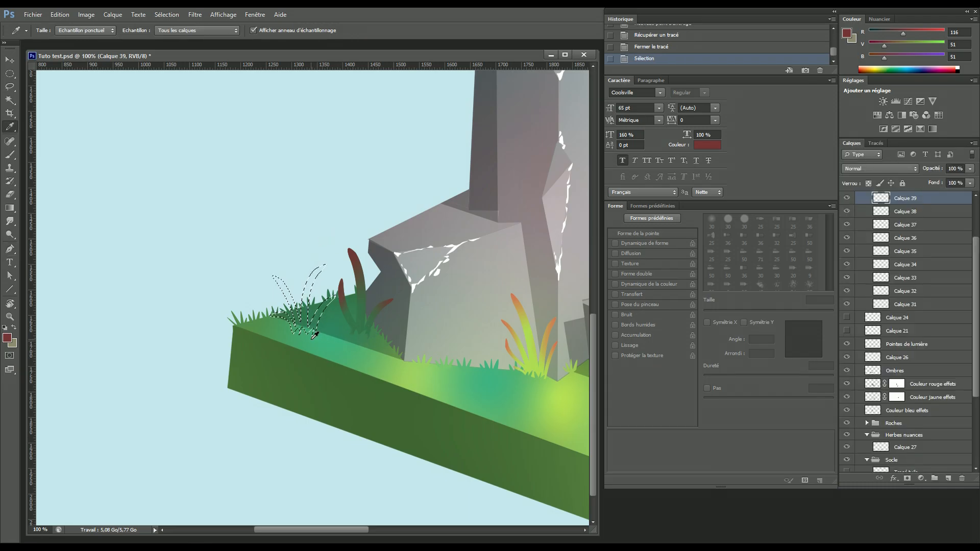
{"action": "left_click", "coordinate": [321, 342]}
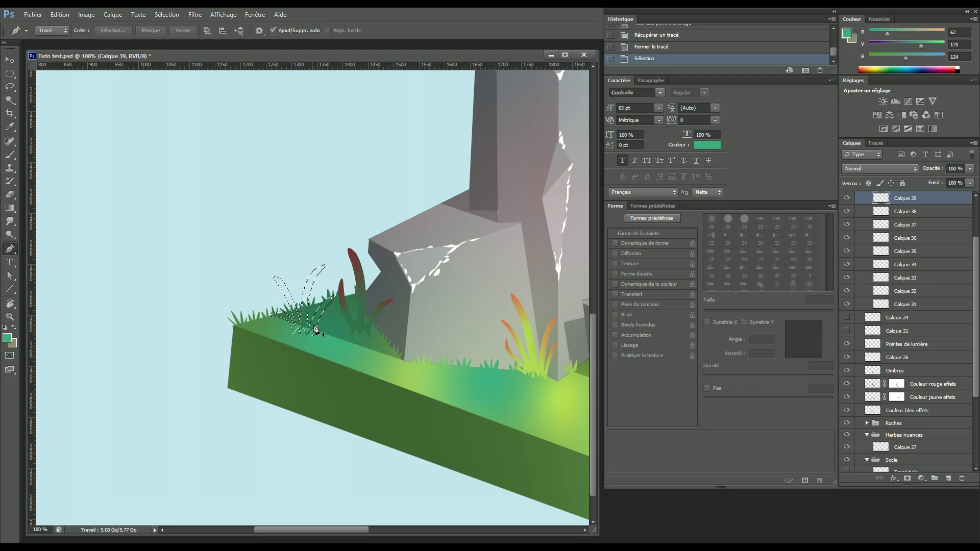
{"action": "key", "text": "g"}
{"action": "right_click", "coordinate": [10, 208]}
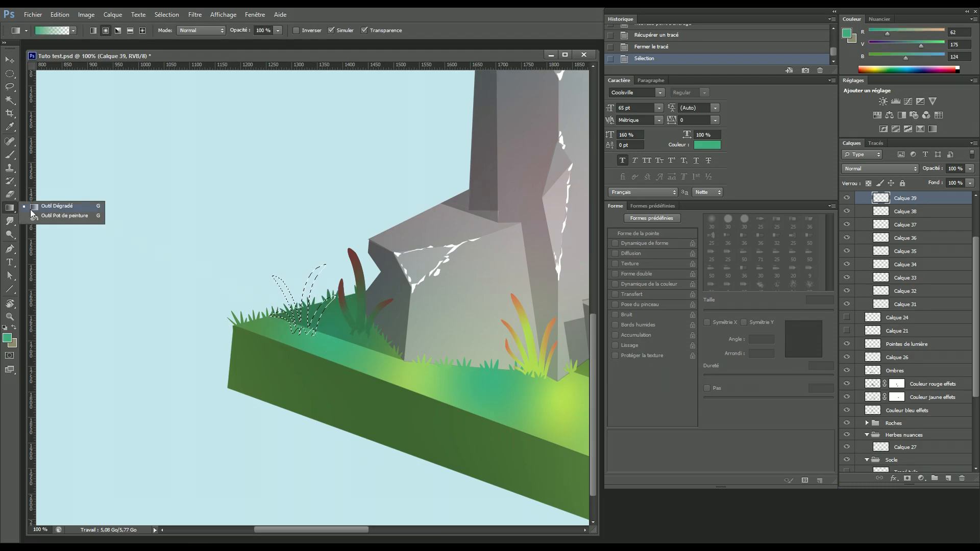
{"action": "left_click", "coordinate": [56, 220]}
{"action": "left_click", "coordinate": [301, 330]}
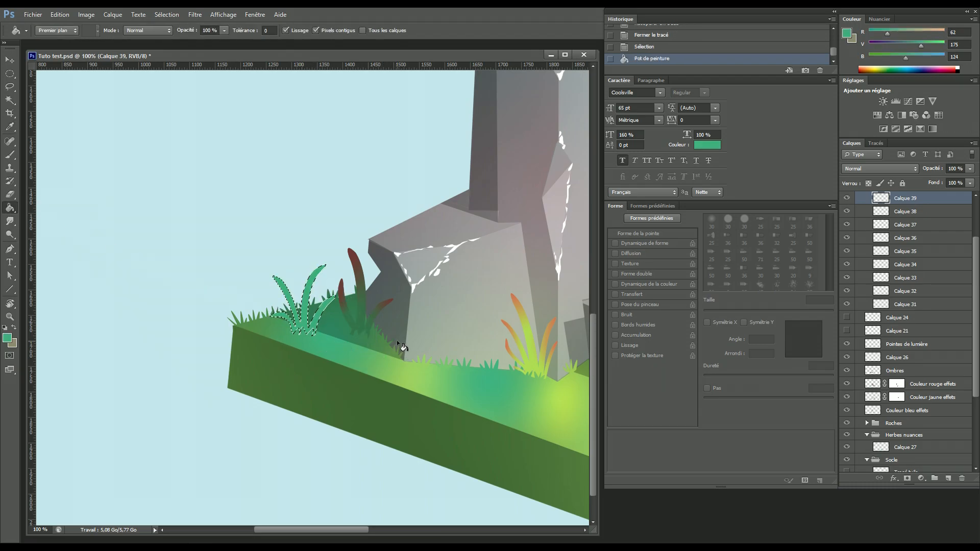
- Hide the selection edges and set the foreground colour to purple (RGB 175, 62, 166)
{"action": "key", "text": "ctrl+h"}
{"action": "left_click", "coordinate": [7, 340]}
{"action": "left_click_drag", "start_coordinate": [715, 271], "coordinate": [708, 300]}
{"action": "left_click_drag", "start_coordinate": [714, 206], "coordinate": [713, 202]}
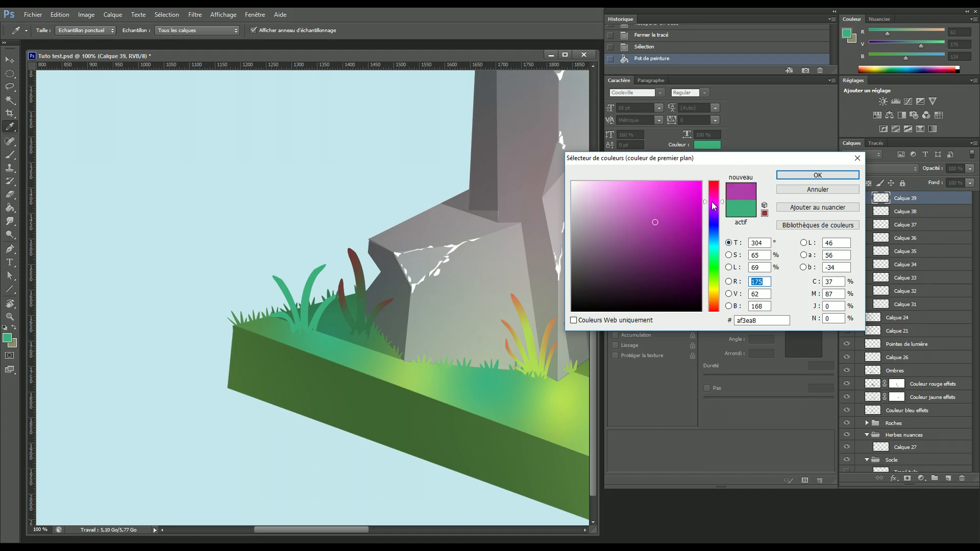
{"action": "left_click", "coordinate": [817, 175]}
- Fade purple into the tips of the leftmost tuft's blades with the Gradient tool and deselect it
{"action": "key", "text": "g"}
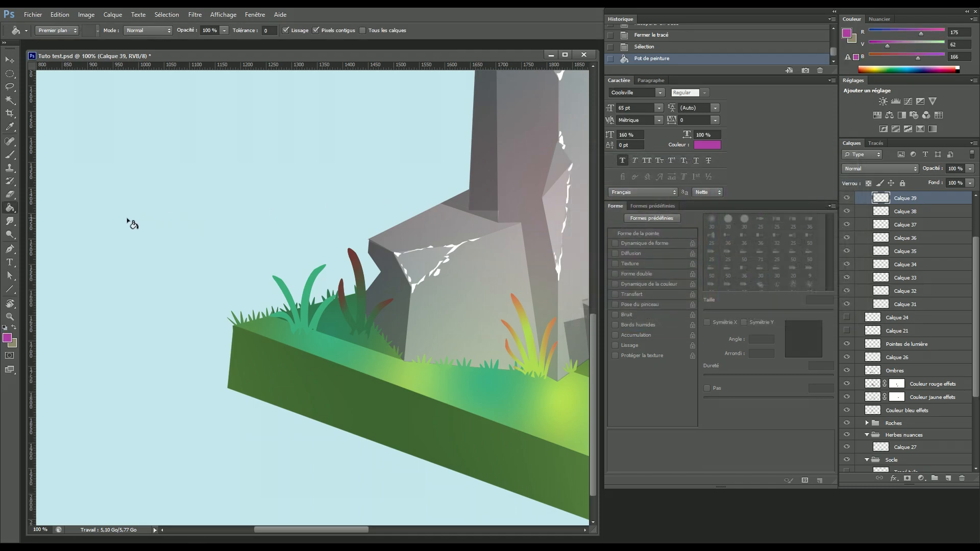
{"action": "right_click", "coordinate": [10, 208]}
{"action": "left_click", "coordinate": [40, 206]}
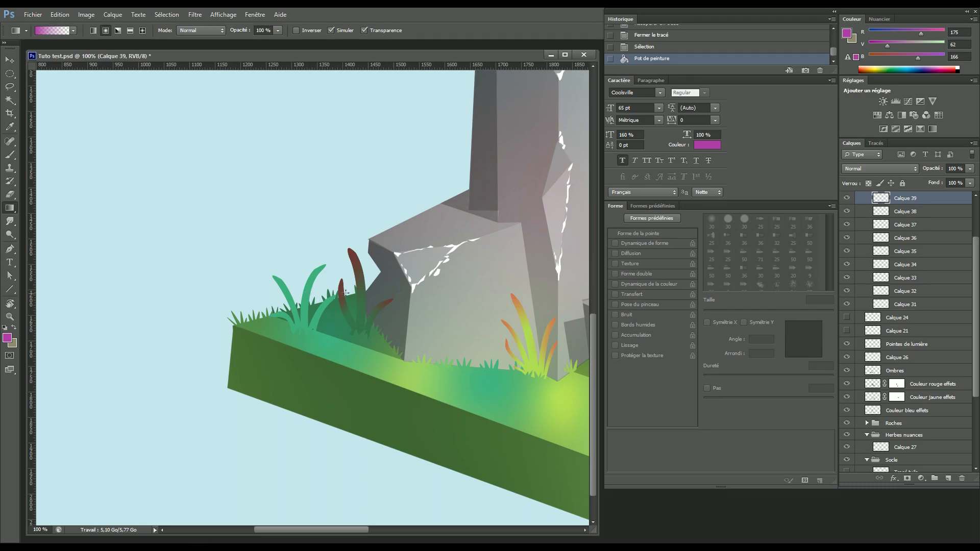
{"action": "left_click_drag", "start_coordinate": [325, 299], "coordinate": [310, 323]}
{"action": "left_click_drag", "start_coordinate": [329, 255], "coordinate": [298, 305]}
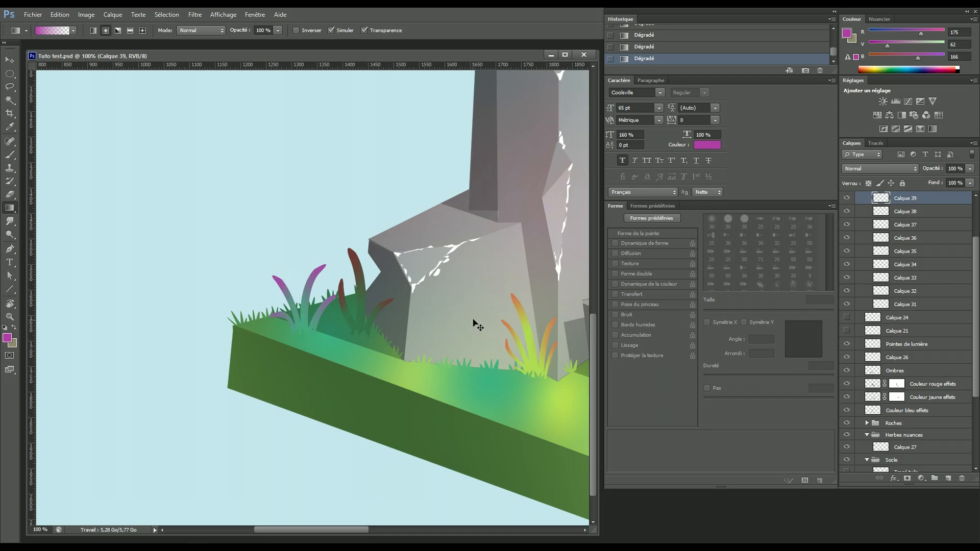
{"action": "key", "text": "ctrl+minus"}
{"action": "key", "text": "ctrl+minus"}
{"action": "left_click_drag", "start_coordinate": [434, 342], "coordinate": [251, 232]}
{"action": "key", "text": "ctrl+d"}
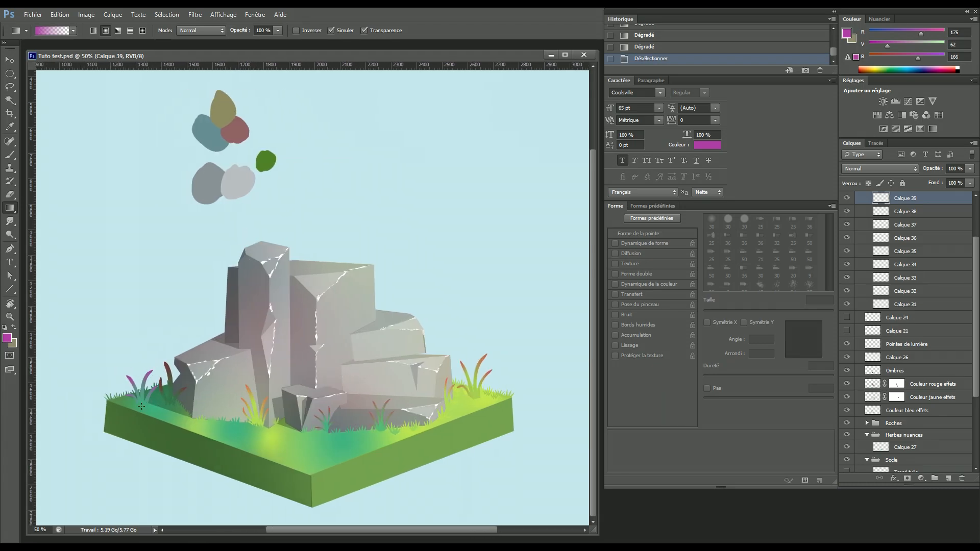
- Create a new layer and start a foreground tuft with the Pen tool, outlining a short right-leaning blade near the base's front corner
{"action": "key", "text": "ctrl+plus"}
{"action": "key", "text": "ctrl+plus"}
{"action": "left_click_drag", "start_coordinate": [316, 368], "coordinate": [422, 182]}
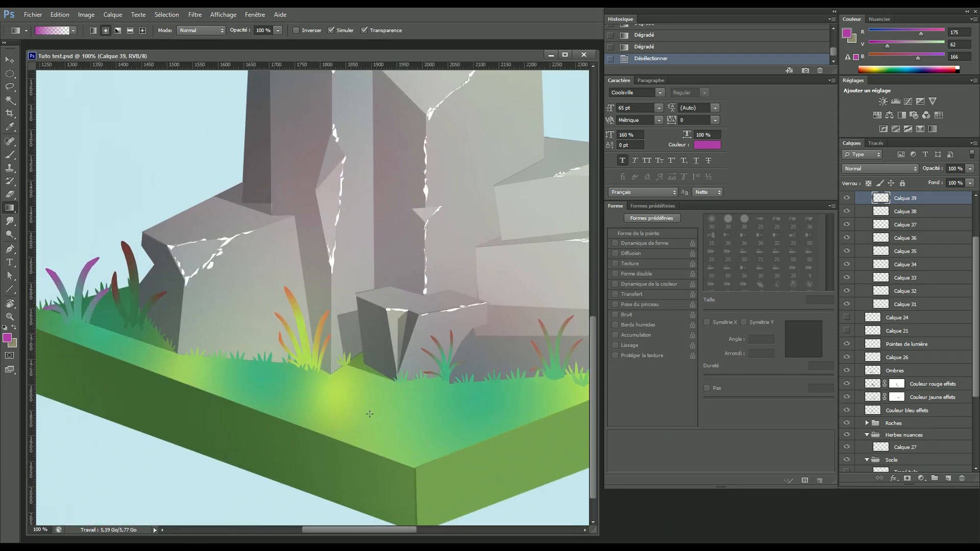
{"action": "left_click_drag", "start_coordinate": [394, 394], "coordinate": [294, 370]}
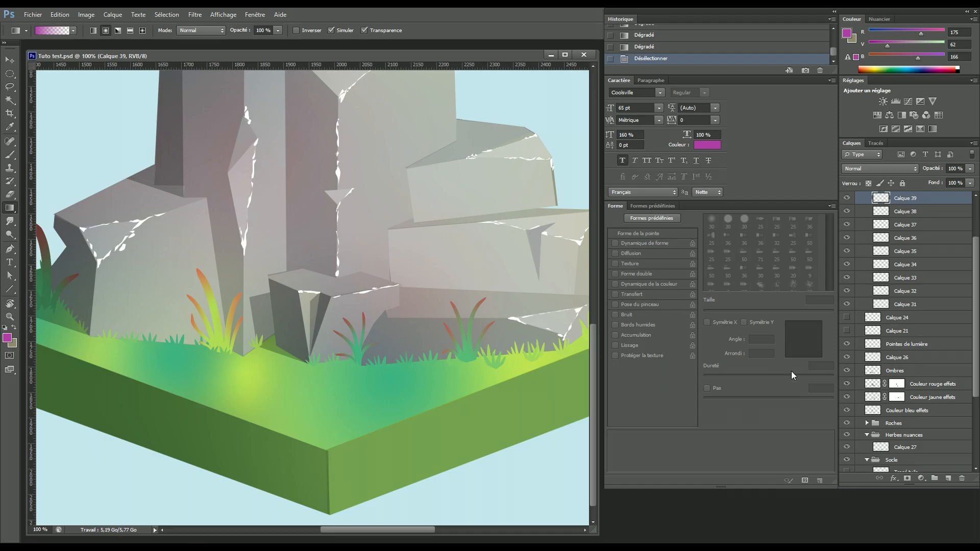
{"action": "left_click", "coordinate": [947, 478]}
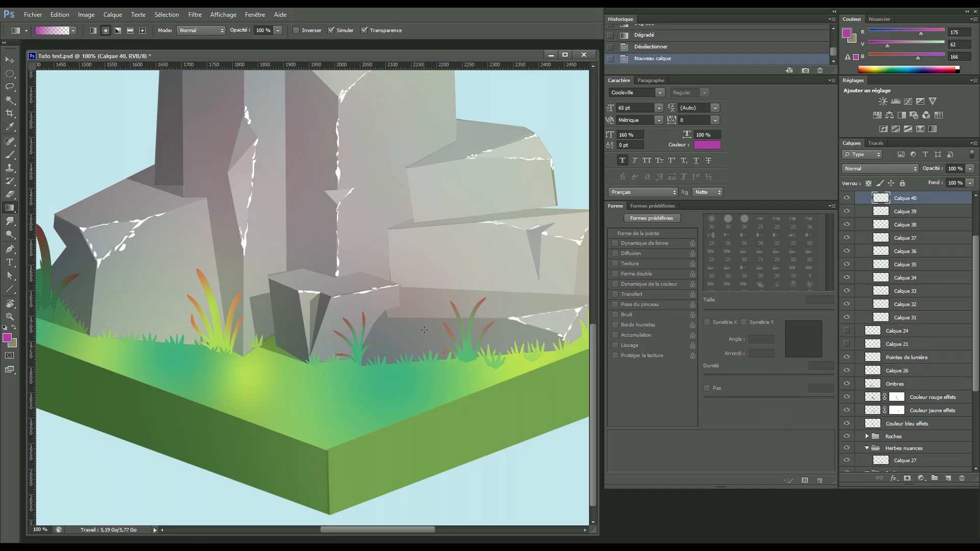
{"action": "key", "text": "p"}
{"action": "left_click", "coordinate": [311, 410]}
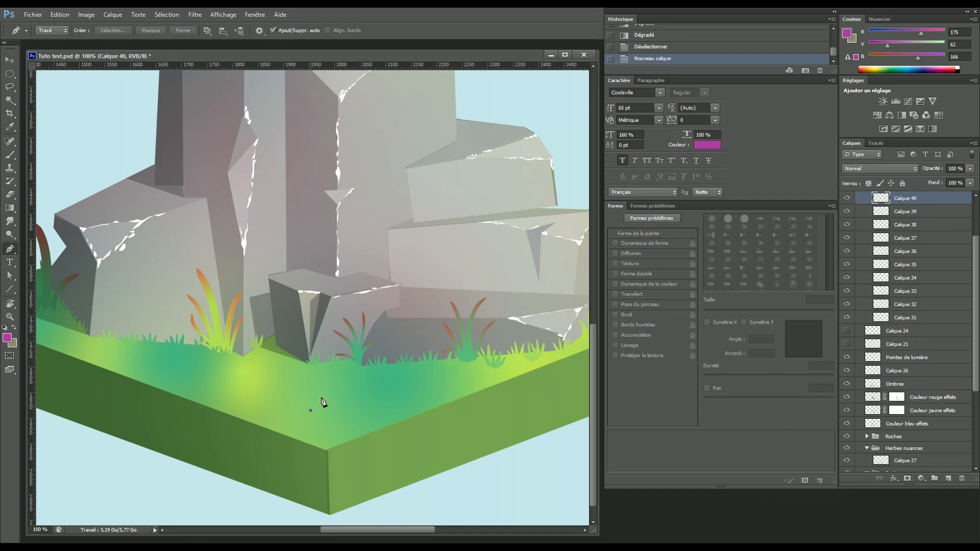
{"action": "left_click_drag", "start_coordinate": [333, 375], "coordinate": [296, 426]}
{"action": "left_click", "coordinate": [334, 376], "text": "alt"}
{"action": "left_click", "coordinate": [330, 371], "text": "alt"}
{"action": "left_click", "coordinate": [307, 399], "text": "alt"}
- Add a taller right-leaning blade to the foreground tuft's Pen path
{"action": "left_click_drag", "start_coordinate": [332, 342], "coordinate": [309, 350]}
{"action": "left_click", "coordinate": [330, 342], "text": "alt"}
{"action": "left_click", "coordinate": [329, 339], "text": "alt"}
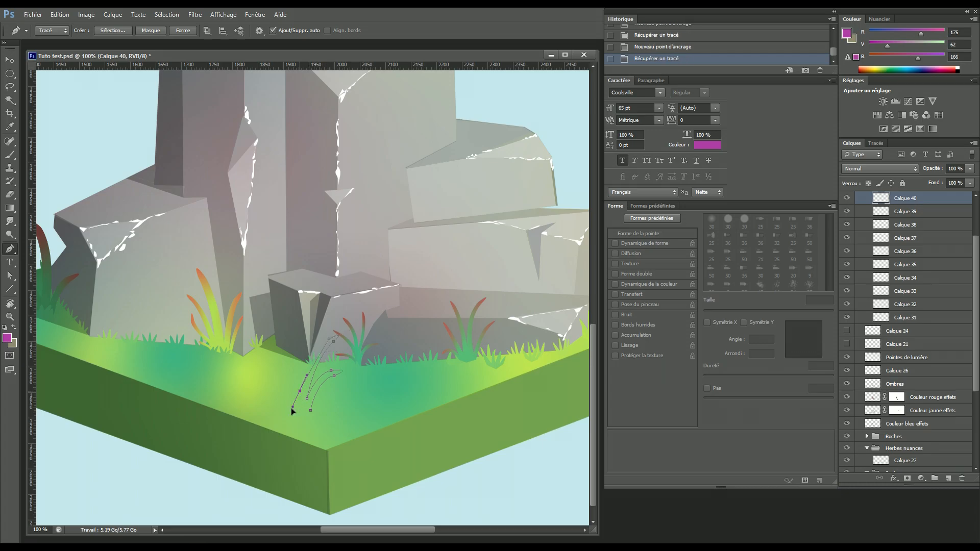
{"action": "left_click", "coordinate": [291, 430]}
{"action": "key", "text": "ctrl+z"}
- Add the tallest, nearly upright blade to the path and bring the outline back down to the ground
{"action": "left_click_drag", "start_coordinate": [286, 326], "coordinate": [268, 345]}
{"action": "left_click", "coordinate": [287, 327], "text": "alt"}
{"action": "left_click", "coordinate": [281, 327], "text": "alt"}
{"action": "left_click_drag", "start_coordinate": [292, 396], "coordinate": [318, 434]}
{"action": "left_click", "coordinate": [291, 396], "text": "alt"}
- Add a long left-leaning blade to the foreground tuft's outline
{"action": "left_click_drag", "start_coordinate": [256, 361], "coordinate": [306, 430]}
{"action": "left_click", "coordinate": [256, 363], "text": "alt"}
{"action": "left_click", "coordinate": [254, 366], "text": "alt"}
{"action": "left_click", "coordinate": [290, 402], "text": "alt"}
- Add a short, low, curved blade on the foreground tuft's left side
{"action": "left_click", "coordinate": [261, 396]}
{"action": "mouse_move", "coordinate": [260, 398]}
{"action": "left_mouse_down"}
{"action": "mouse_move", "coordinate": [255, 407]}
{"action": "mouse_move", "coordinate": [275, 394]}
{"action": "left_mouse_up"}
{"action": "left_click", "coordinate": [265, 395], "text": "alt"}
{"action": "left_click", "coordinate": [289, 403]}
{"action": "left_click", "coordinate": [300, 418]}
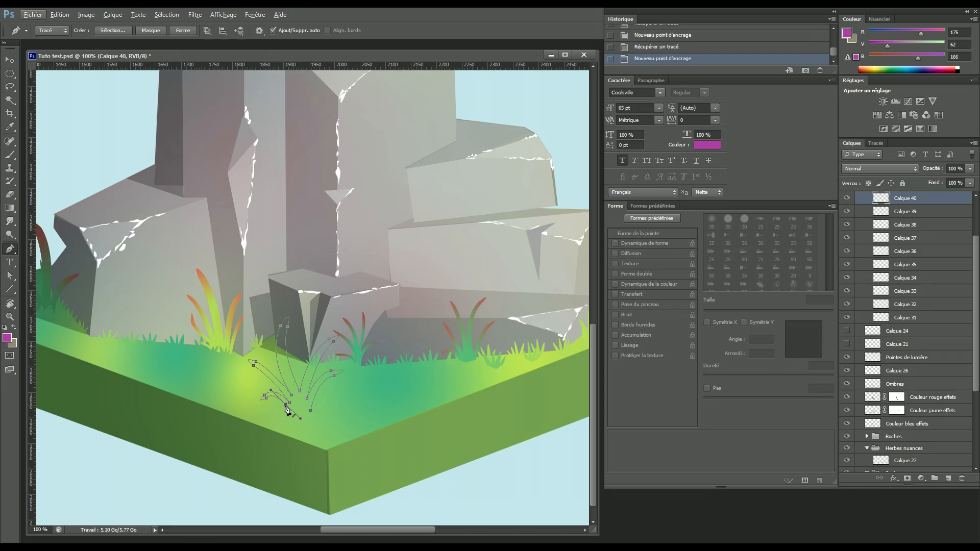
{"action": "key", "text": "ctrl+z"}
{"action": "left_click", "coordinate": [285, 404], "text": "alt"}
{"action": "left_click_drag", "start_coordinate": [287, 408], "coordinate": [296, 423]}
{"action": "key", "text": "ctrl+z"}
{"action": "key", "text": "ctrl+z"}
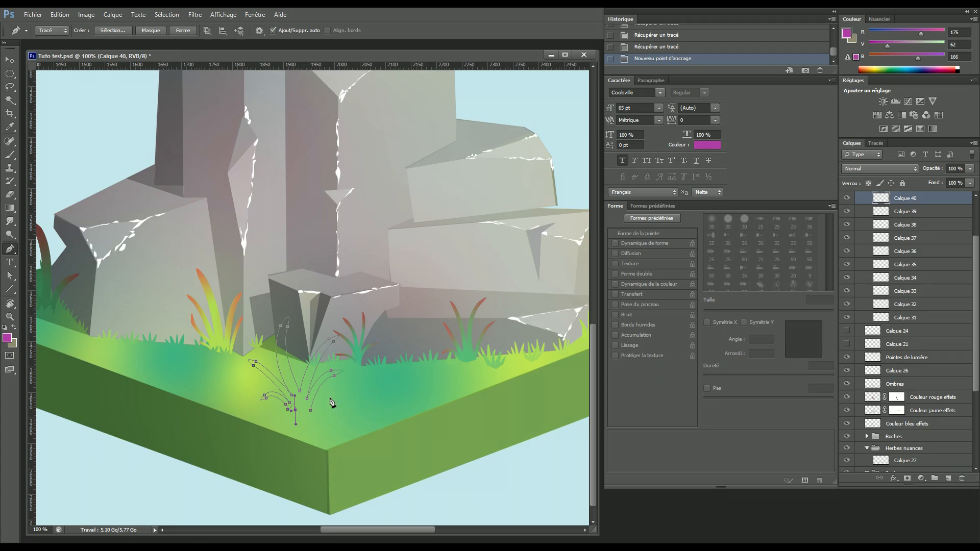
{"action": "key", "text": "ctrl+plus"}
{"action": "left_click_drag", "start_coordinate": [320, 414], "coordinate": [398, 248]}
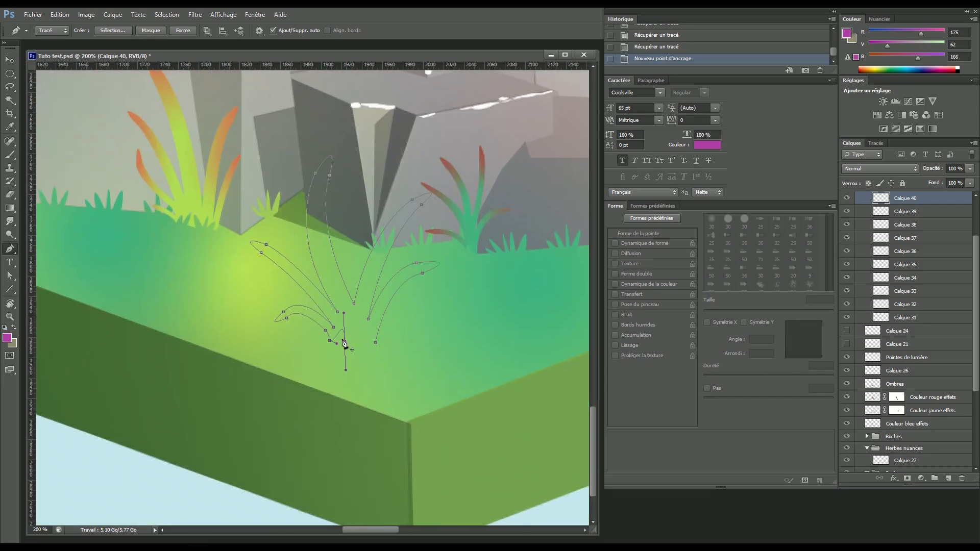
{"action": "key", "text": "ctrl+z"}
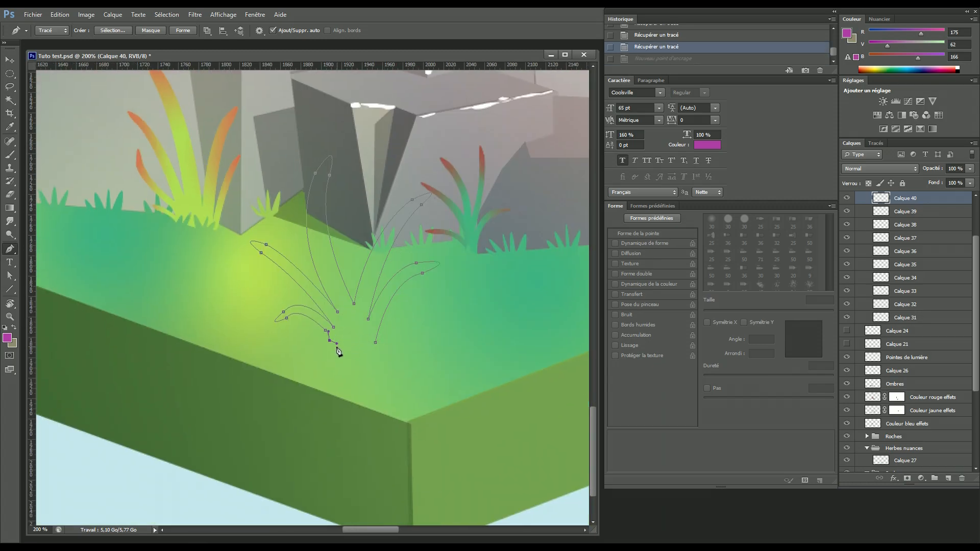
- Draw small jagged blades along the foreground tuft's base and close the Pen path at its starting point
{"action": "left_click", "coordinate": [330, 341]}
{"action": "left_click", "coordinate": [335, 342]}
{"action": "left_click_drag", "start_coordinate": [340, 373], "coordinate": [343, 381]}
{"action": "left_click", "coordinate": [342, 342], "text": "alt"}
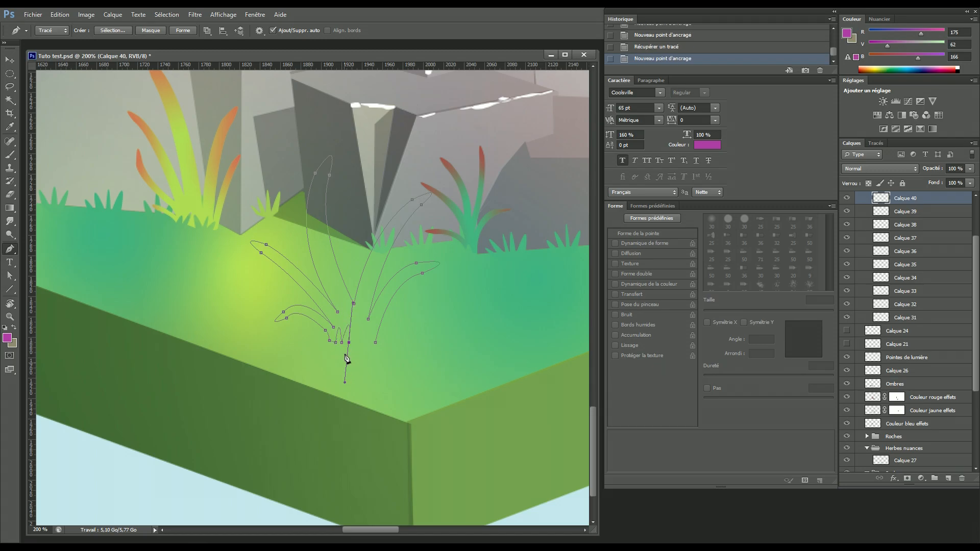
{"action": "left_click", "coordinate": [349, 342], "text": "alt"}
{"action": "left_click", "coordinate": [358, 345]}
{"action": "left_click_drag", "start_coordinate": [375, 360], "coordinate": [363, 373]}
{"action": "left_click", "coordinate": [364, 343], "text": "alt"}
{"action": "left_click", "coordinate": [370, 343], "text": "alt"}
{"action": "left_click_drag", "start_coordinate": [369, 371], "coordinate": [378, 343]}
- Convert the closed foreground tuft path into a selection, keeping the new layer active and visible
{"action": "left_click", "coordinate": [847, 199]}
{"action": "left_click", "coordinate": [847, 199]}
{"action": "key", "text": "ctrl+minus"}
{"action": "key", "text": "ctrl+minus"}
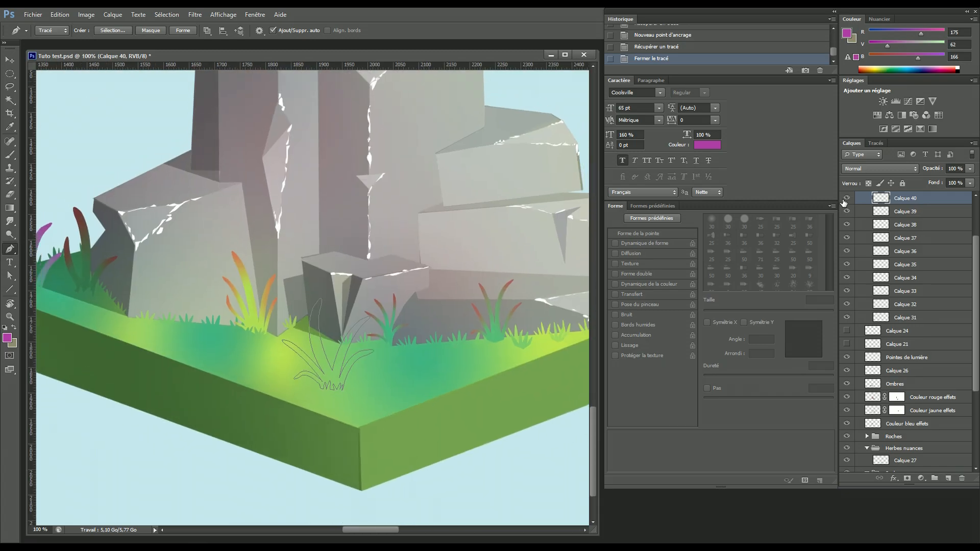
{"action": "left_click", "coordinate": [847, 199]}
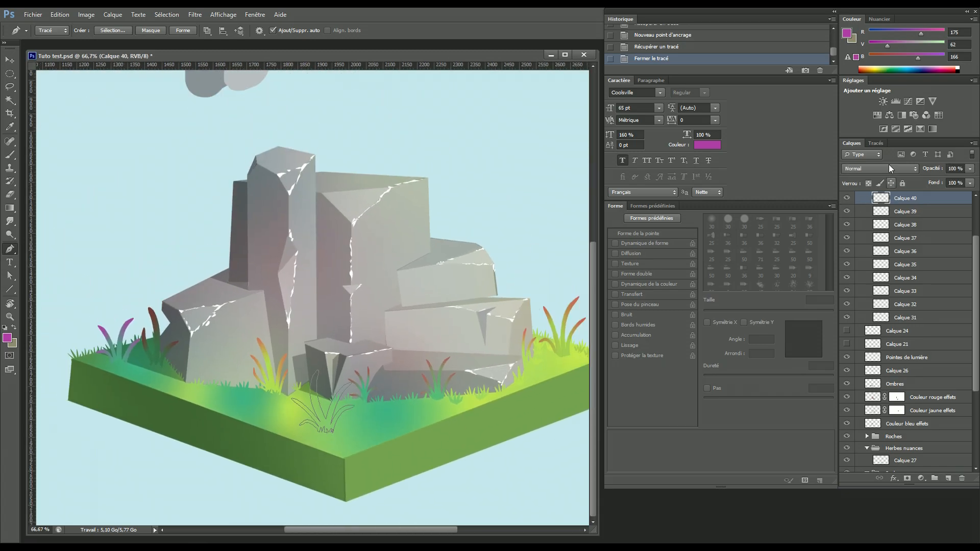
{"action": "left_click", "coordinate": [875, 144]}
{"action": "left_click", "coordinate": [849, 162], "text": "ctrl"}
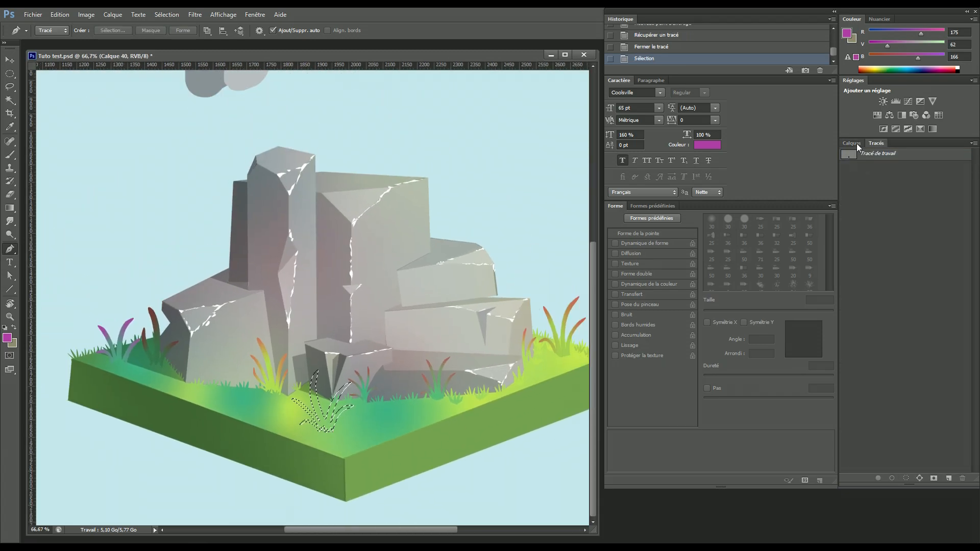
{"action": "left_click", "coordinate": [851, 144]}
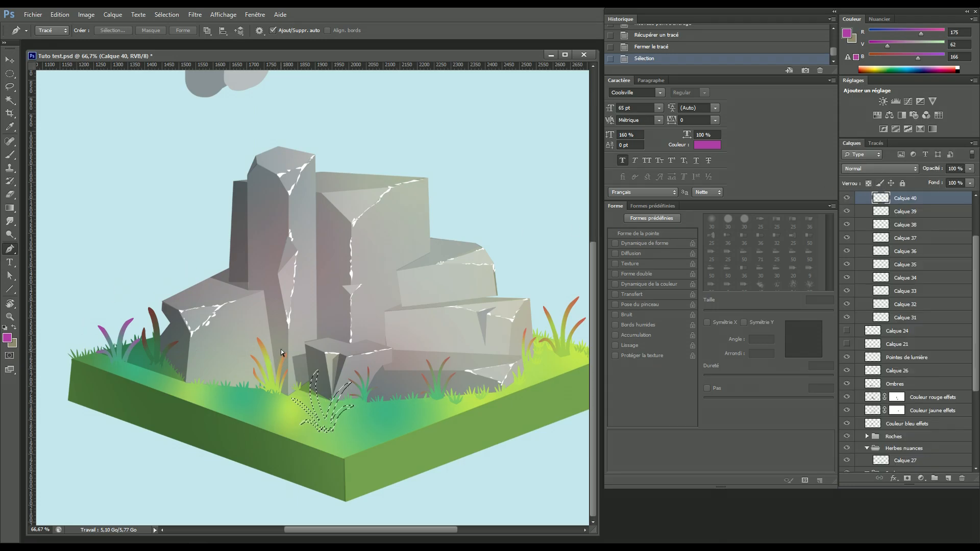
- Sample the green (RGB 93, 190, 119) from the ground beside the foreground tuft as the foreground colour
{"action": "key", "text": "ctrl+plus"}
{"action": "key", "text": "ctrl+plus"}
{"action": "key", "text": "ctrl+minus"}
{"action": "key", "text": "ctrl+minus"}
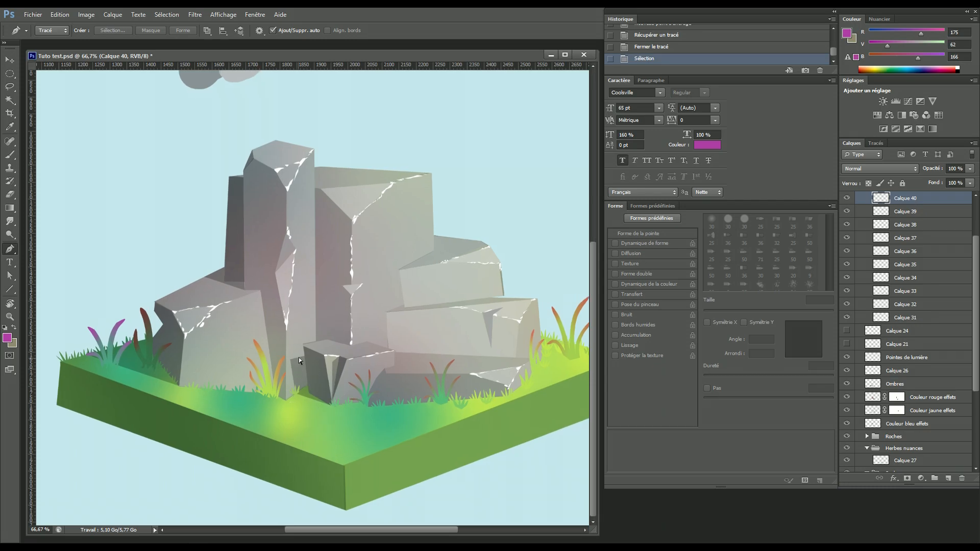
{"action": "key", "text": "ctrl+plus"}
{"action": "left_click_drag", "start_coordinate": [337, 336], "coordinate": [362, 240]}
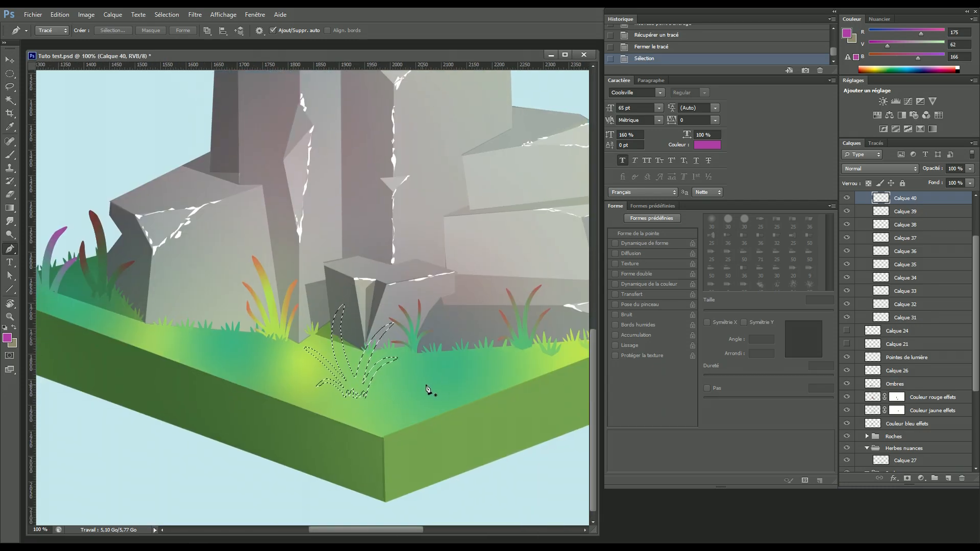
{"action": "key", "text": "i"}
{"action": "left_click", "coordinate": [405, 390]}
- Fill the foreground tuft selection with the sampled green using the Paint Bucket and hide the selection edges
{"action": "key", "text": "p"}
{"action": "key", "text": "g"}
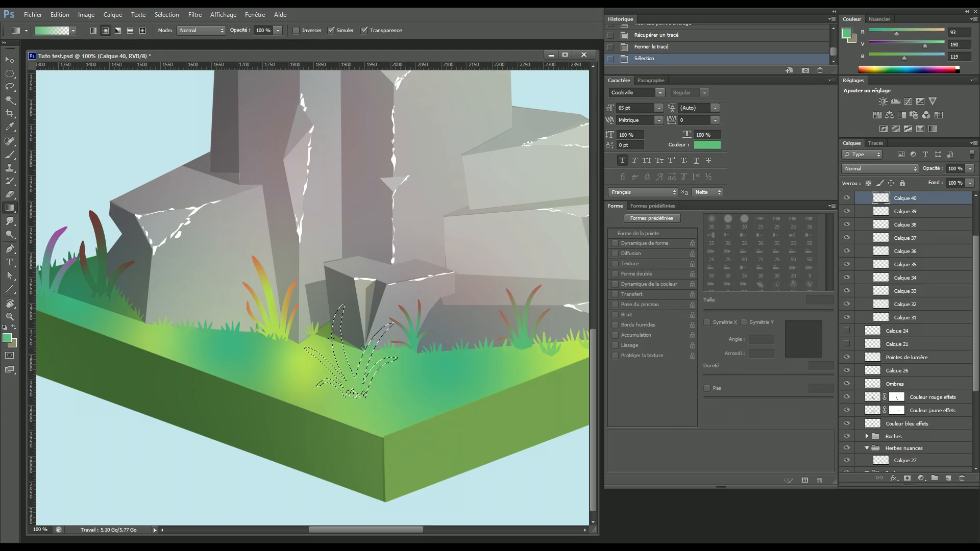
{"action": "right_click", "coordinate": [10, 208]}
{"action": "left_click", "coordinate": [50, 219]}
{"action": "left_click", "coordinate": [350, 363]}
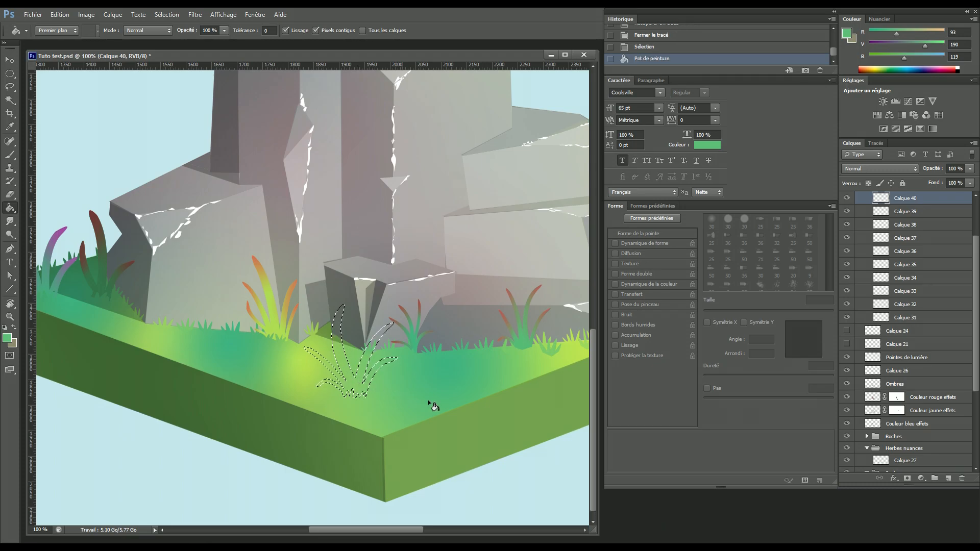
{"action": "key", "text": "ctrl+d"}
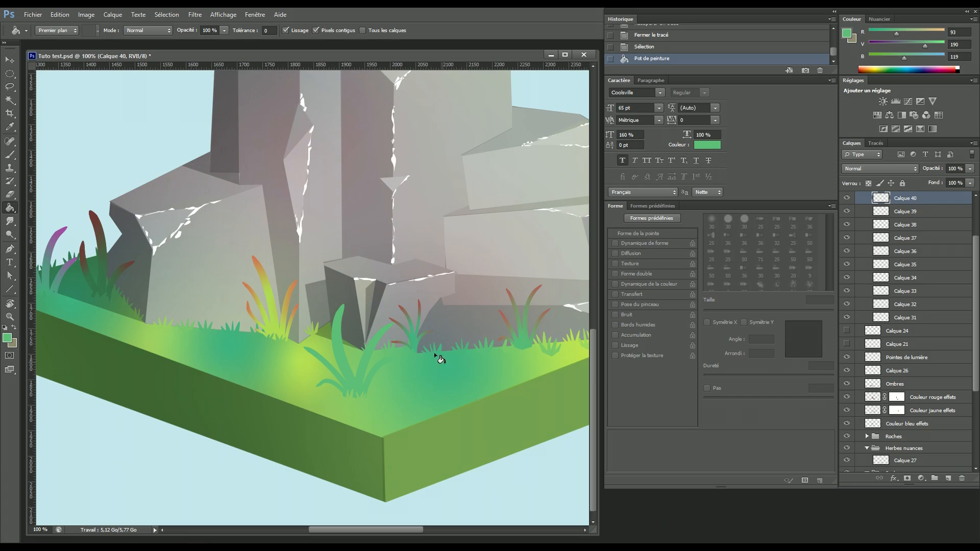
- Try pink (RGB 190, 93, 152) and violet hues as the foreground colour, resampling the tuft's green between tries
{"action": "left_click", "coordinate": [9, 338]}
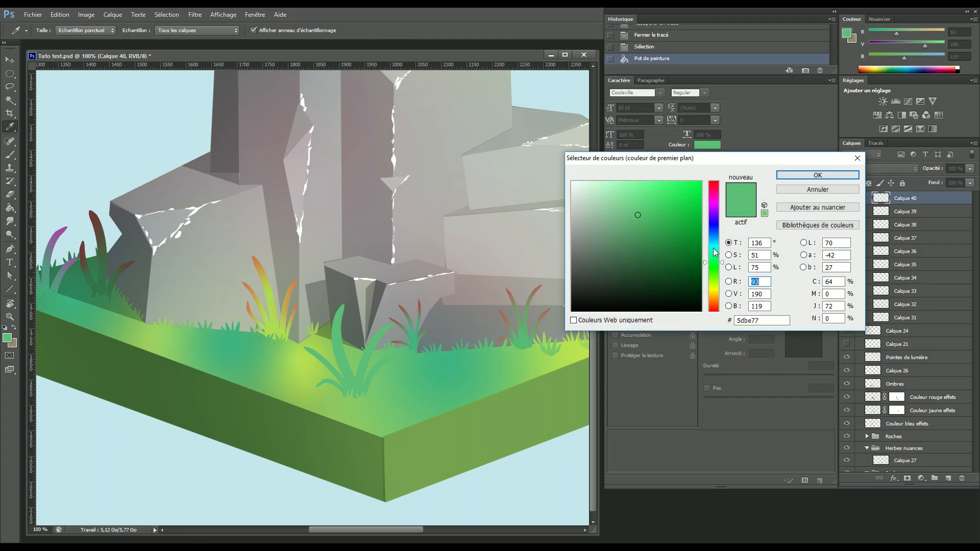
{"action": "left_click", "coordinate": [715, 207]}
{"action": "left_click_drag", "start_coordinate": [716, 209], "coordinate": [717, 197]}
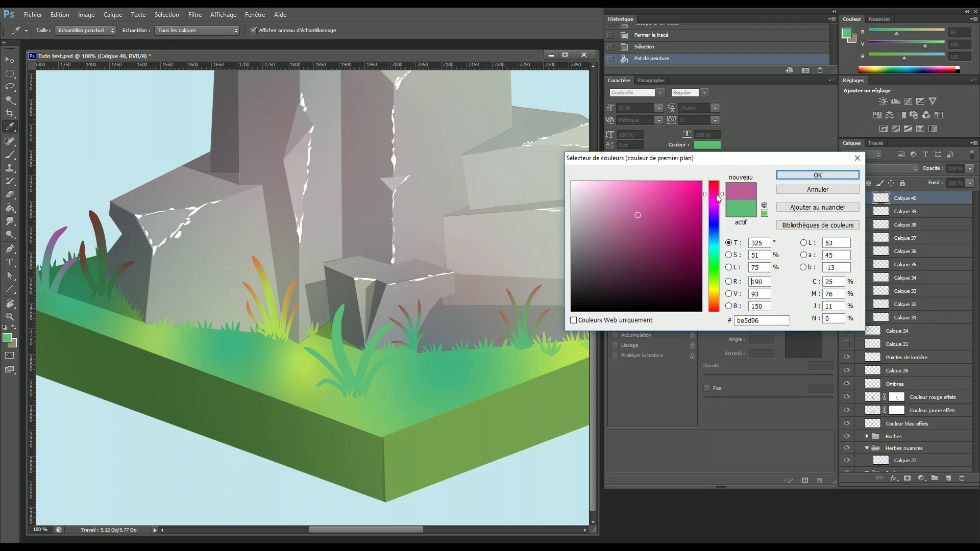
{"action": "left_click", "coordinate": [817, 175]}
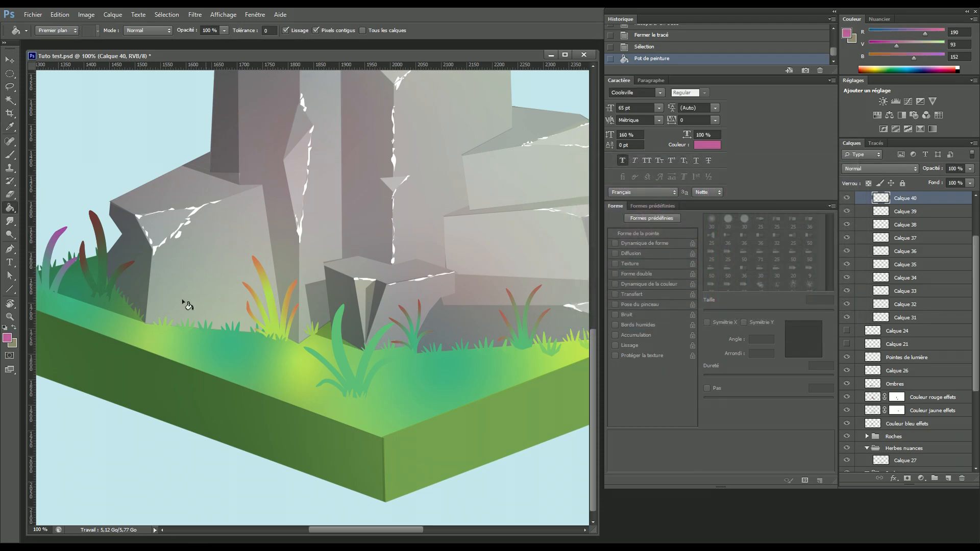
{"action": "left_click", "coordinate": [7, 337]}
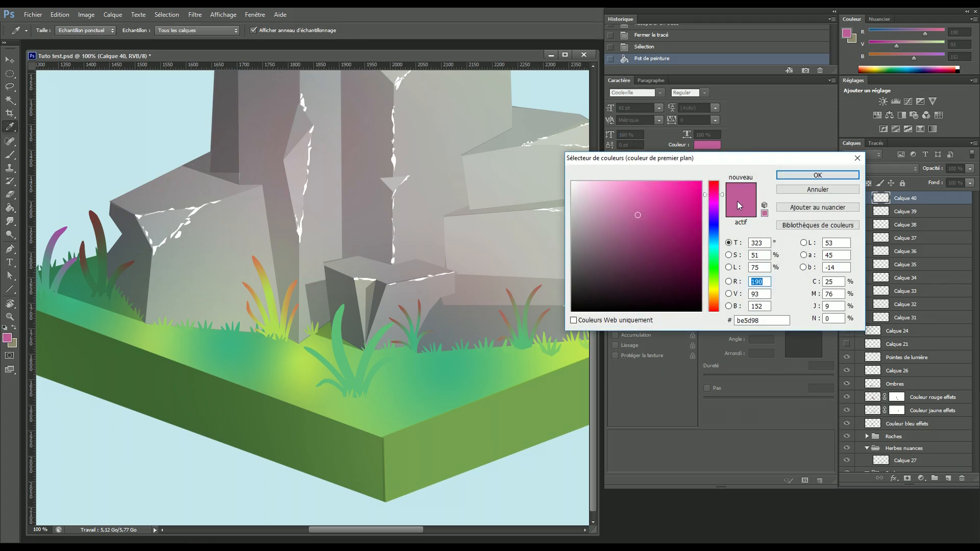
{"action": "left_click", "coordinate": [333, 332]}
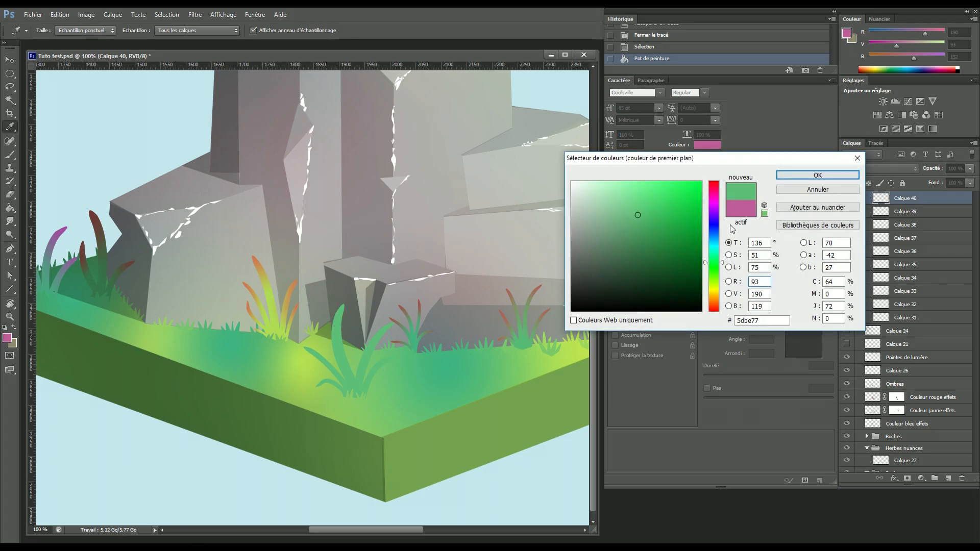
{"action": "left_click", "coordinate": [714, 210]}
{"action": "key", "text": "Return"}
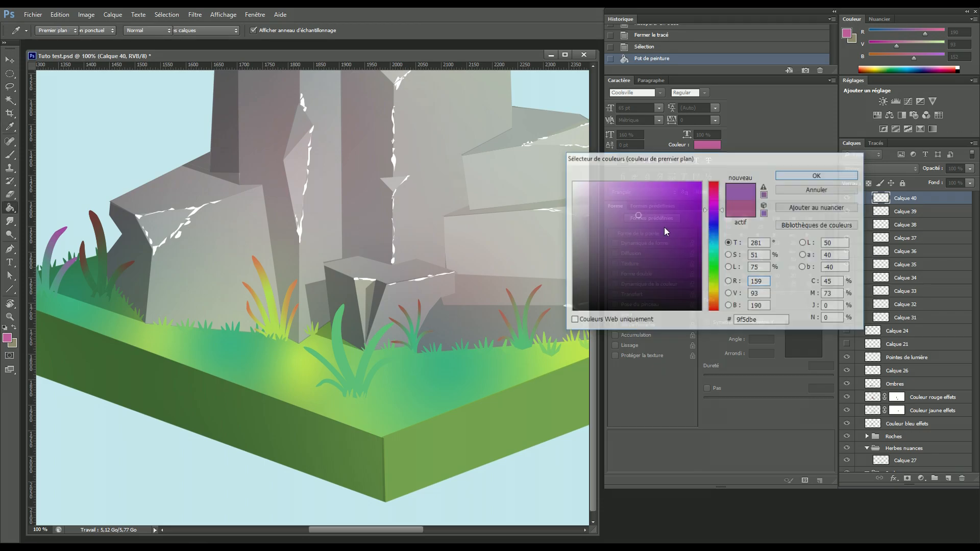
{"action": "left_click", "coordinate": [7, 338]}
{"action": "left_click", "coordinate": [333, 328]}
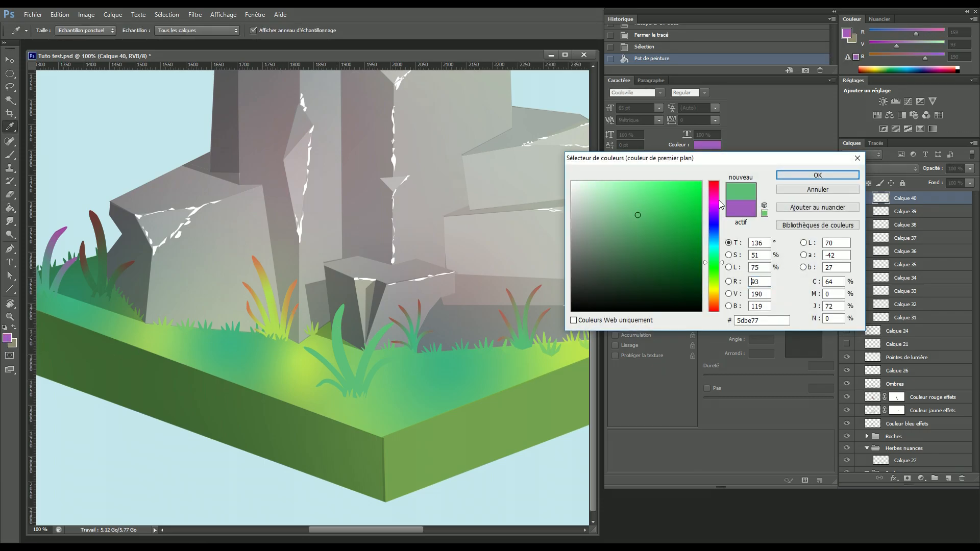
{"action": "left_click", "coordinate": [817, 175]}
- Shift the foreground colour's hue from the tuft's green to a light purple (RGB 187, 93, 190)
{"action": "left_click", "coordinate": [8, 337]}
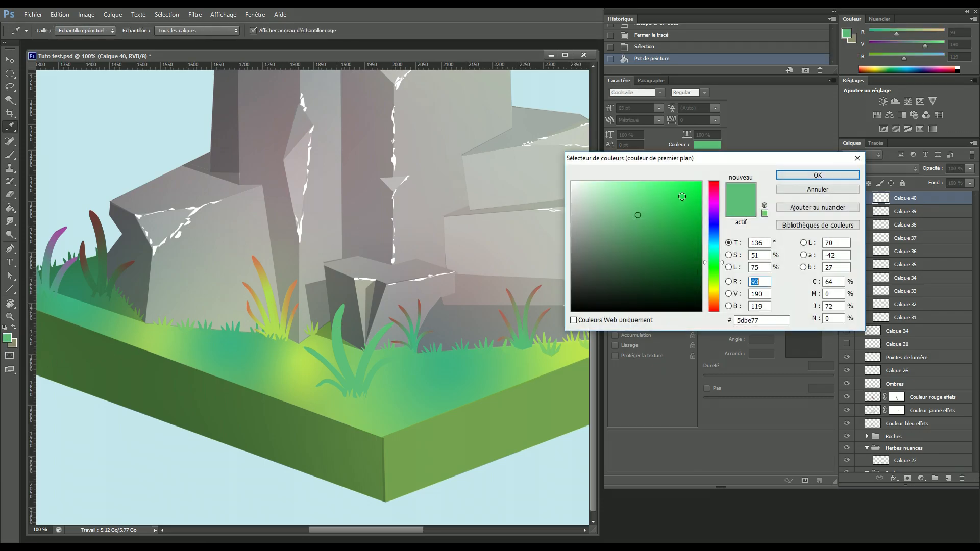
{"action": "left_click_drag", "start_coordinate": [717, 236], "coordinate": [714, 203]}
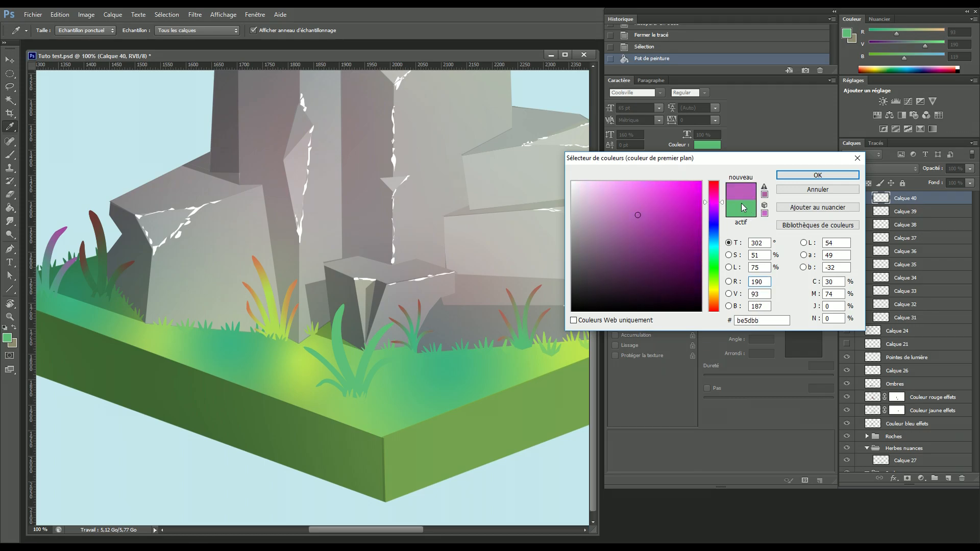
{"action": "mouse_move", "coordinate": [714, 203]}
{"action": "left_mouse_down"}
{"action": "mouse_move", "coordinate": [712, 211]}
{"action": "mouse_move", "coordinate": [709, 194]}
{"action": "mouse_move", "coordinate": [709, 204]}
{"action": "left_mouse_up"}
{"action": "left_click", "coordinate": [817, 175]}
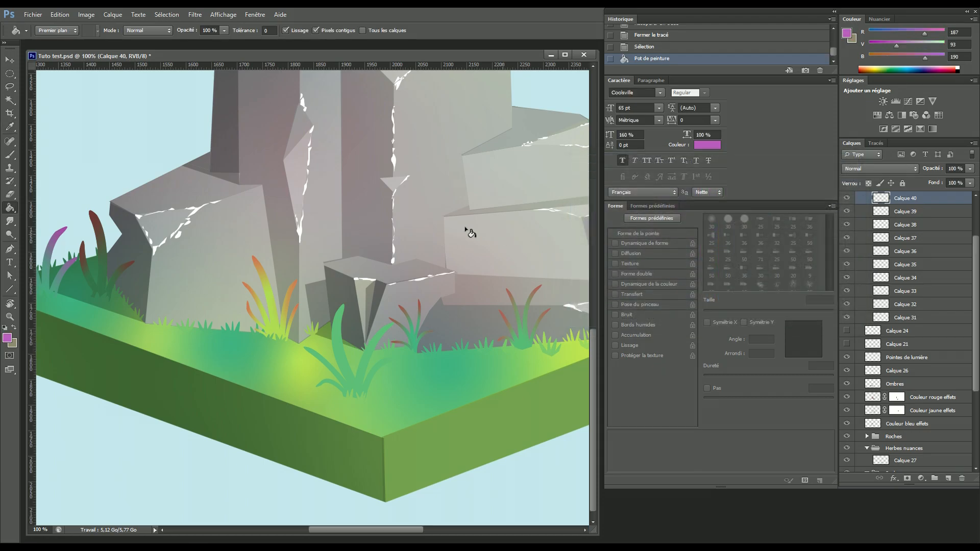
- Fade light purple into the tips of the foreground tuft's blades with several Gradient strokes
{"action": "left_click", "coordinate": [12, 209]}
{"action": "left_click", "coordinate": [59, 207]}
{"action": "left_click_drag", "start_coordinate": [348, 352], "coordinate": [409, 333]}
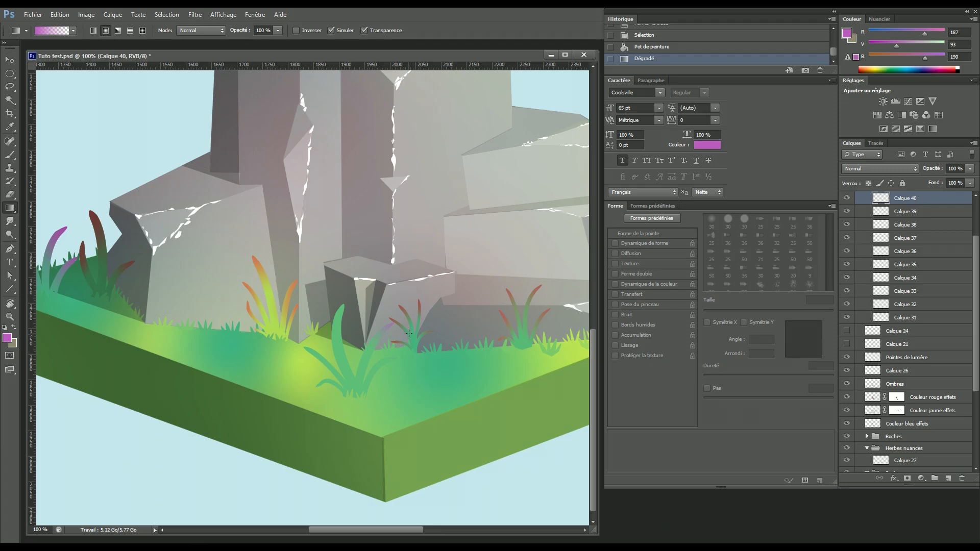
{"action": "left_click_drag", "start_coordinate": [339, 383], "coordinate": [411, 353]}
{"action": "left_click_drag", "start_coordinate": [371, 380], "coordinate": [400, 357]}
{"action": "left_click_drag", "start_coordinate": [322, 366], "coordinate": [336, 304]}
{"action": "left_click_drag", "start_coordinate": [301, 351], "coordinate": [308, 363]}
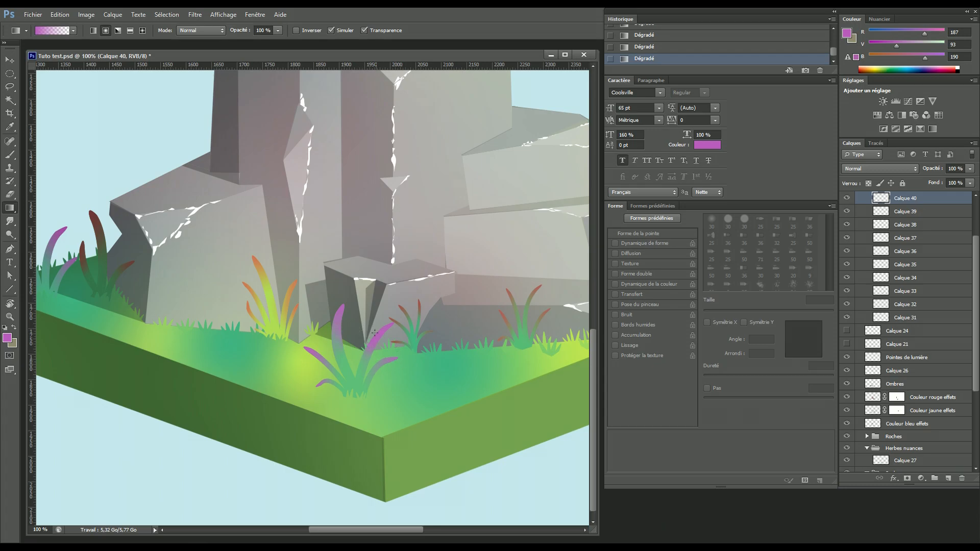
- Save the document and deselect the foreground tuft to view the whole illustration
{"action": "key", "text": "ctrl+s"}
{"action": "key", "text": "ctrl+minus"}
{"action": "key", "text": "ctrl+minus"}
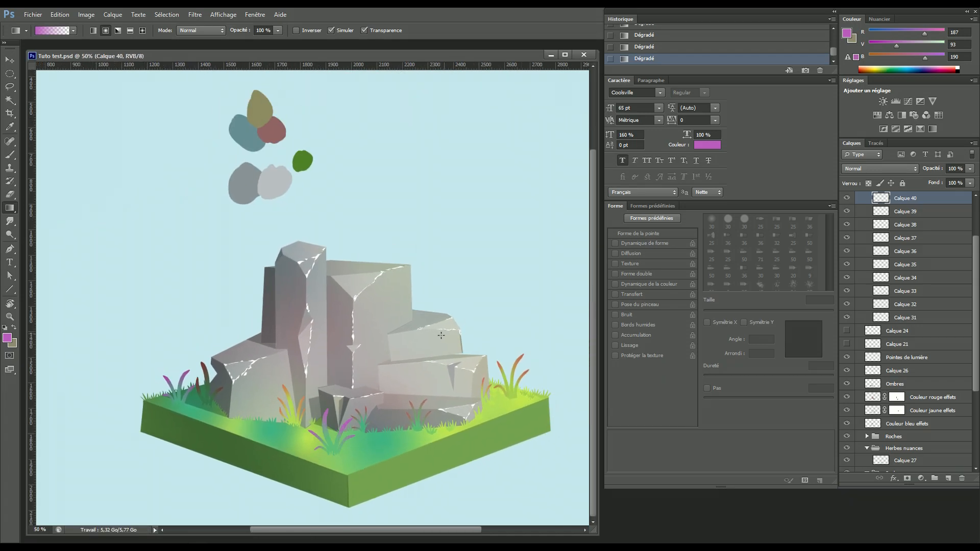
{"action": "key", "text": "ctrl+d"}
{"action": "left_click_drag", "start_coordinate": [367, 364], "coordinate": [386, 340]}
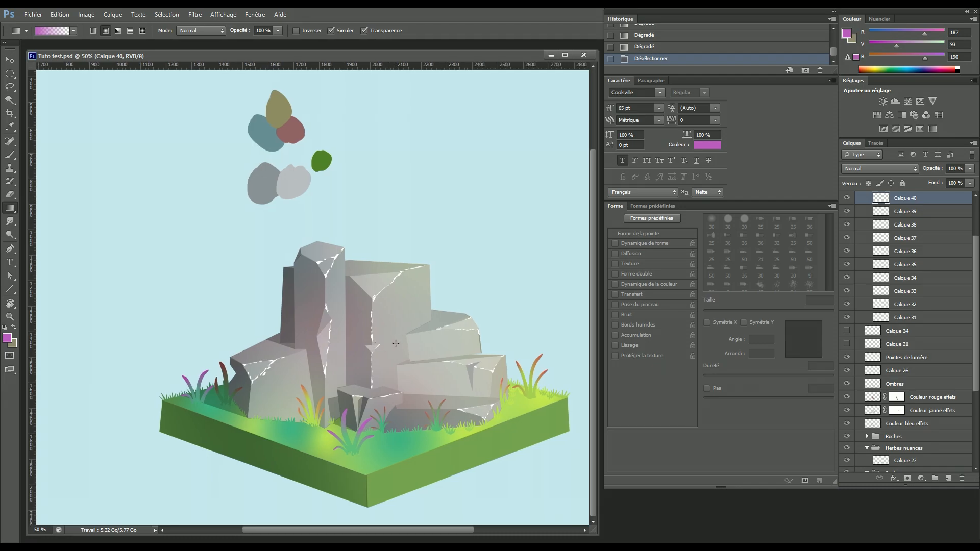